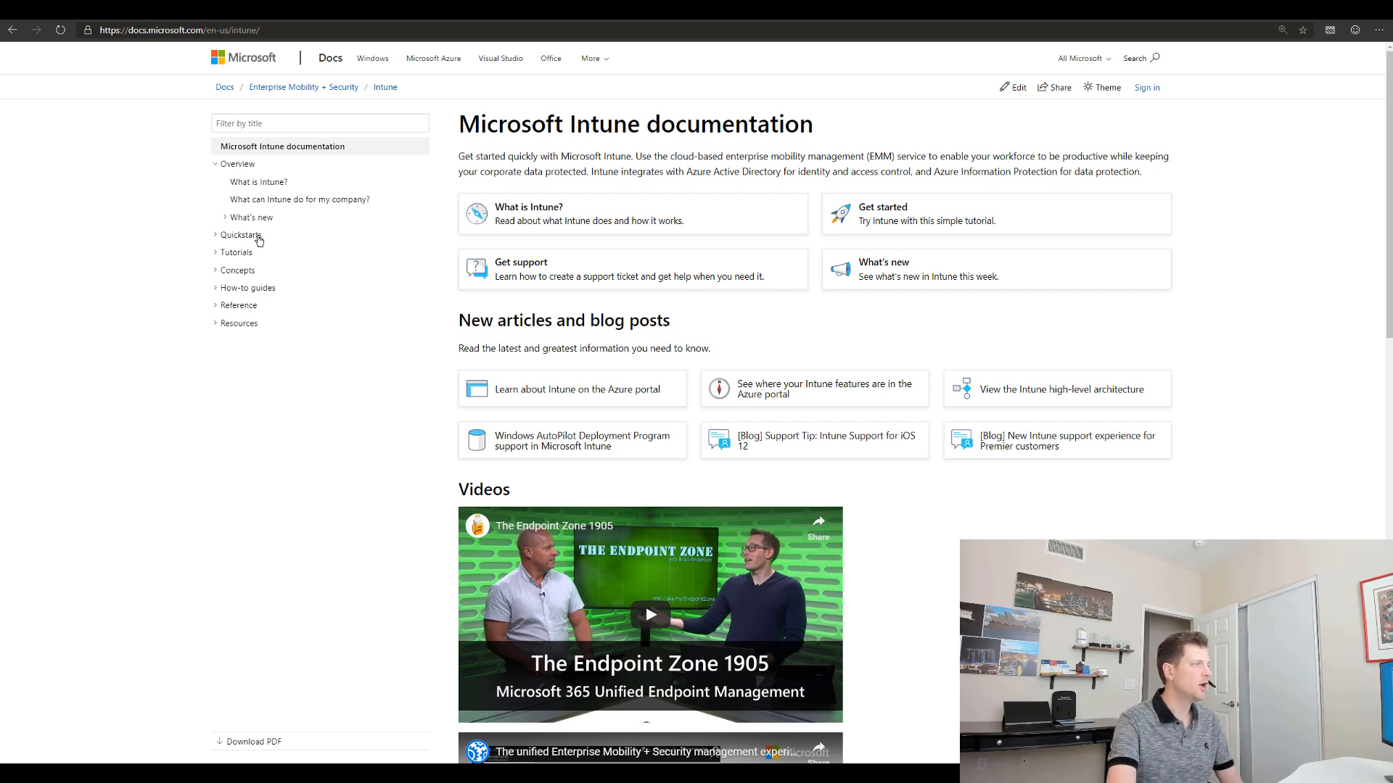
# Step: Open the What's new in Microsoft Intune article, then expand How-to guides and Manage apps in the contents
pyautogui.click(251, 218)
pyautogui.click(259, 237)
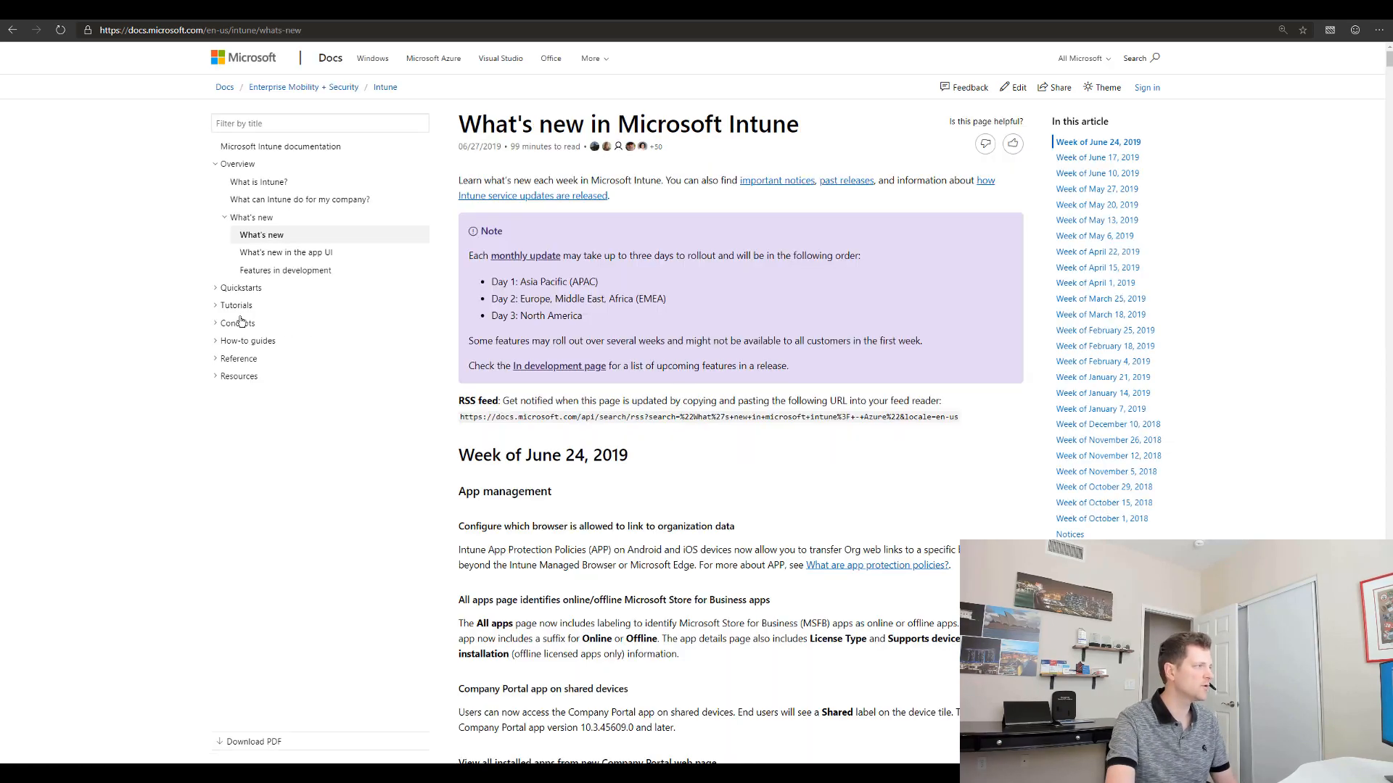
pyautogui.click(218, 340)
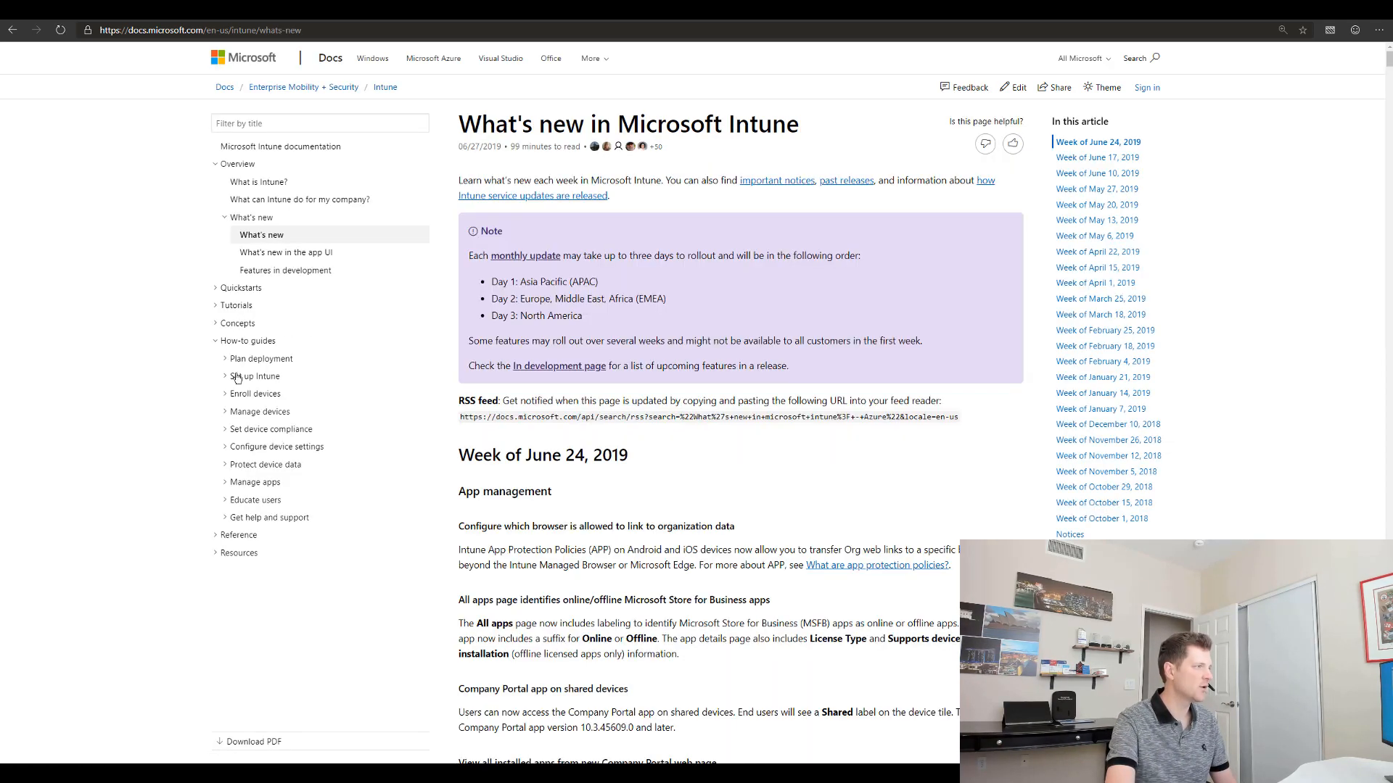
pyautogui.click(230, 376)
pyautogui.click(231, 377)
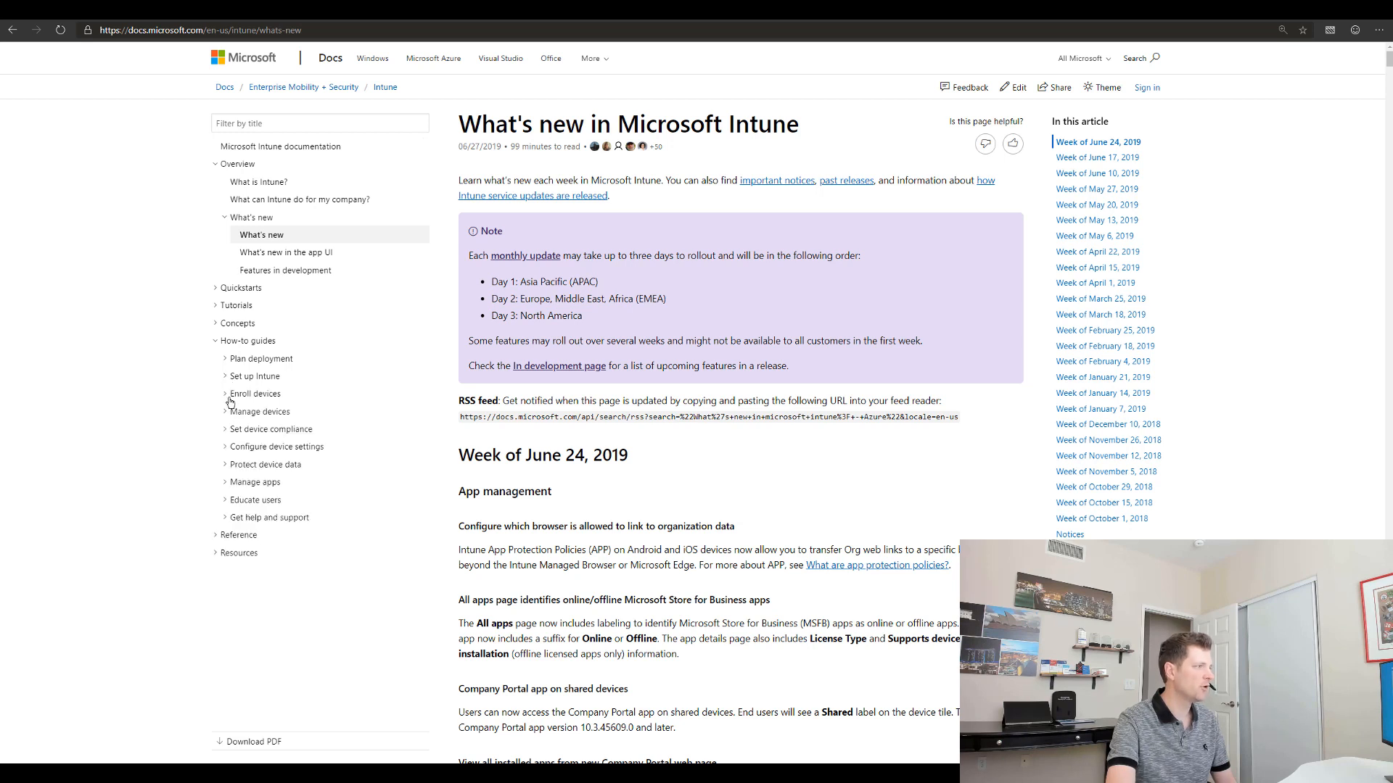
pyautogui.click(227, 413)
pyautogui.click(227, 412)
pyautogui.click(230, 483)
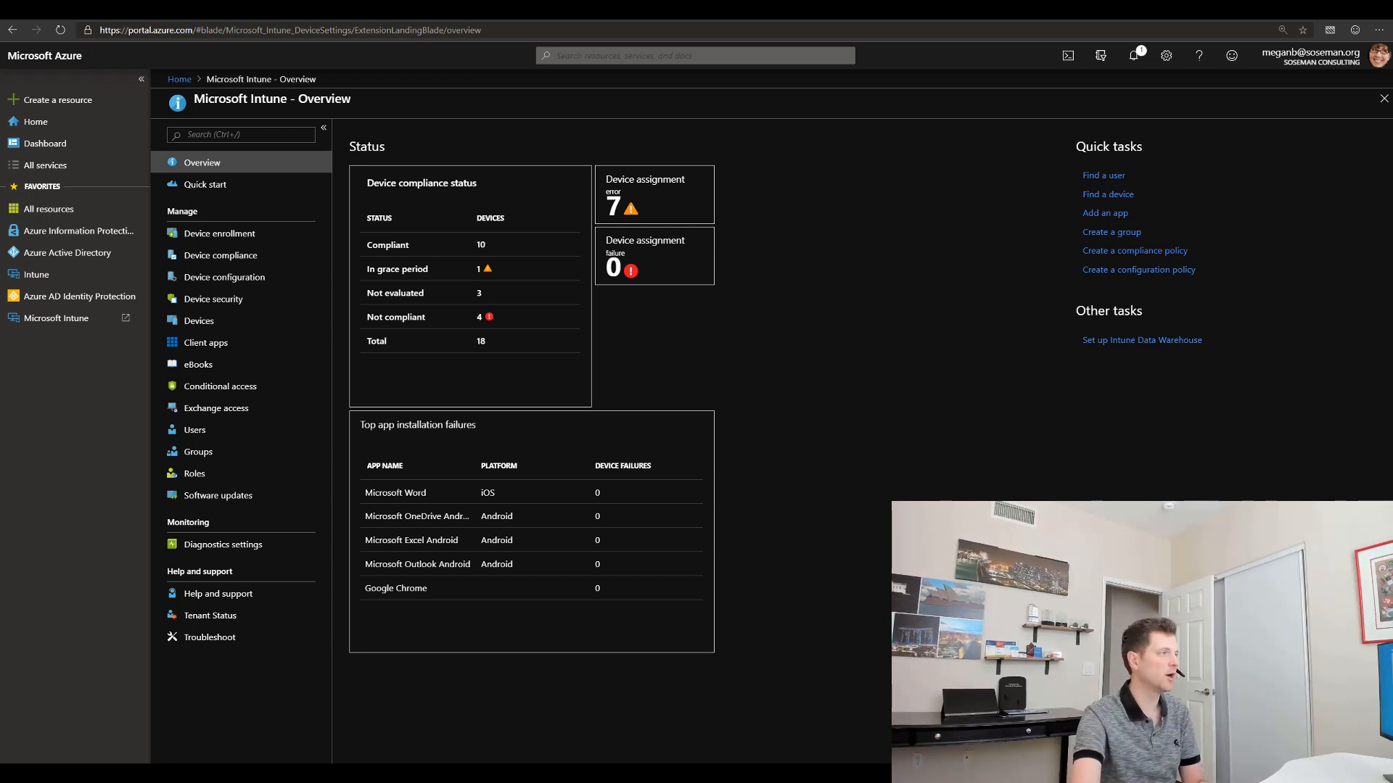
# Step: Go to Client apps > App protection policies and open the iOS apps data leak prevention policy
pyautogui.click(274, 345)
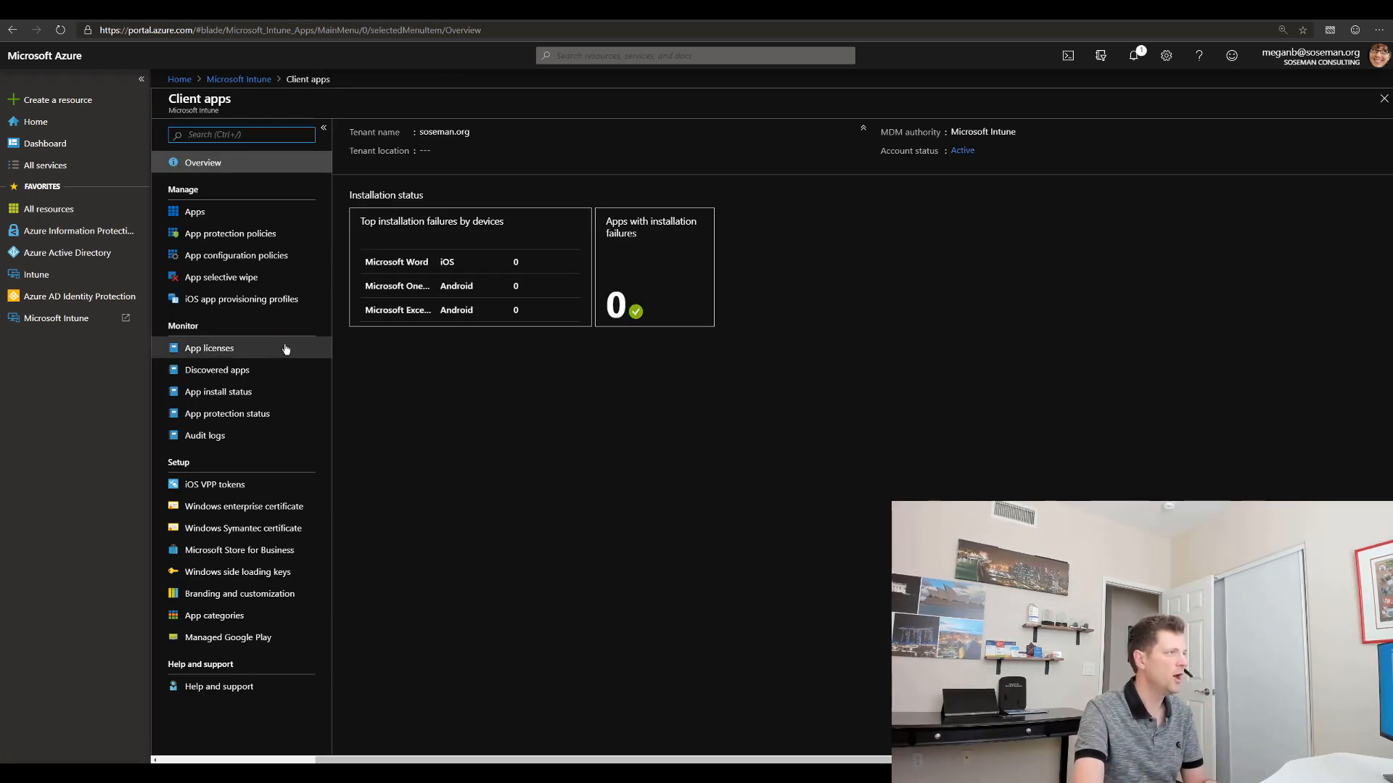
pyautogui.click(216, 234)
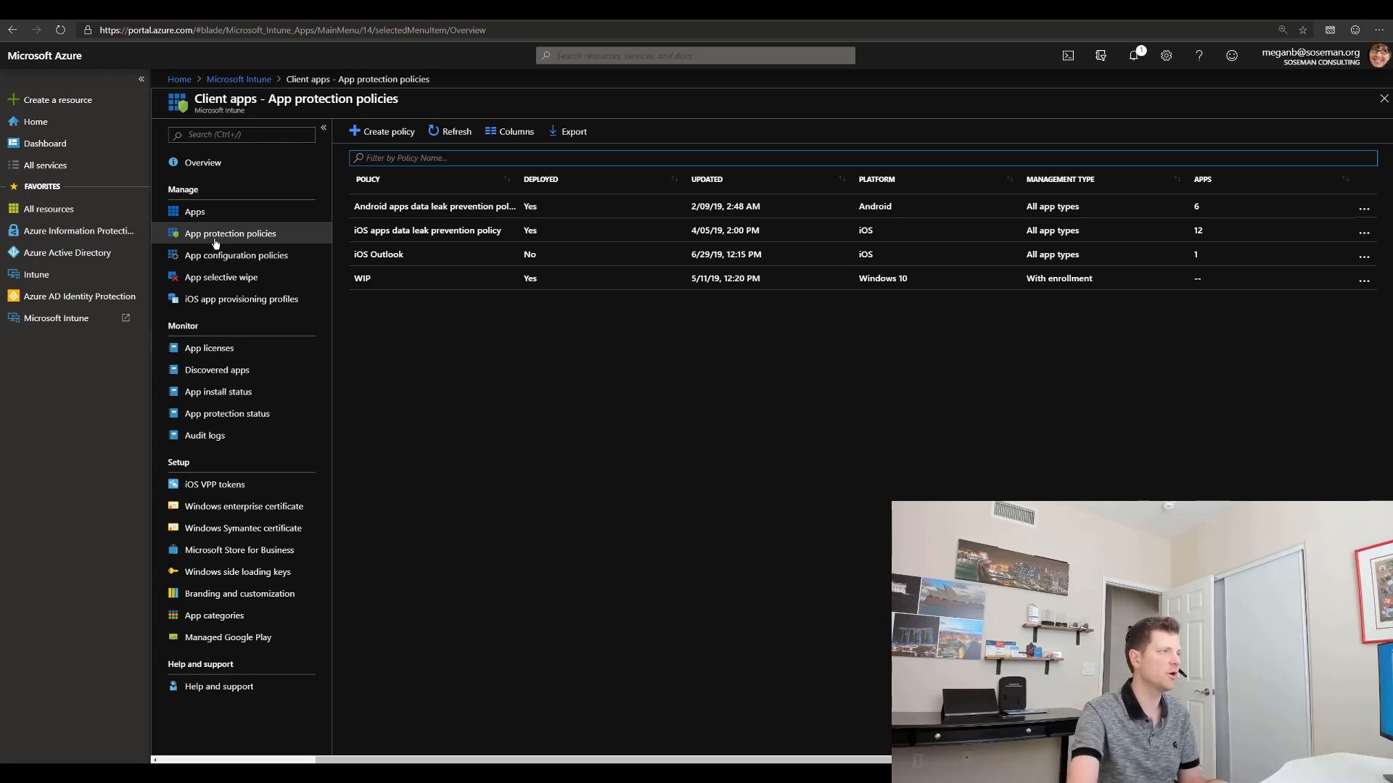
pyautogui.click(408, 232)
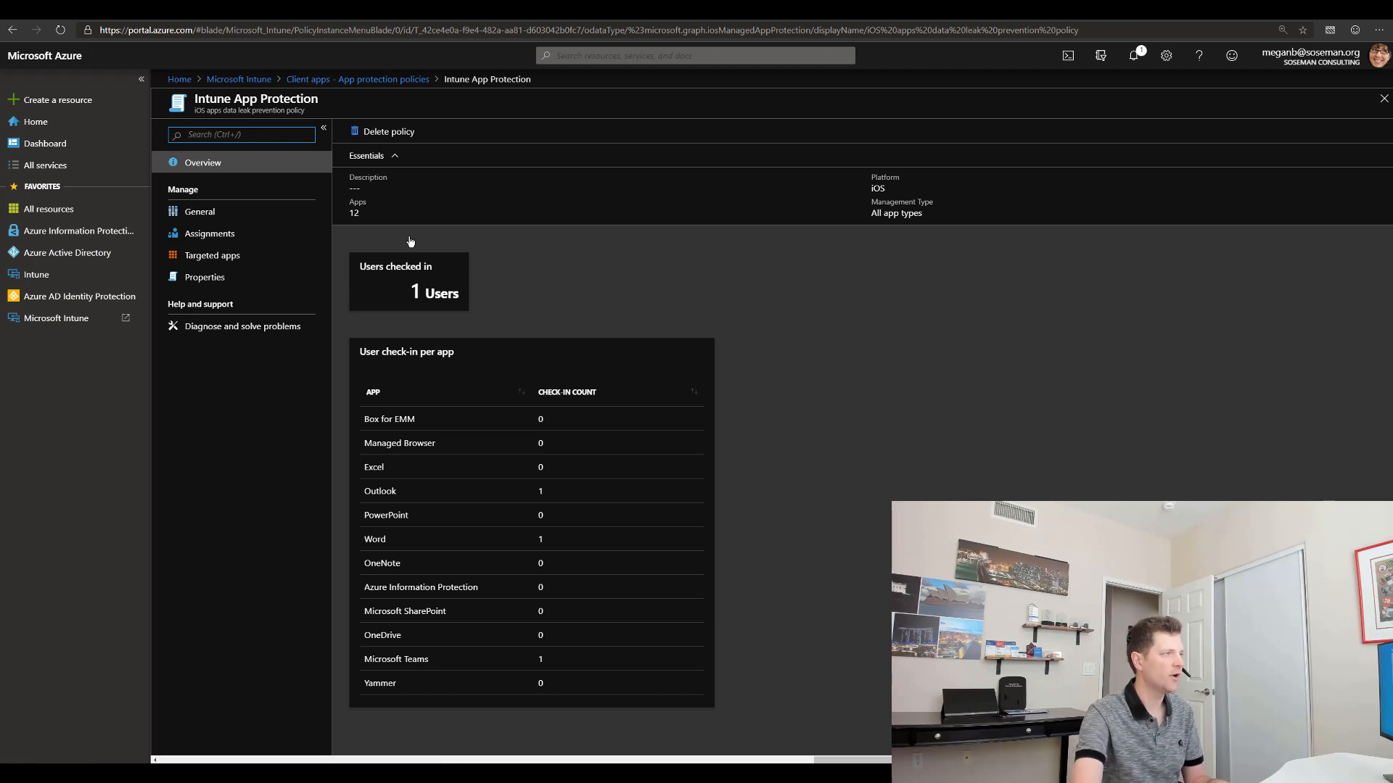
# Step: Review the policy's General, Assignments and Targeted apps pages unchanged, then open its Properties
pyautogui.click(245, 211)
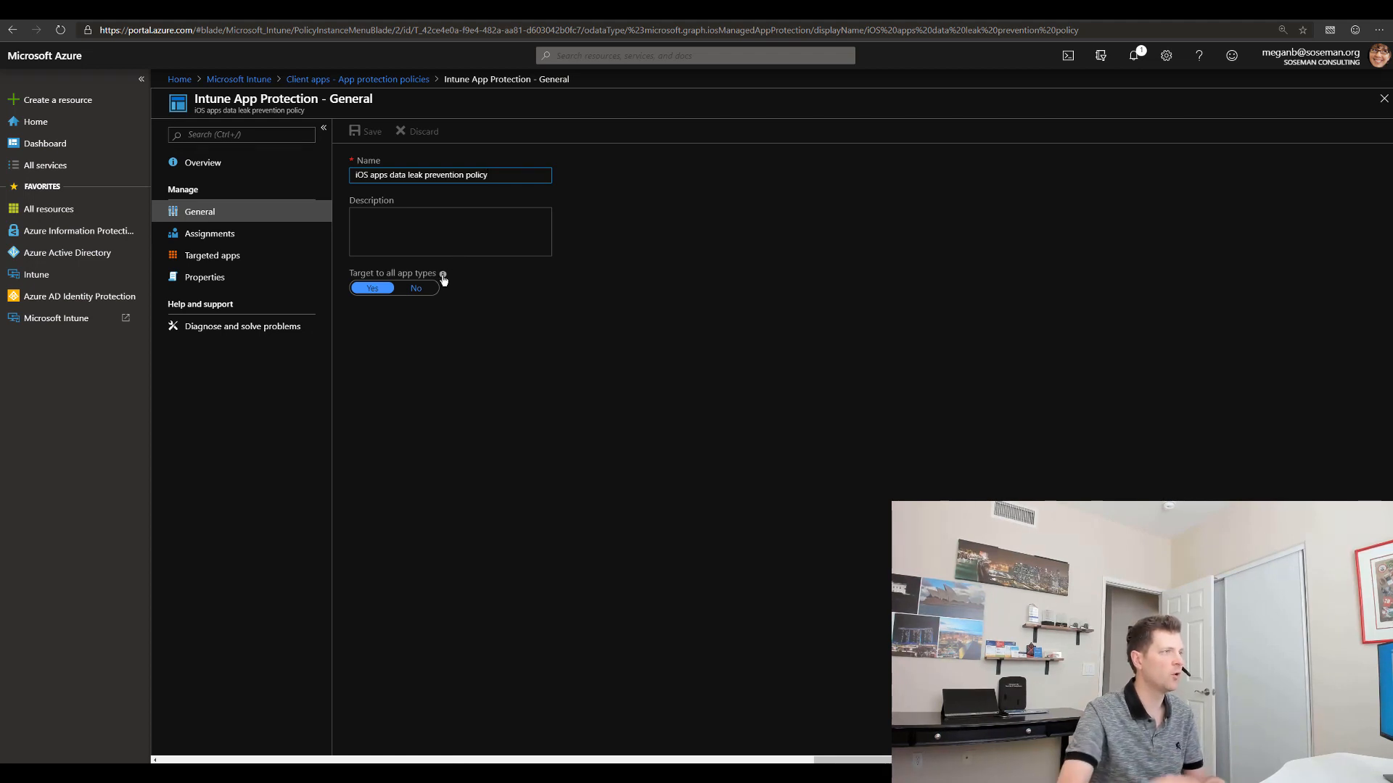
pyautogui.moveTo(443, 276)
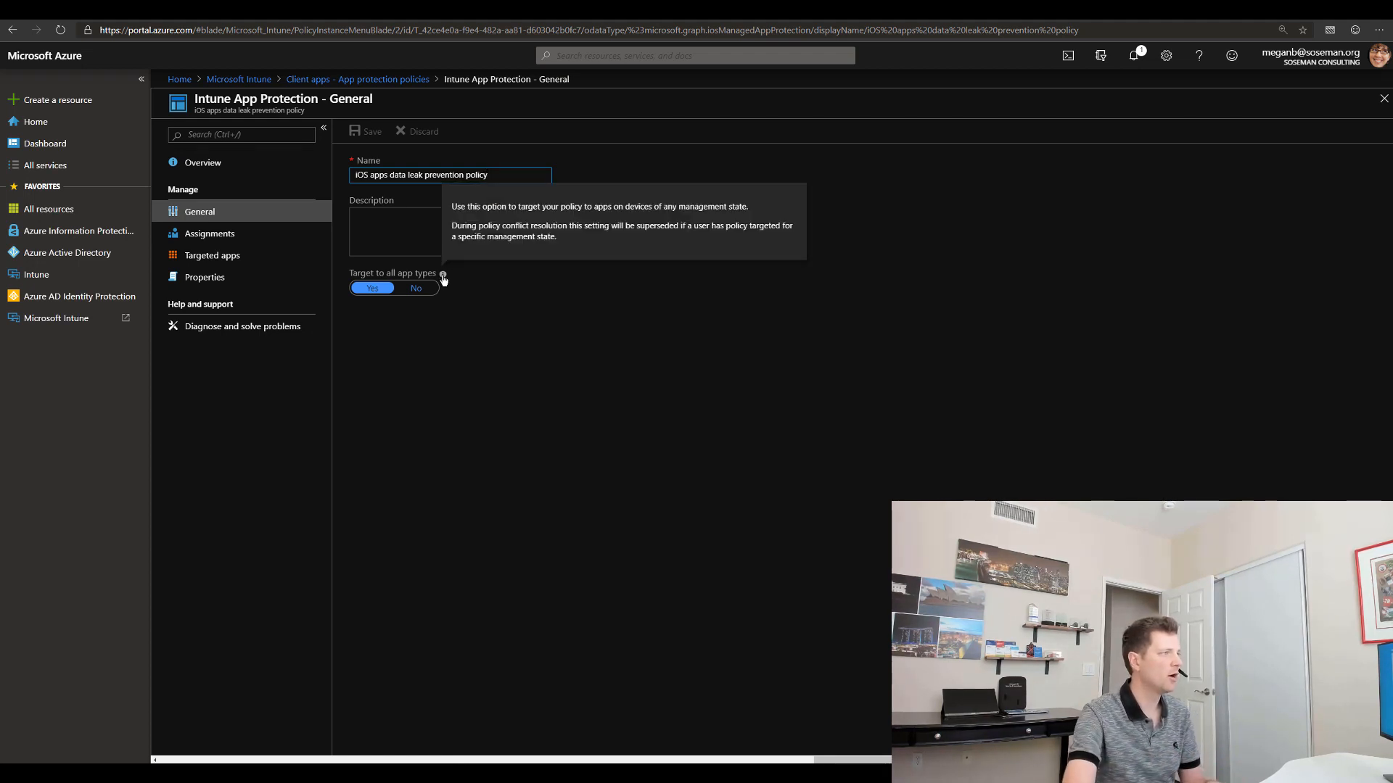
pyautogui.click(266, 240)
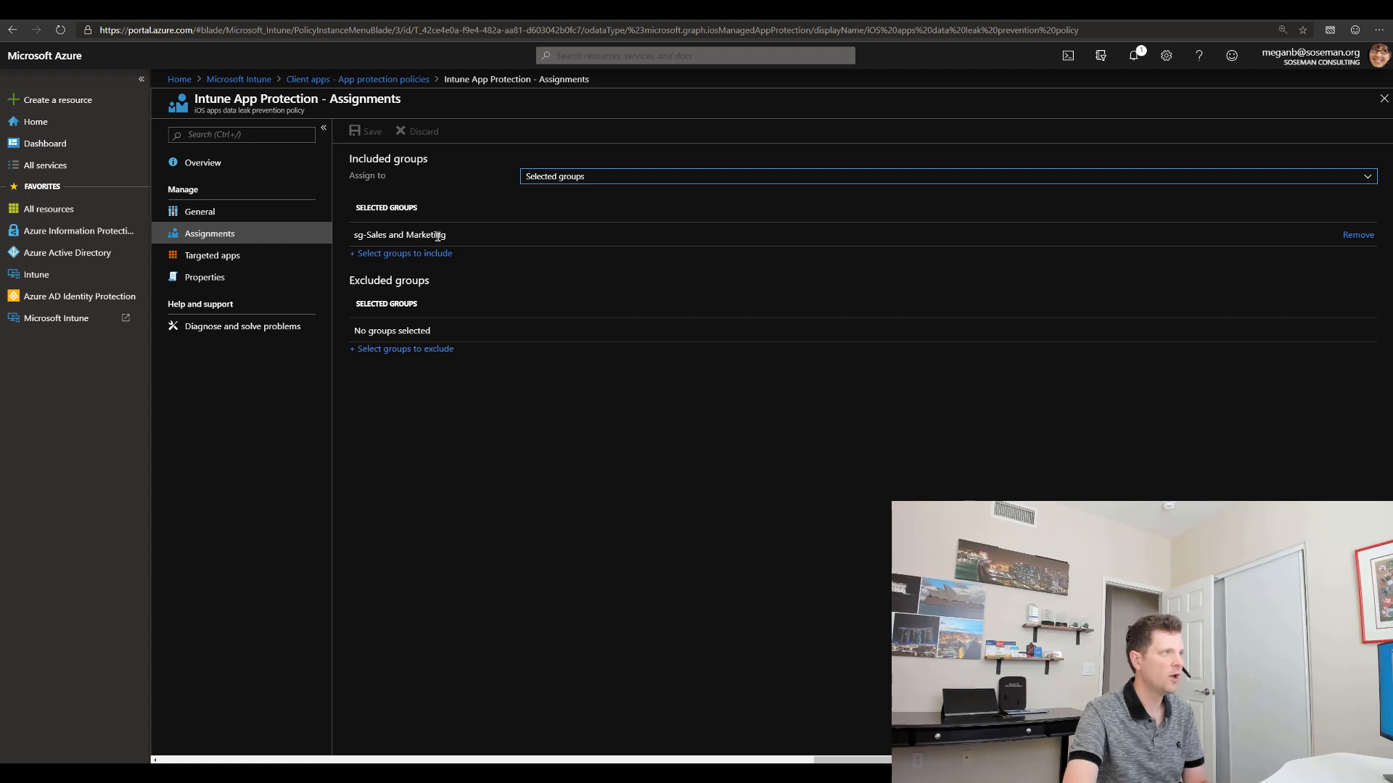
pyautogui.click(560, 179)
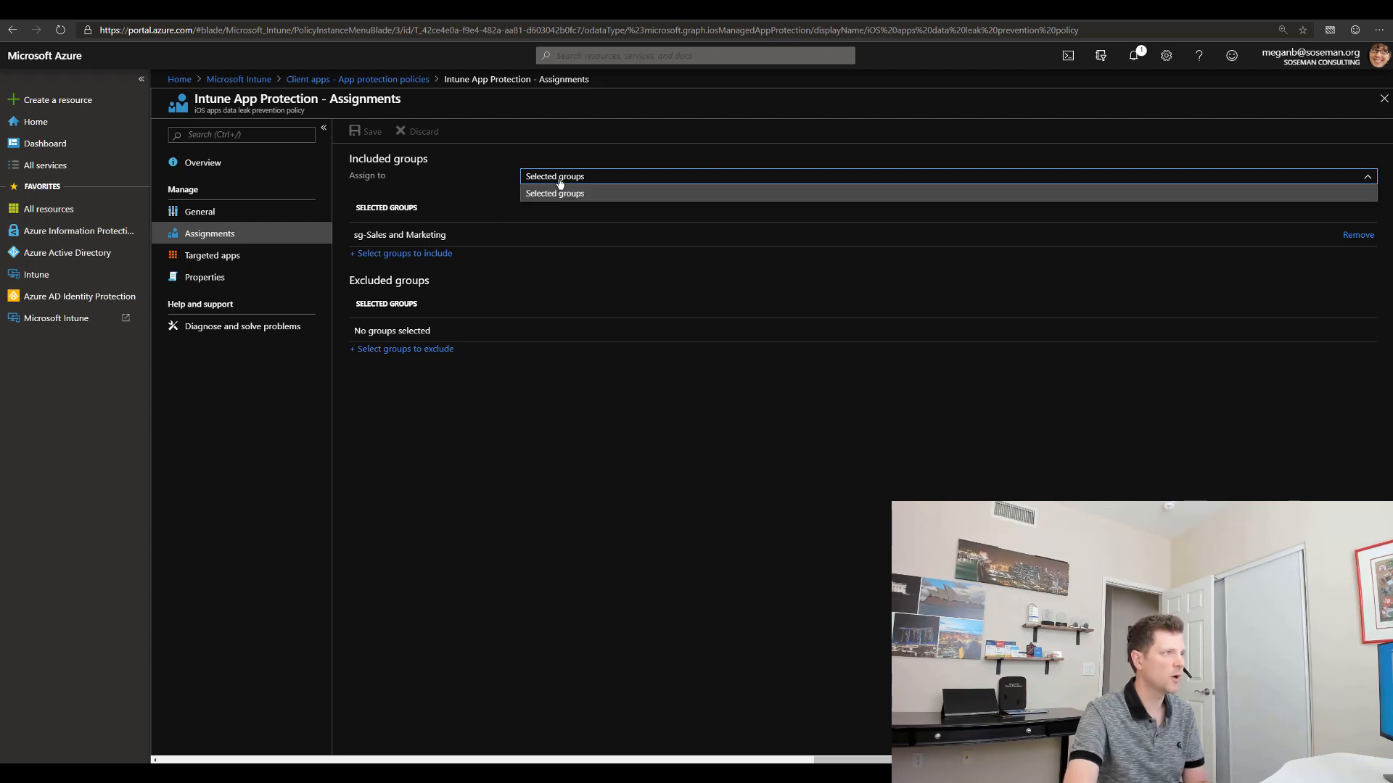
pyautogui.click(468, 270)
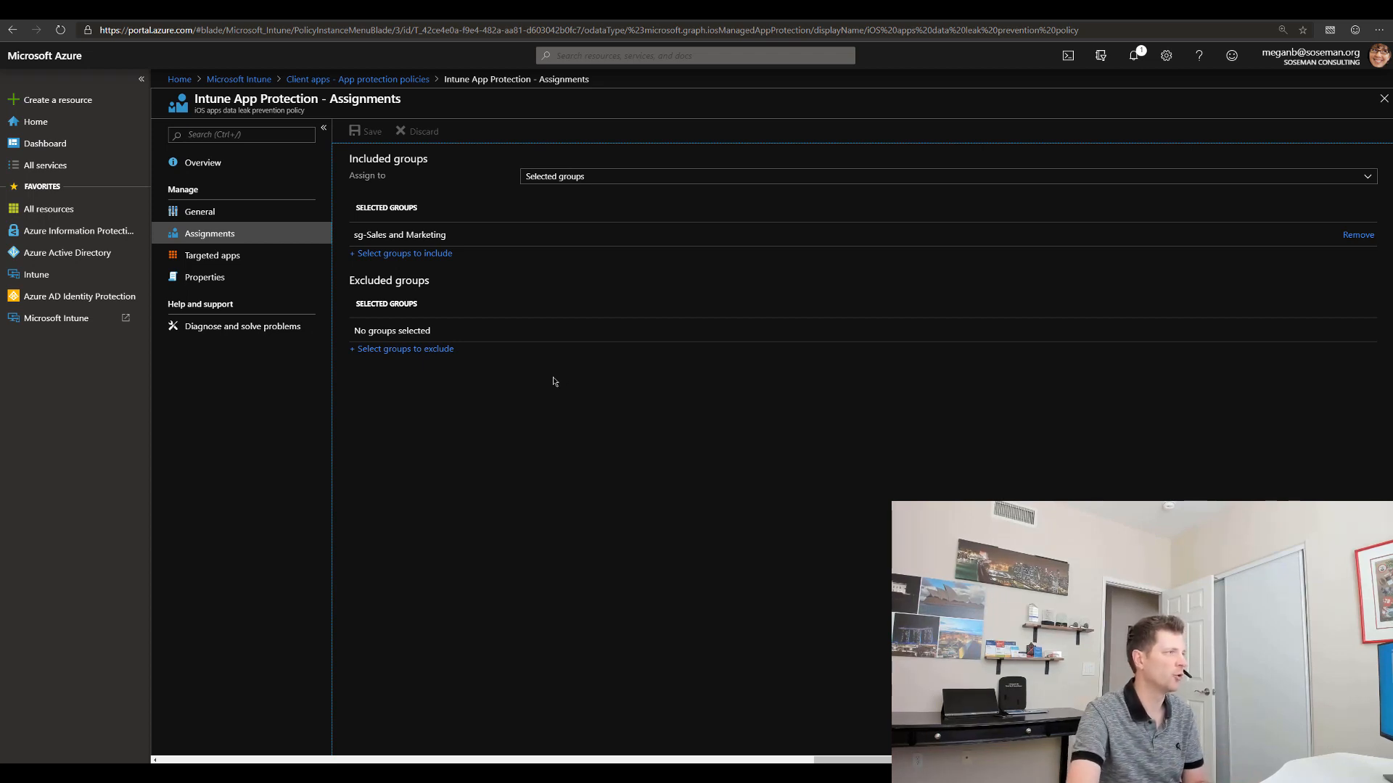
pyautogui.click(255, 257)
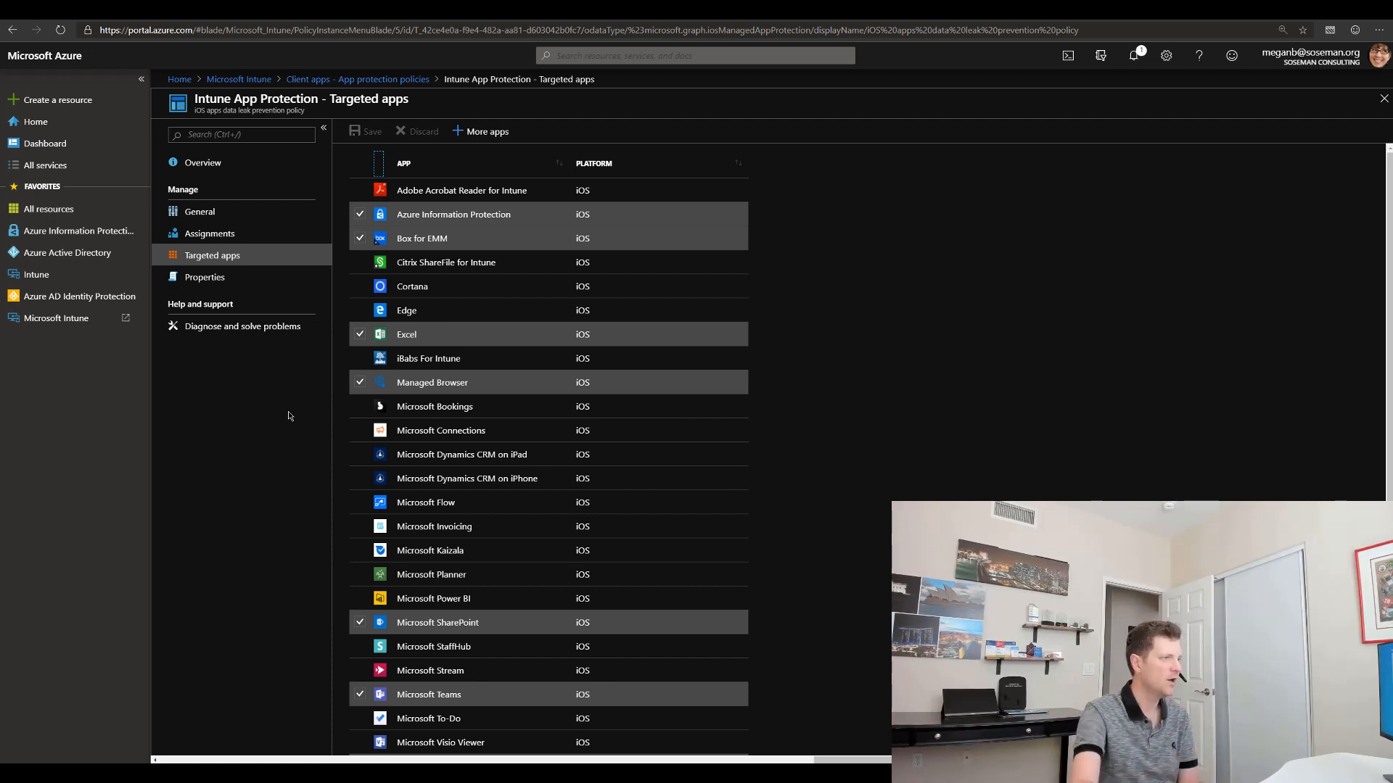
pyautogui.scroll(-4, 502, 435)
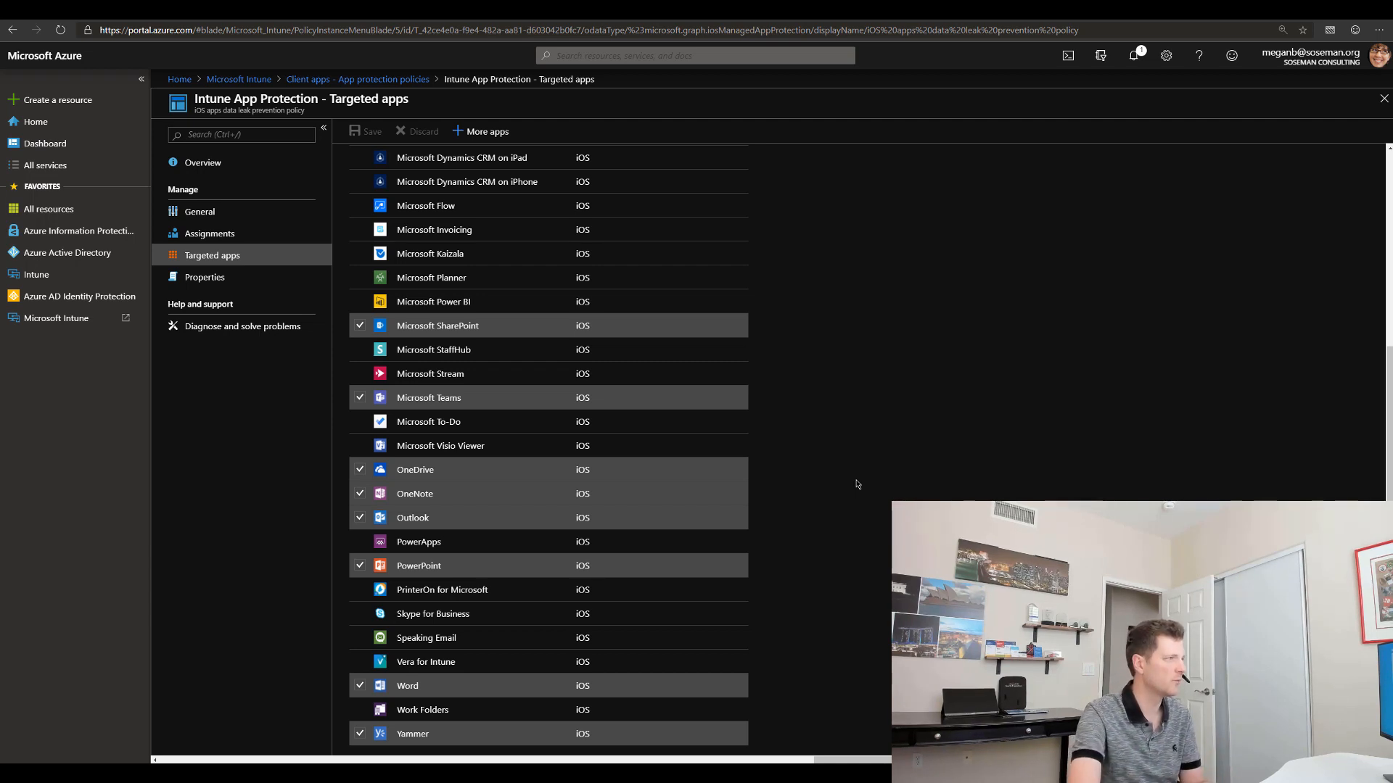
pyautogui.click(208, 280)
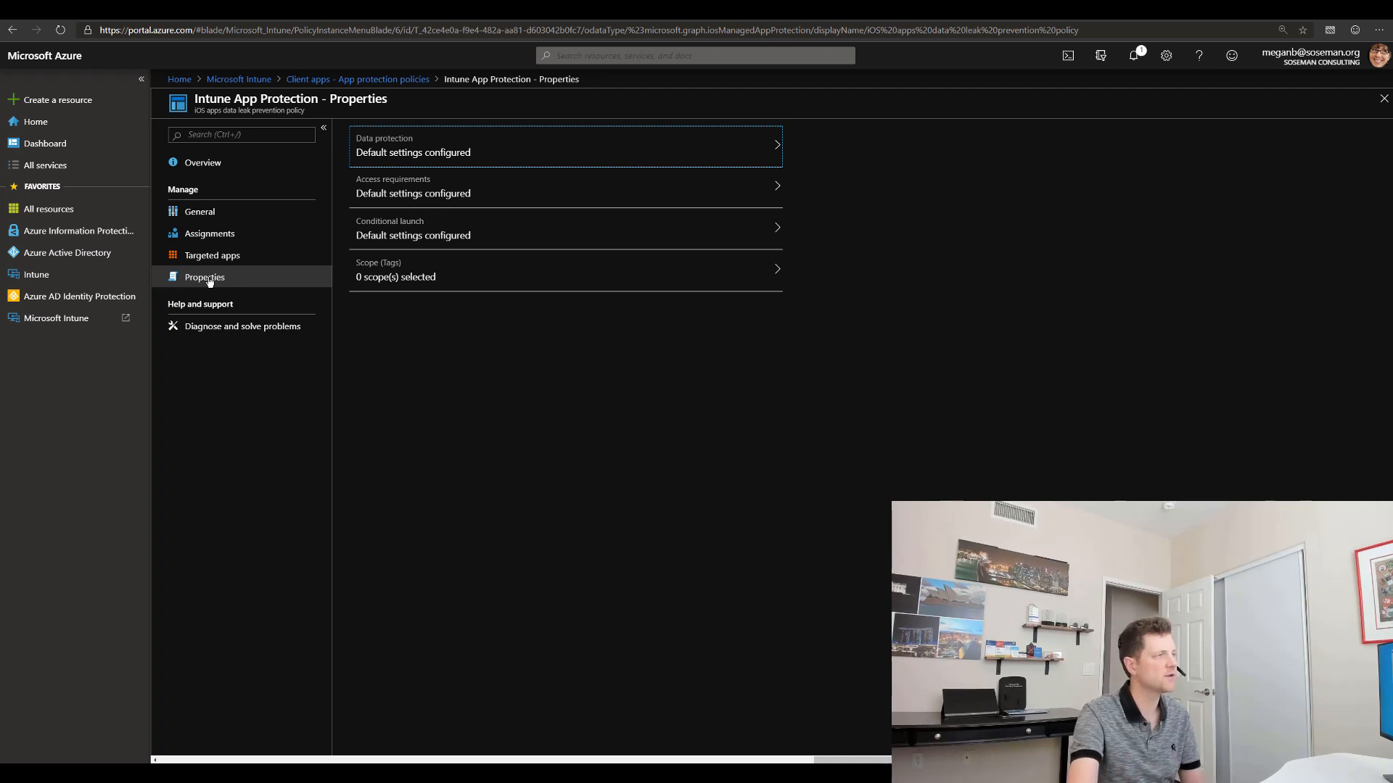
pyautogui.click(444, 146)
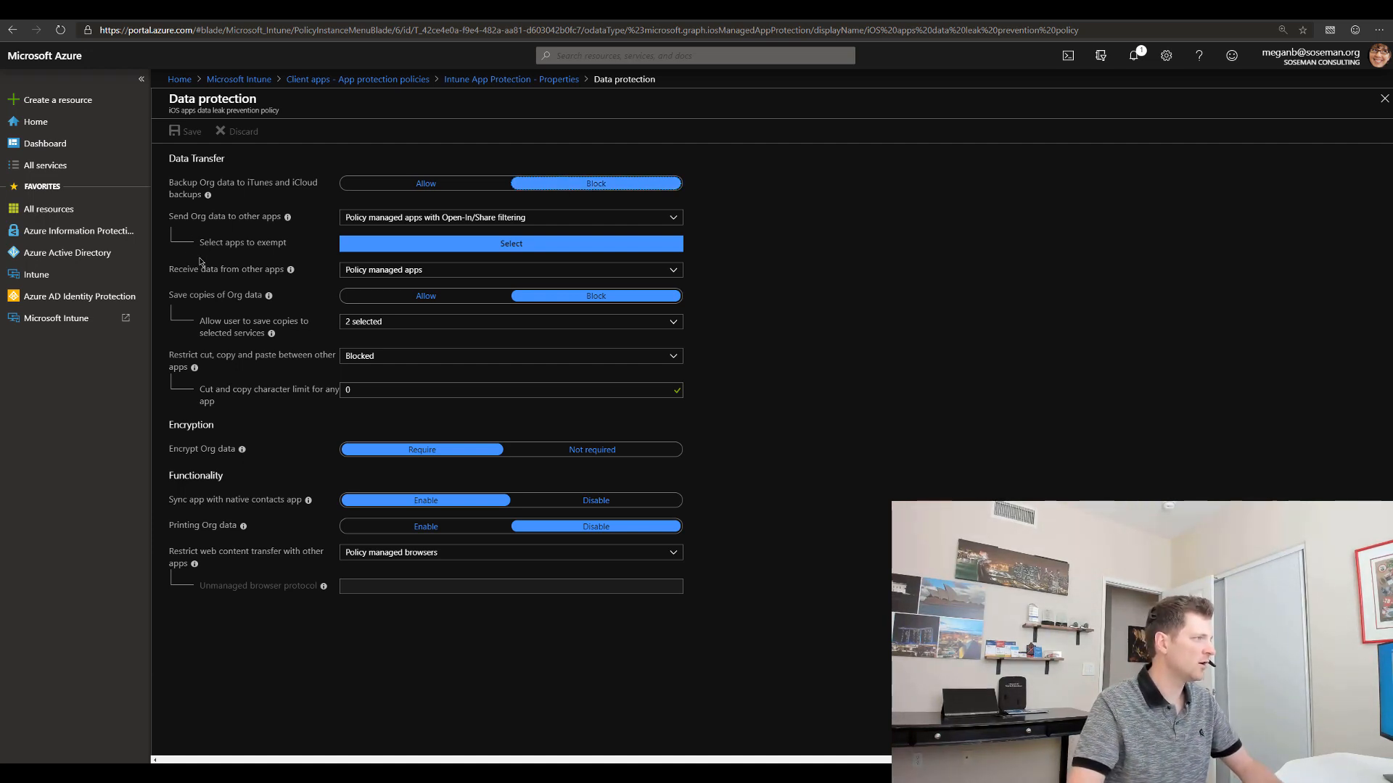
pyautogui.moveTo(288, 220)
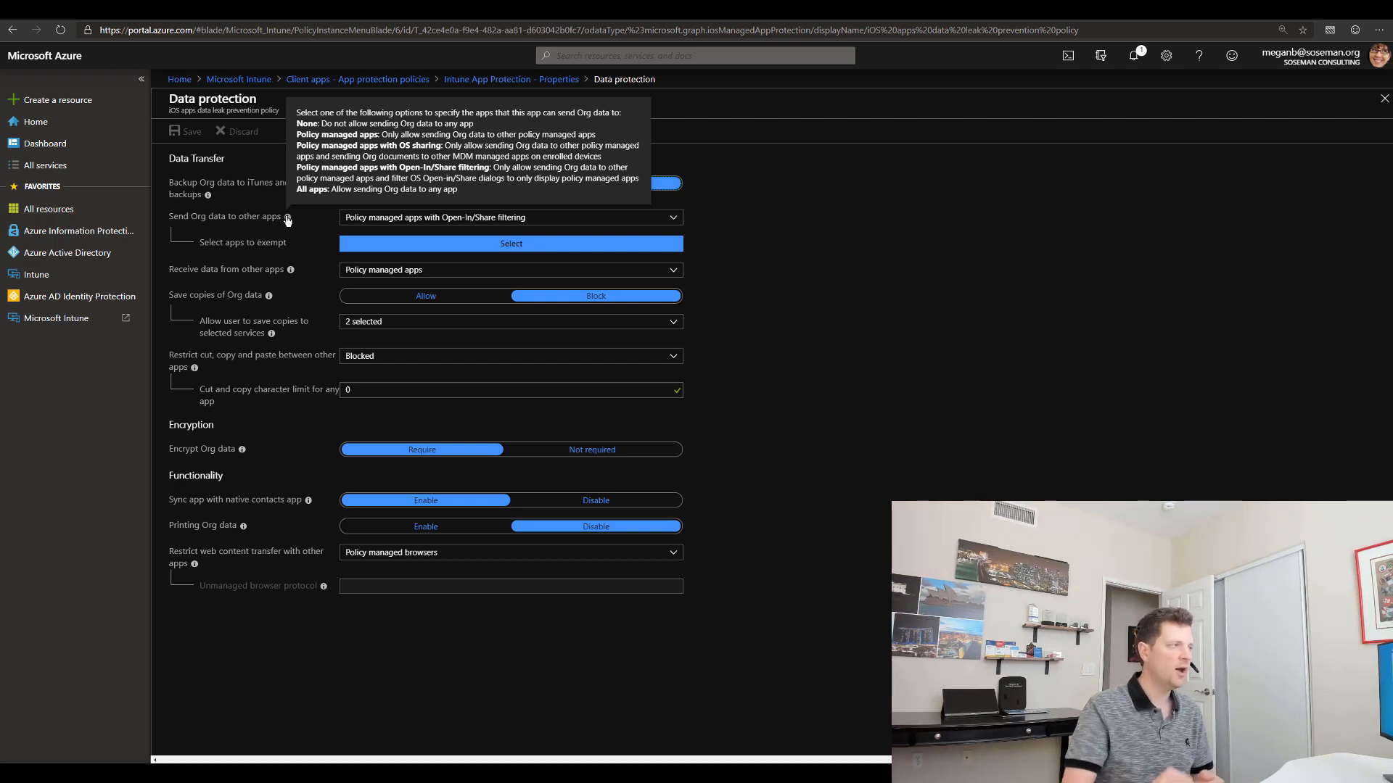
pyautogui.moveTo(291, 280)
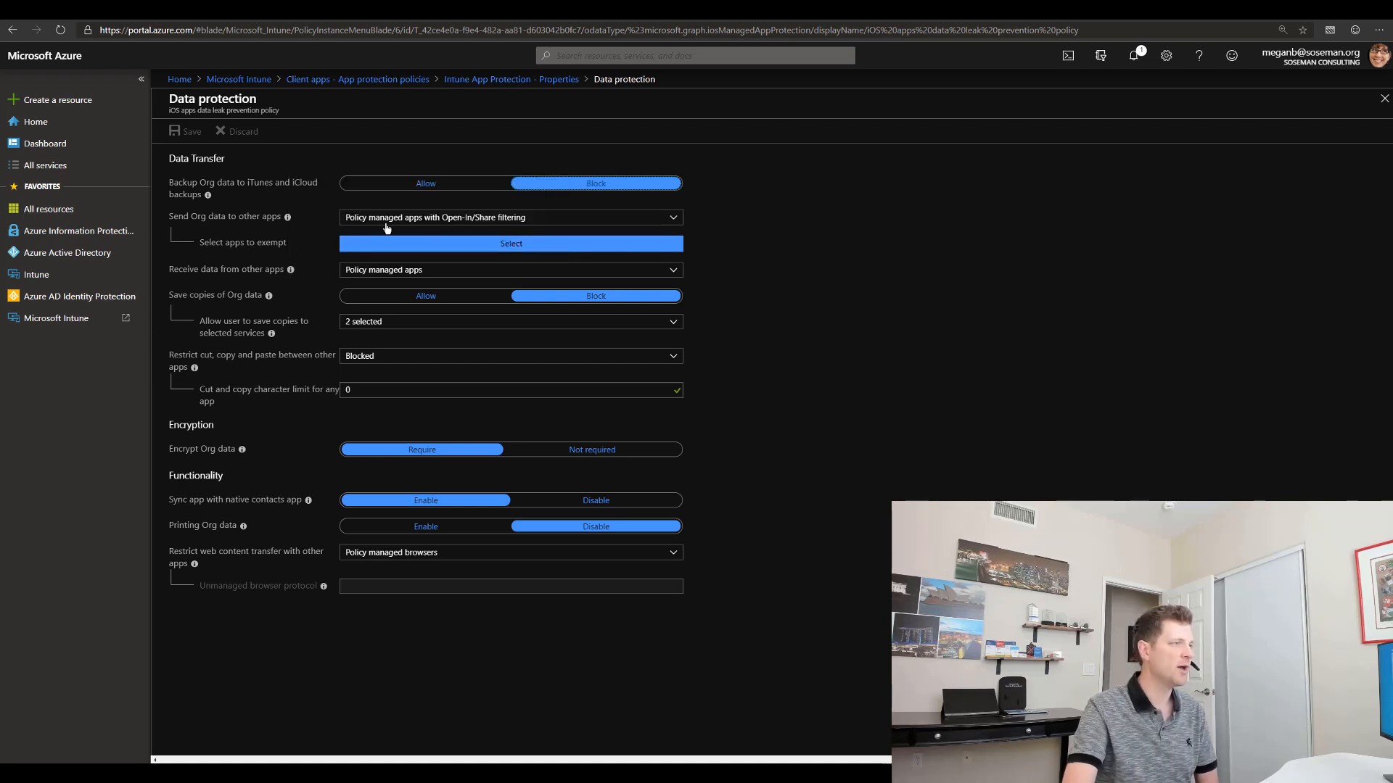
pyautogui.click(673, 221)
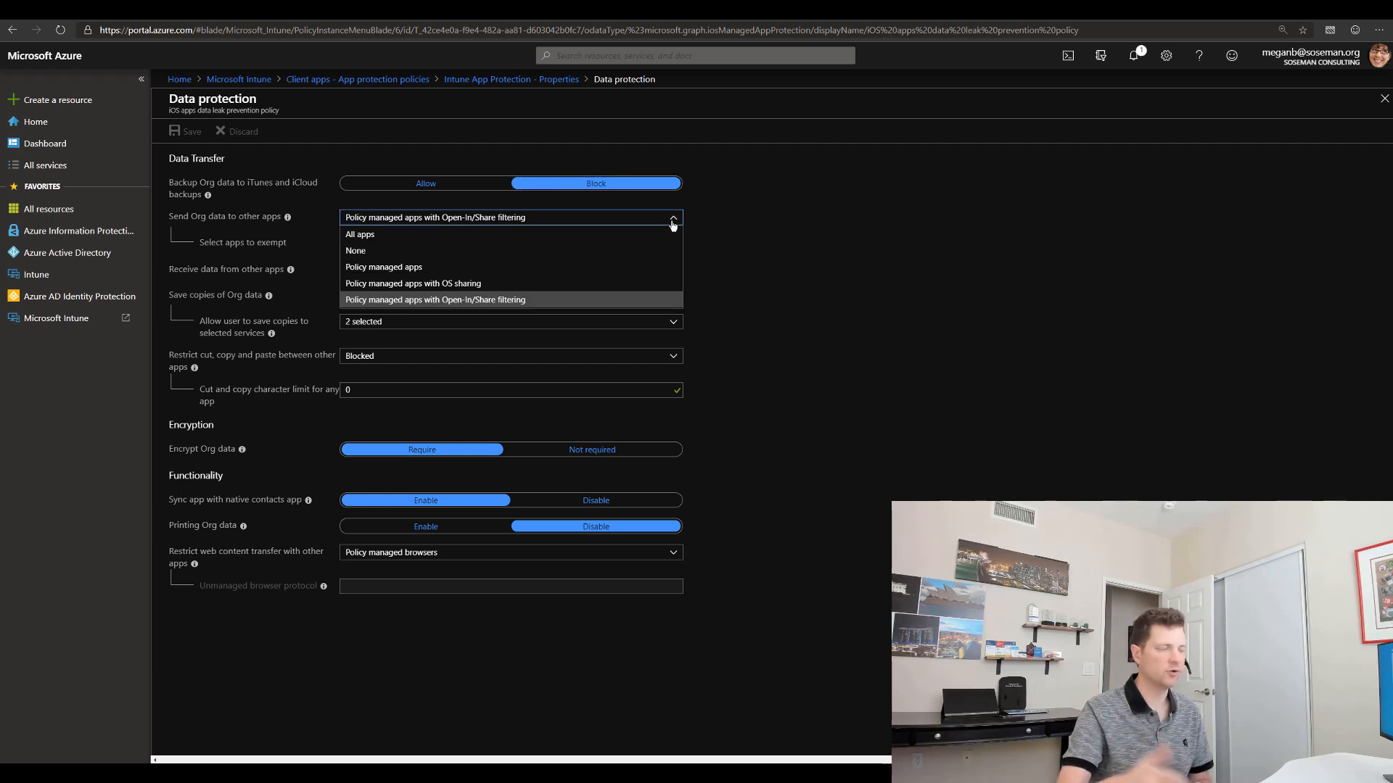
pyautogui.click(734, 222)
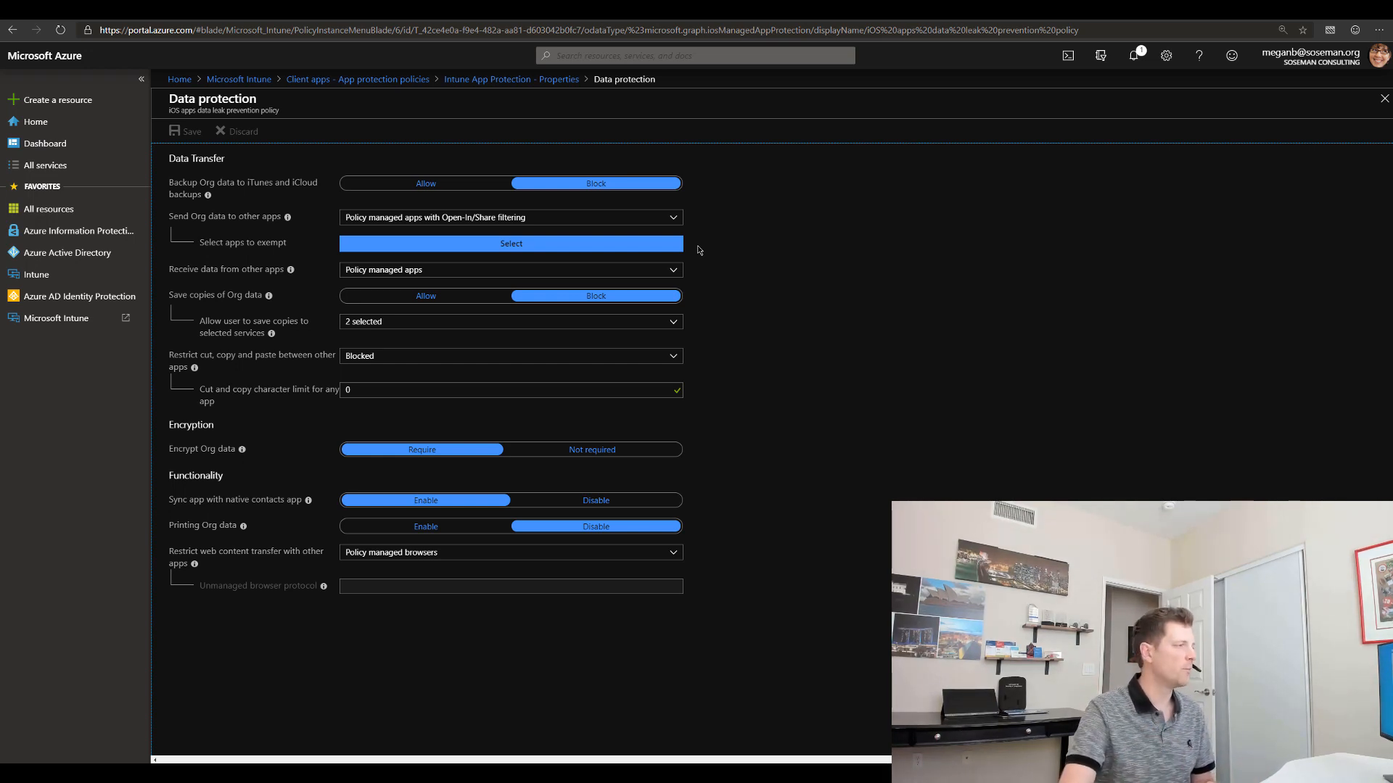
pyautogui.click(472, 357)
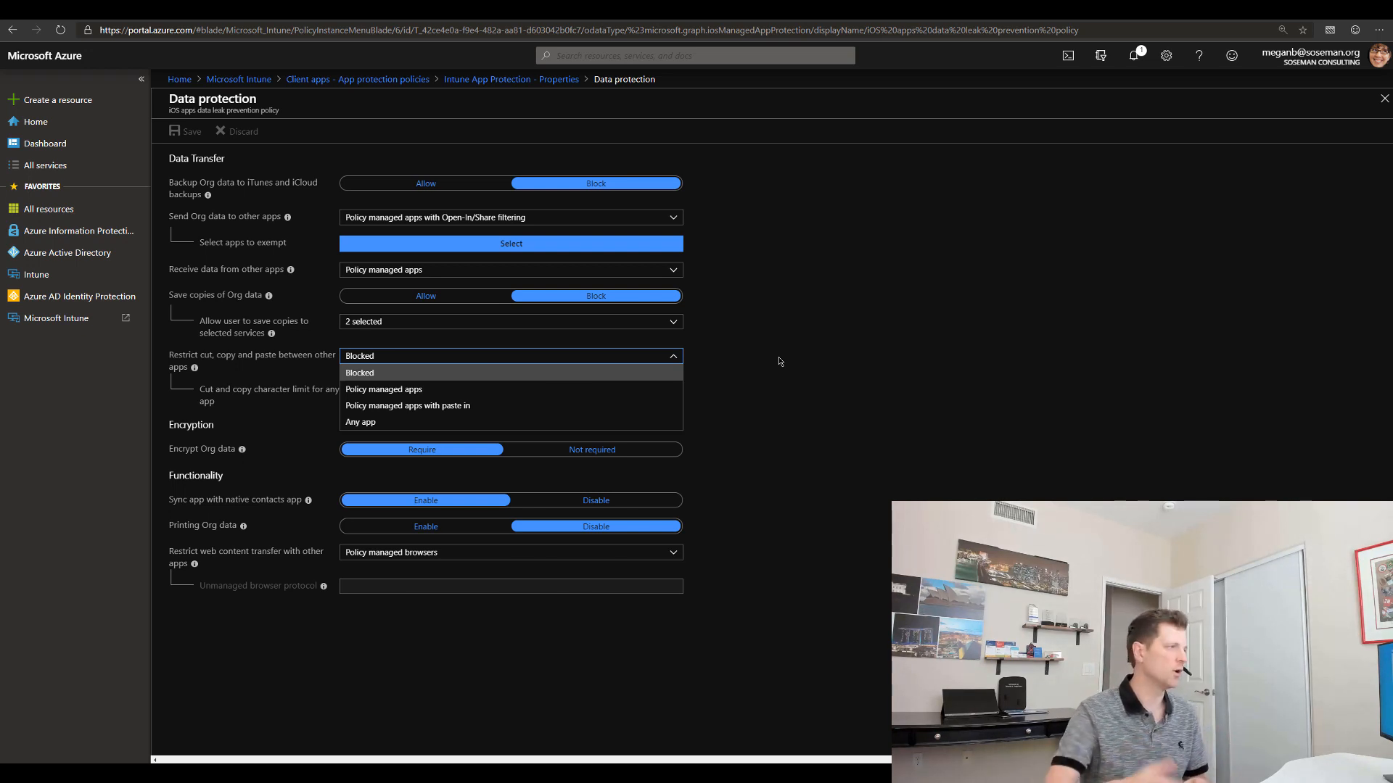
pyautogui.click(780, 361)
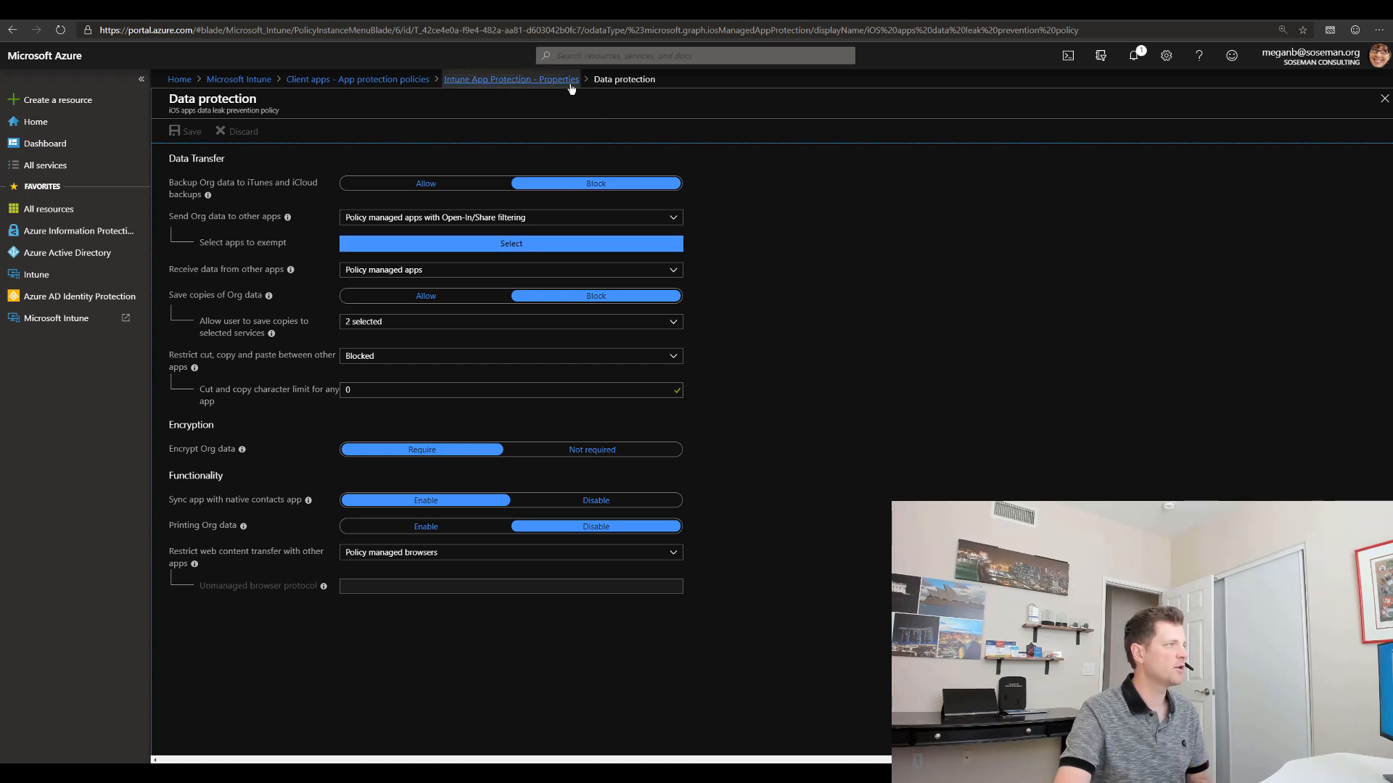
pyautogui.click(542, 86)
pyautogui.click(478, 203)
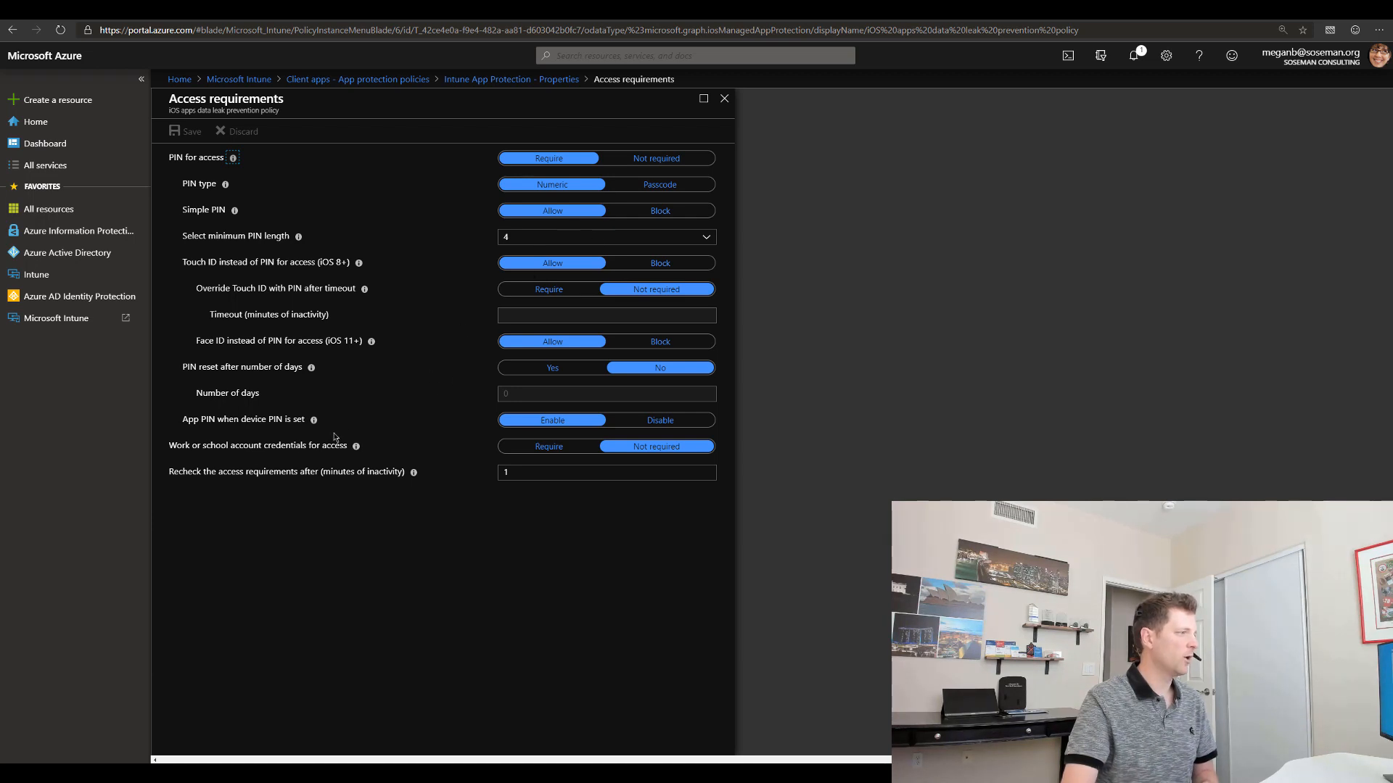
pyautogui.moveTo(204, 446); pyautogui.dragTo(340, 446)
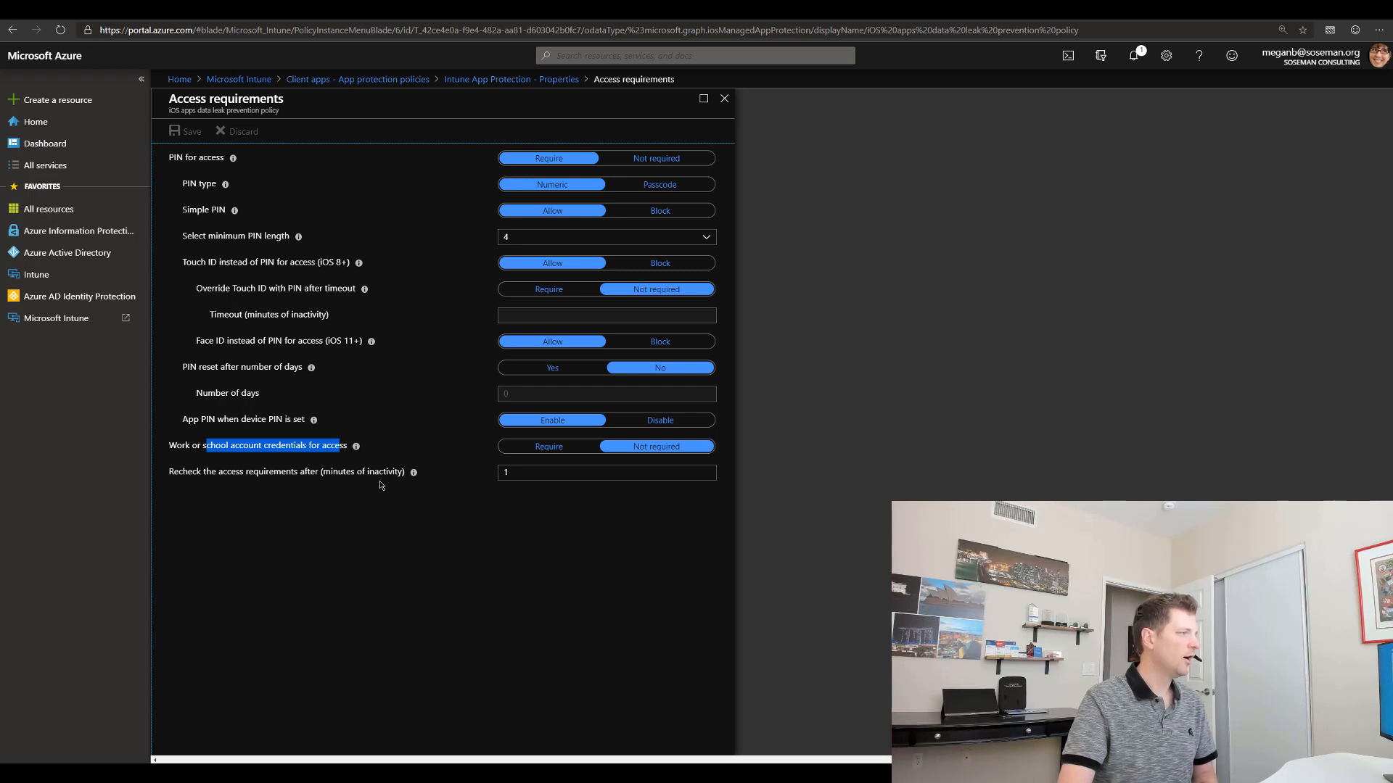
pyautogui.click(381, 485)
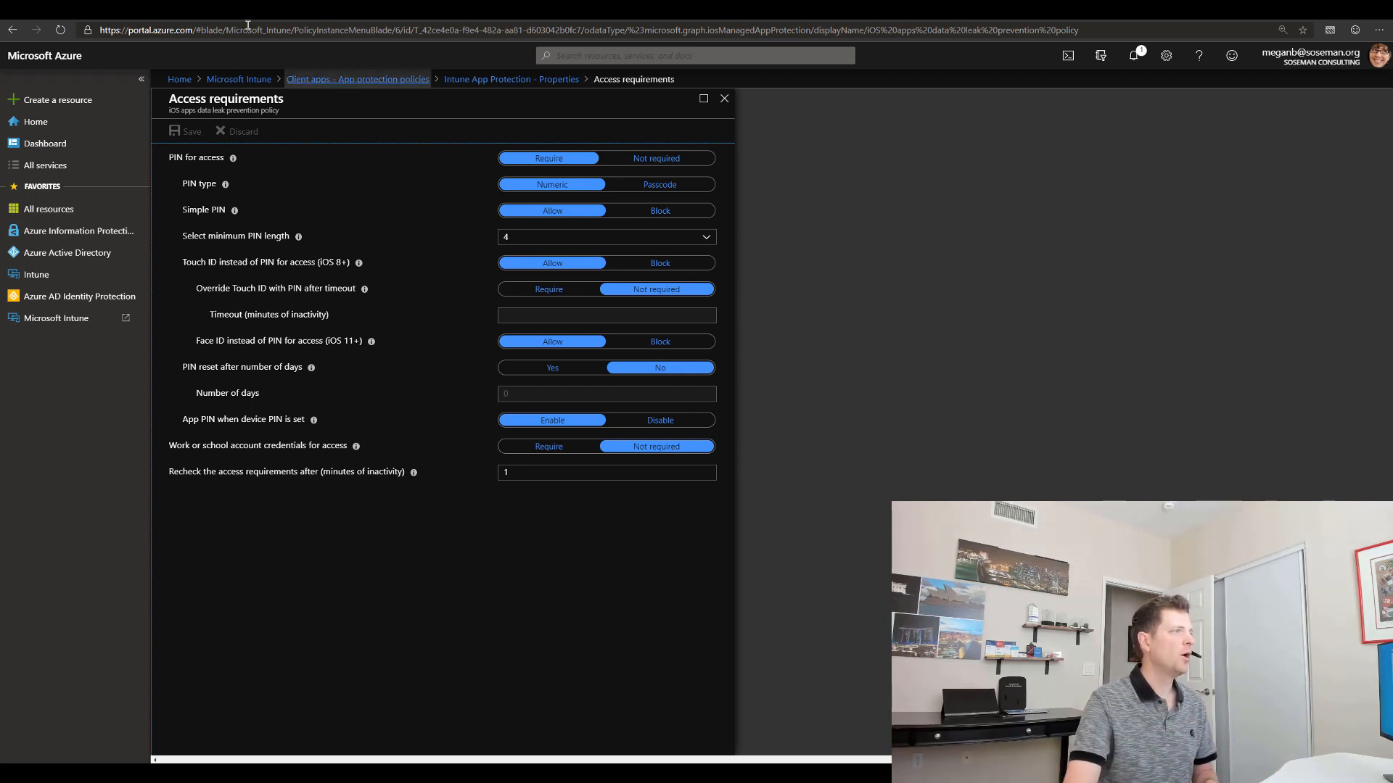
pyautogui.click(475, 80)
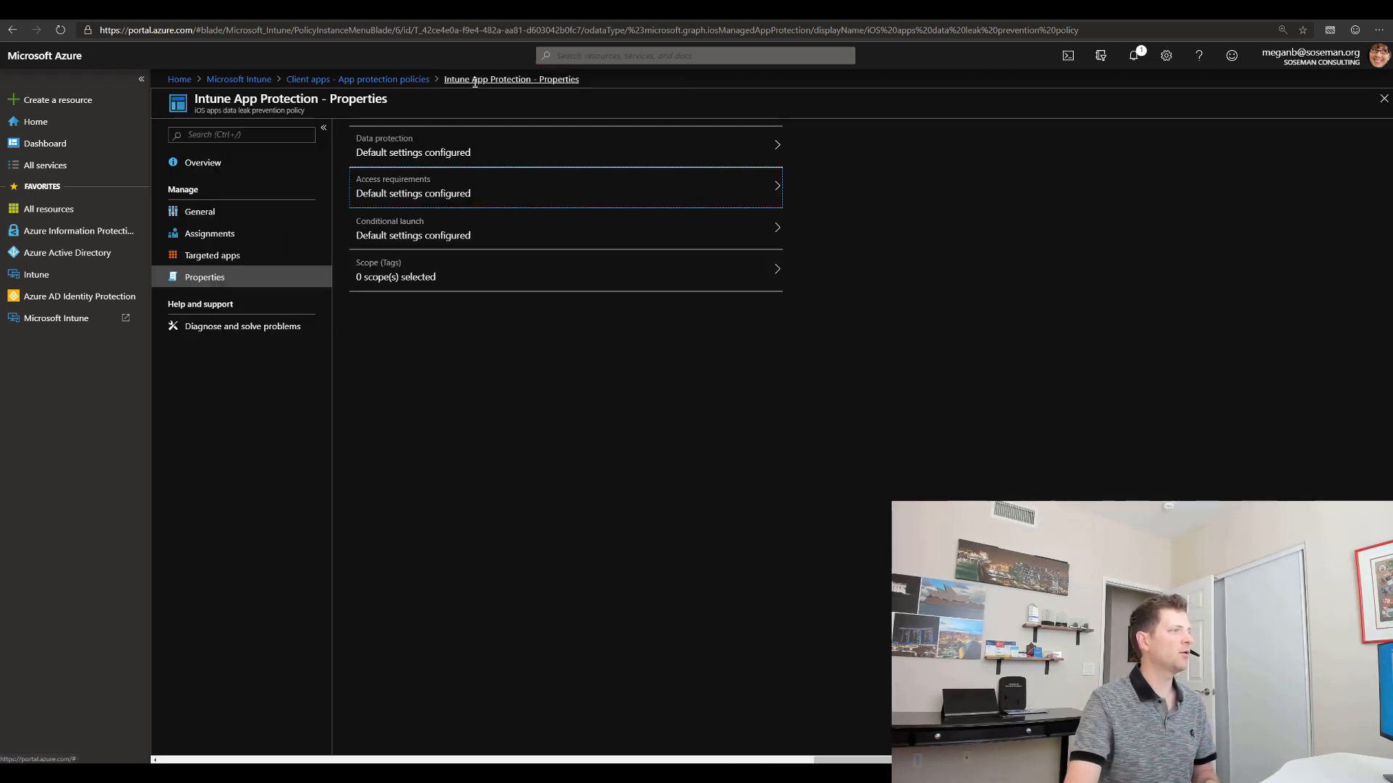
# Step: Review the Max PIN attempts and Offline grace period conditional launch rules without changing them
pyautogui.click(539, 232)
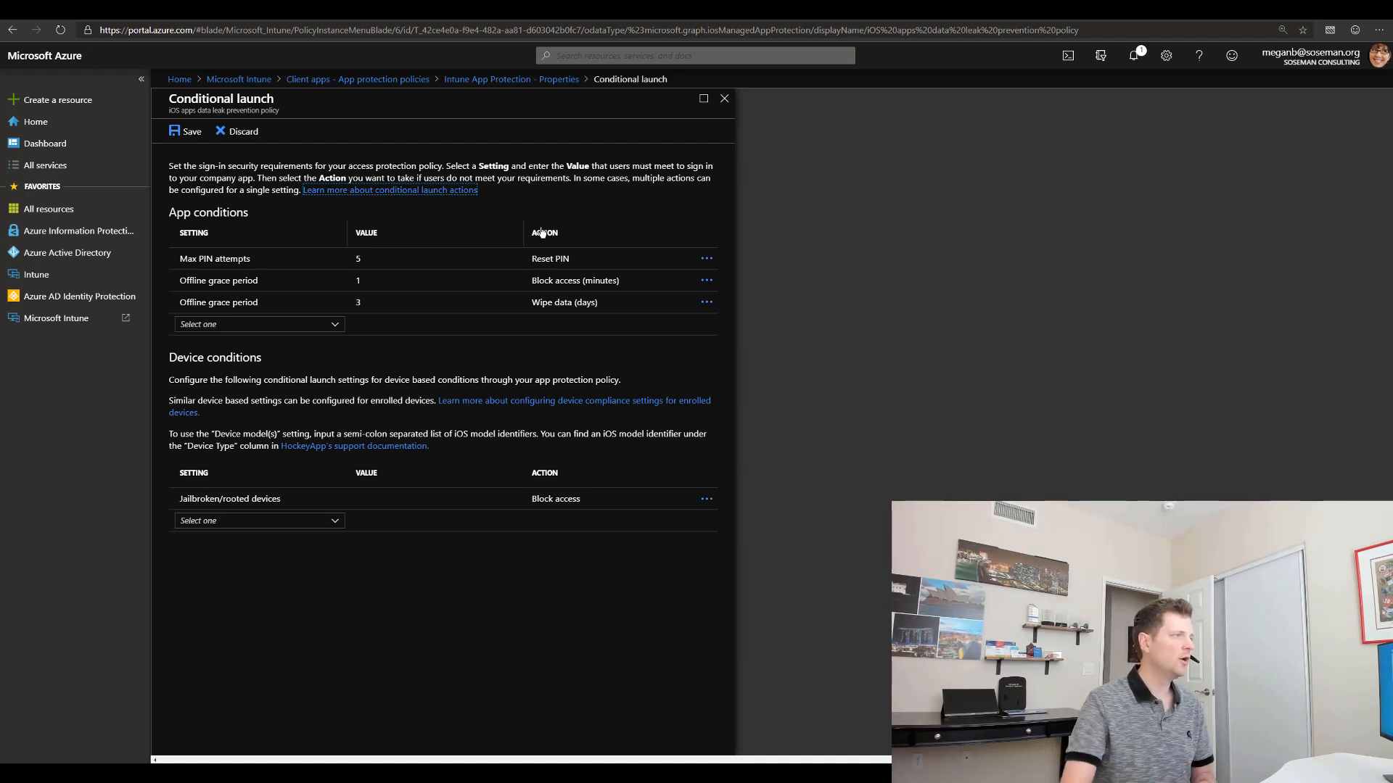
pyautogui.click(592, 259)
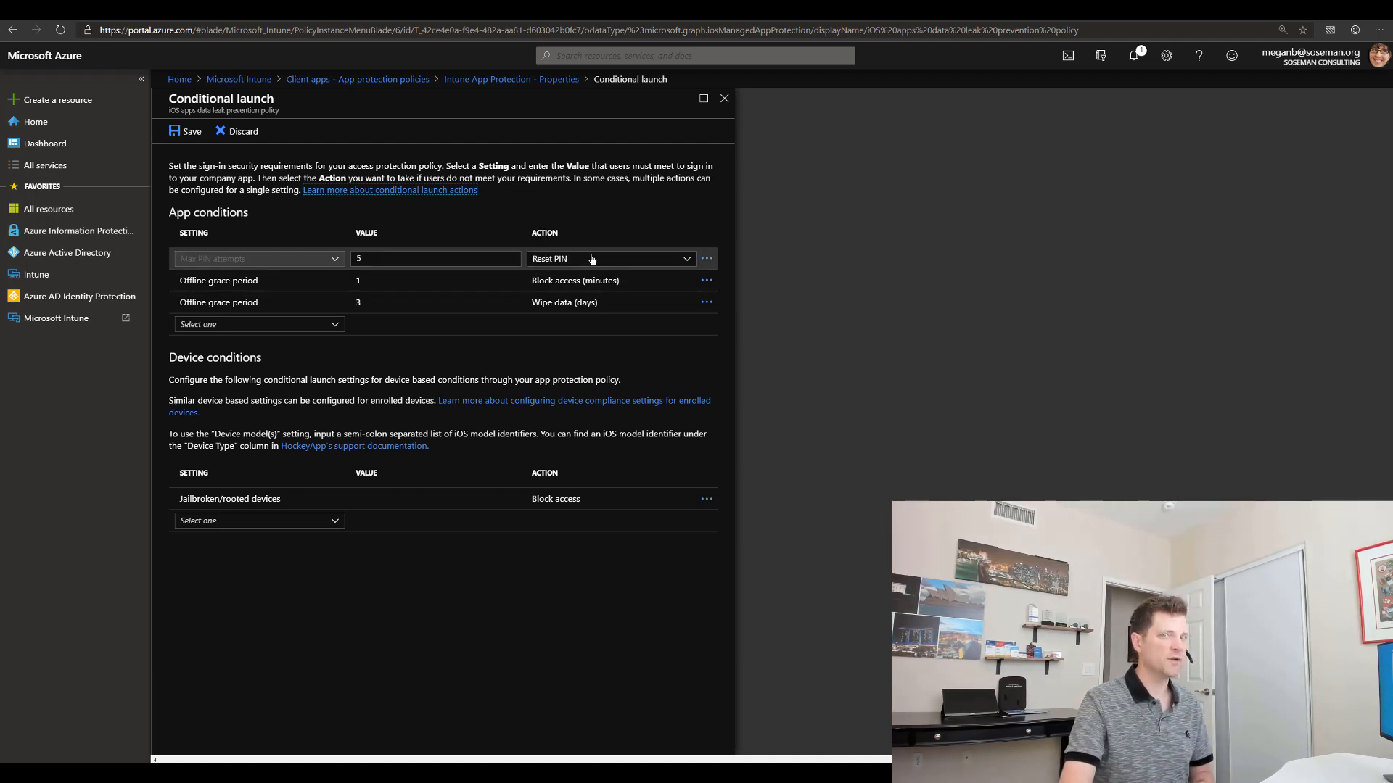
pyautogui.click(592, 259)
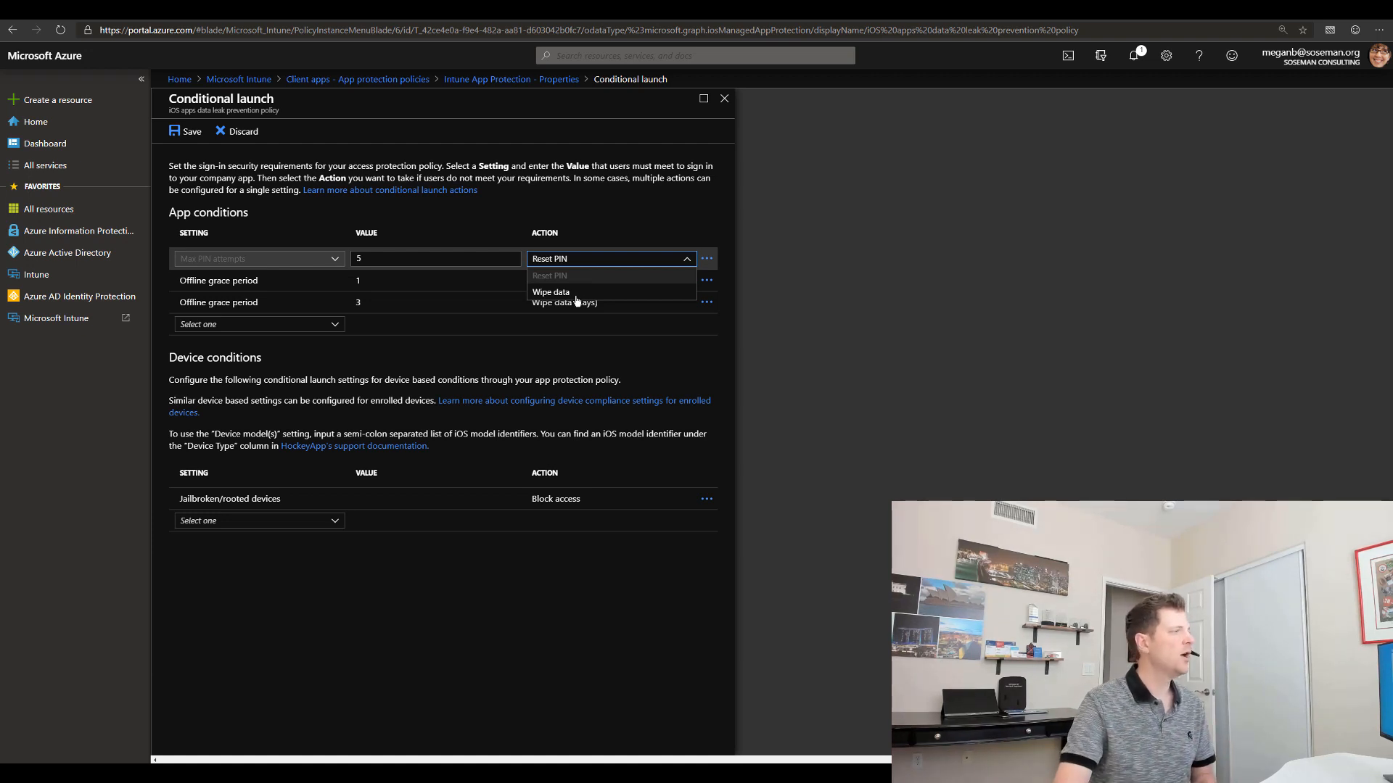
pyautogui.click(820, 314)
pyautogui.click(563, 287)
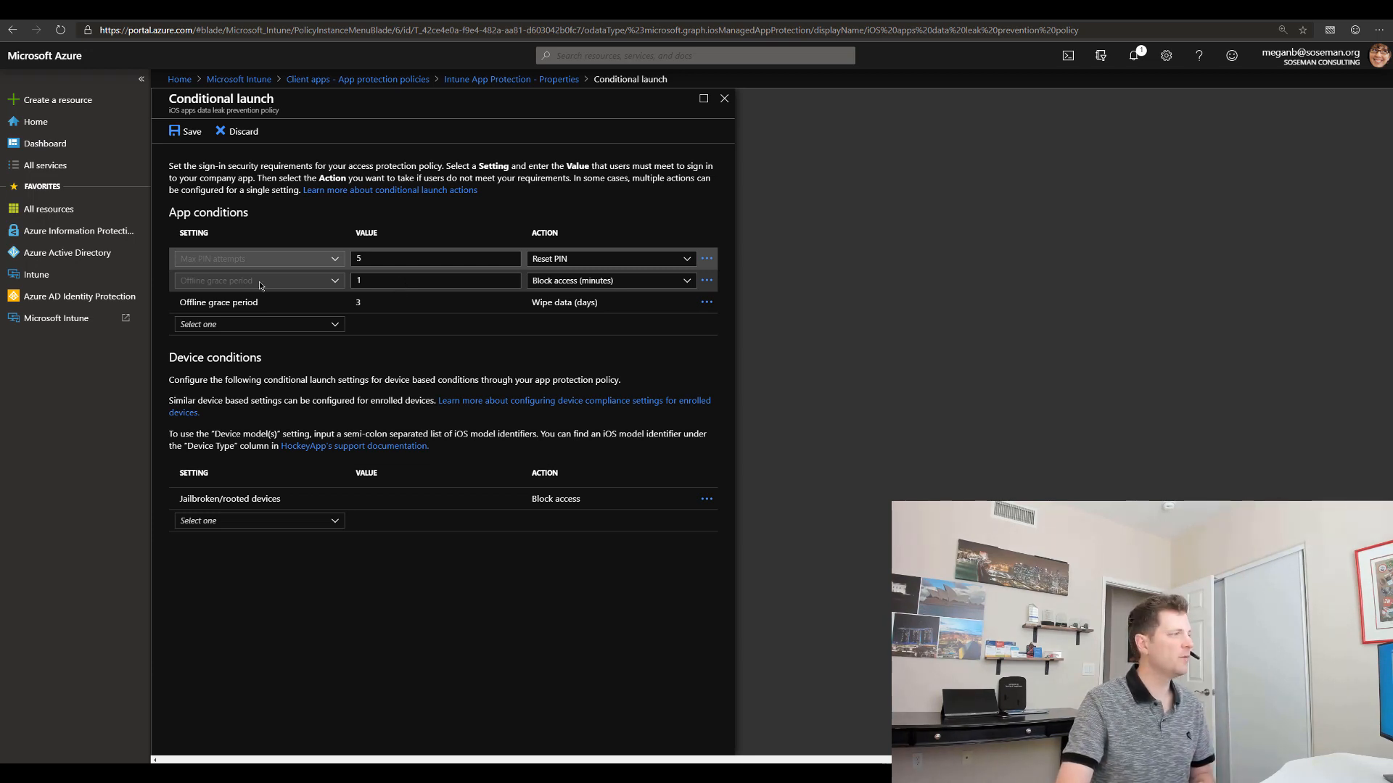
pyautogui.click(433, 310)
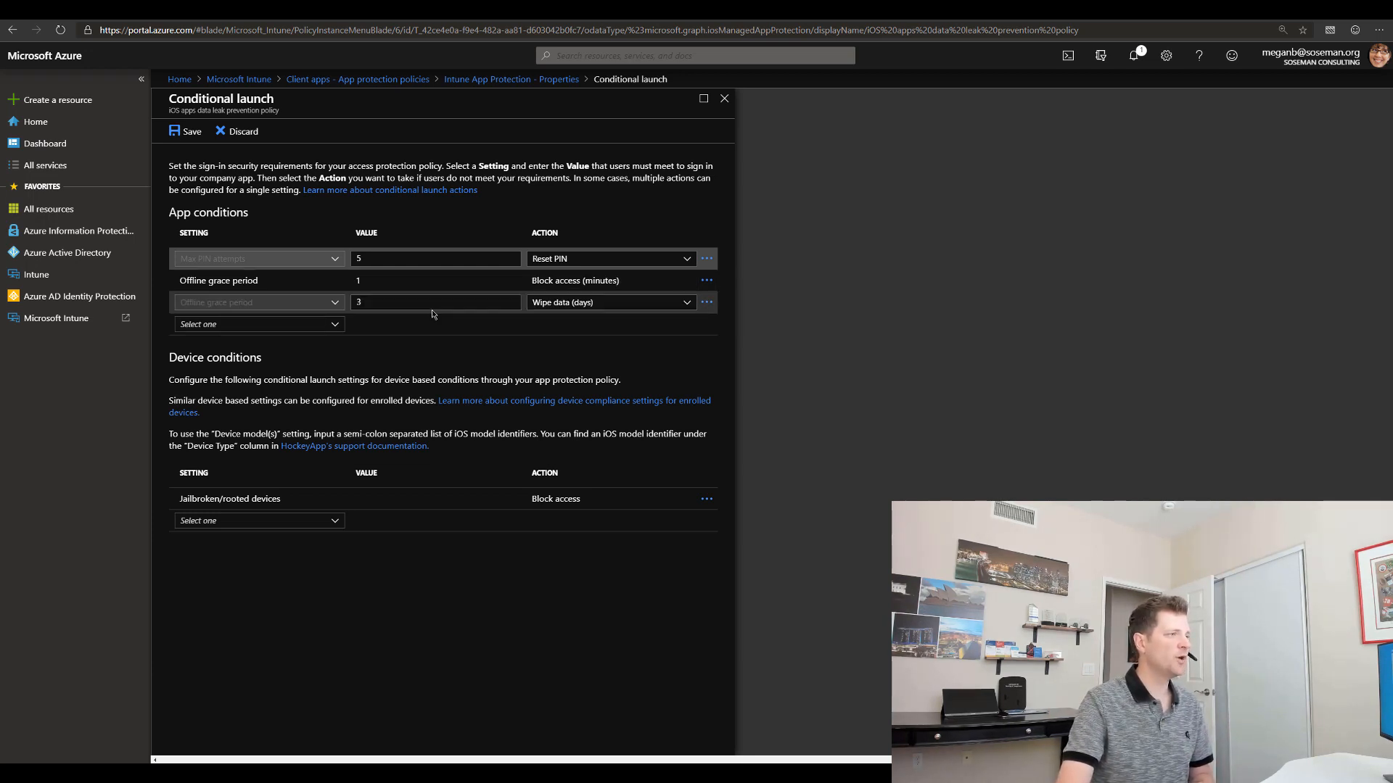
pyautogui.click(829, 319)
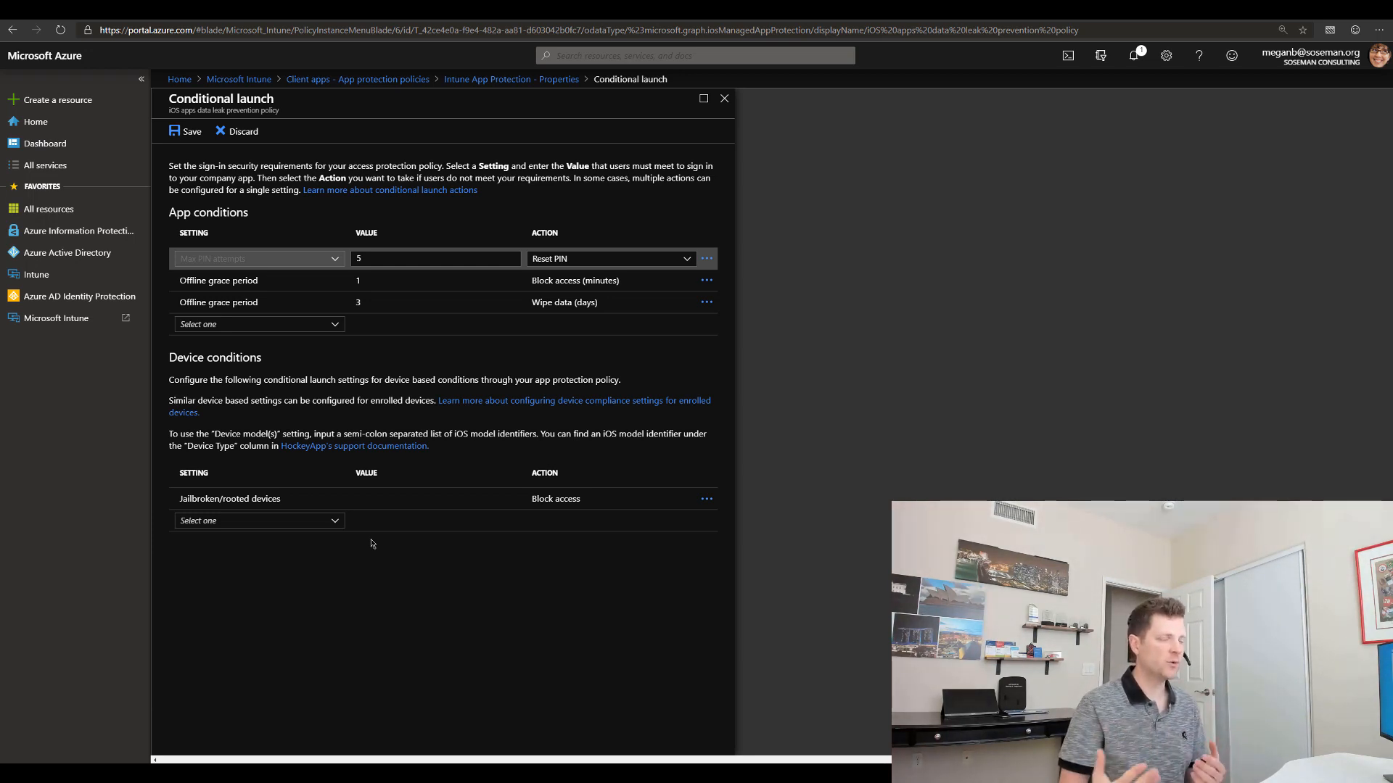
# Step: Check the available device conditions without adding any, and return to the policy properties
pyautogui.click(322, 520)
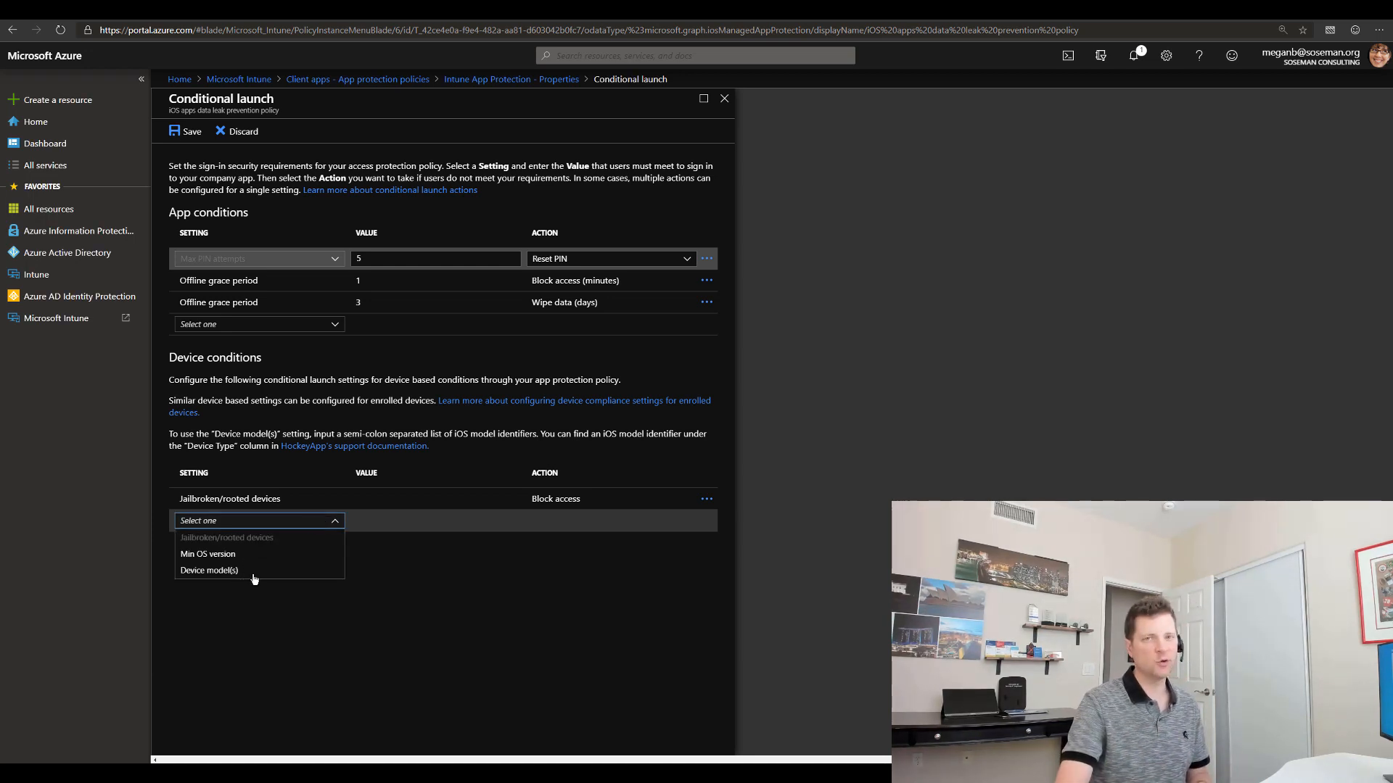
pyautogui.click(532, 577)
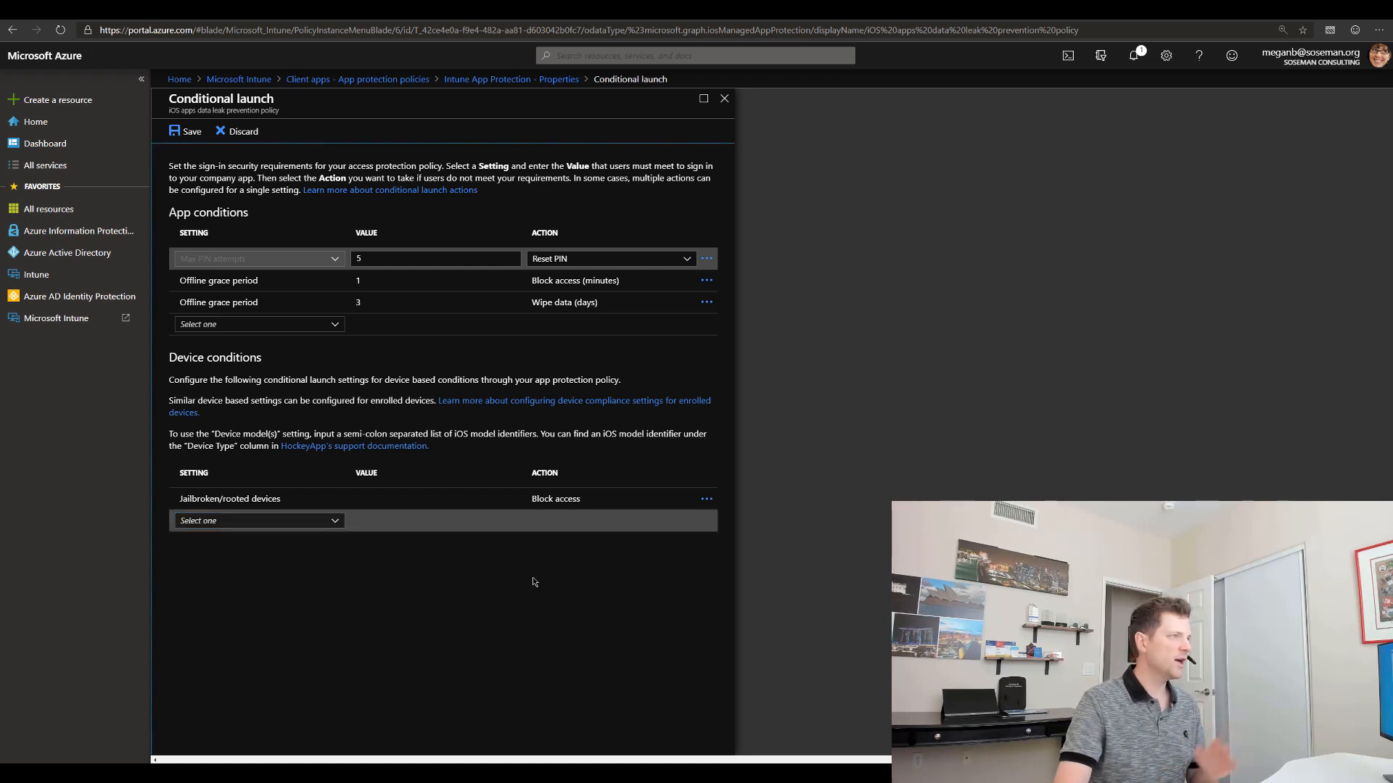
pyautogui.click(551, 79)
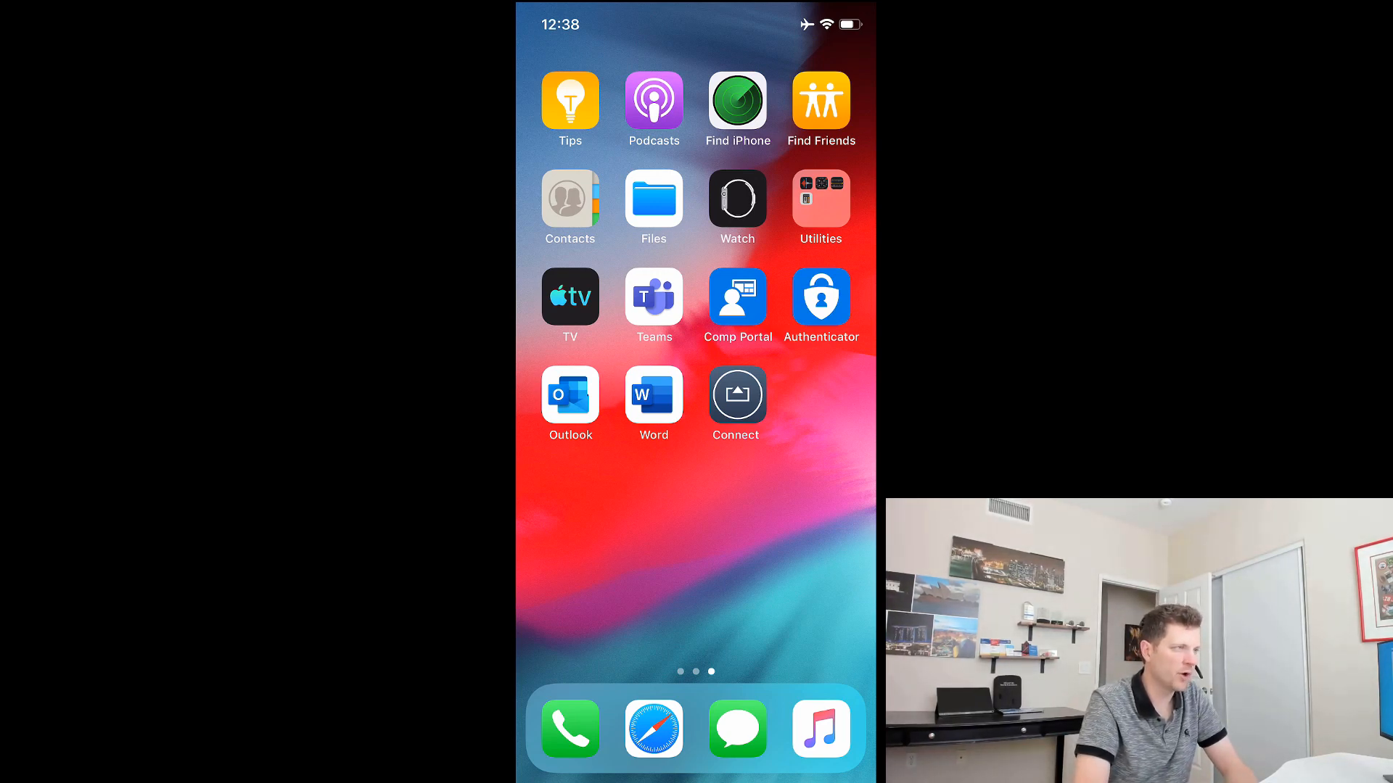
# Step: Launch Outlook, view the personal message's sender card, then go back and show the folder list
pyautogui.click(570, 396)
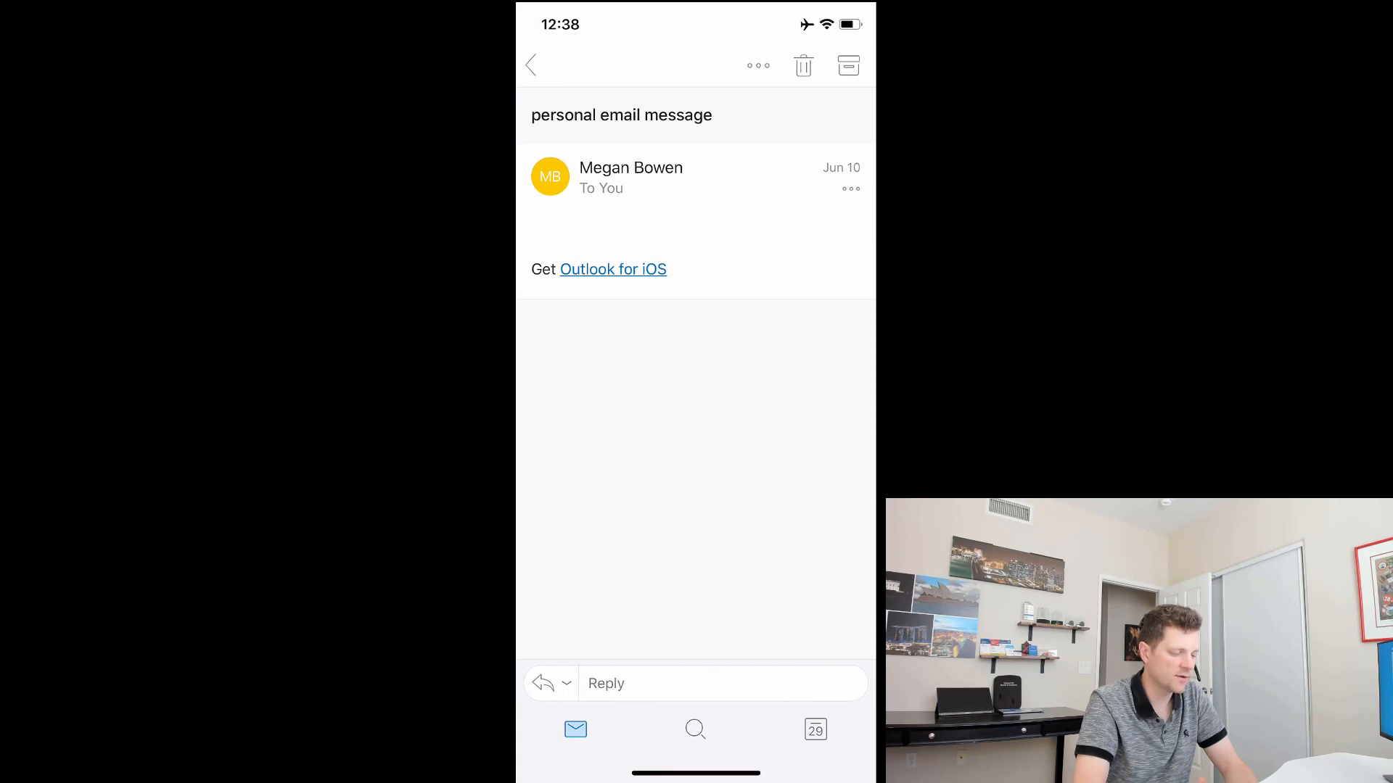
pyautogui.click(550, 176)
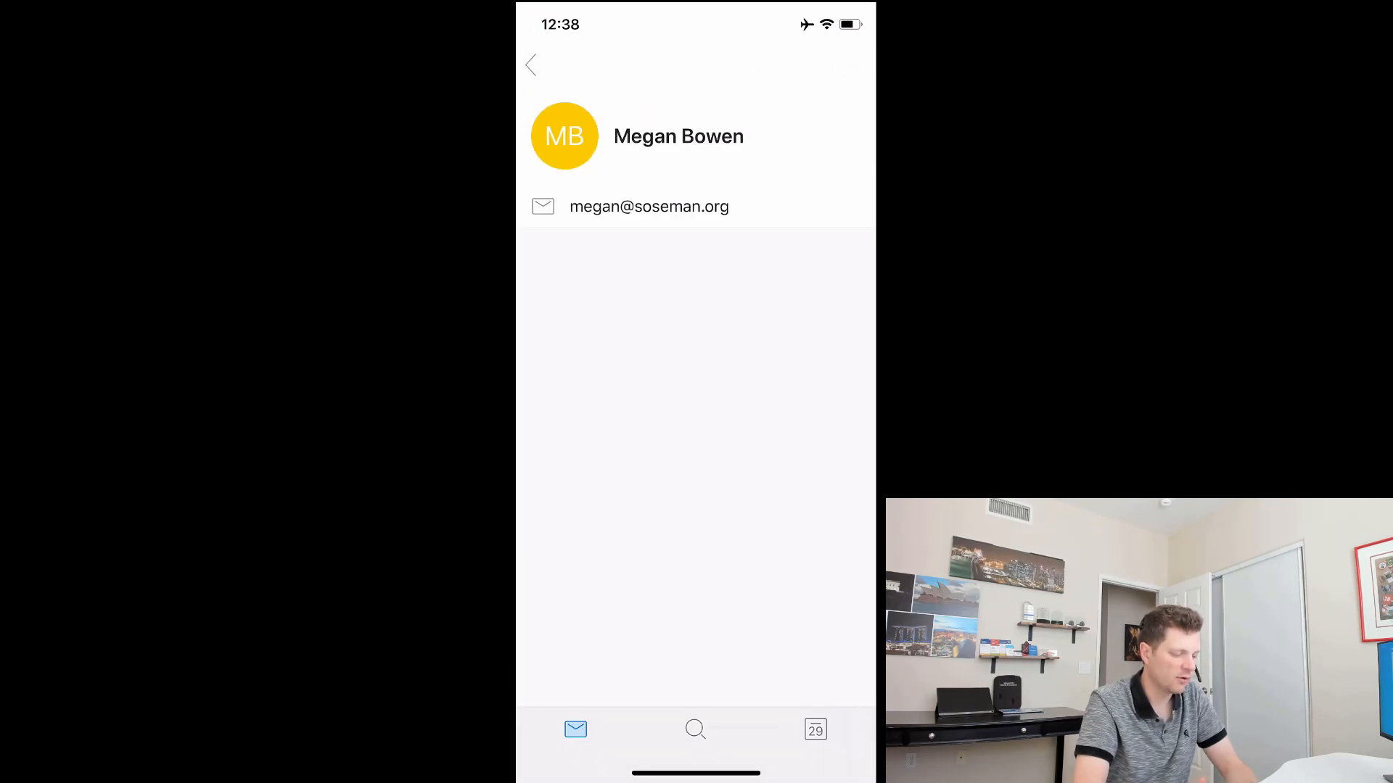
pyautogui.click(531, 65)
pyautogui.click(531, 64)
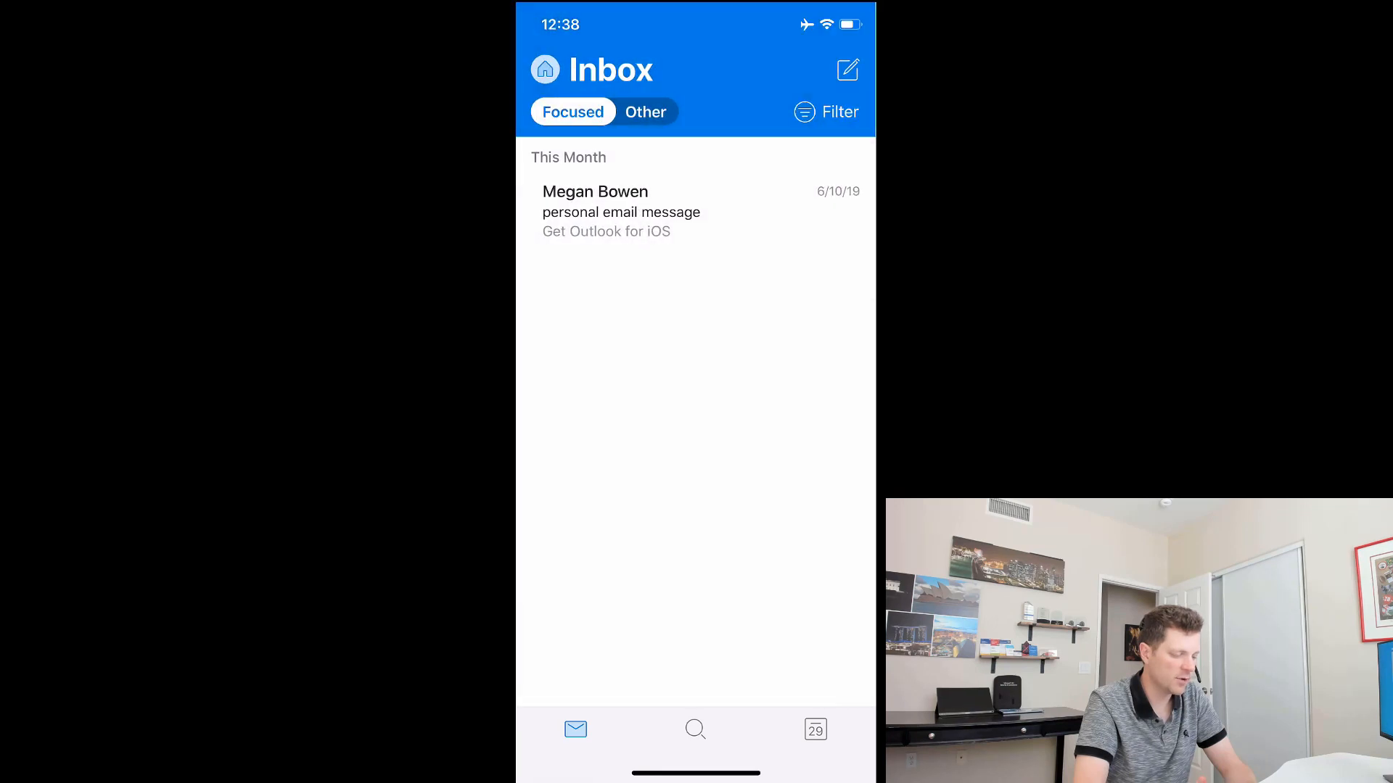
pyautogui.click(544, 69)
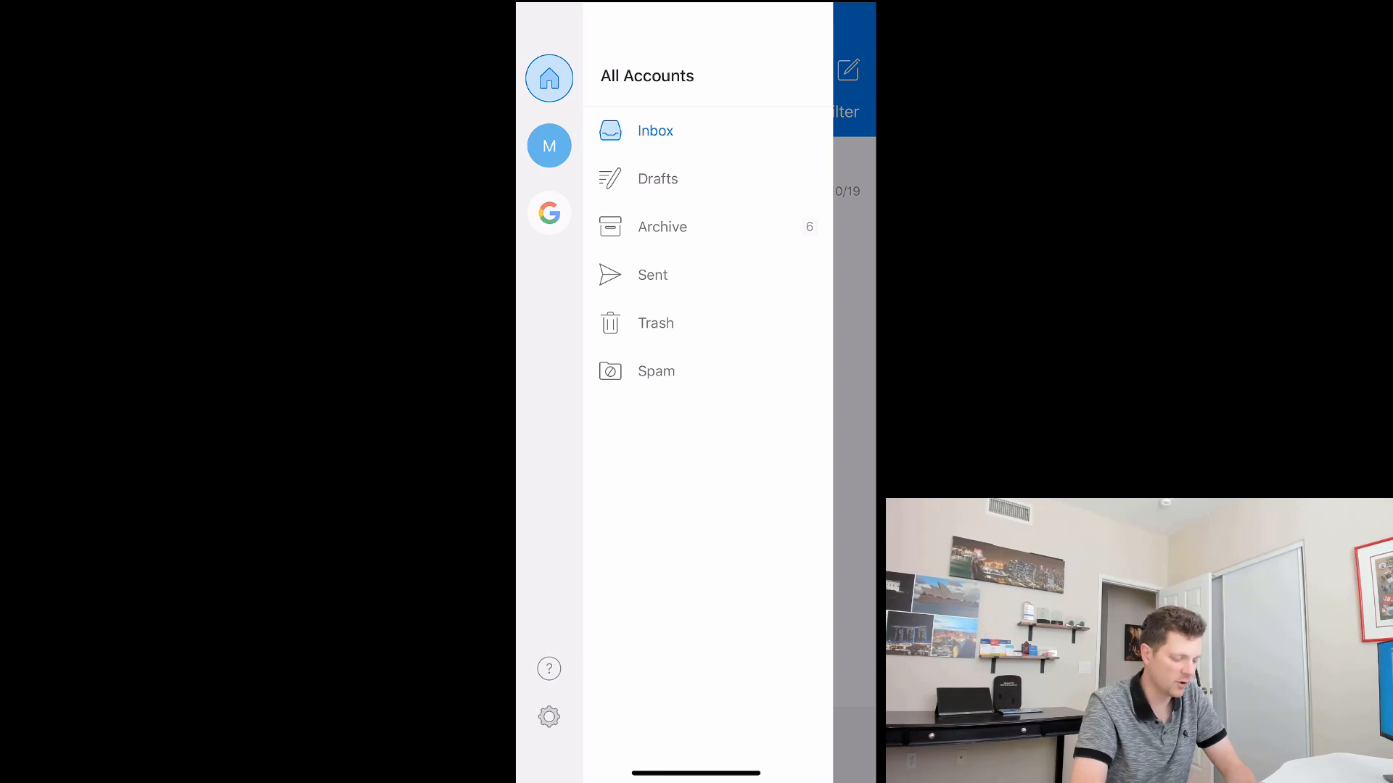
# Step: Add the work email account from Outlook's settings and approve the sign-in through Authenticator
pyautogui.click(549, 717)
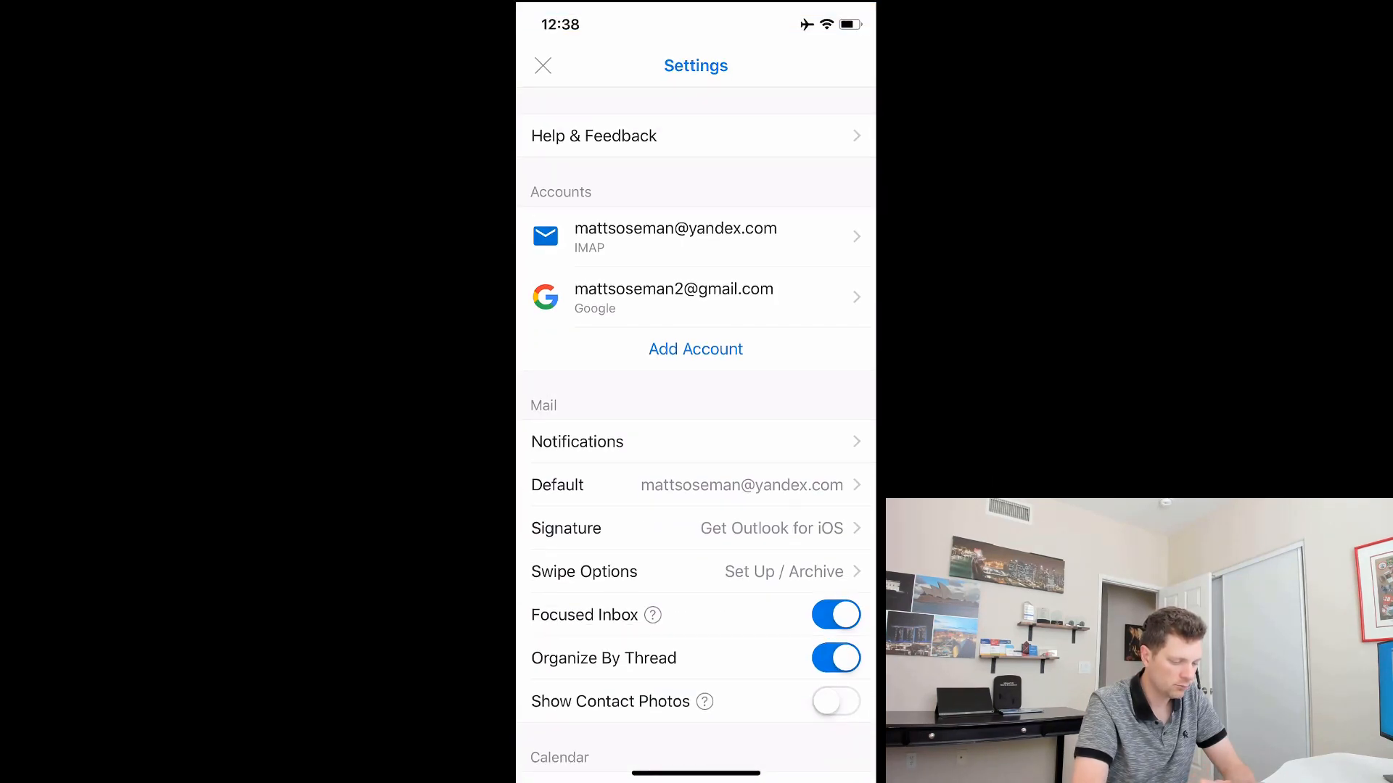
pyautogui.click(695, 349)
pyautogui.click(695, 604)
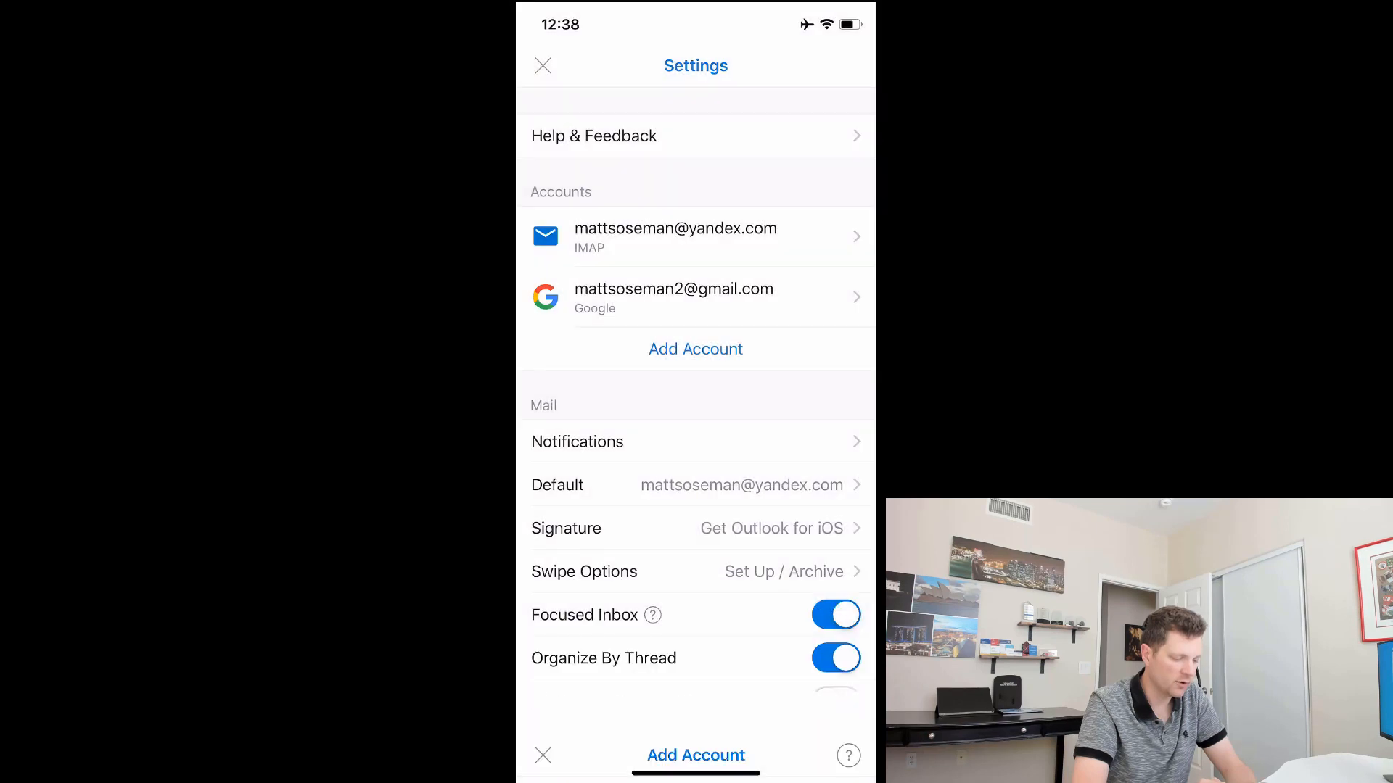
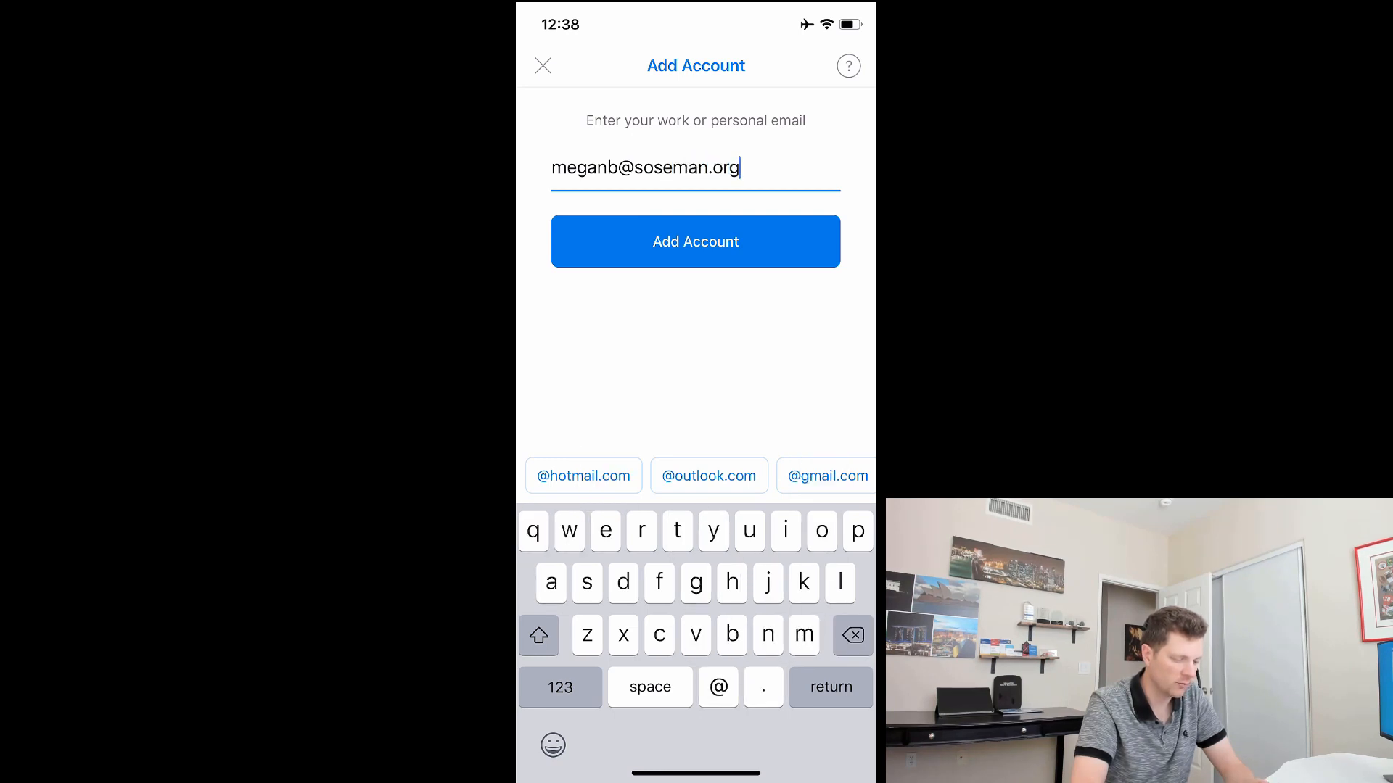
pyautogui.press('Return')
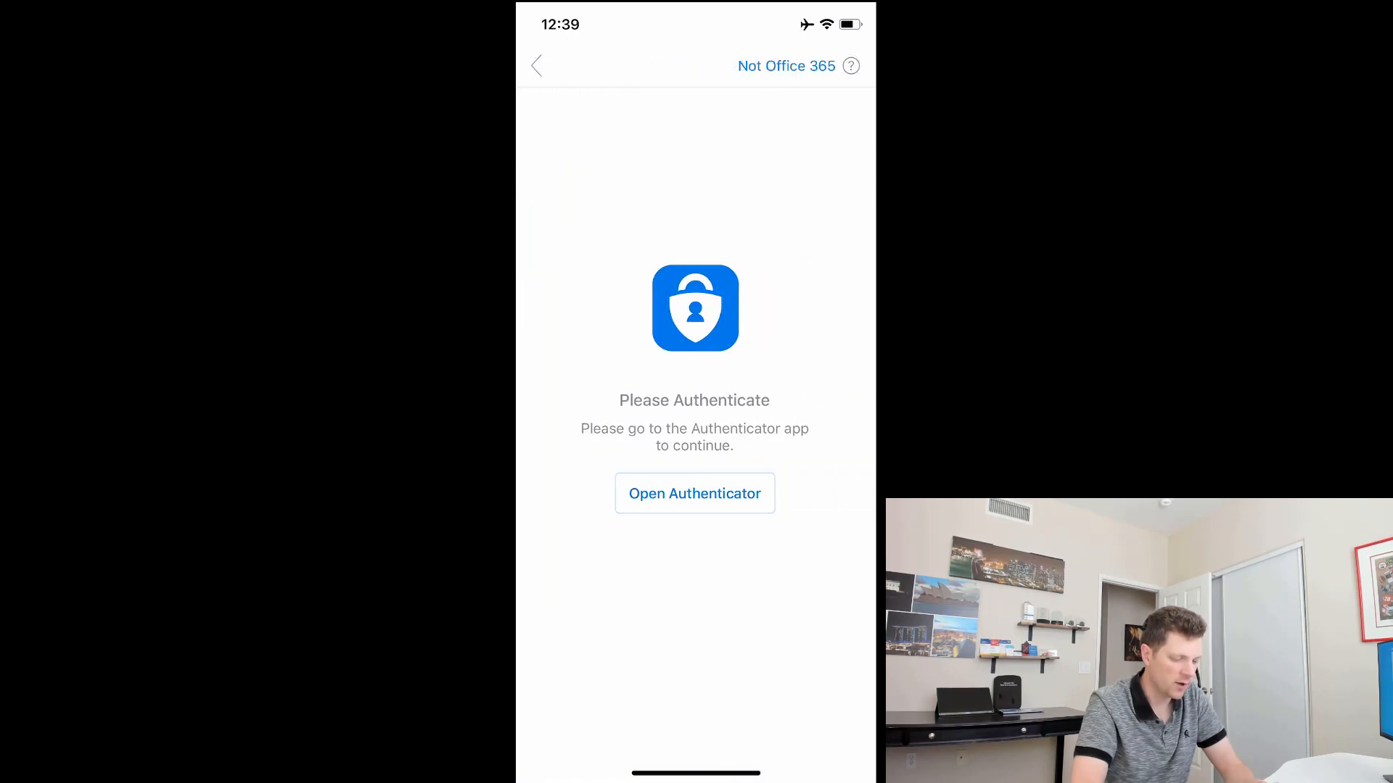
pyautogui.click(698, 494)
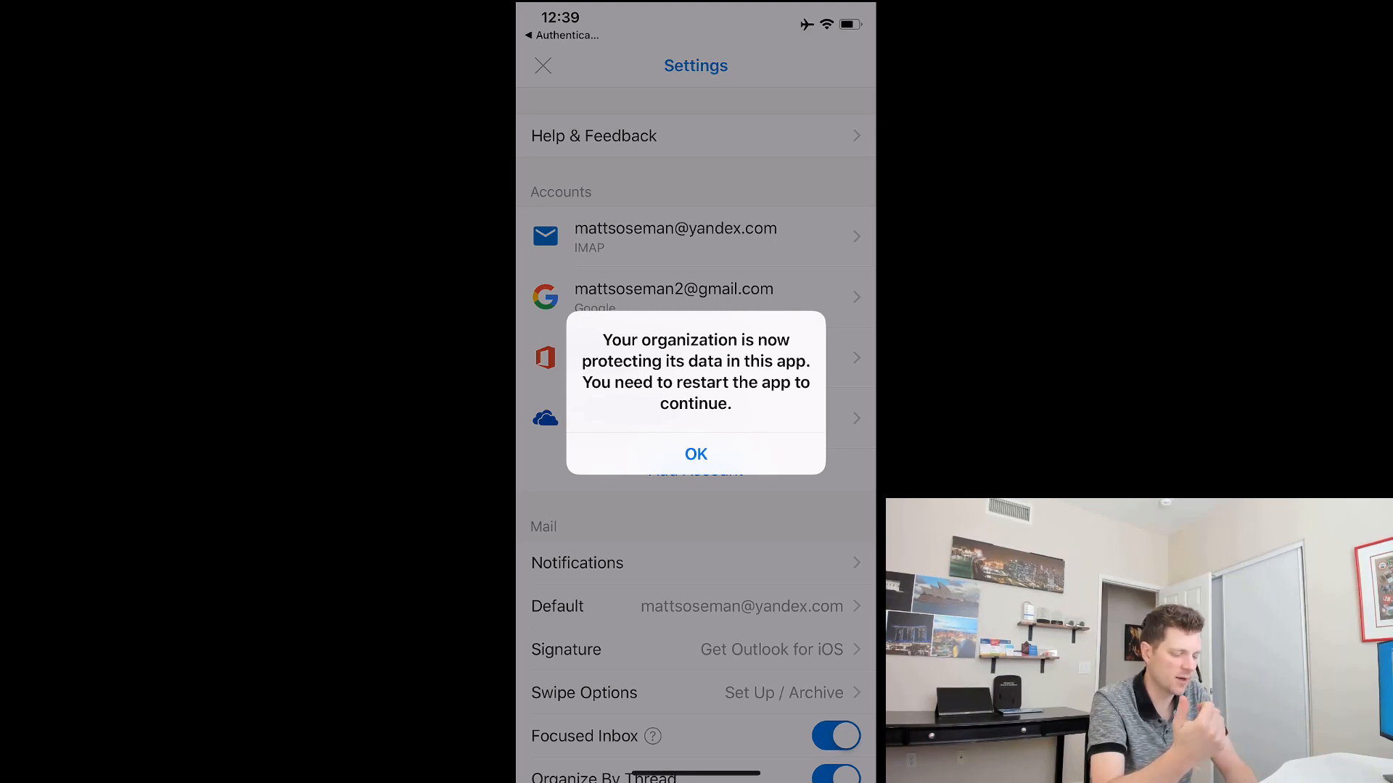
# Step: Accept the protection notice, relaunch Outlook, unlock it with the app PIN, and reopen after the required restart
pyautogui.click(696, 454)
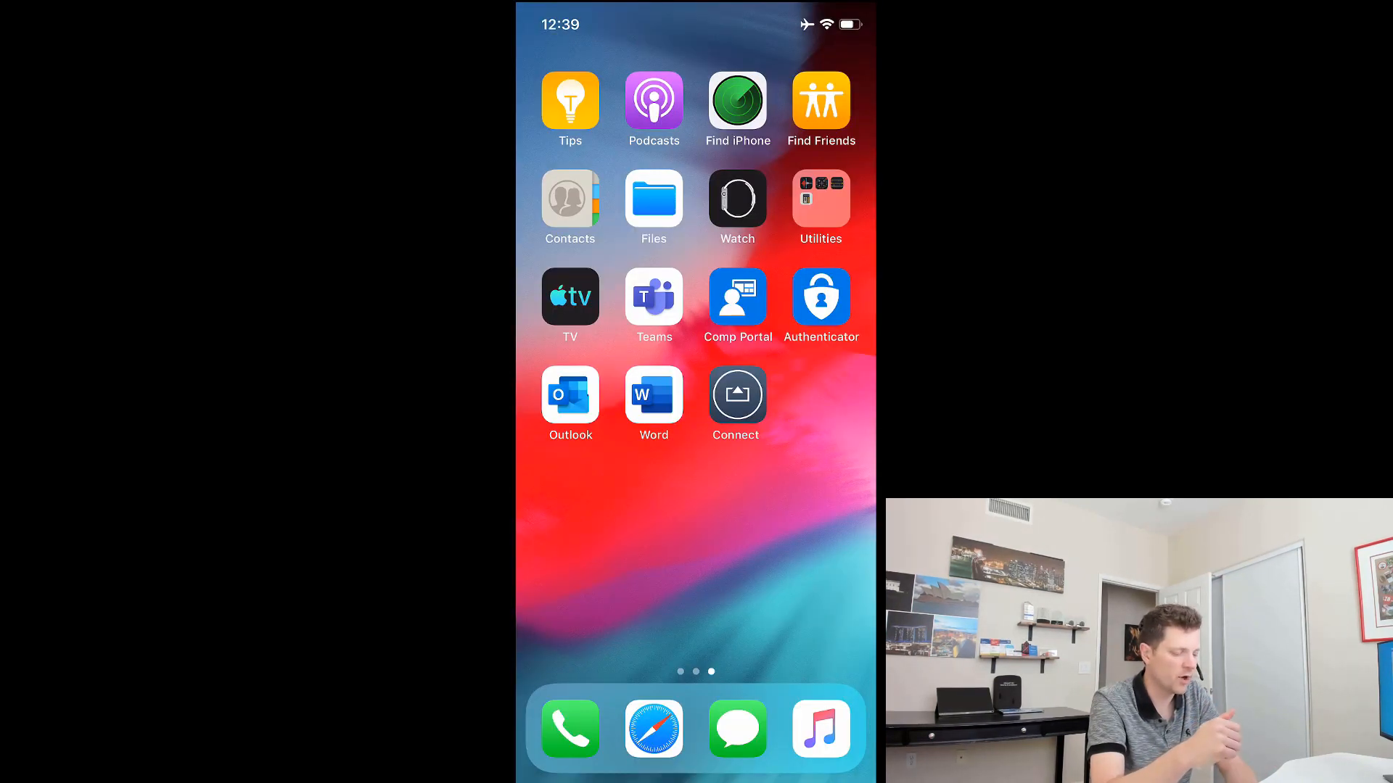
pyautogui.click(570, 394)
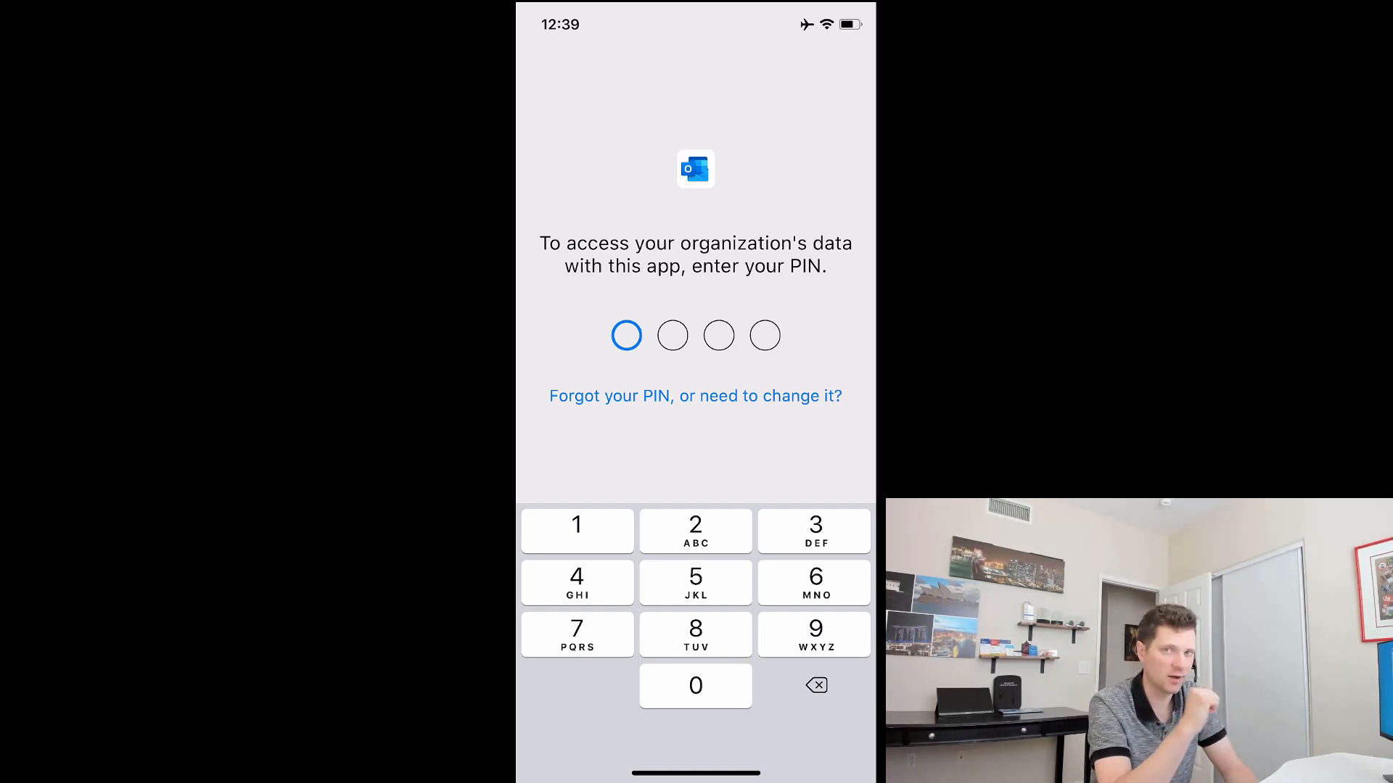
pyautogui.write('0')
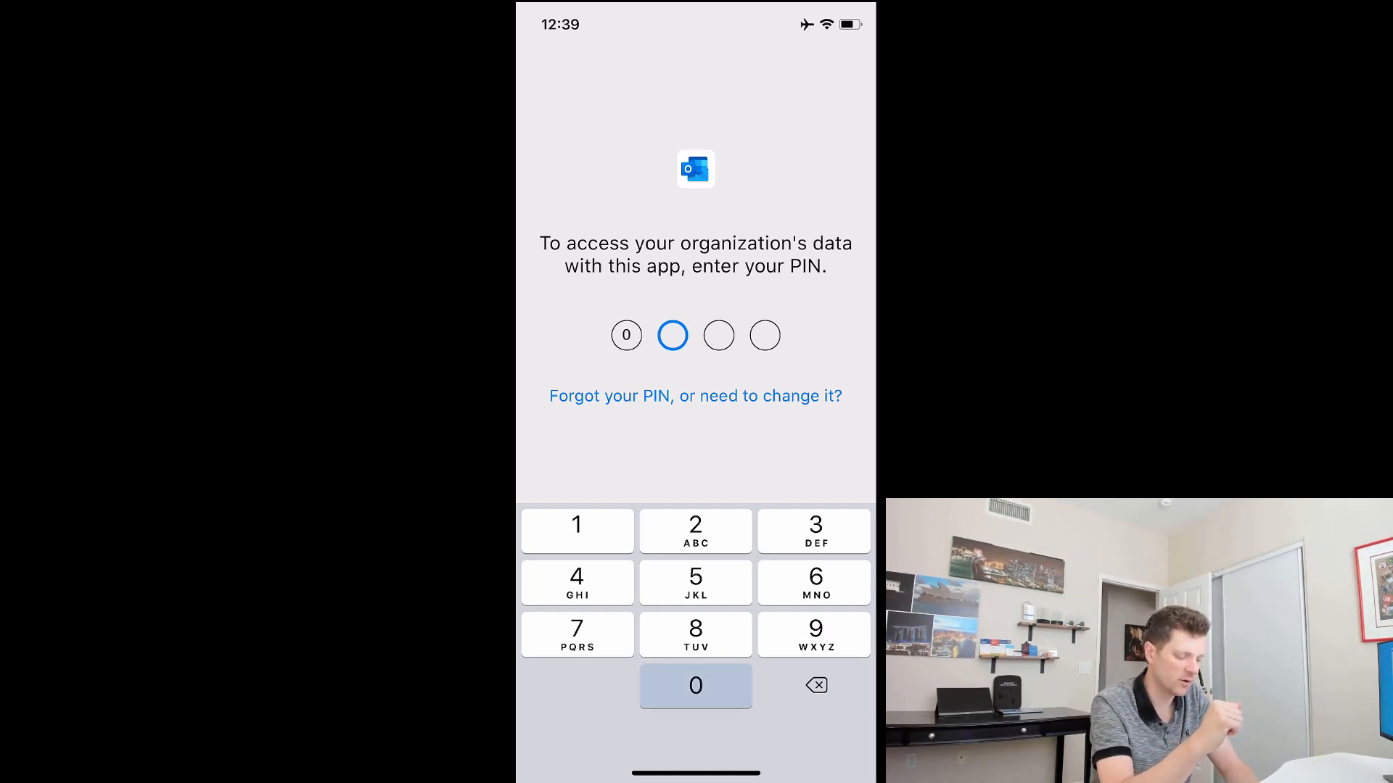
pyautogui.write('000')
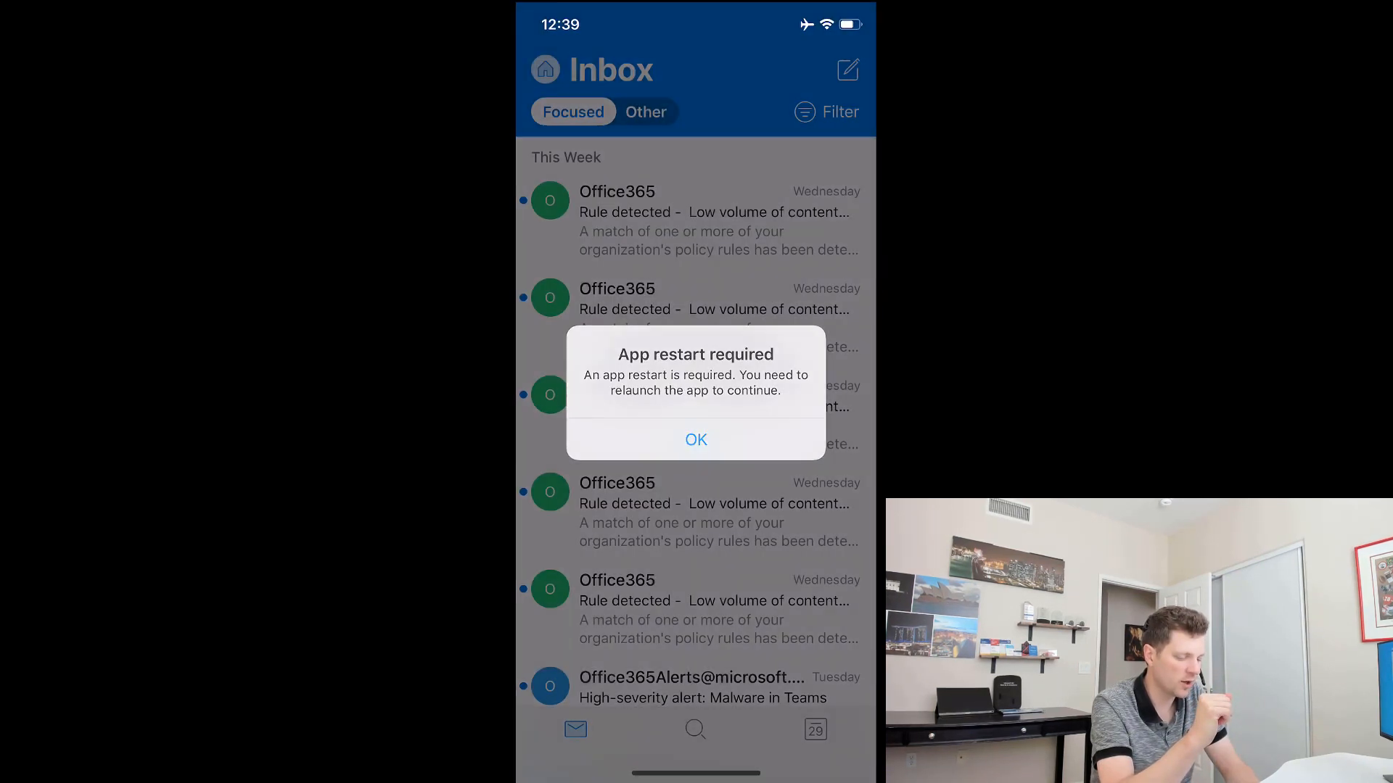
pyautogui.click(695, 440)
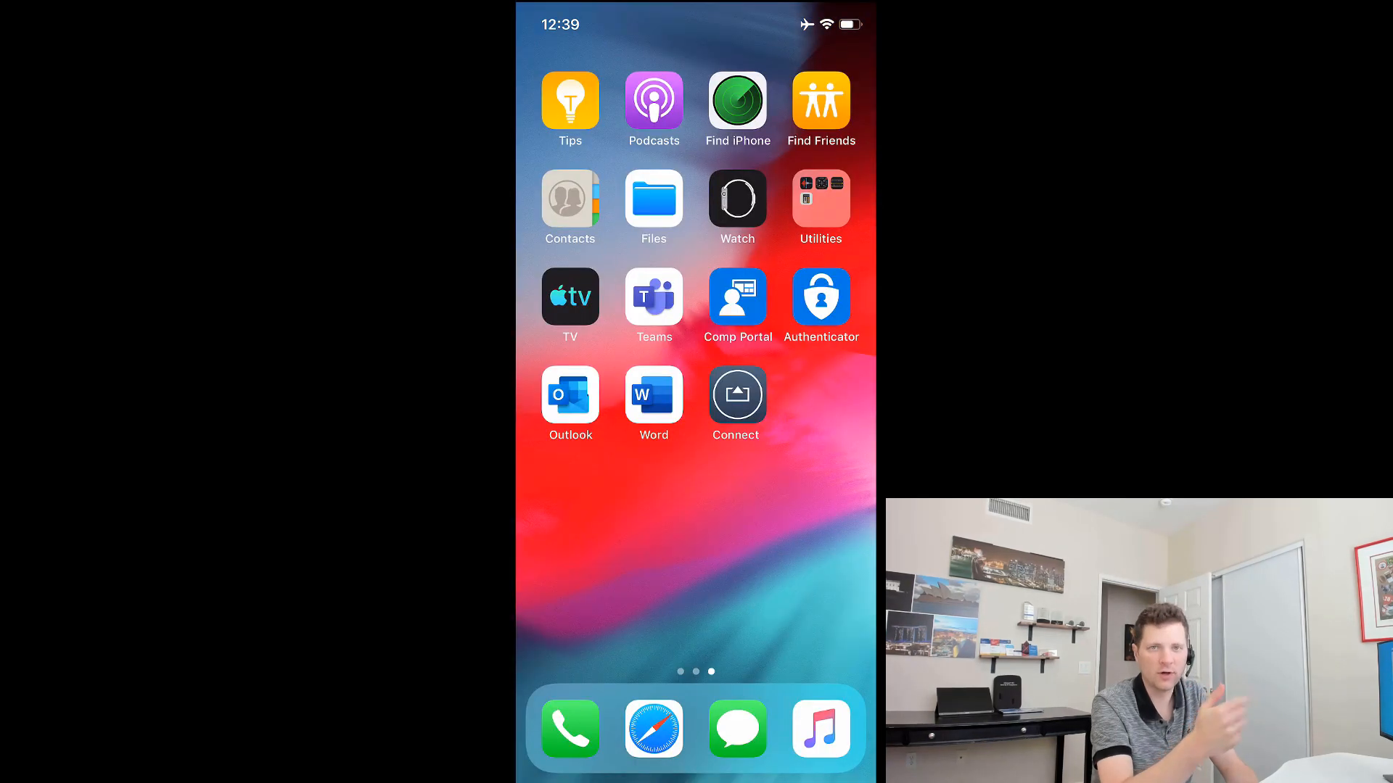
pyautogui.click(571, 397)
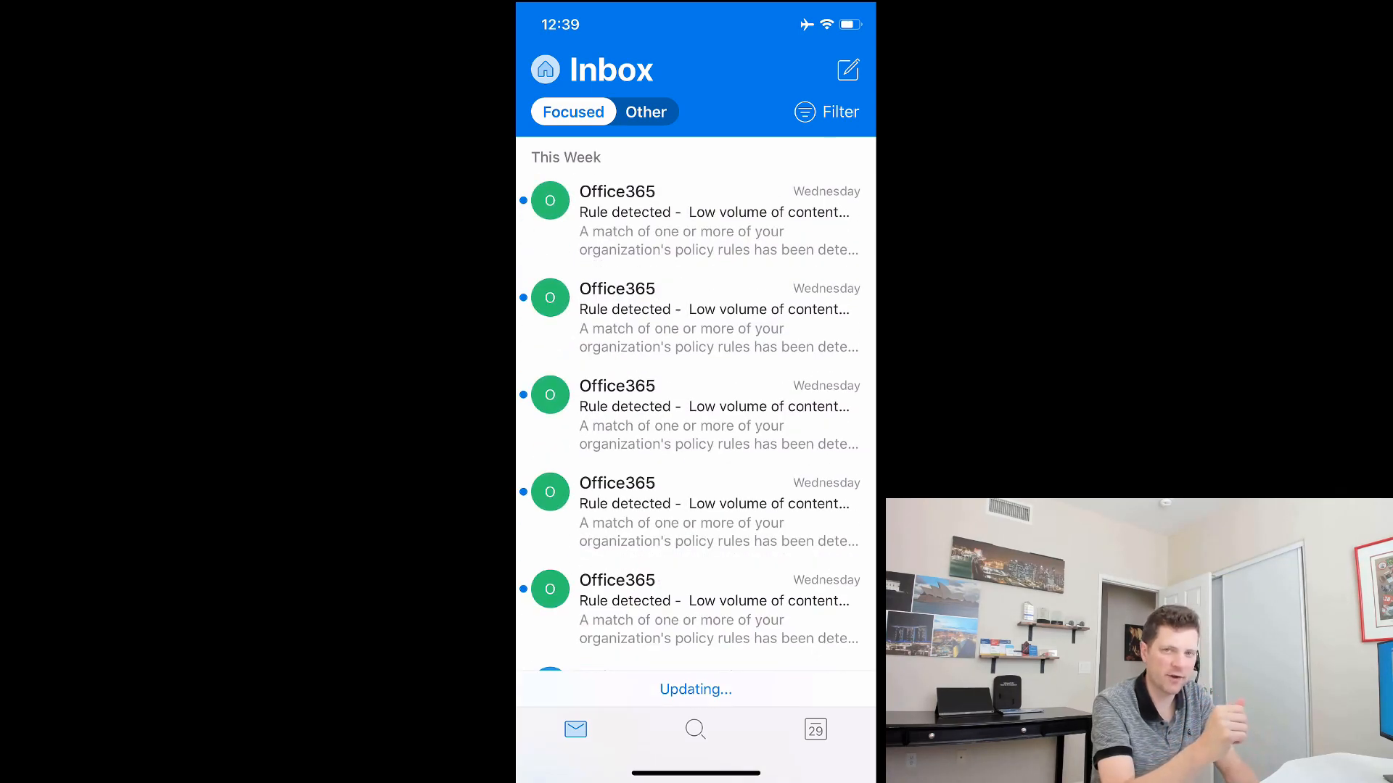
# Step: Open the Northwind Traders Proposal email and preview its DOCX attachment
pyautogui.scroll(-8, 695, 381)
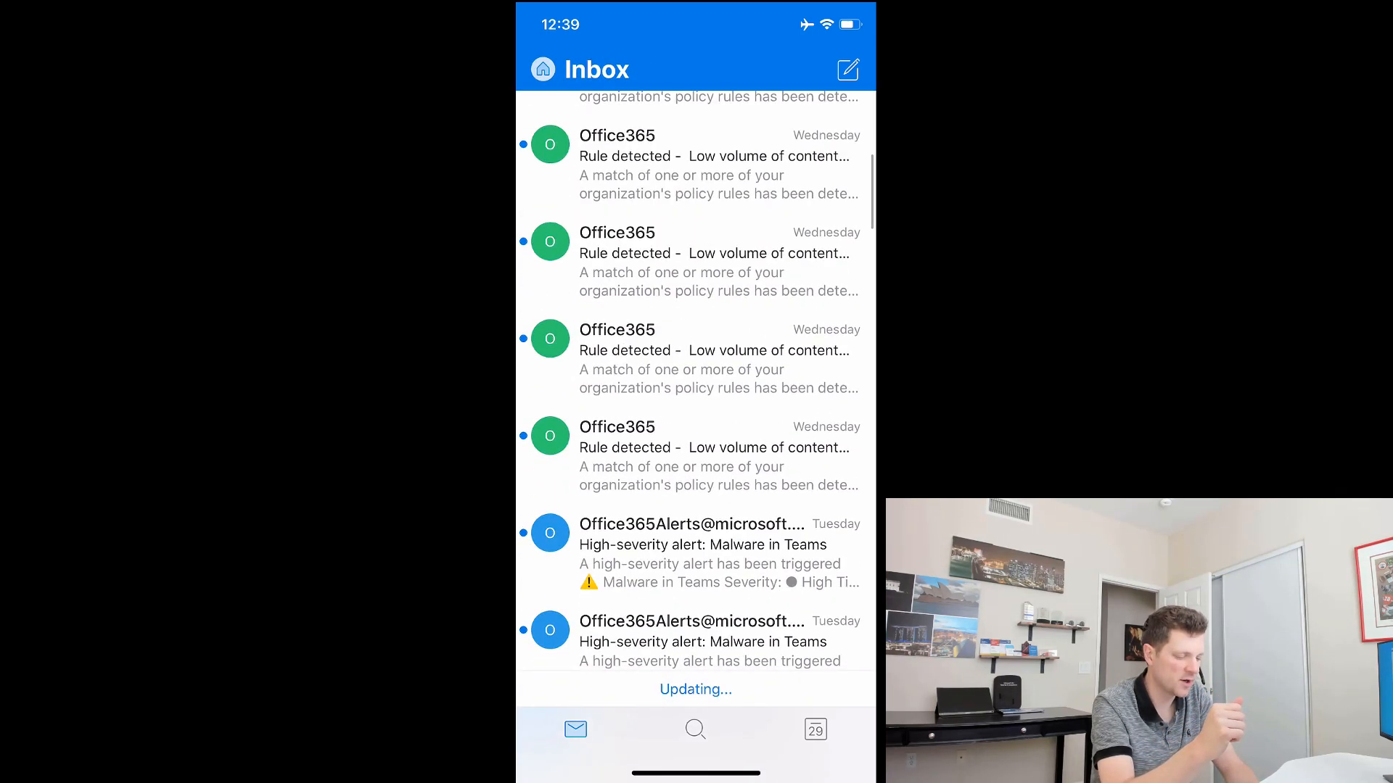
pyautogui.scroll(-10, 695, 380)
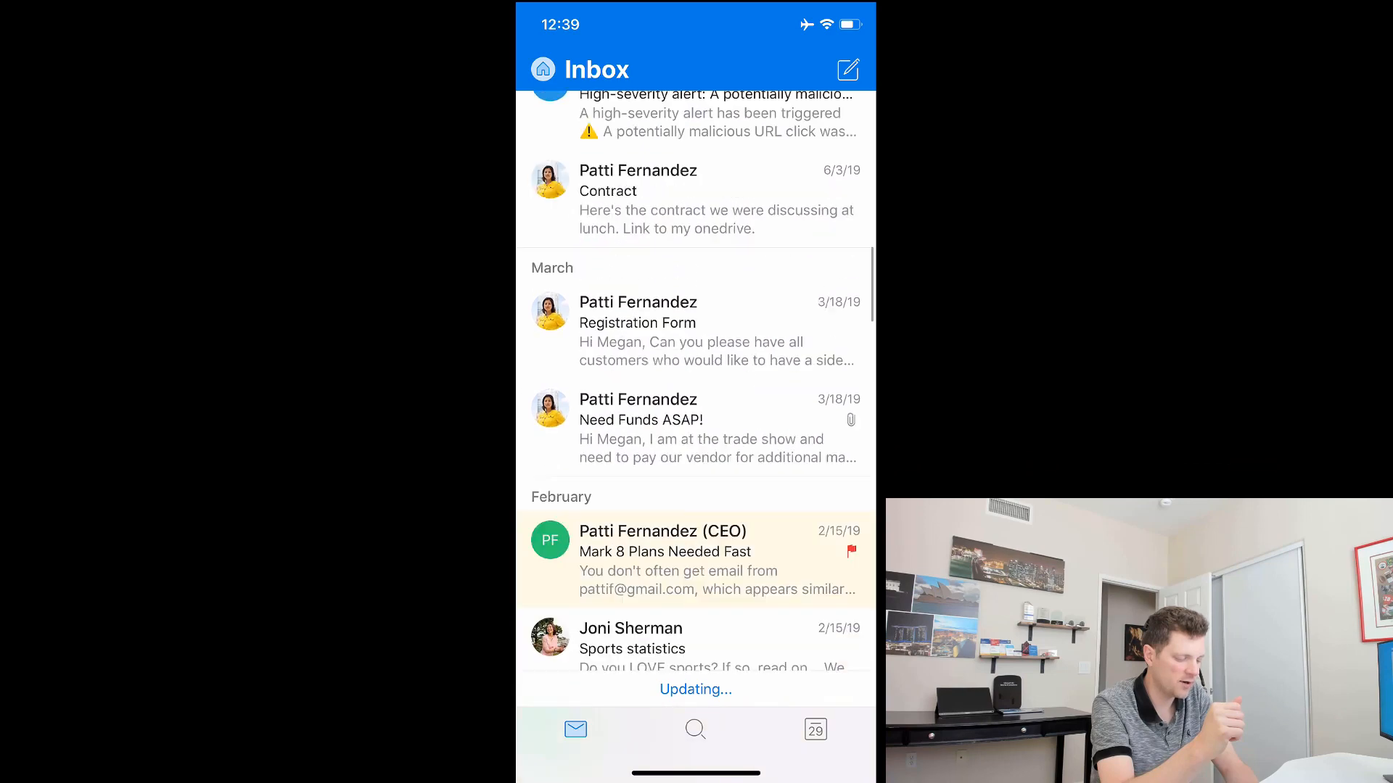
pyautogui.scroll(-5, 695, 373)
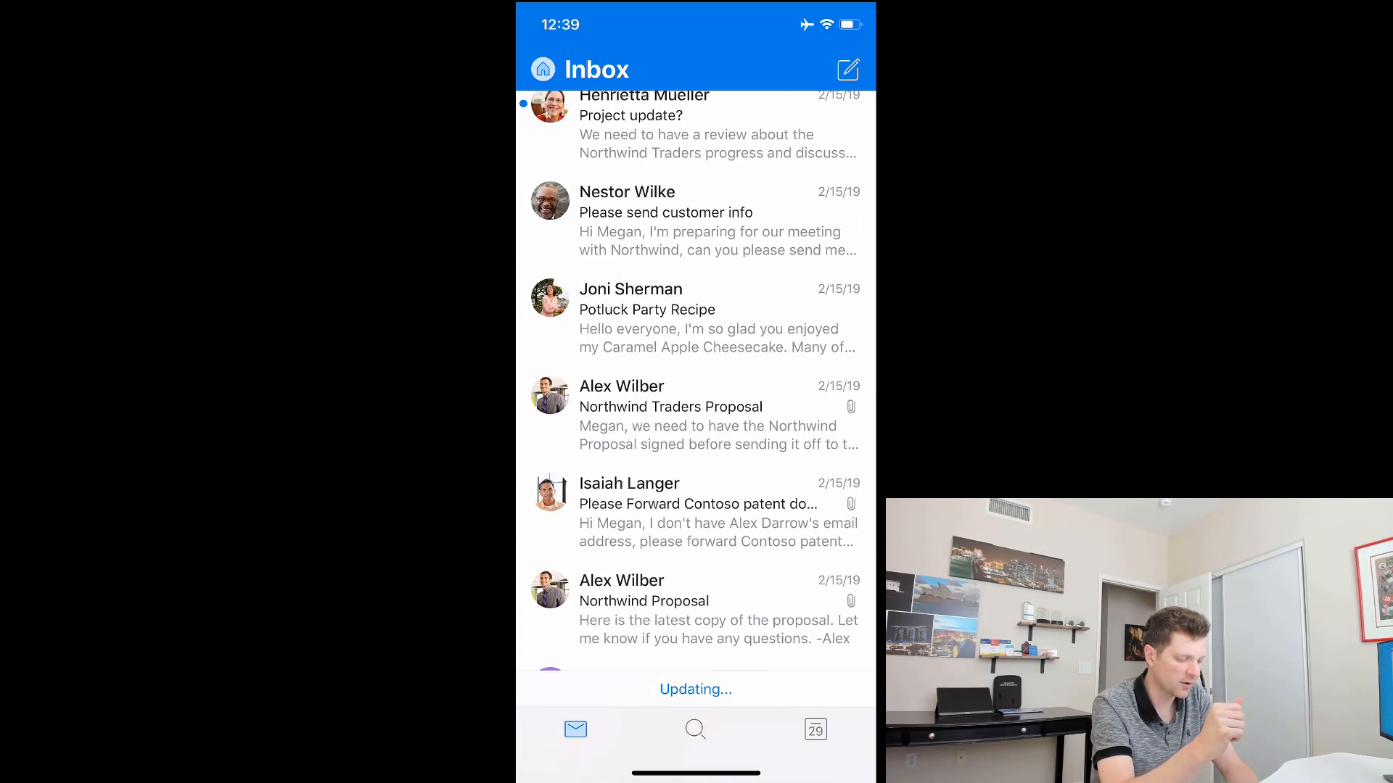
pyautogui.click(696, 415)
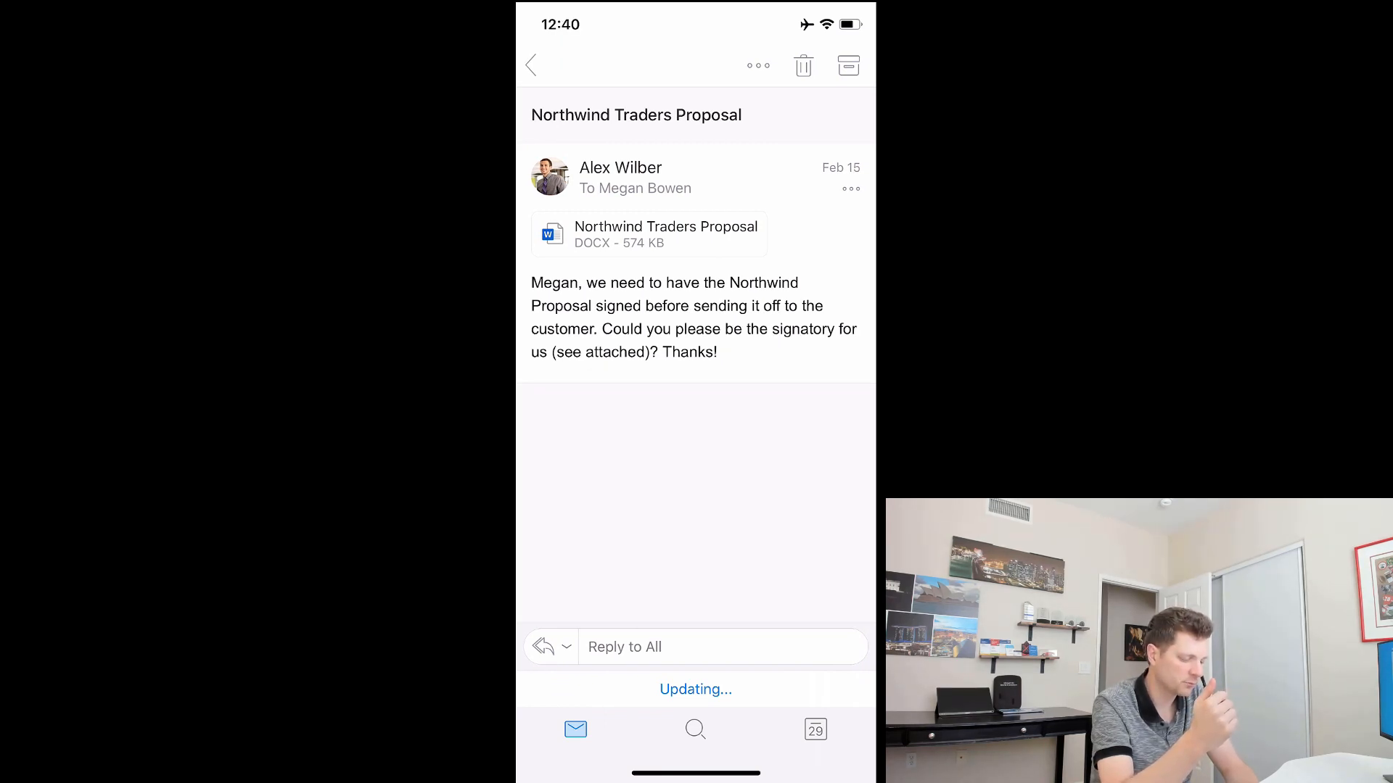
pyautogui.click(649, 234)
# Step: Copy the Executive summary passage ending 'know and trust.' and go to the home screen
pyautogui.scroll(-2, 695, 435)
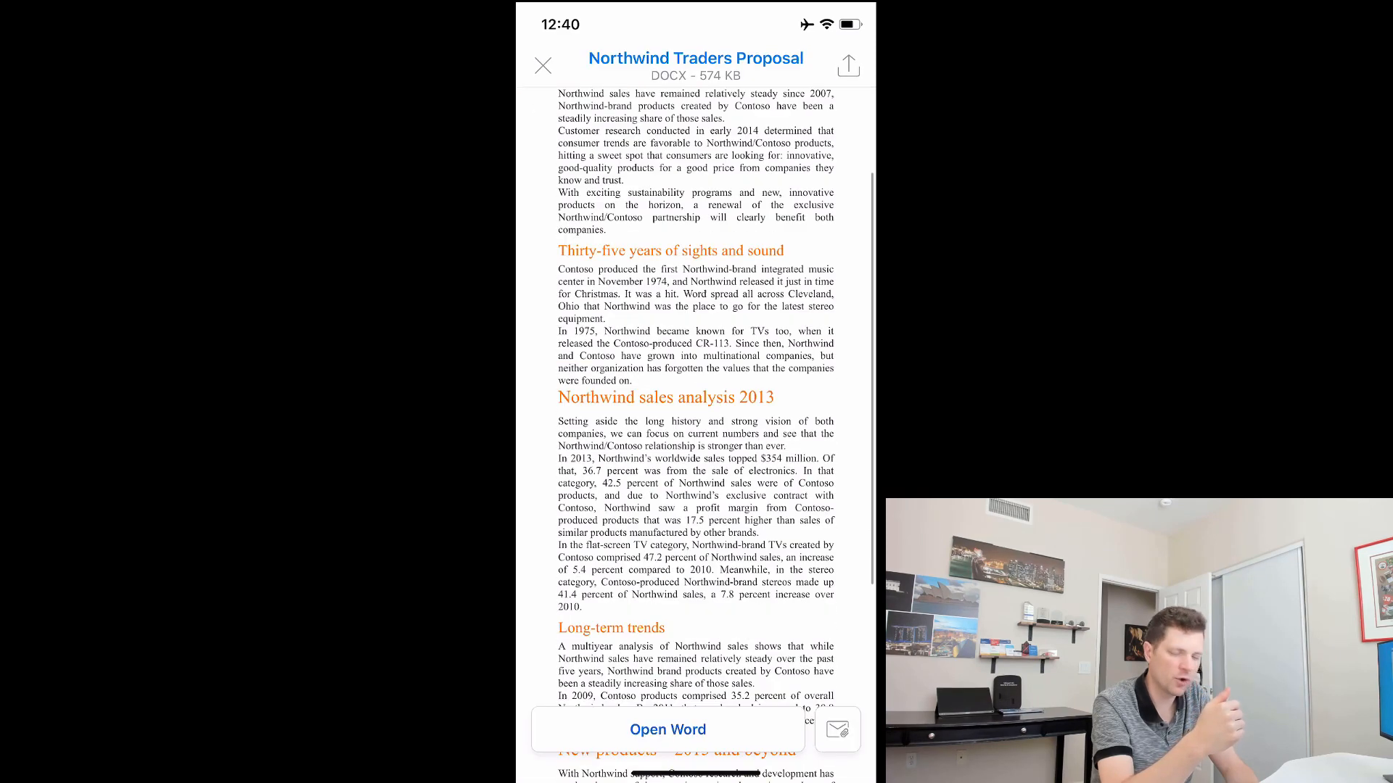
pyautogui.scroll(2, 696, 435)
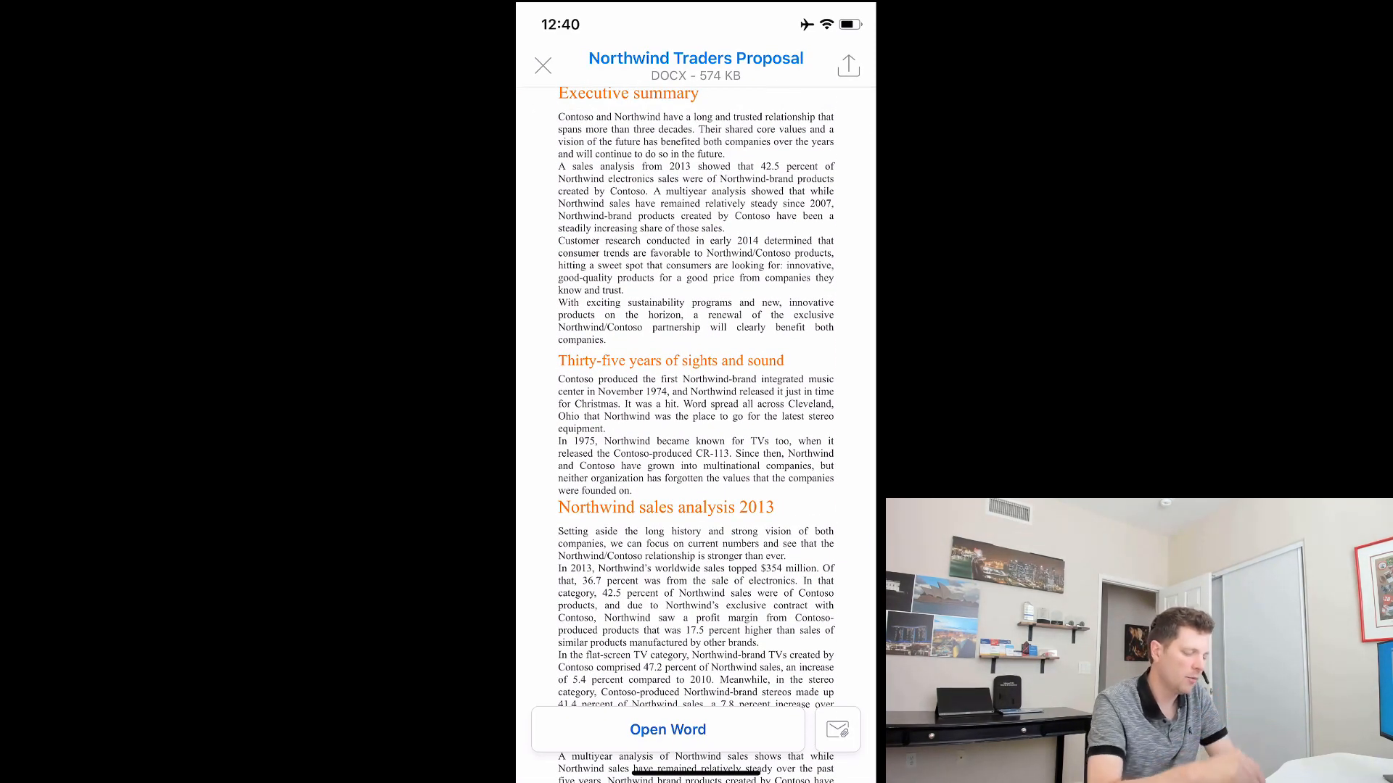
pyautogui.doubleClick(600, 191)
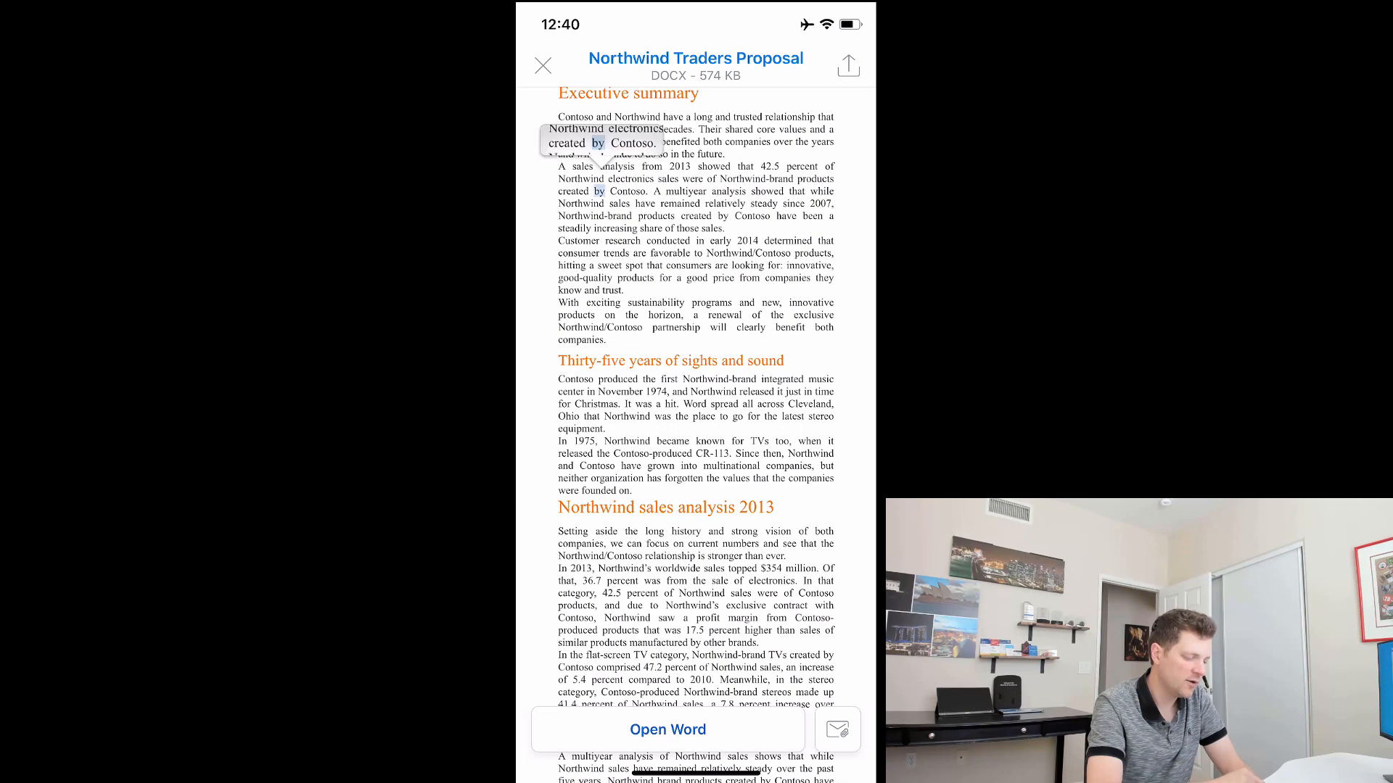
pyautogui.moveTo(607, 196); pyautogui.dragTo(624, 254)
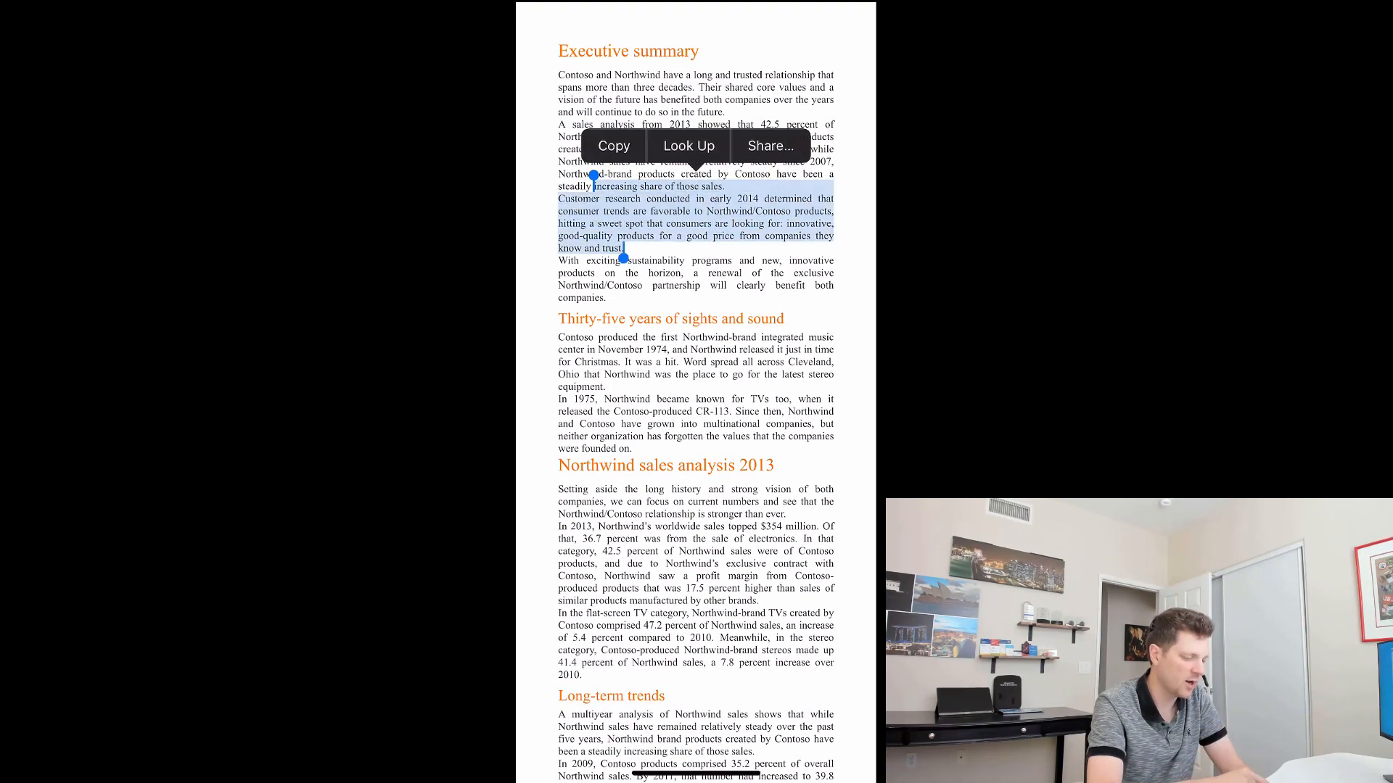
pyautogui.moveTo(696, 773); pyautogui.dragTo(696, 507)
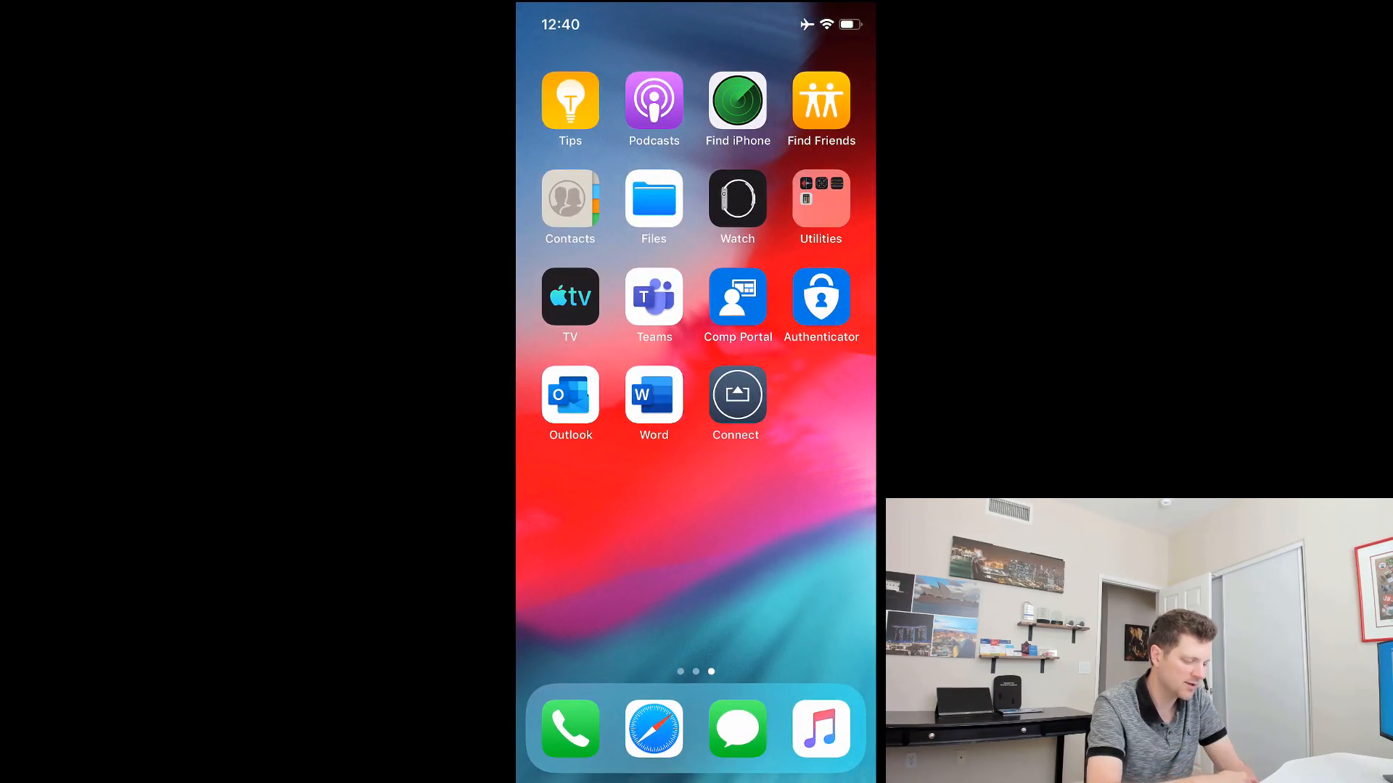
# Step: Paste into a new Reminders item's title, getting only the blocked-data notice, then switch back to Outlook
pyautogui.moveTo(595, 551); pyautogui.dragTo(812, 551)
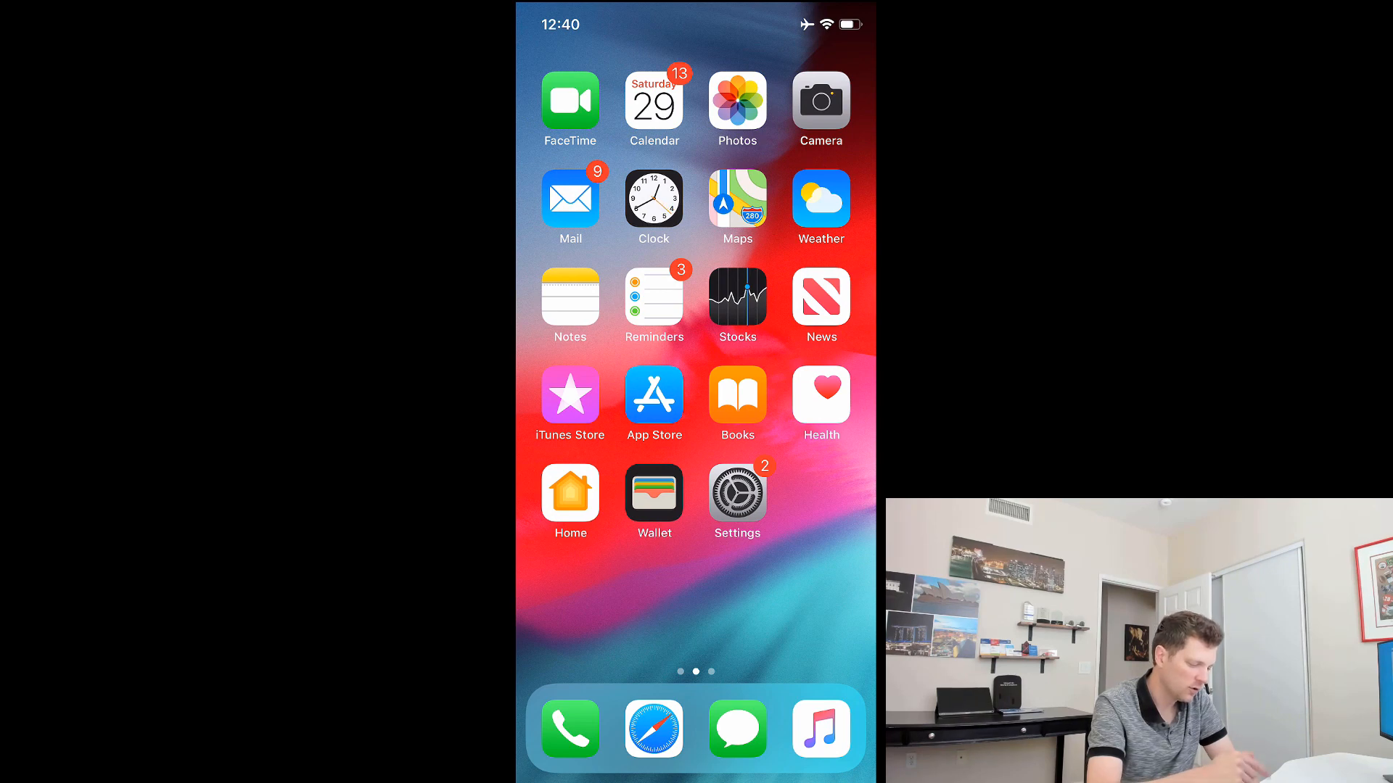
pyautogui.click(653, 296)
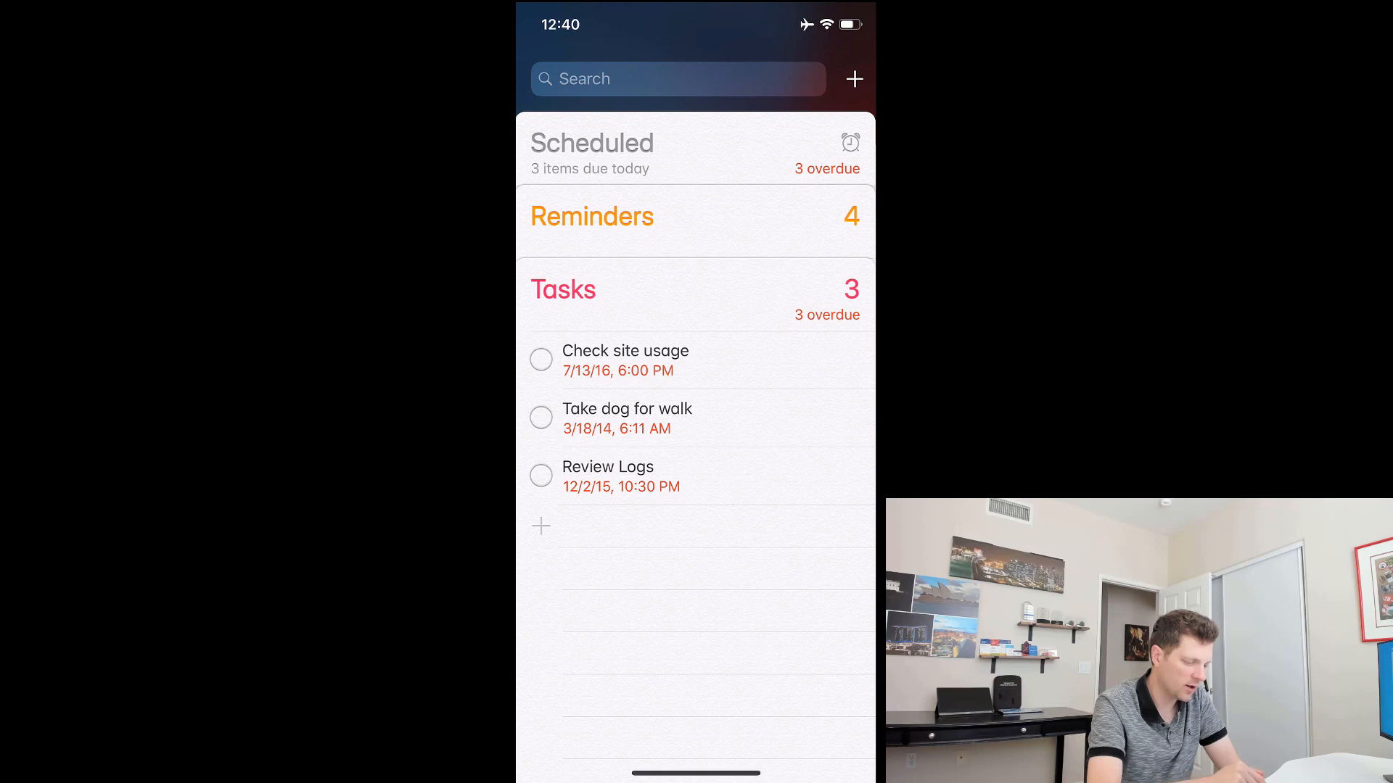
pyautogui.click(855, 79)
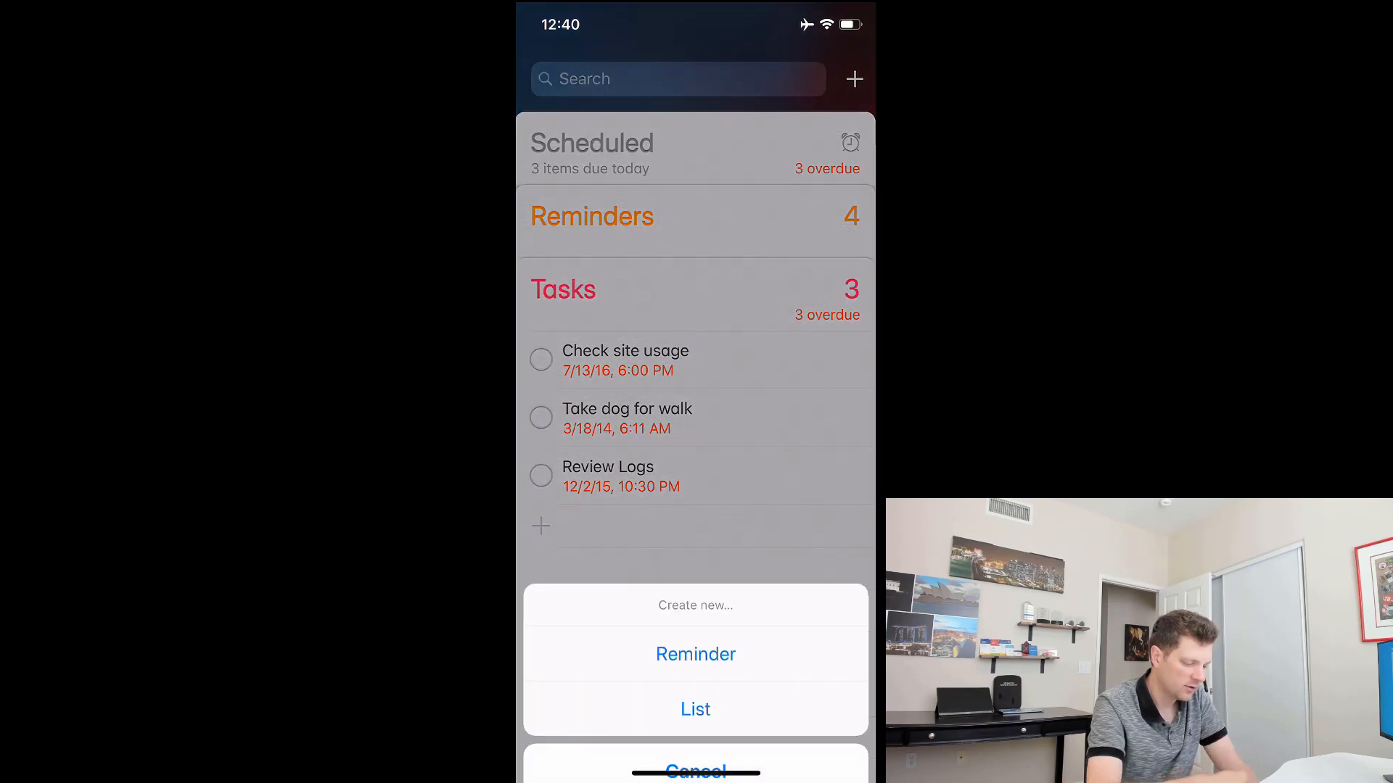
pyautogui.click(695, 605)
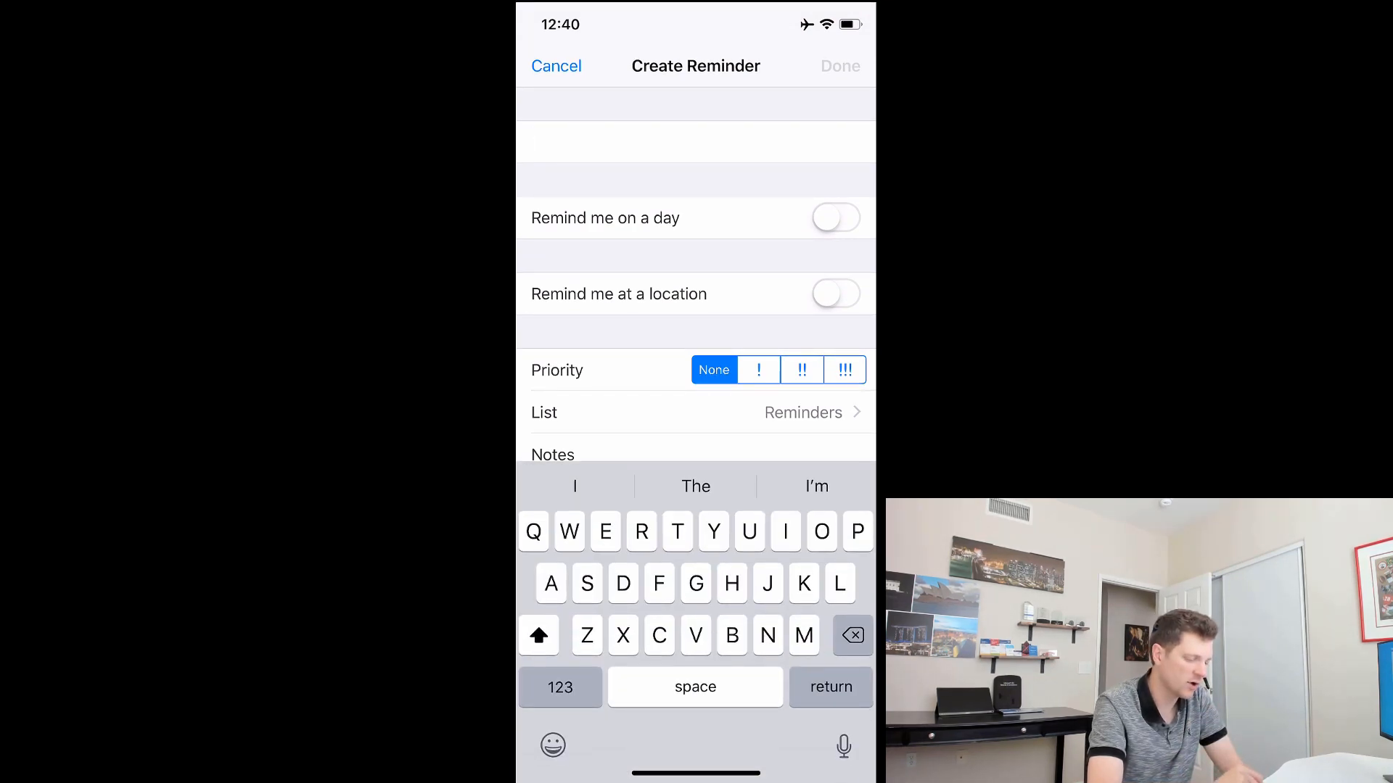
pyautogui.click(532, 141)
pyautogui.click(557, 94)
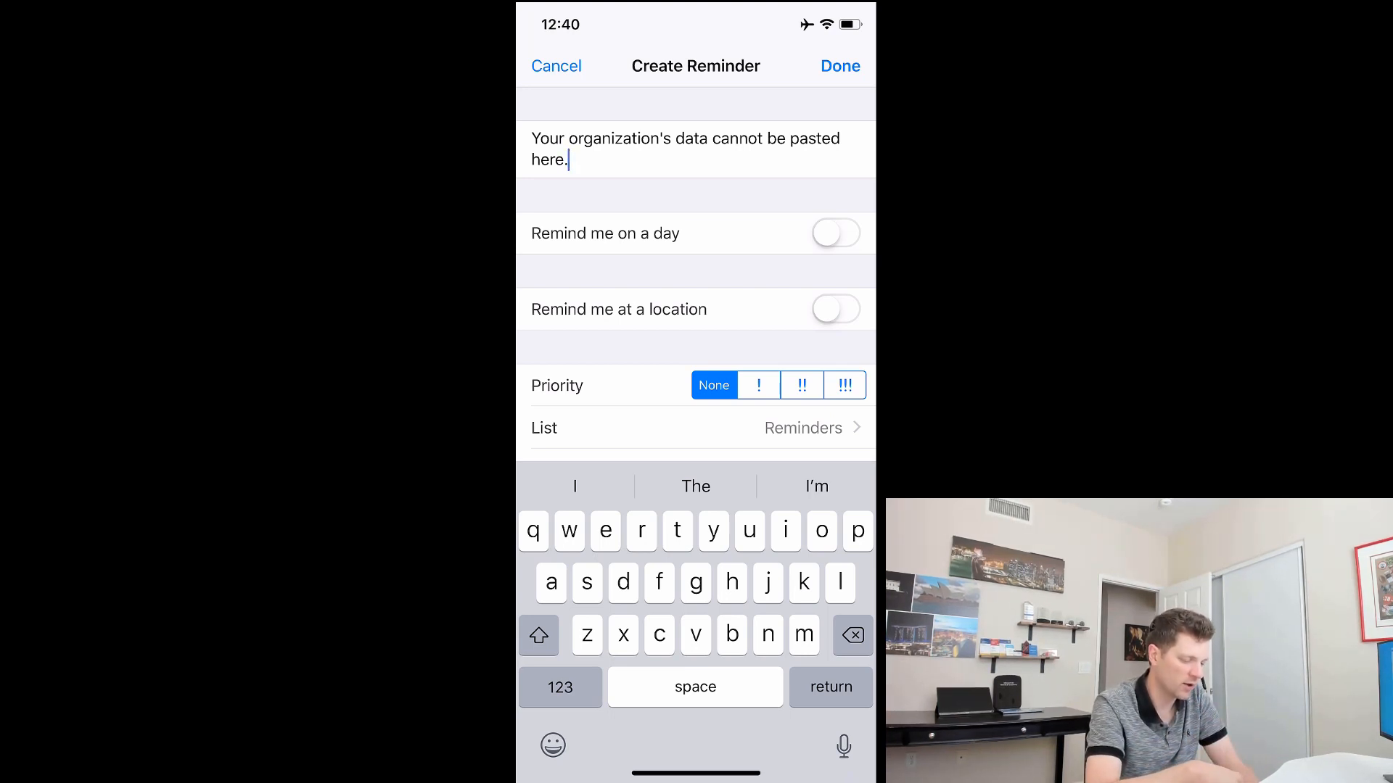
pyautogui.moveTo(695, 773); pyautogui.dragTo(754, 580)
pyautogui.click(696, 392)
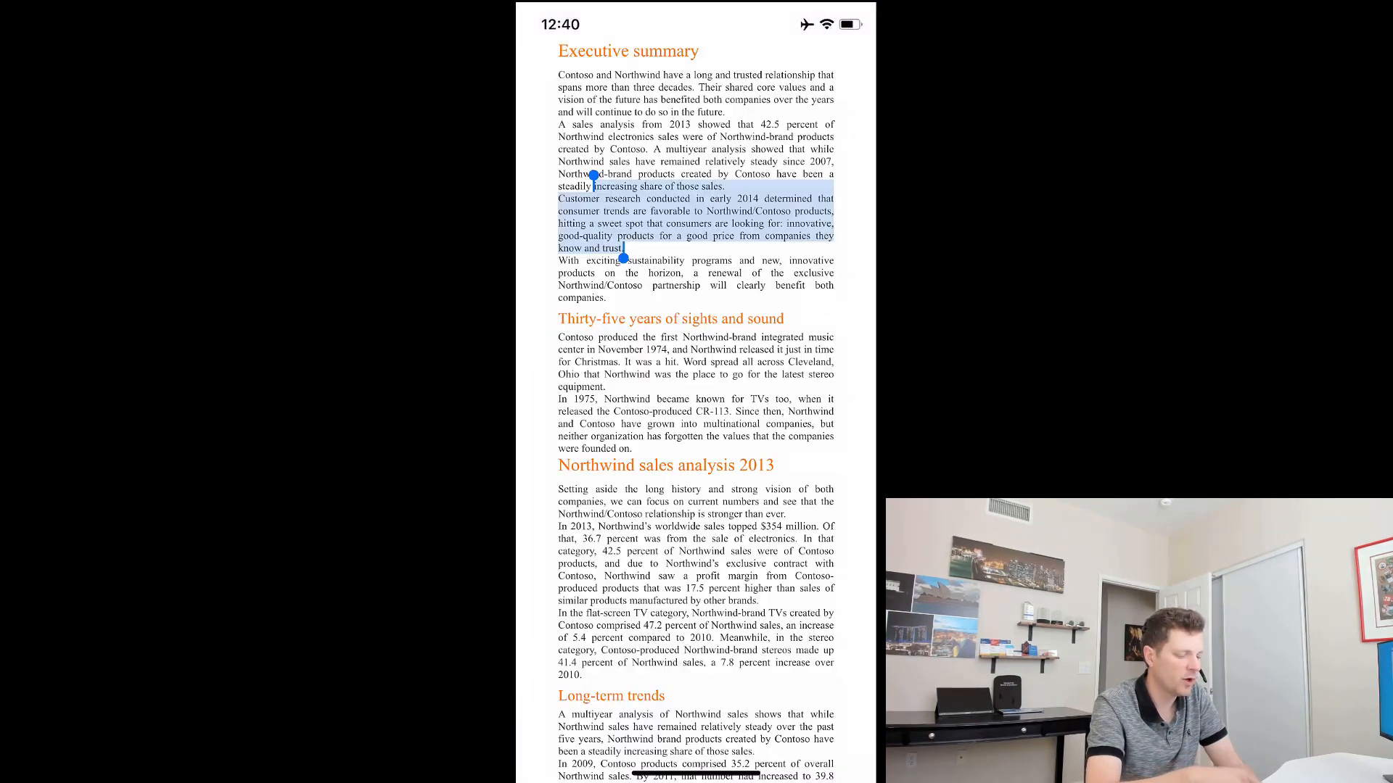
pyautogui.click(697, 435)
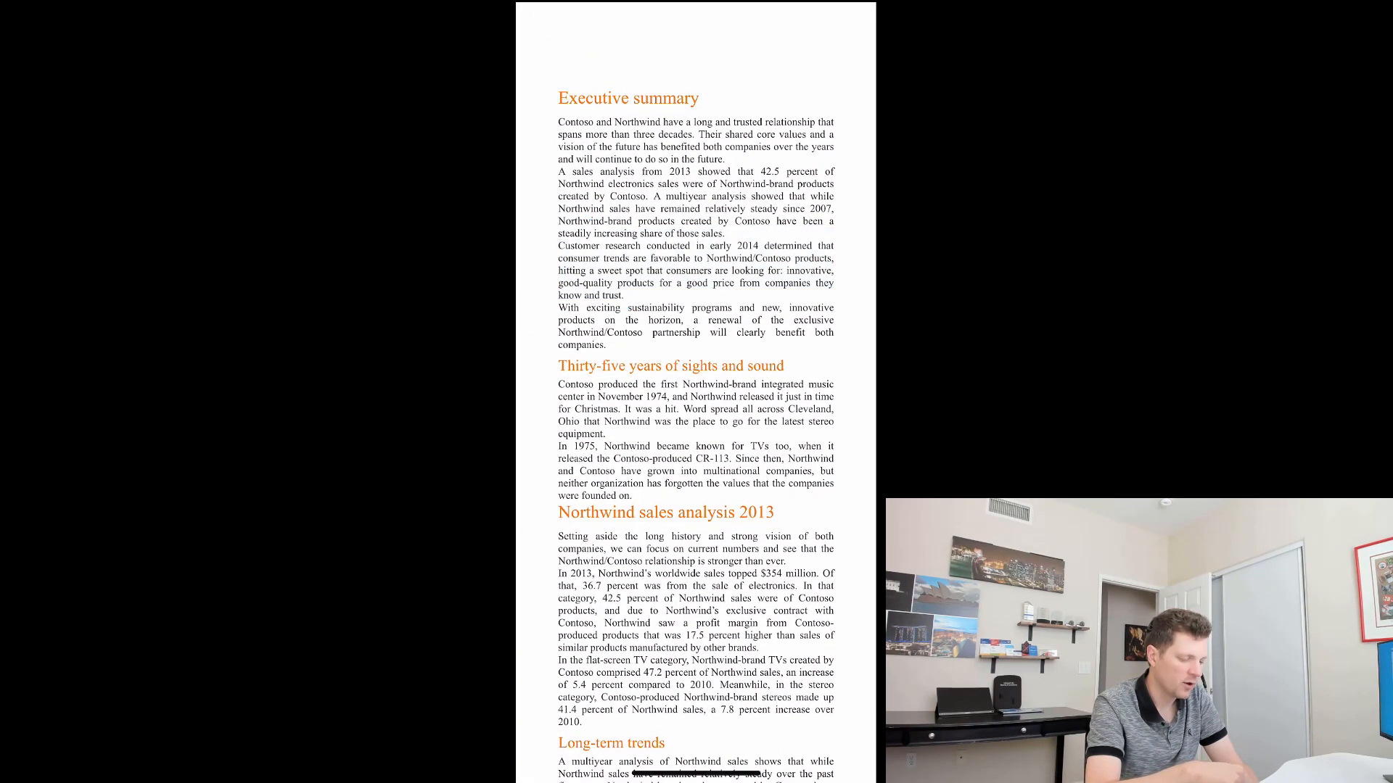
pyautogui.click(848, 65)
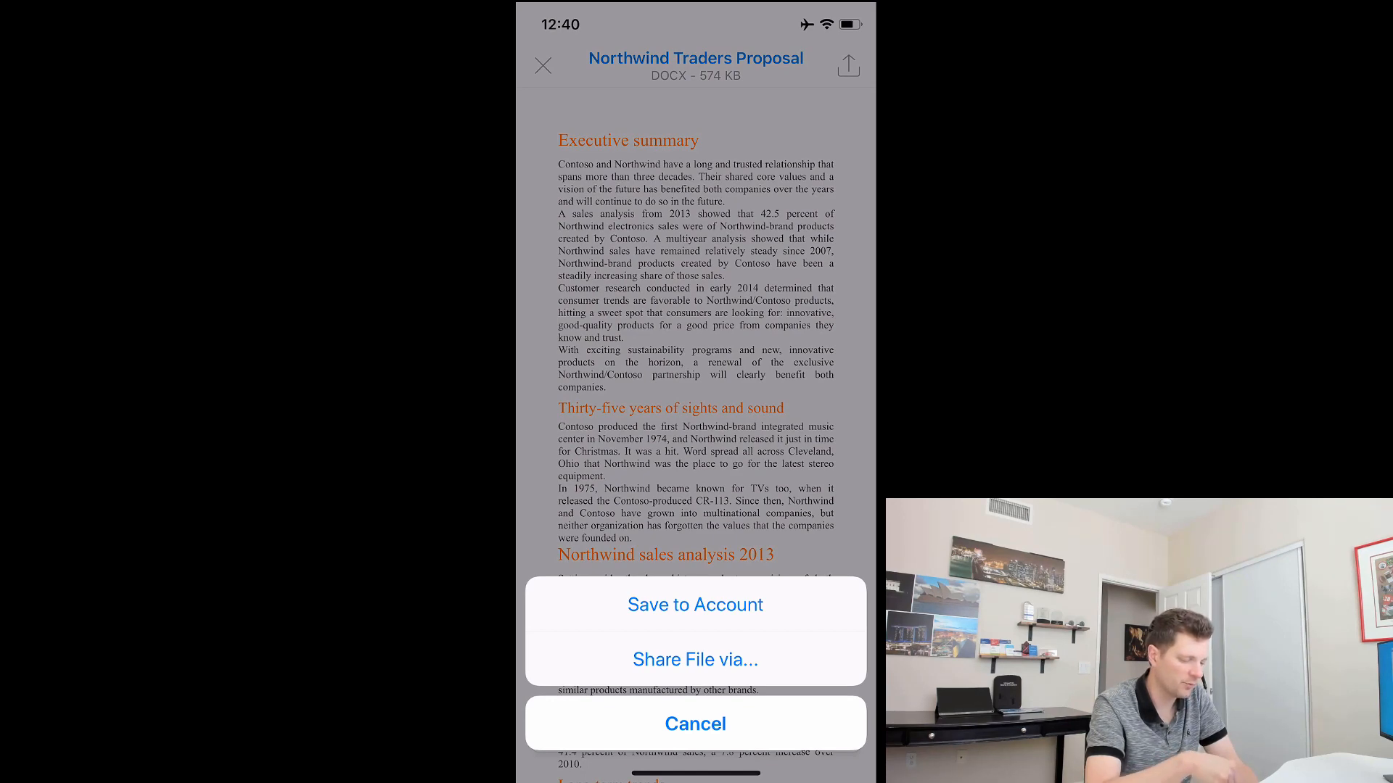
pyautogui.click(695, 659)
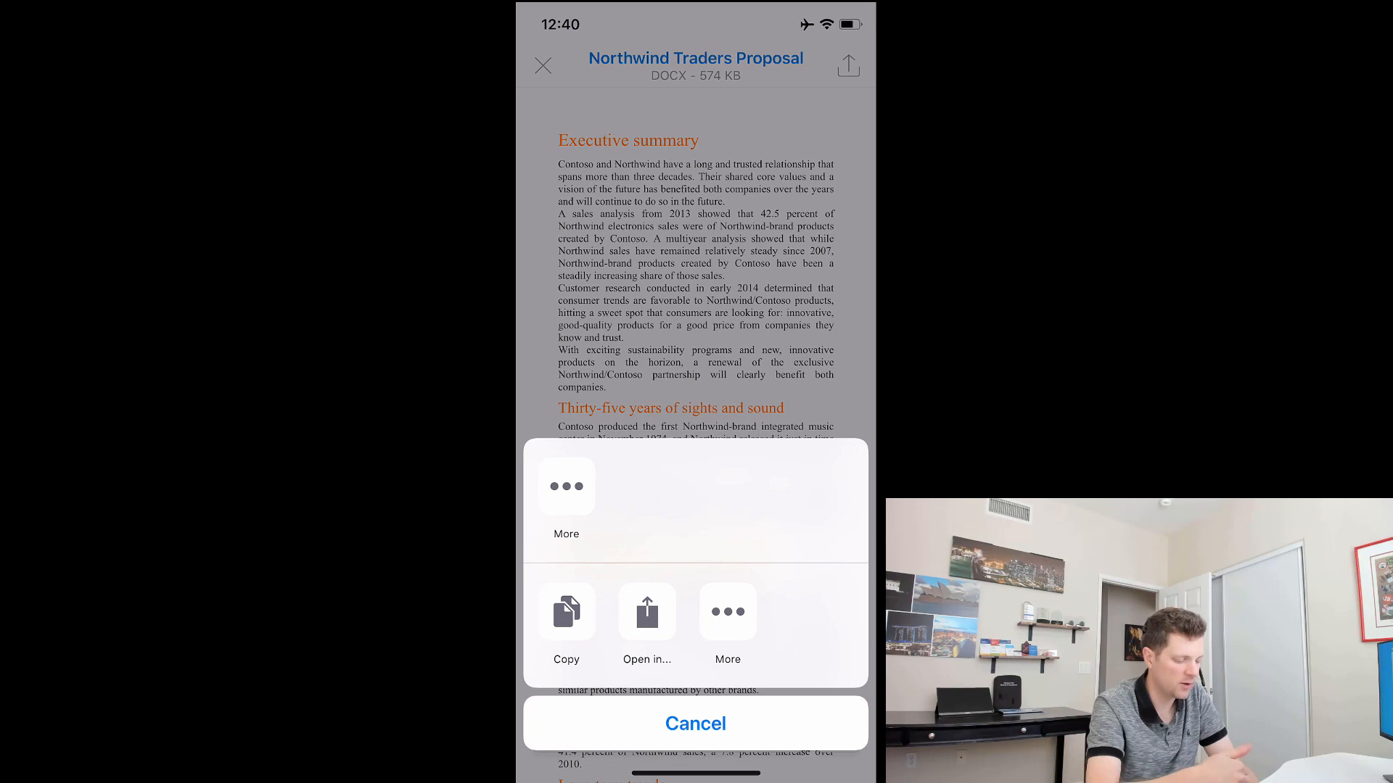
pyautogui.click(567, 486)
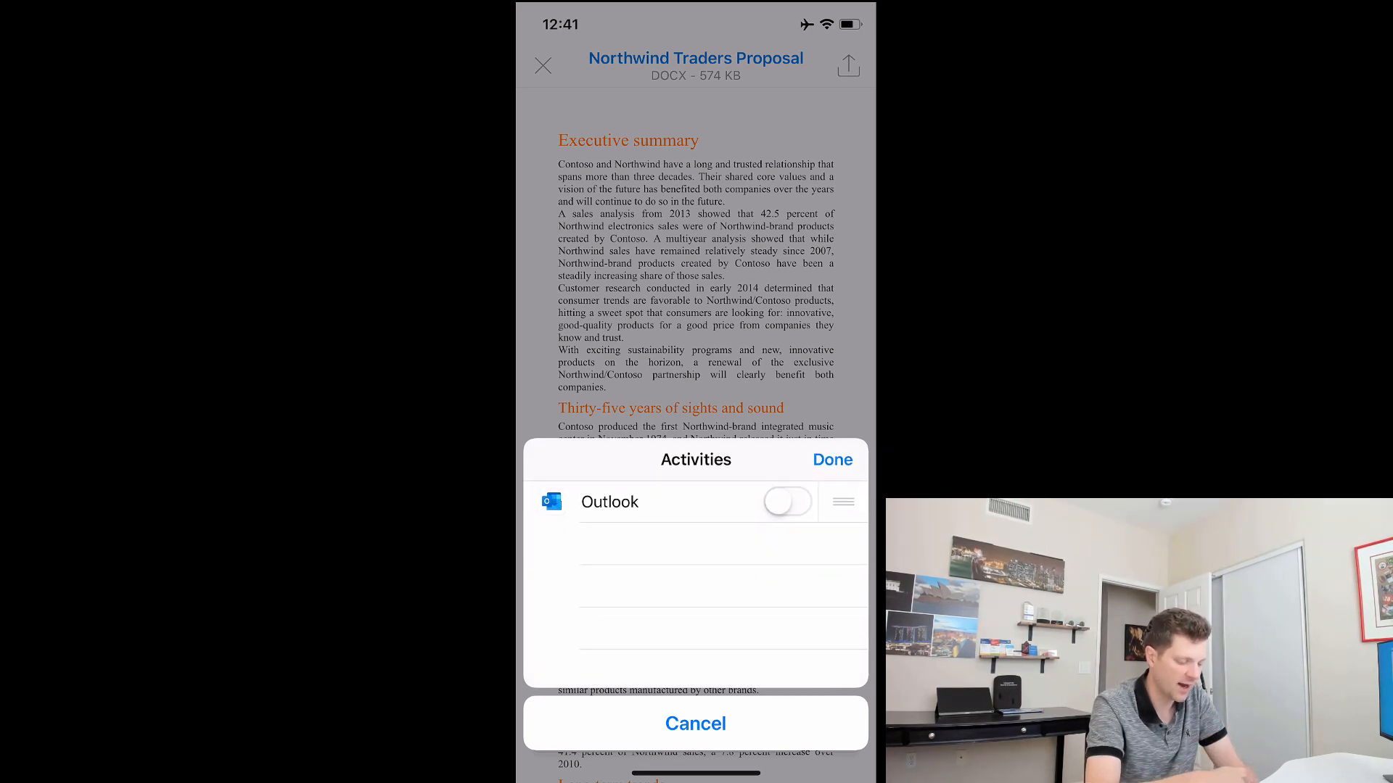
pyautogui.click(833, 459)
pyautogui.click(647, 612)
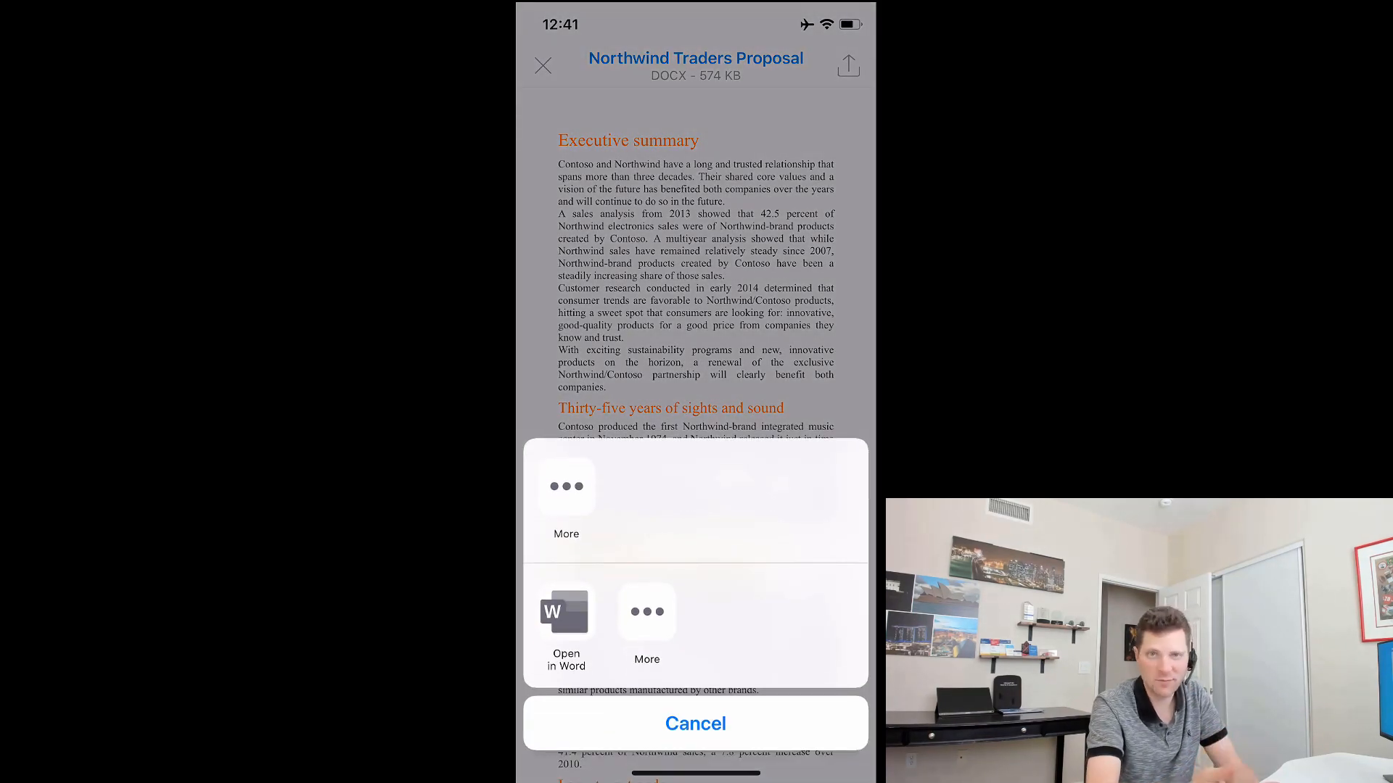
pyautogui.click(647, 612)
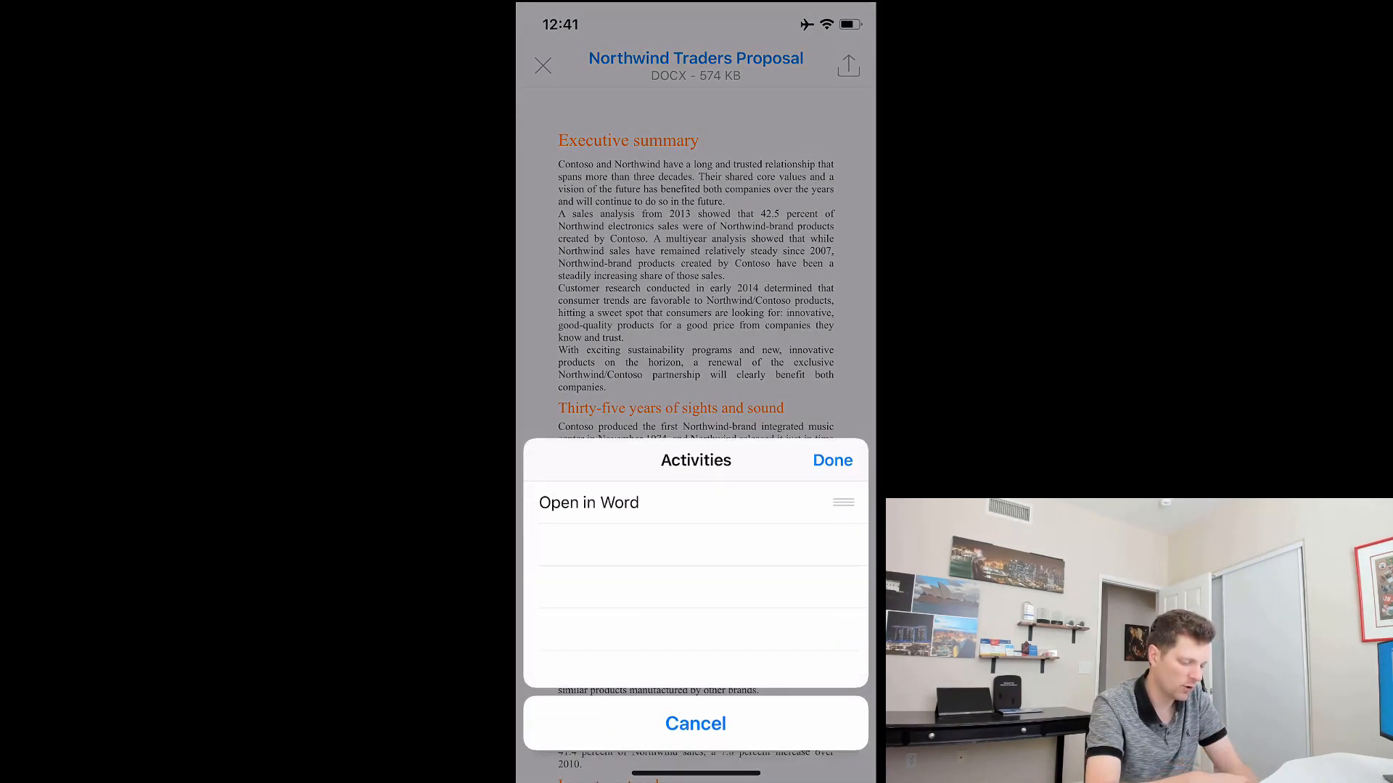
pyautogui.click(832, 456)
pyautogui.click(647, 613)
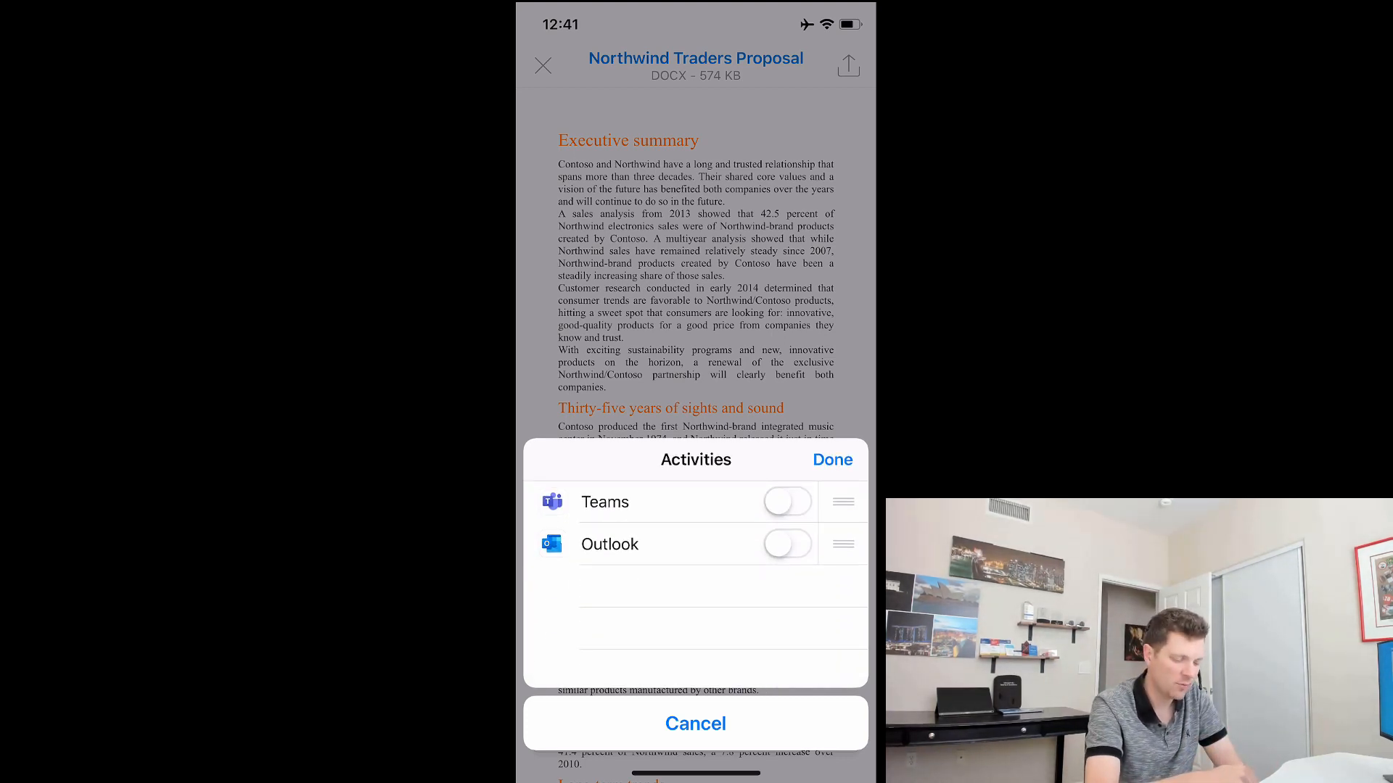
pyautogui.click(833, 460)
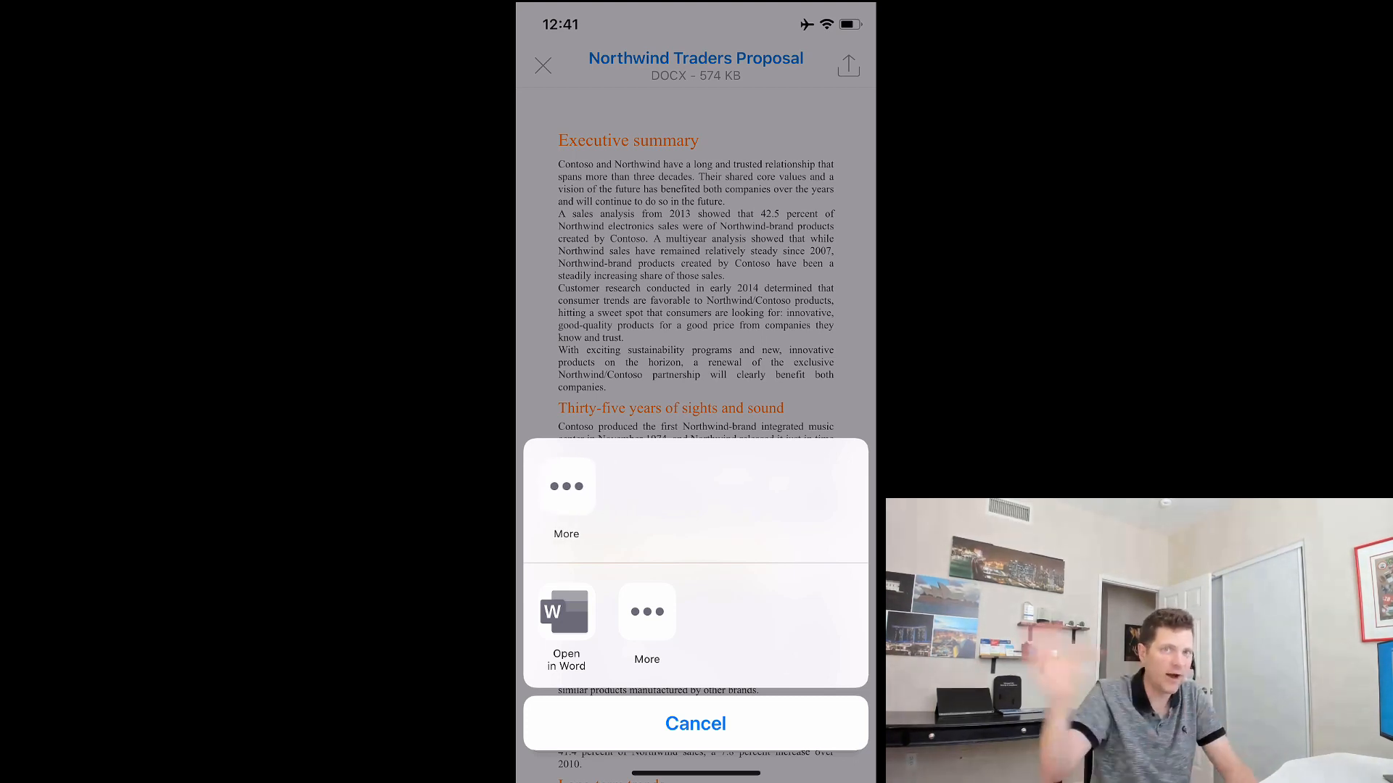
pyautogui.click(695, 723)
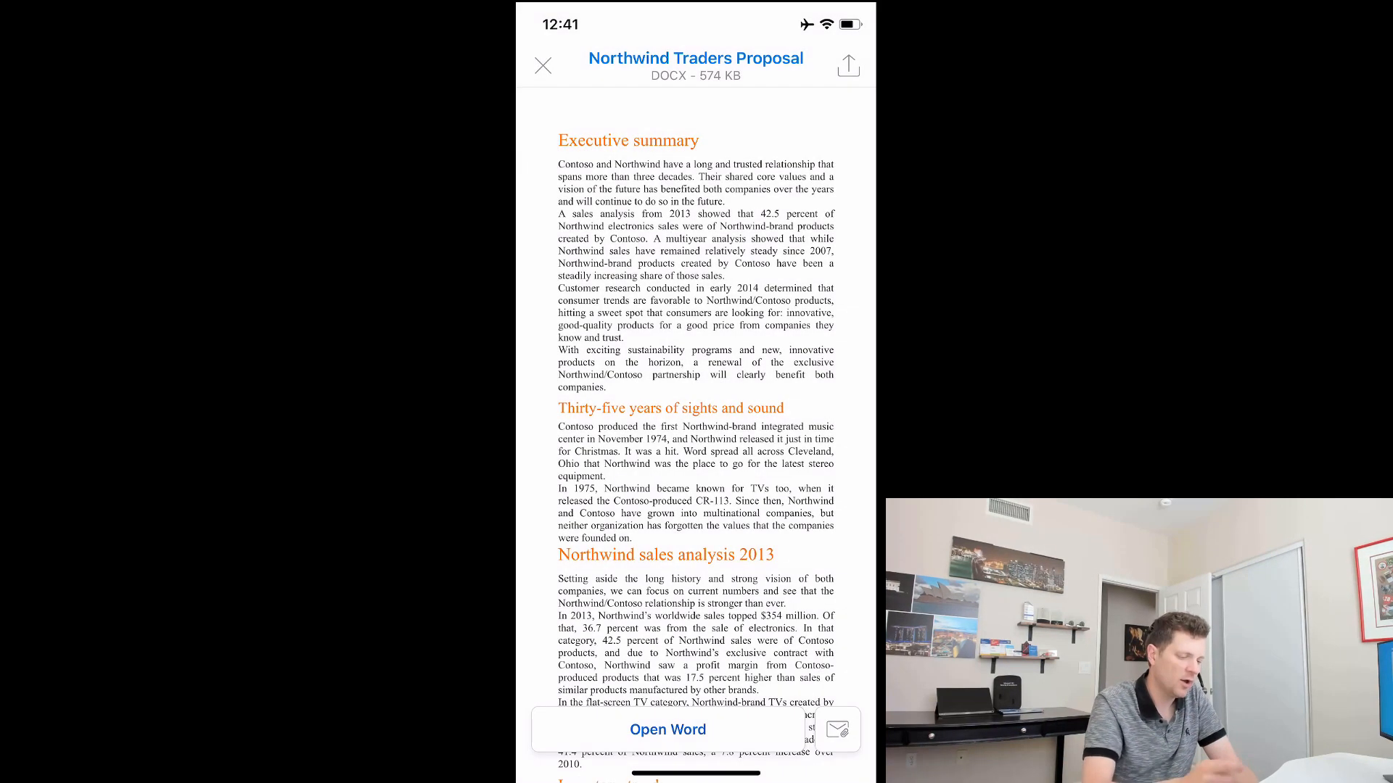
pyautogui.click(849, 66)
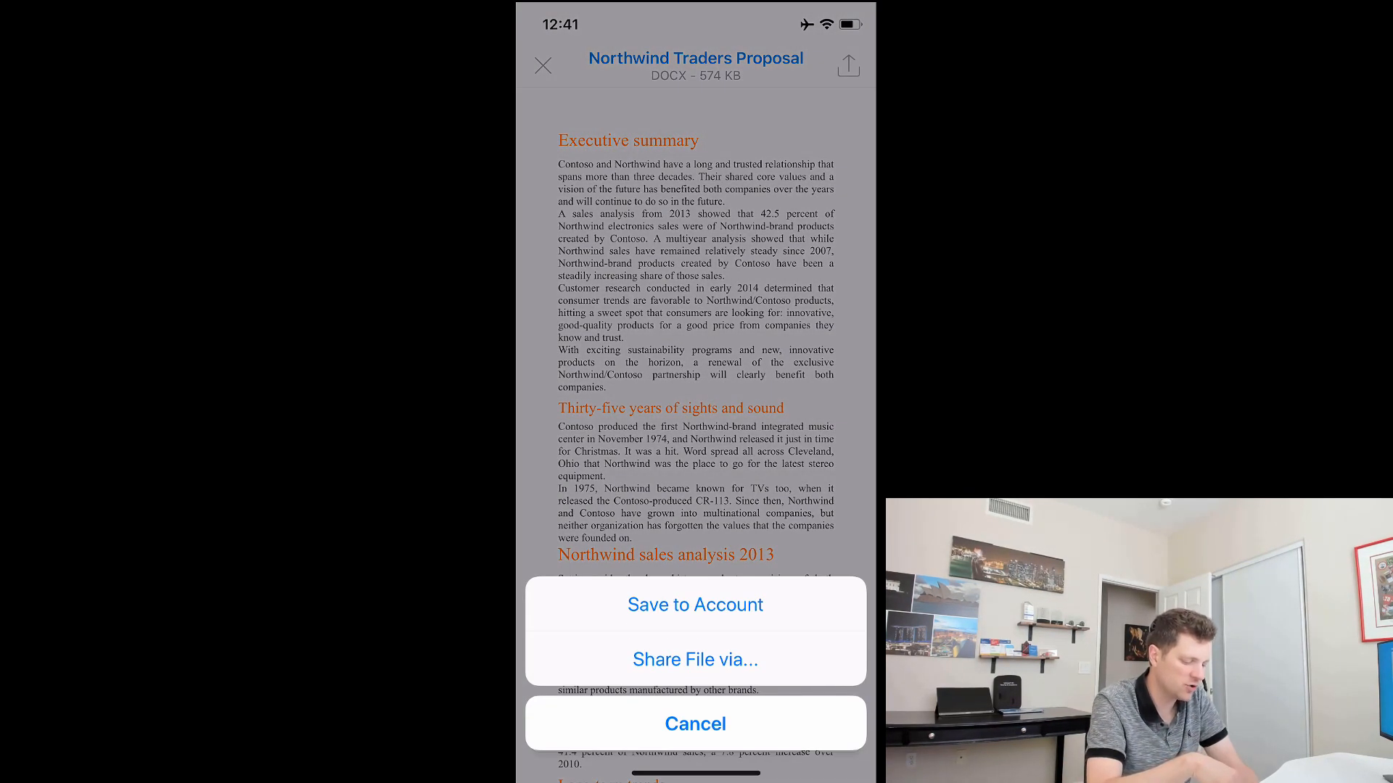
pyautogui.click(695, 604)
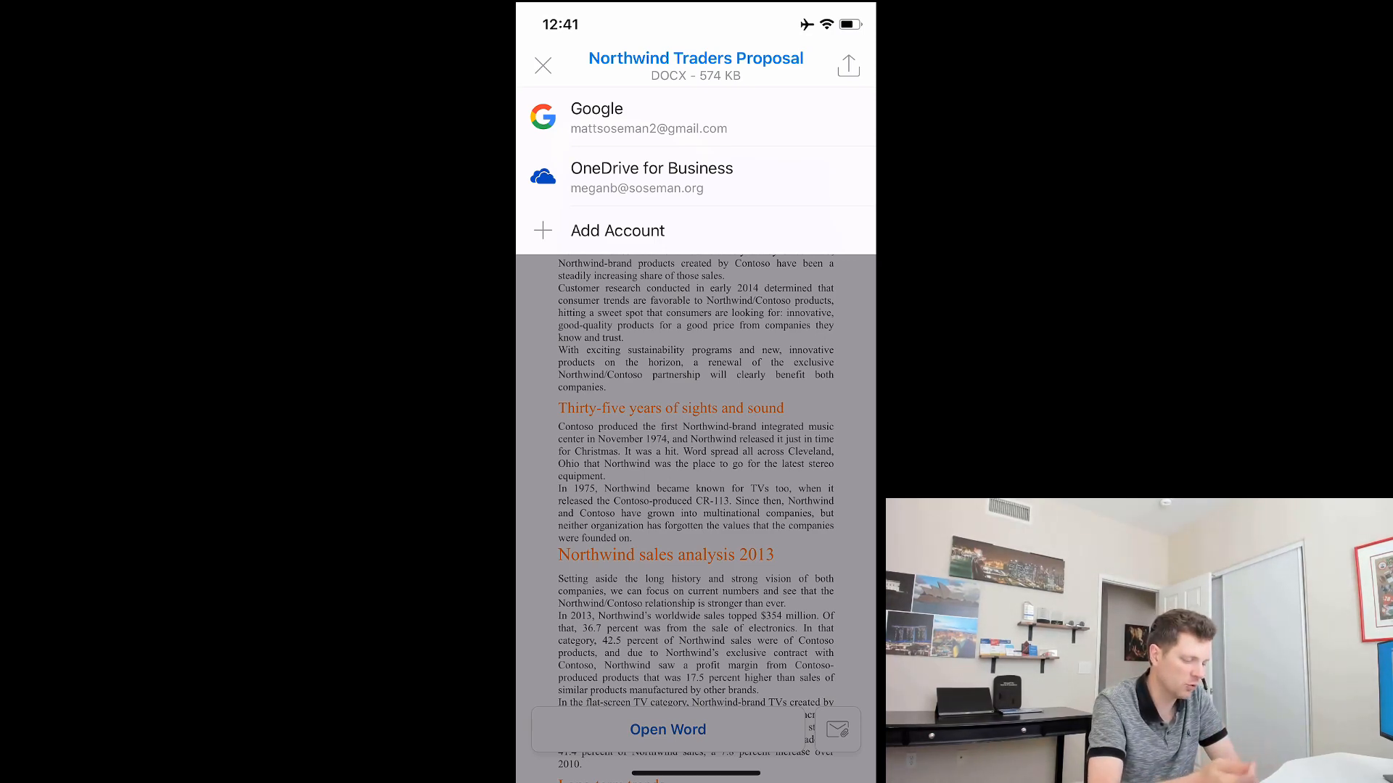
pyautogui.click(648, 118)
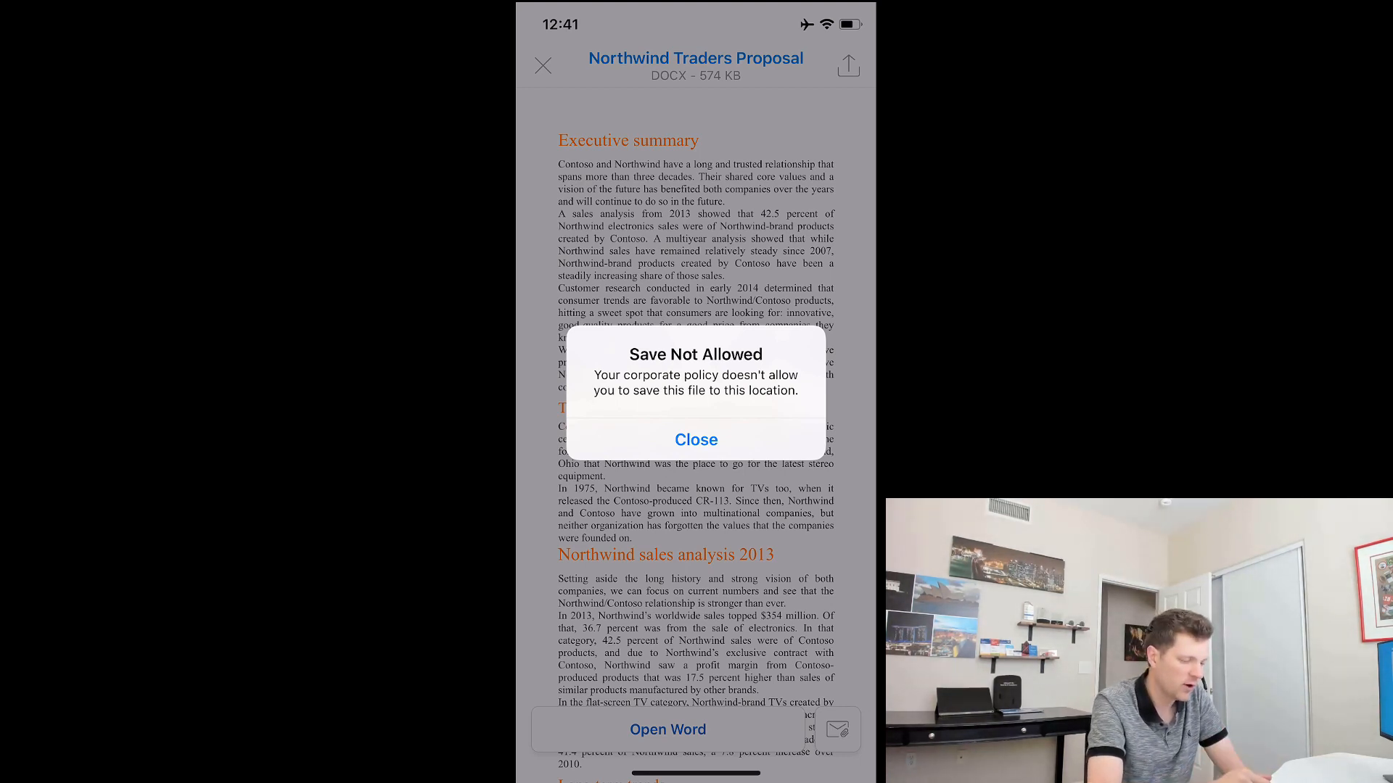
pyautogui.click(696, 440)
pyautogui.click(848, 66)
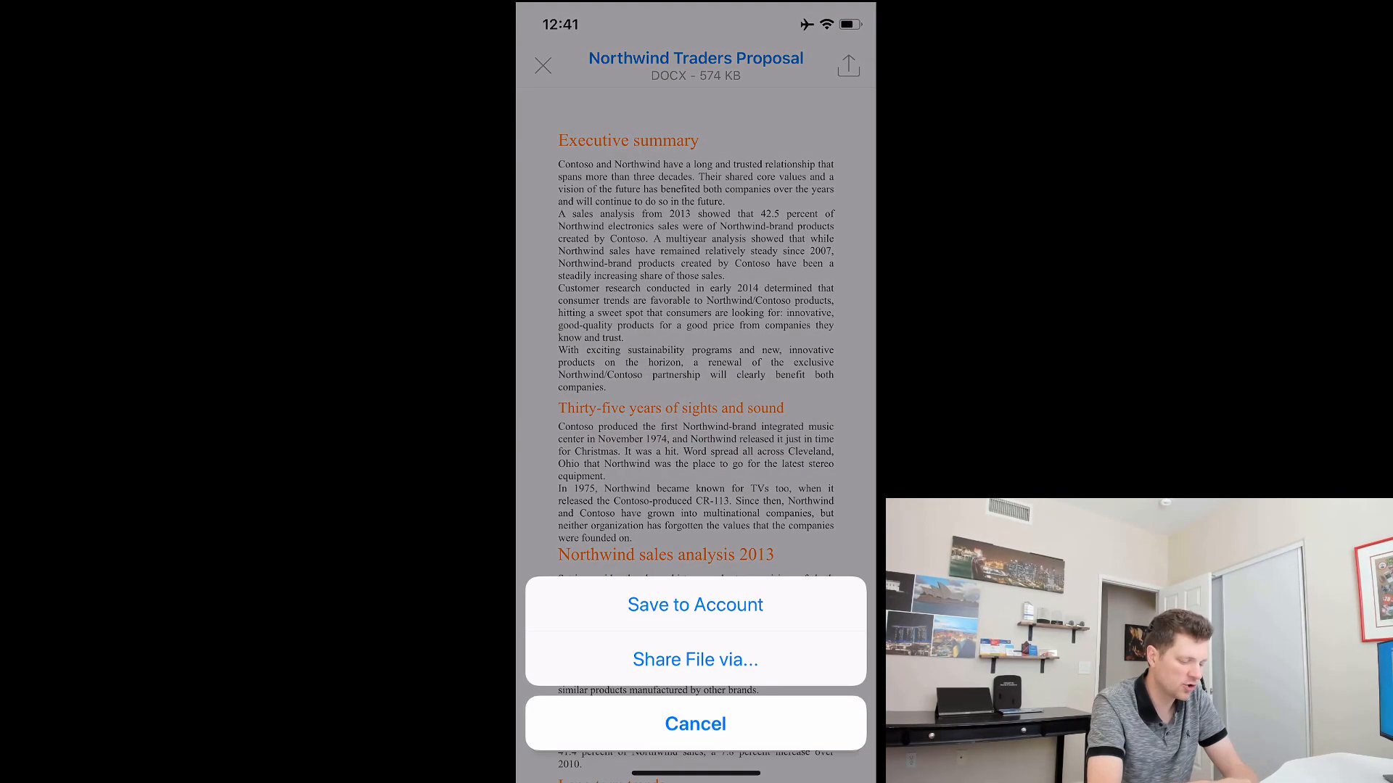
pyautogui.click(695, 604)
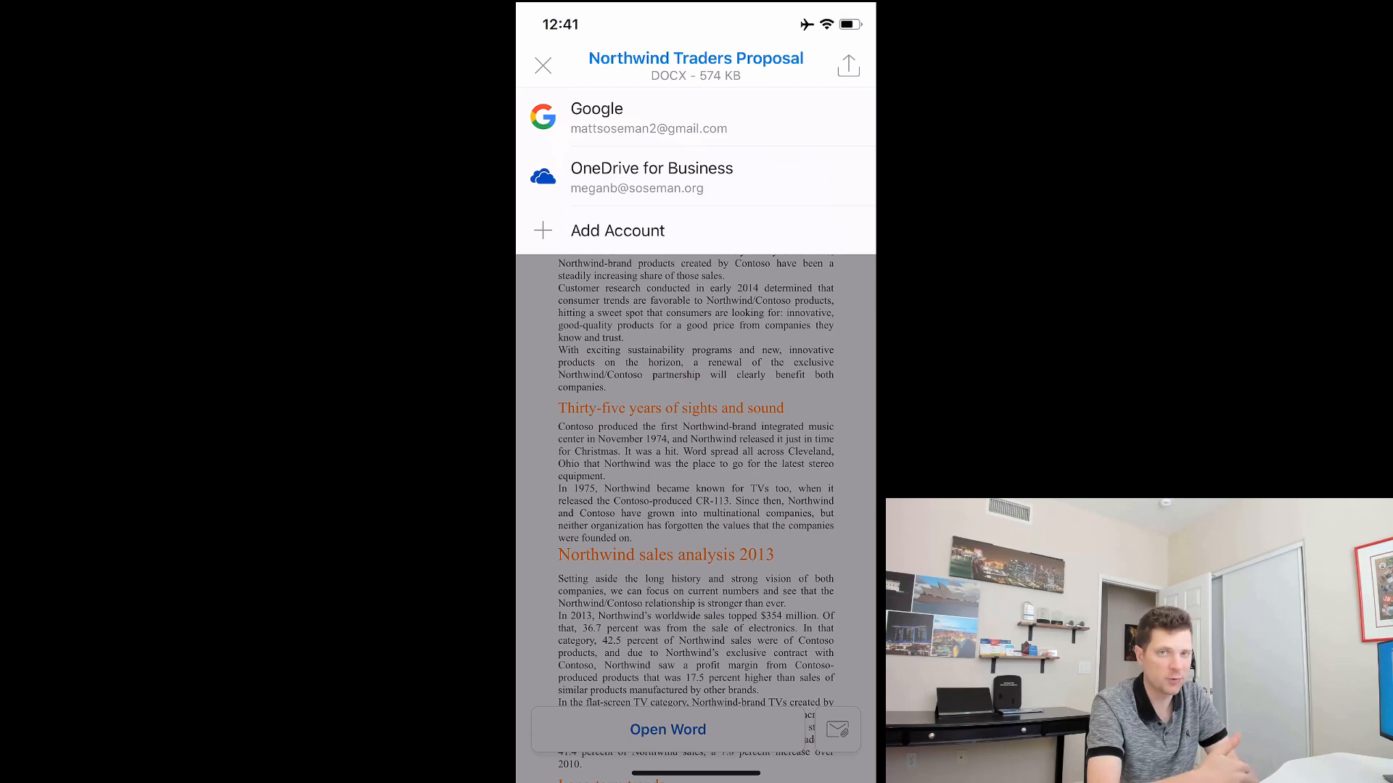
pyautogui.click(696, 479)
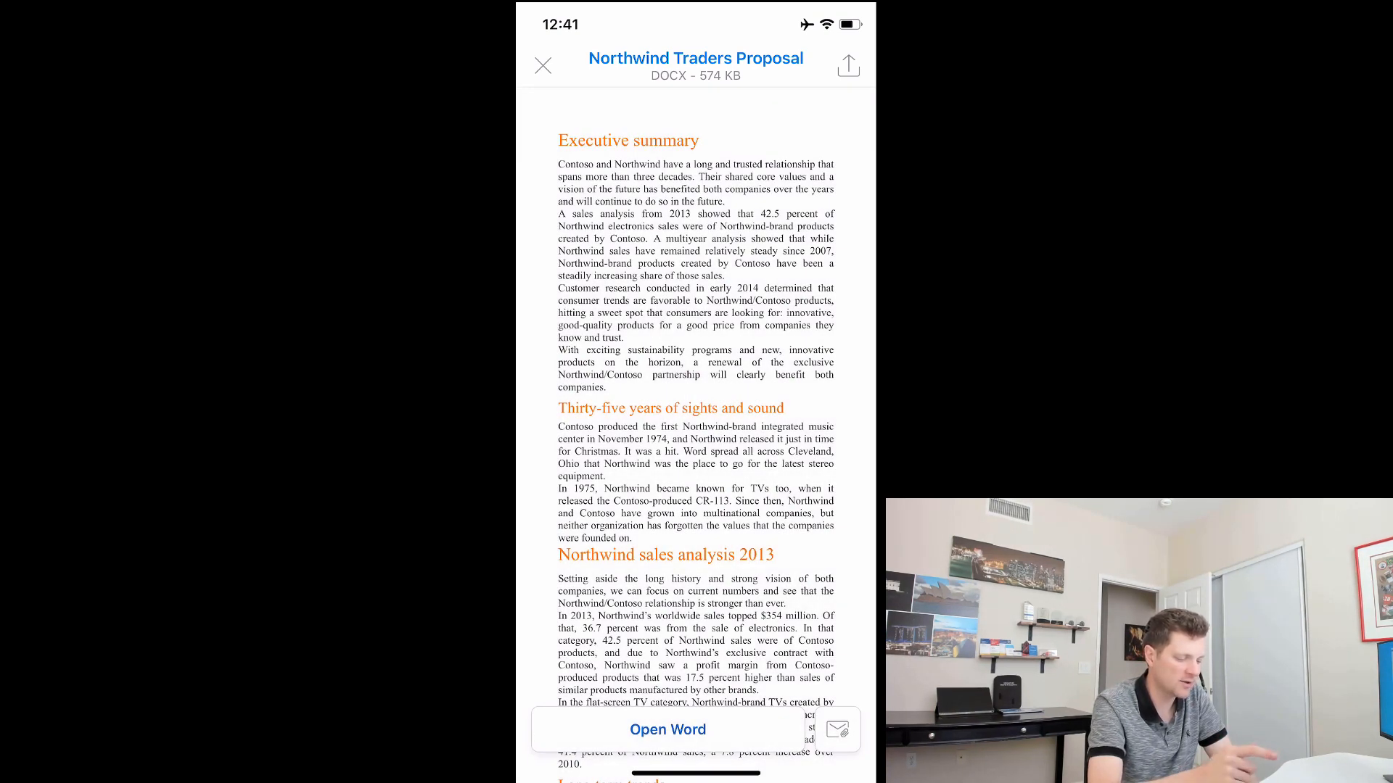
pyautogui.click(542, 65)
# Step: Return to the Outlook work inbox list and scroll back to its top
pyautogui.click(529, 63)
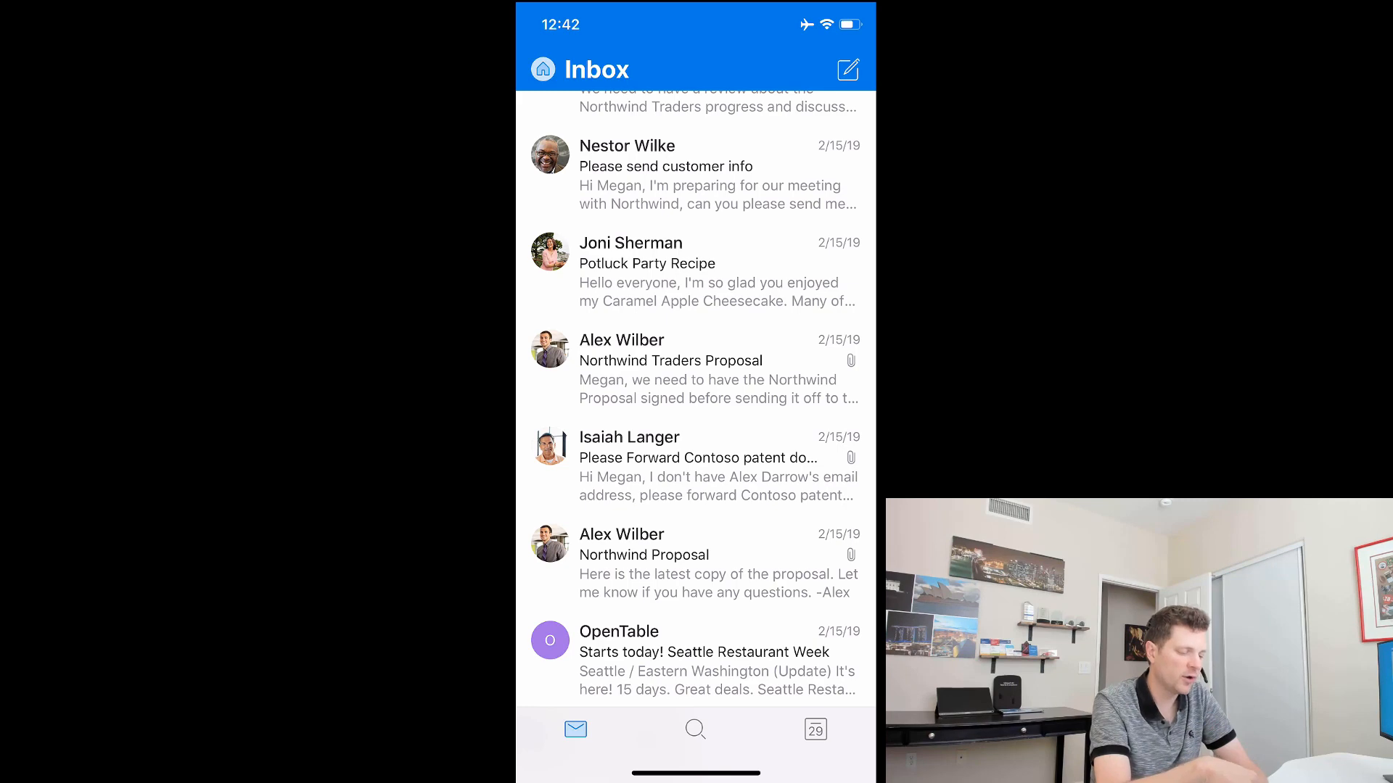
pyautogui.scroll(15, 696, 399)
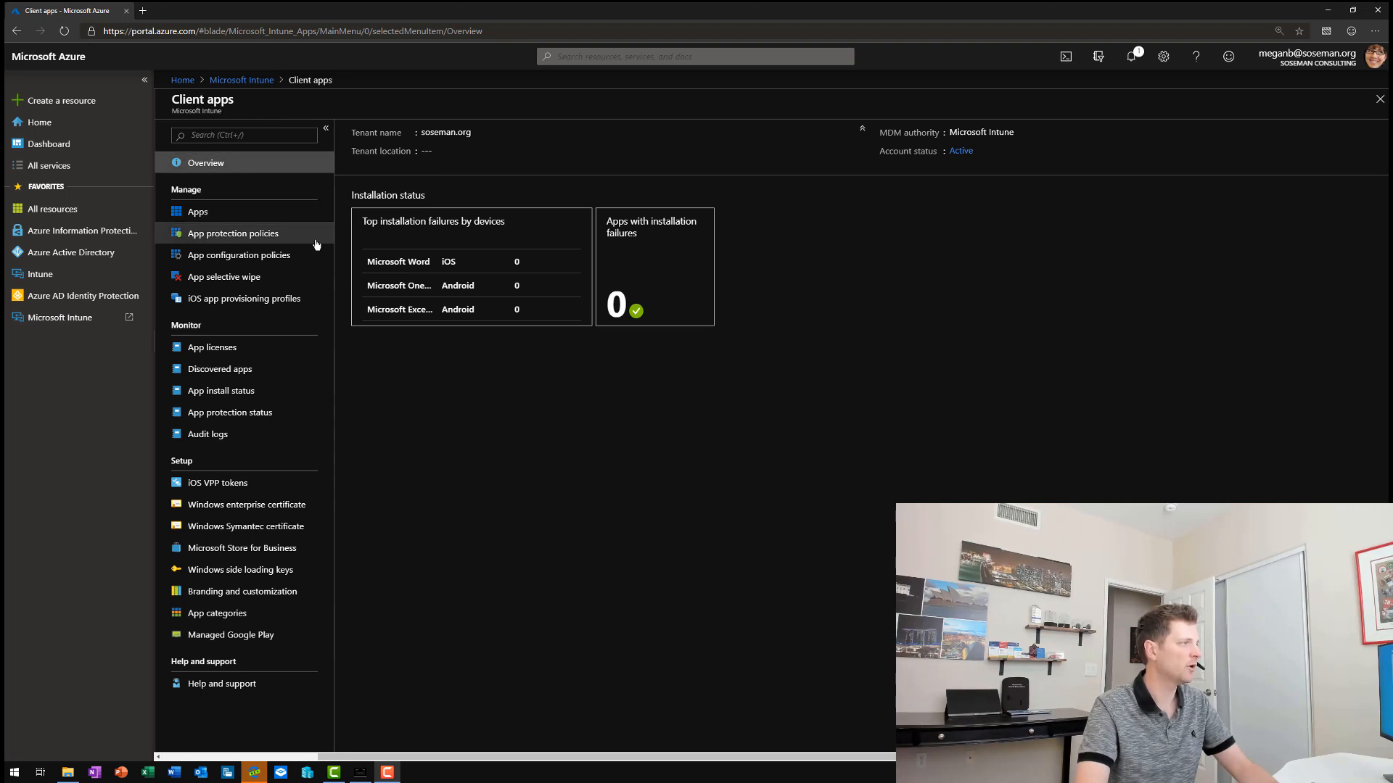
# Step: Start a new app selective wipe request and choose the demo user as its target
pyautogui.click(300, 278)
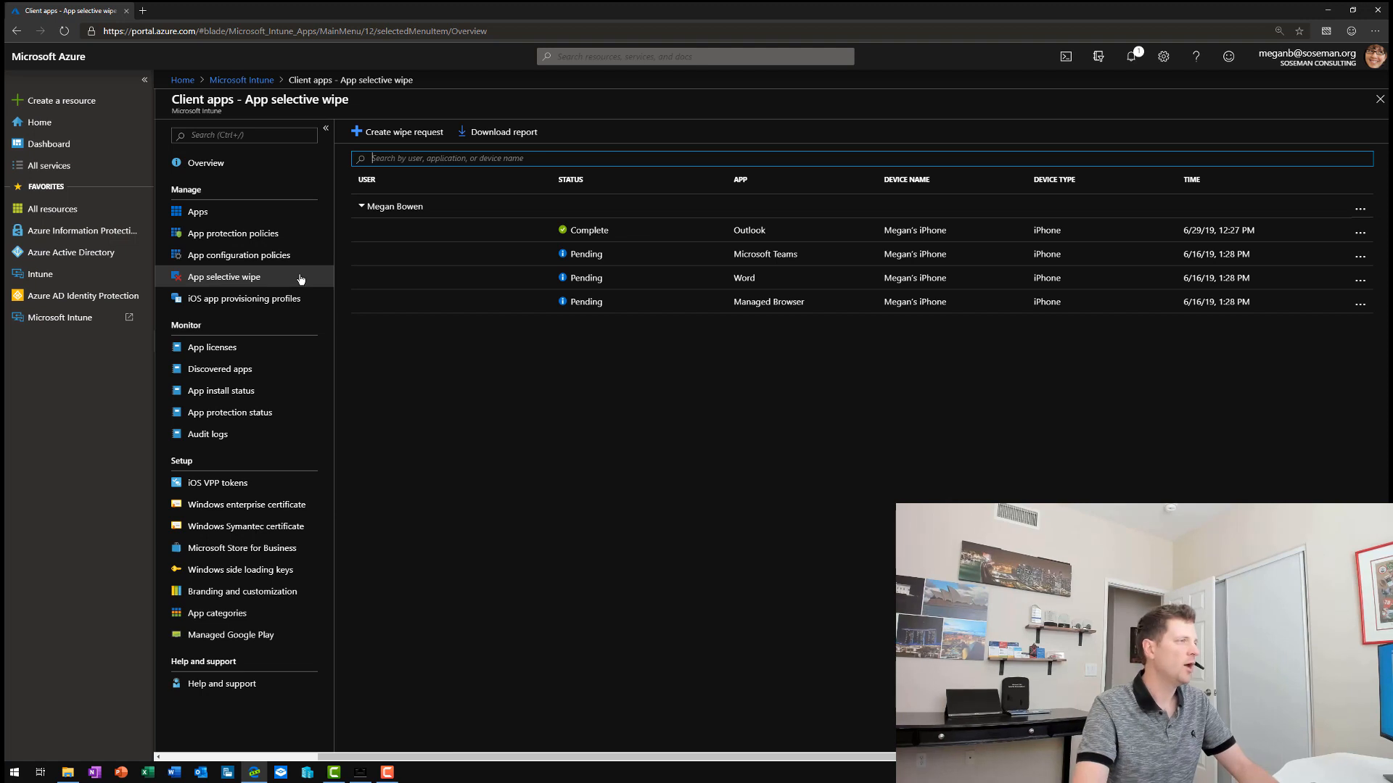
pyautogui.click(375, 136)
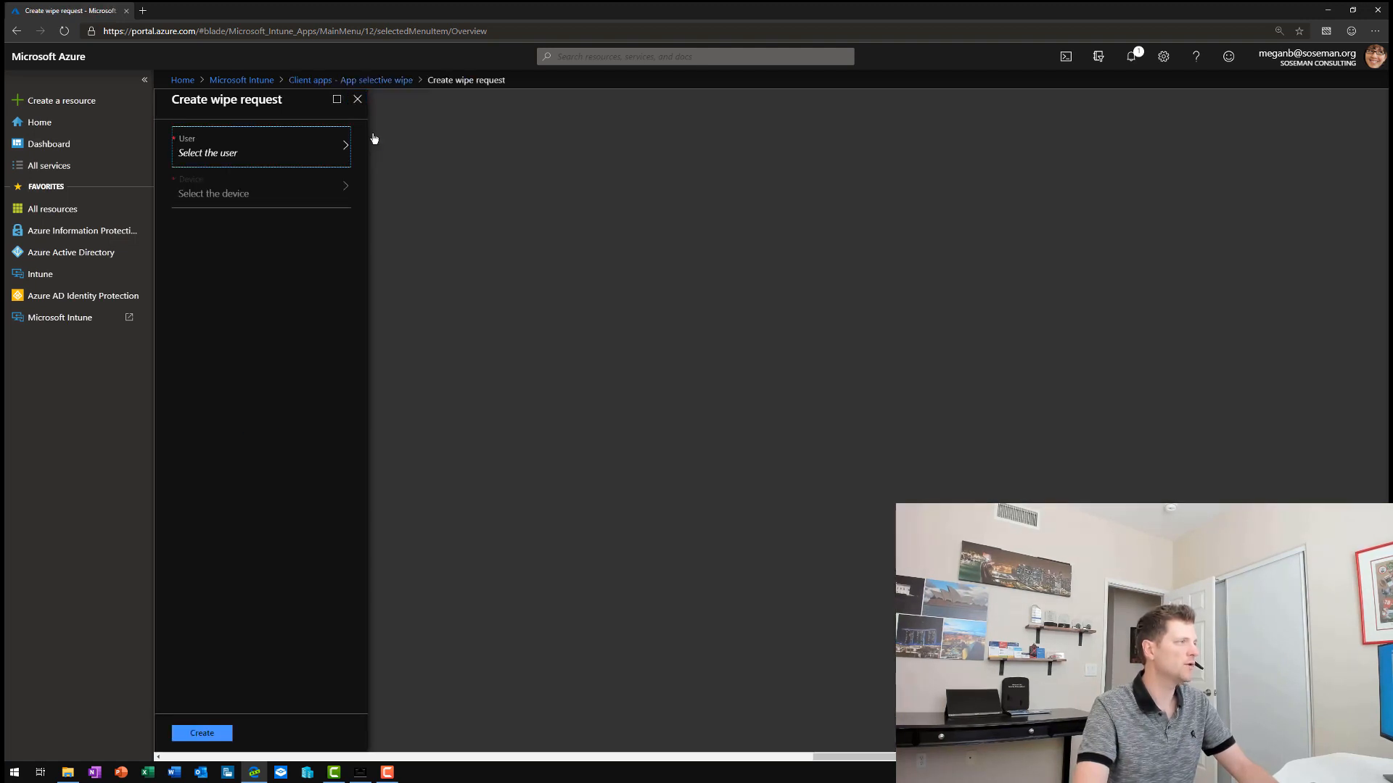
pyautogui.click(299, 161)
pyautogui.click(472, 166)
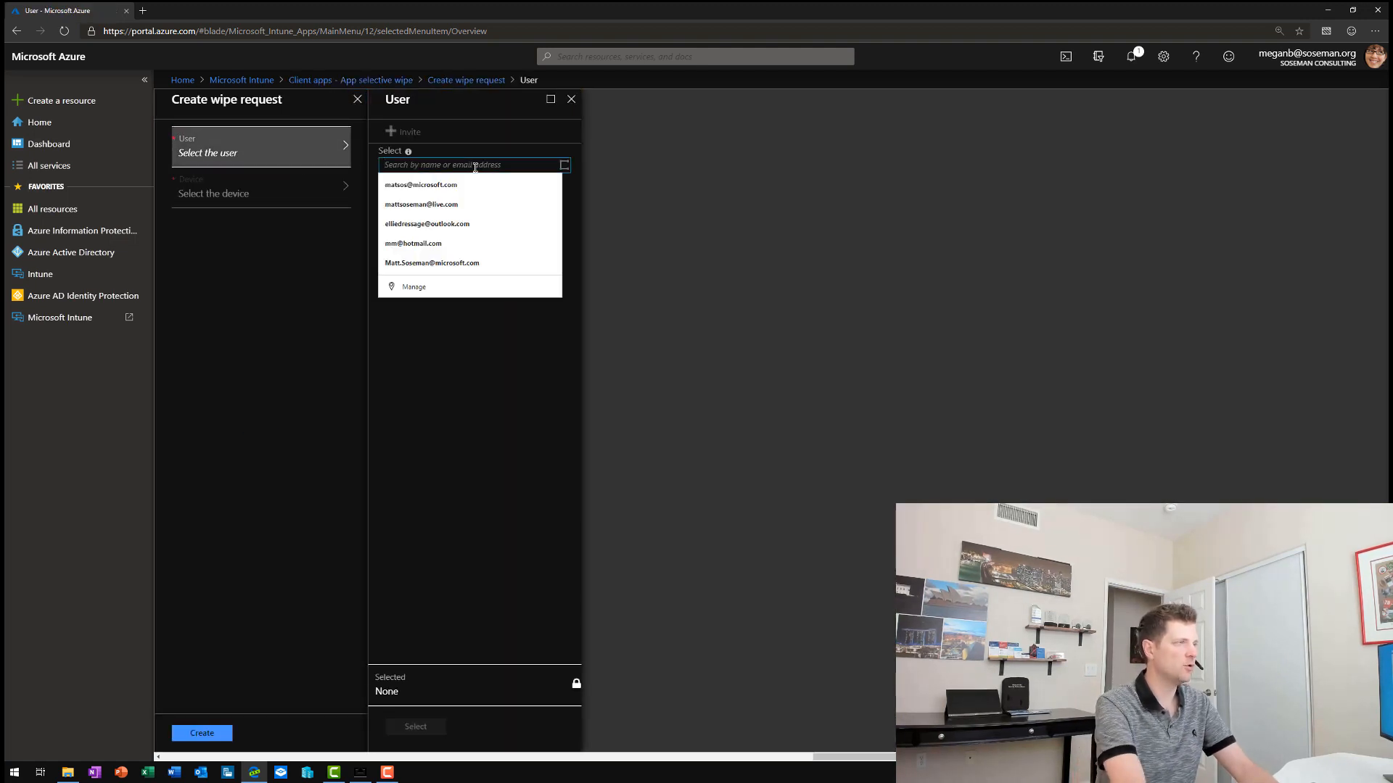
pyautogui.write('meganb')
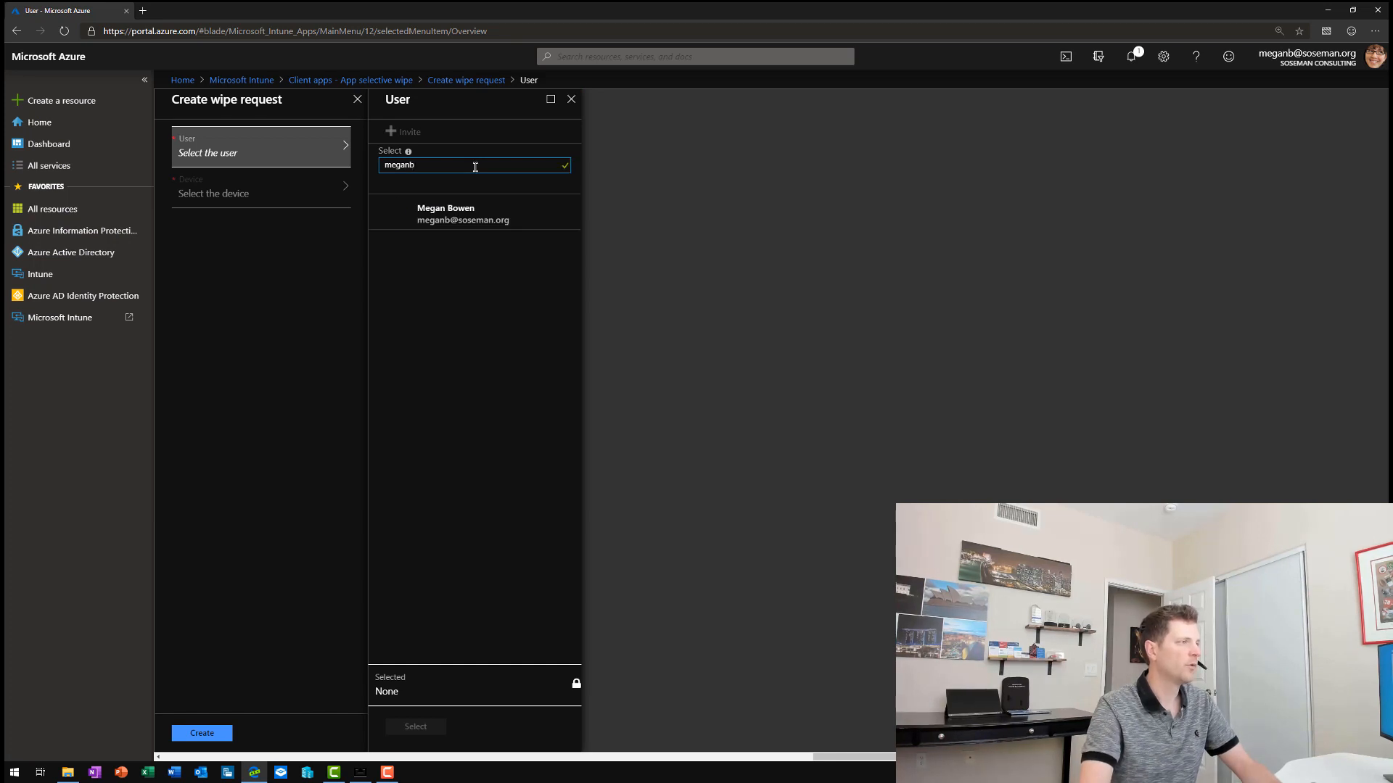
pyautogui.click(457, 212)
pyautogui.click(415, 726)
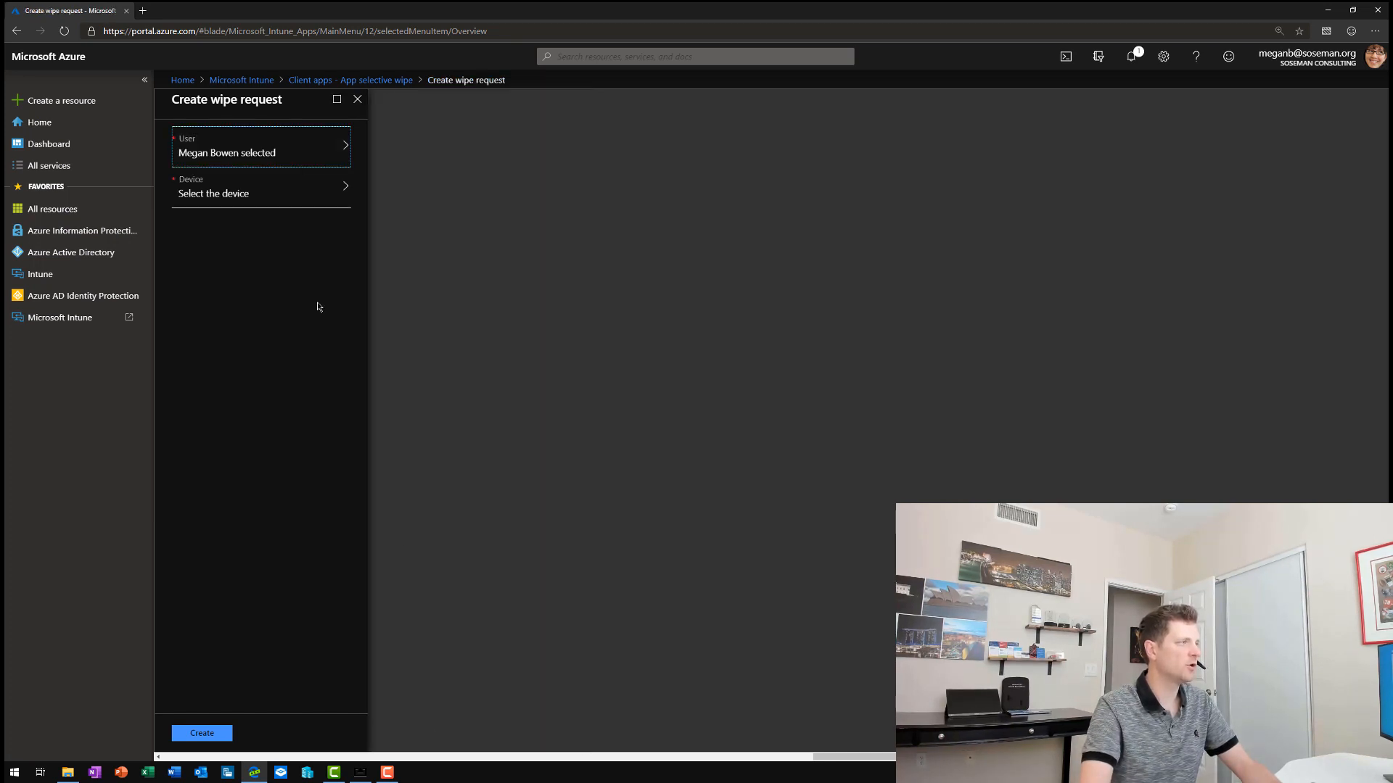
# Step: Select both of the user's iPhones as wipe targets and submit the request
pyautogui.click(280, 200)
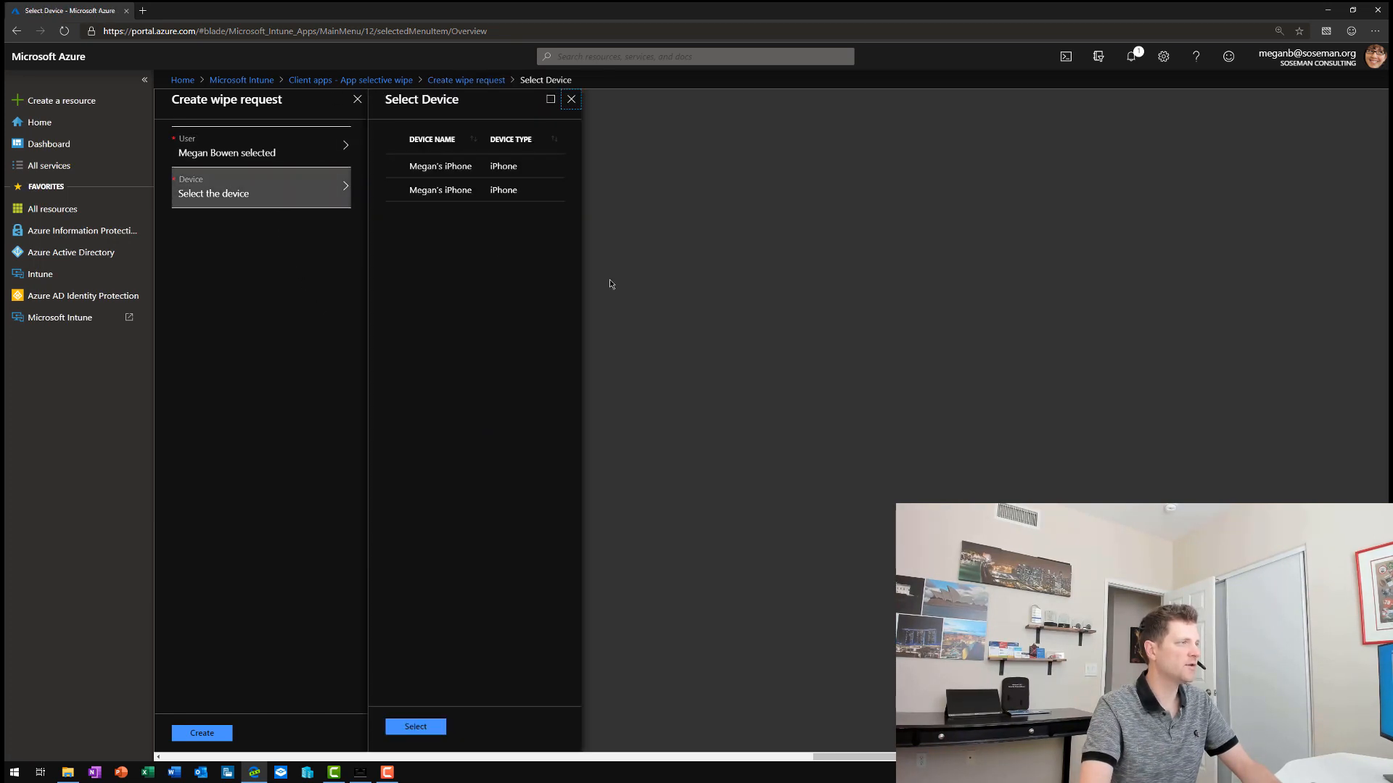
pyautogui.click(395, 166)
pyautogui.click(395, 190)
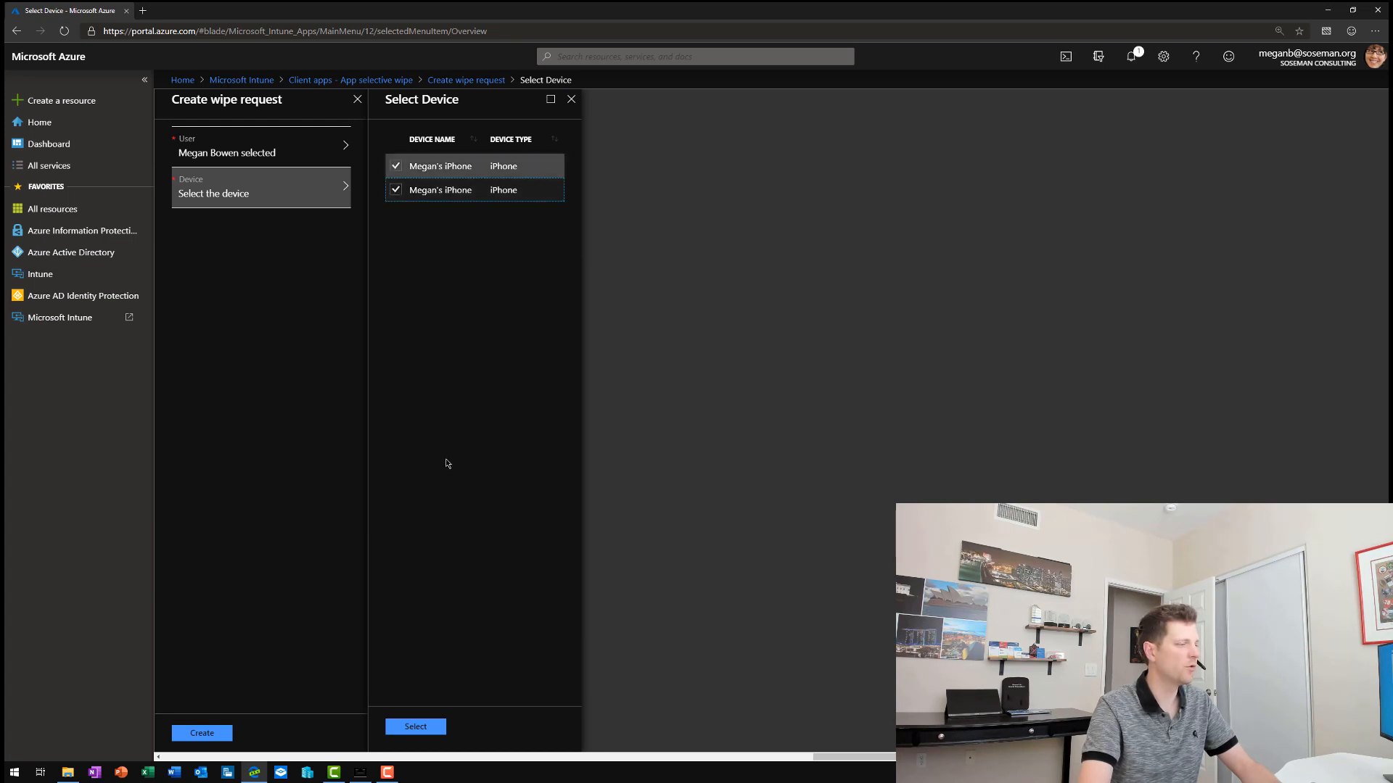
pyautogui.click(415, 726)
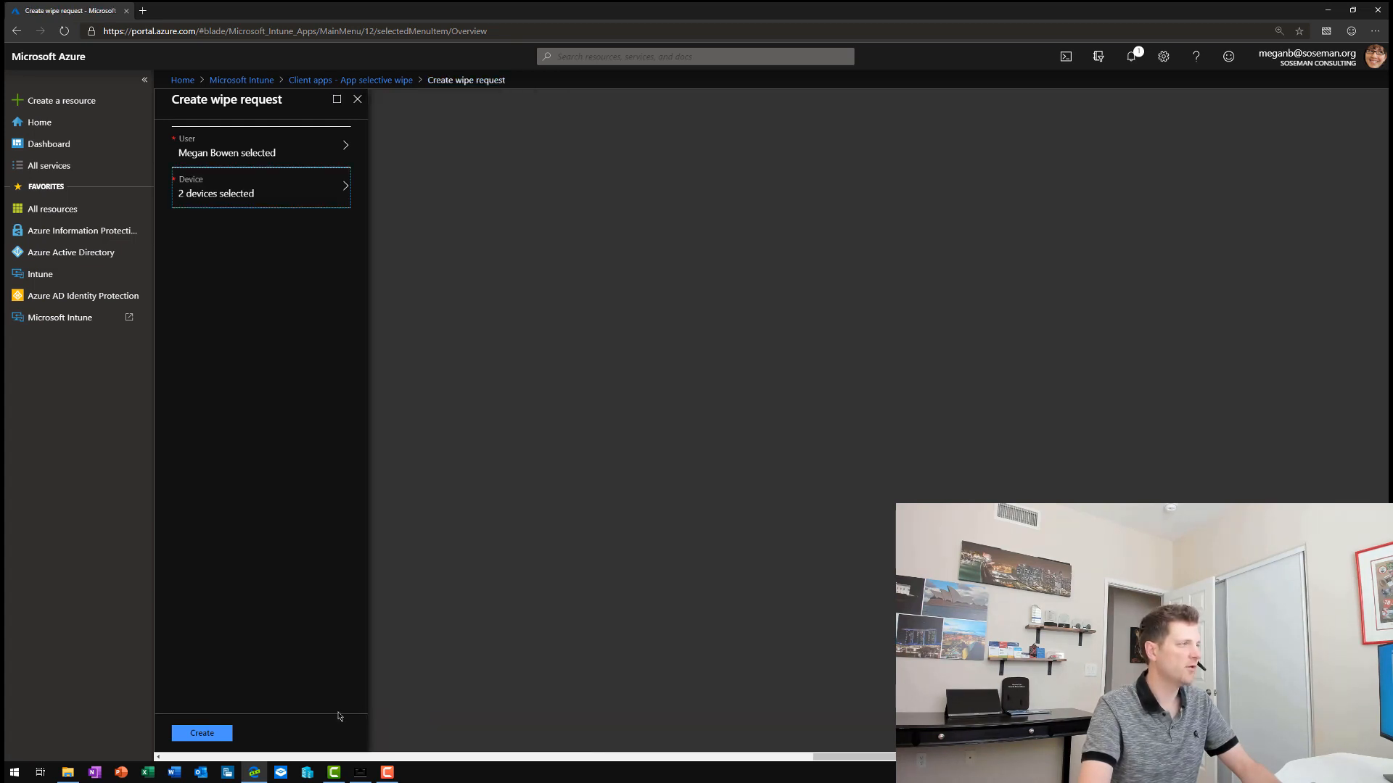
pyautogui.click(202, 734)
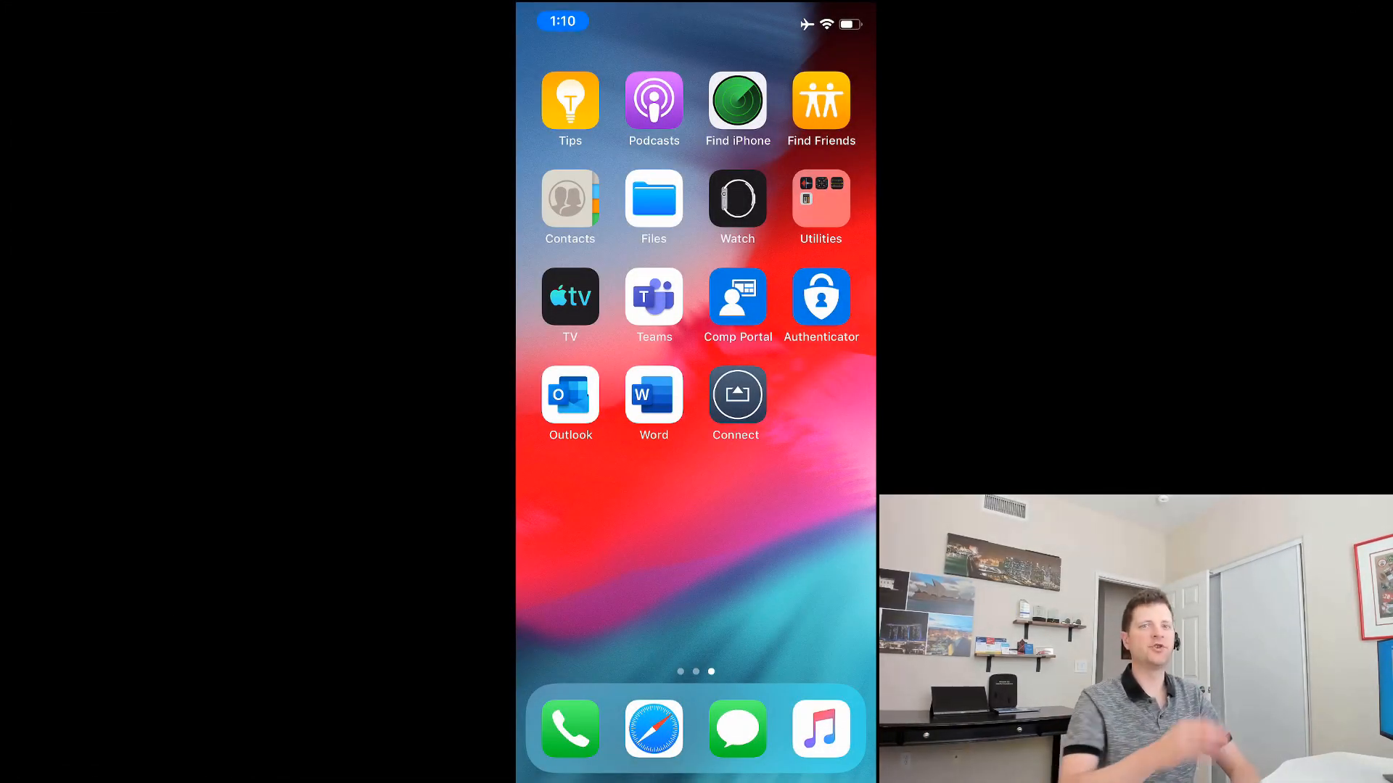
# Step: Launch Outlook, acknowledge the organization data removal alert, and relaunch the app
pyautogui.click(570, 396)
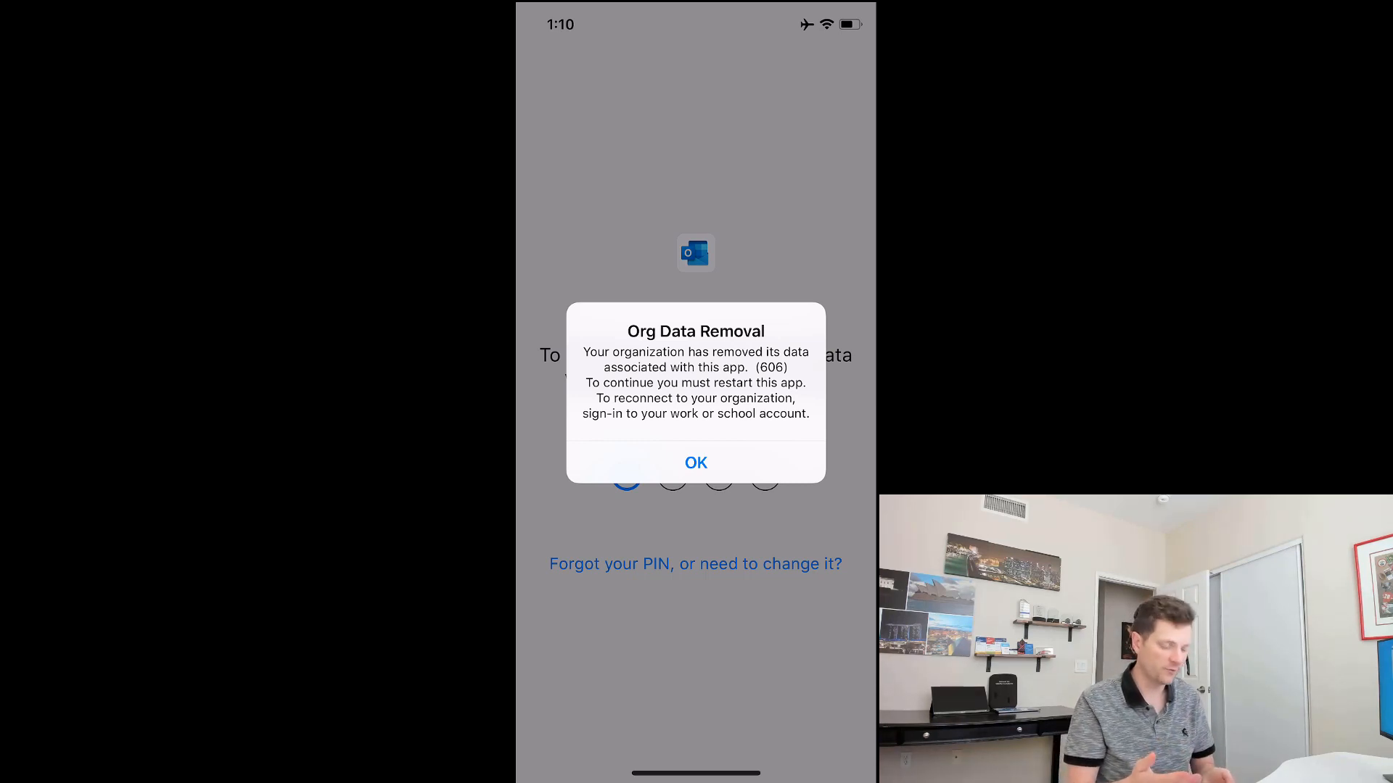
pyautogui.click(696, 463)
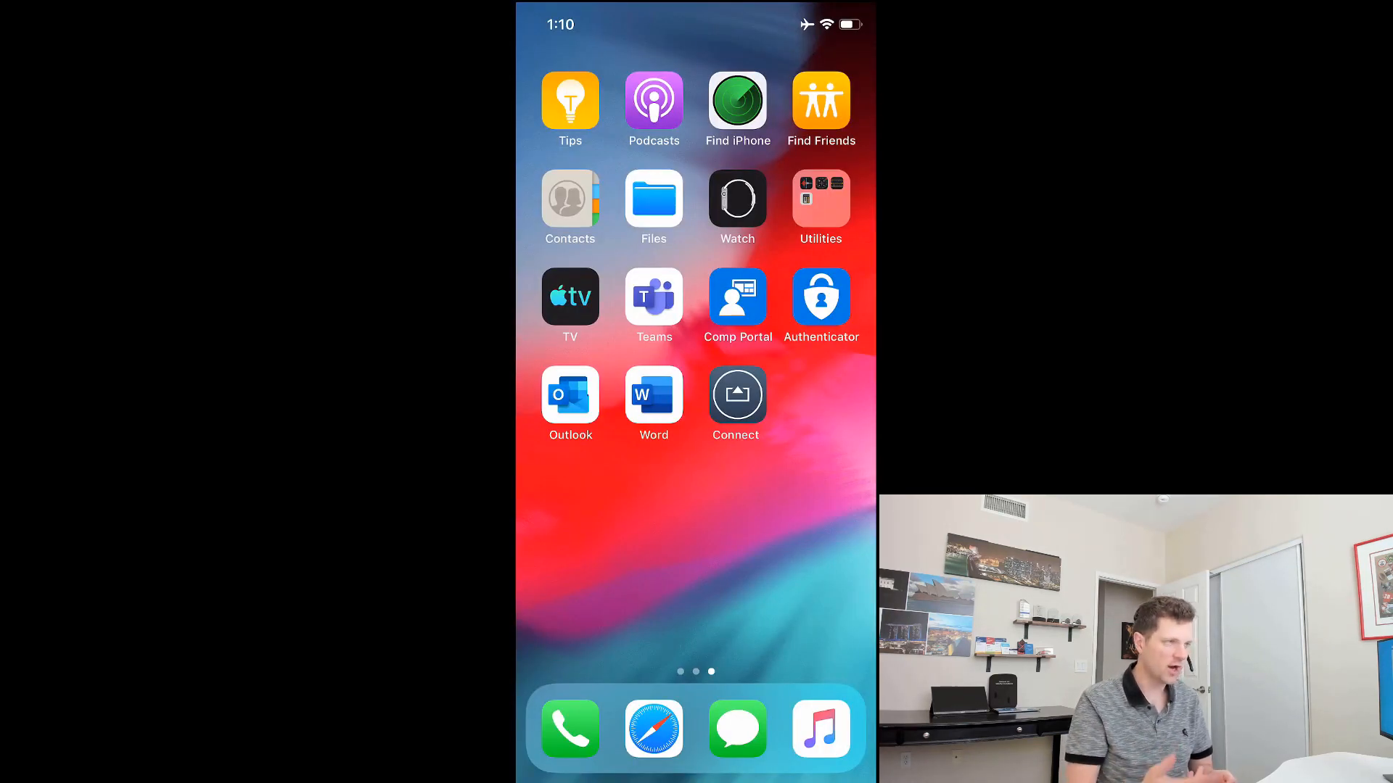
pyautogui.click(570, 394)
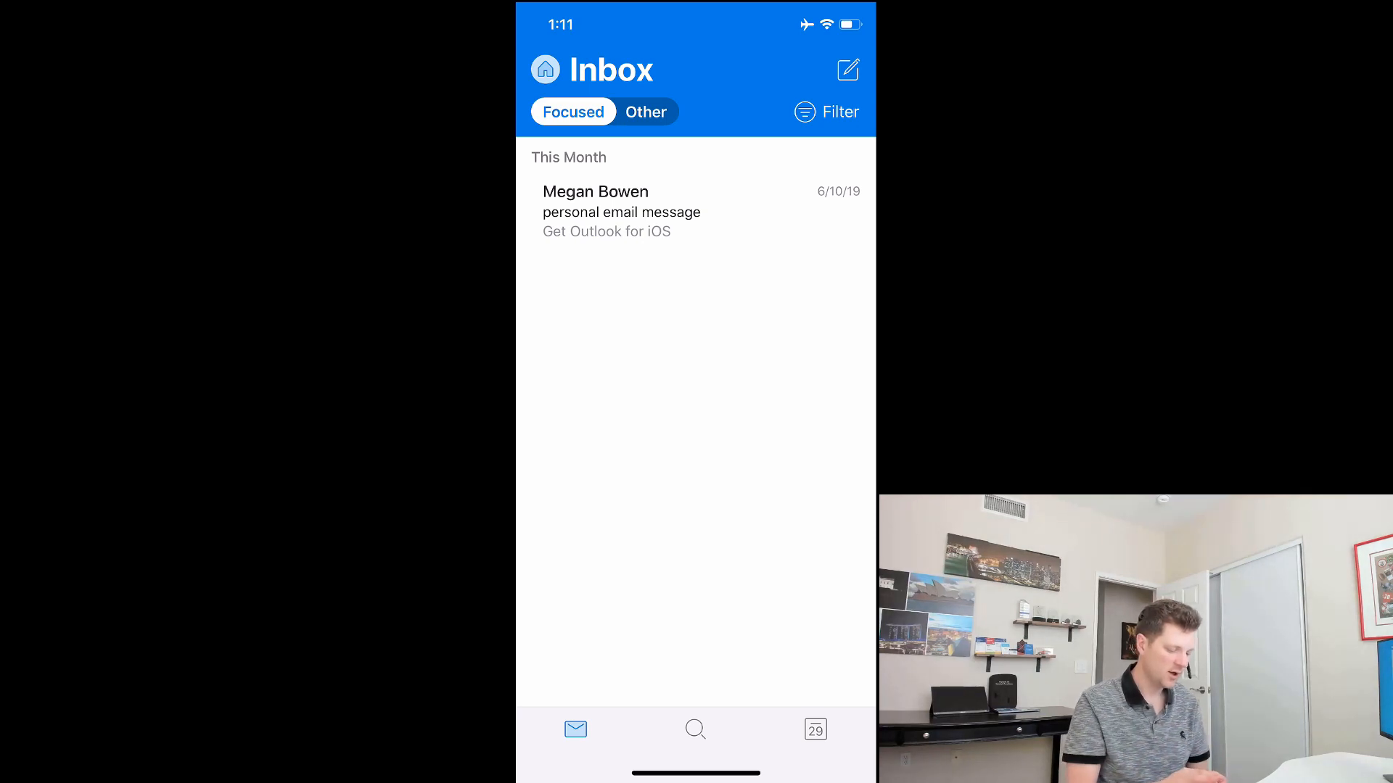
# Step: Read the remaining personal email message, then switch to the Google account's inbox
pyautogui.click(695, 212)
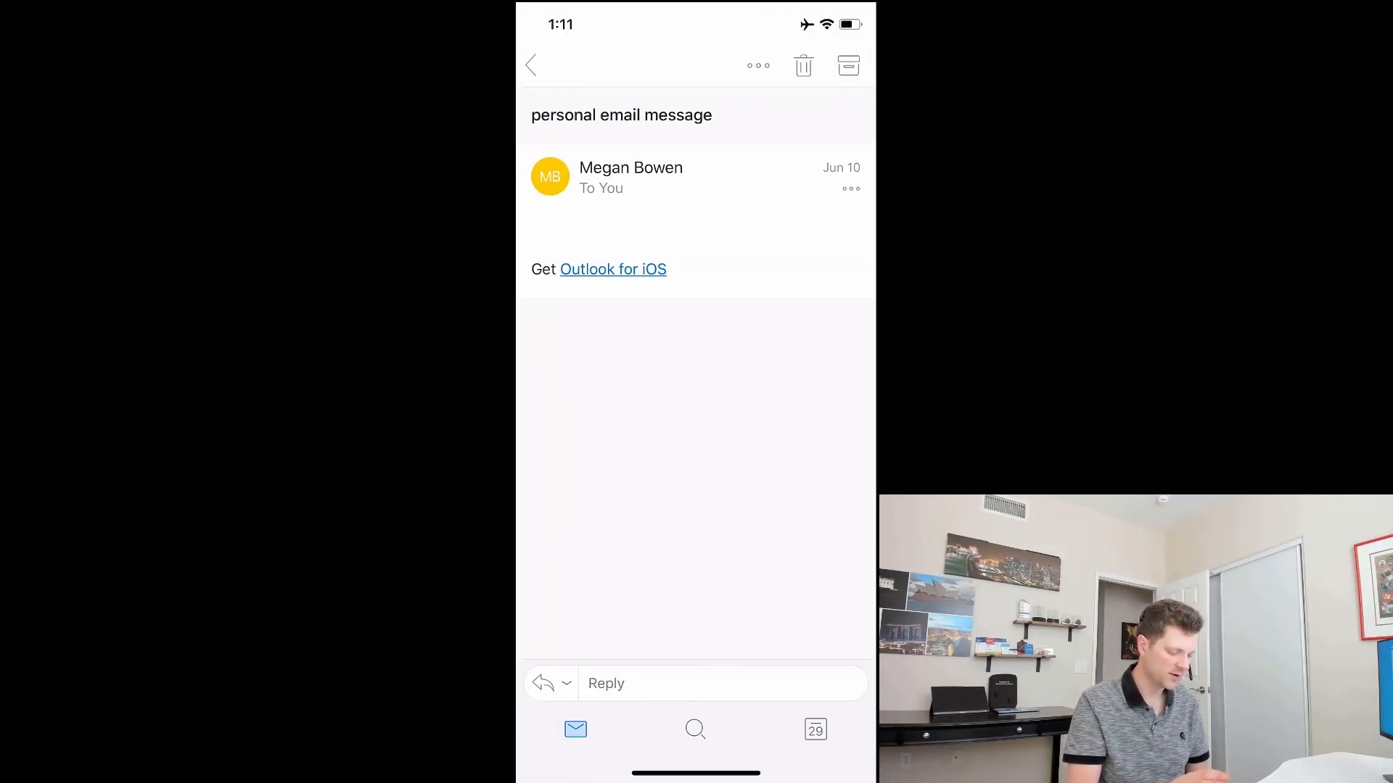
pyautogui.click(531, 65)
pyautogui.click(545, 69)
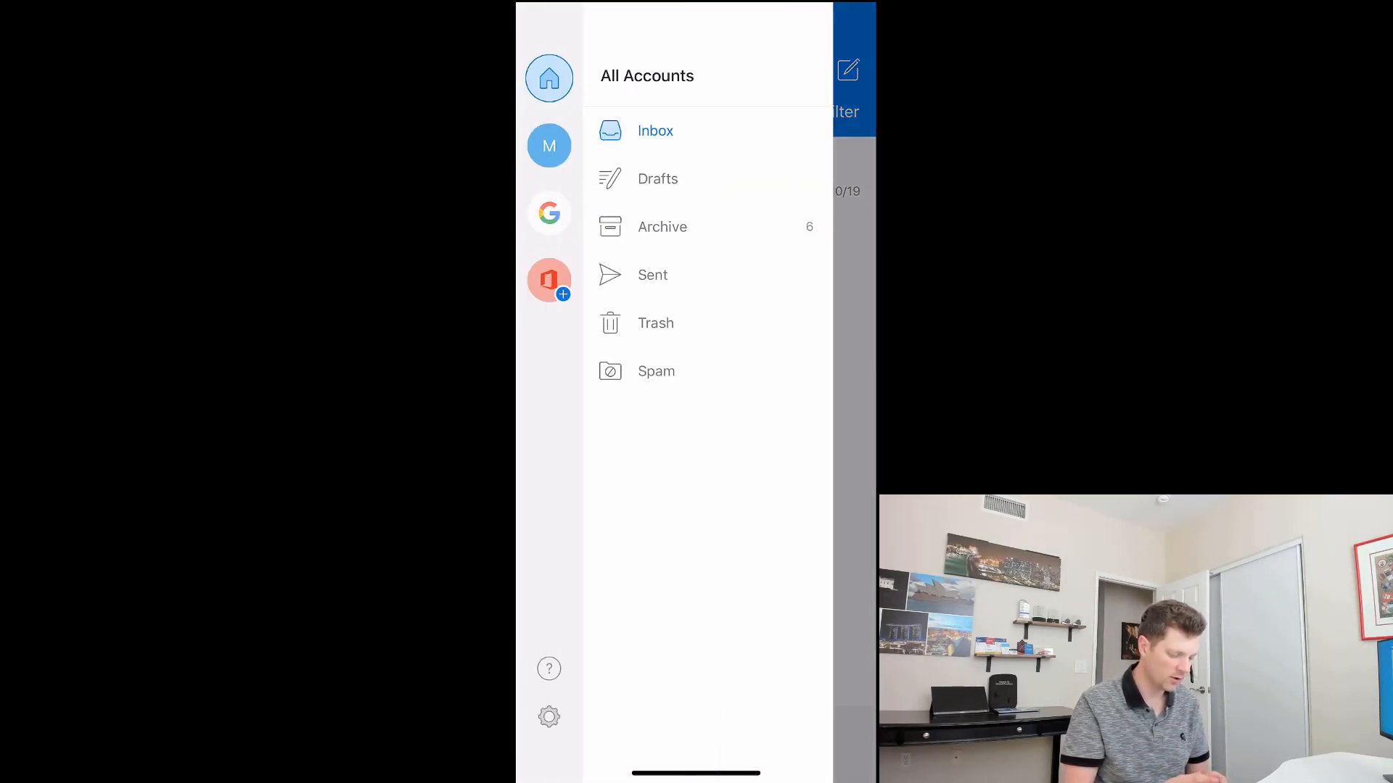
pyautogui.click(549, 212)
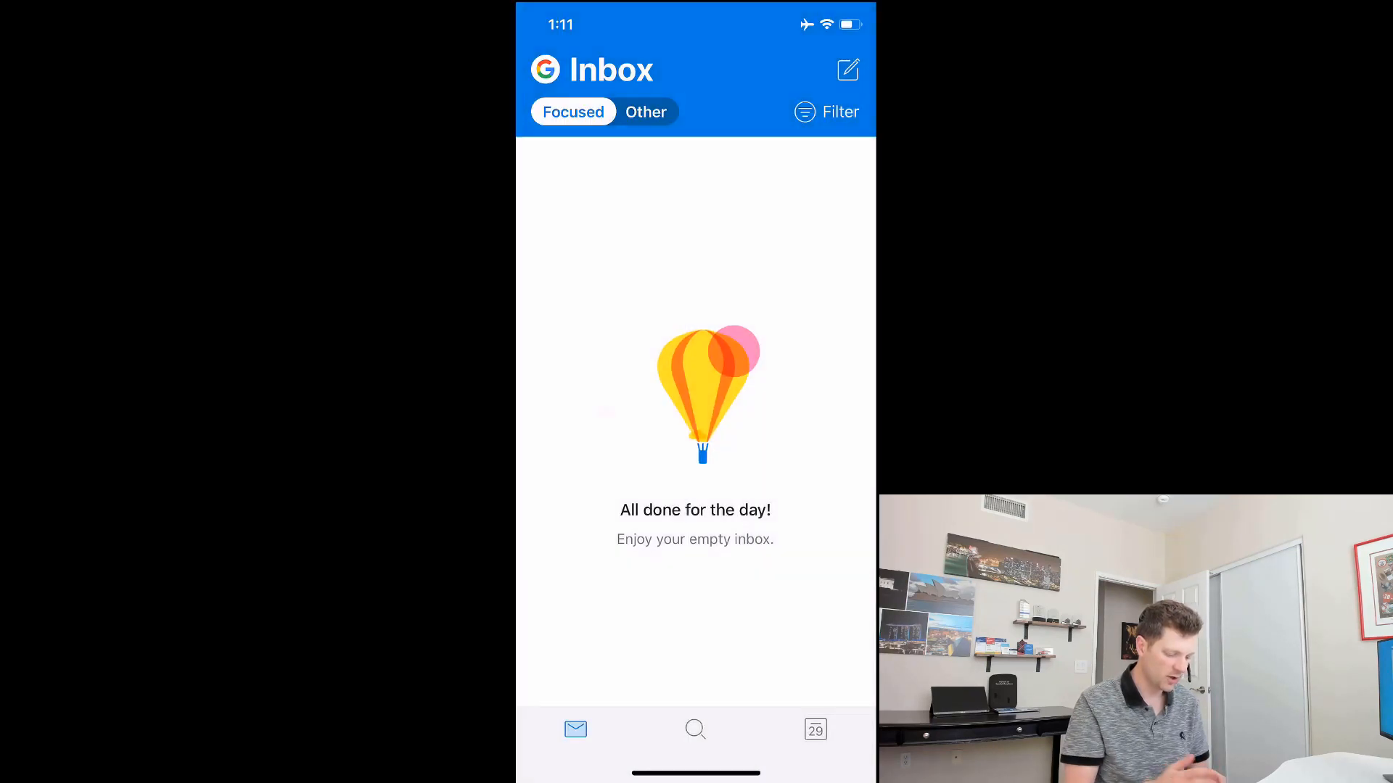
# Step: Check the remaining accounts in Outlook settings and return to the combined inbox
pyautogui.click(544, 66)
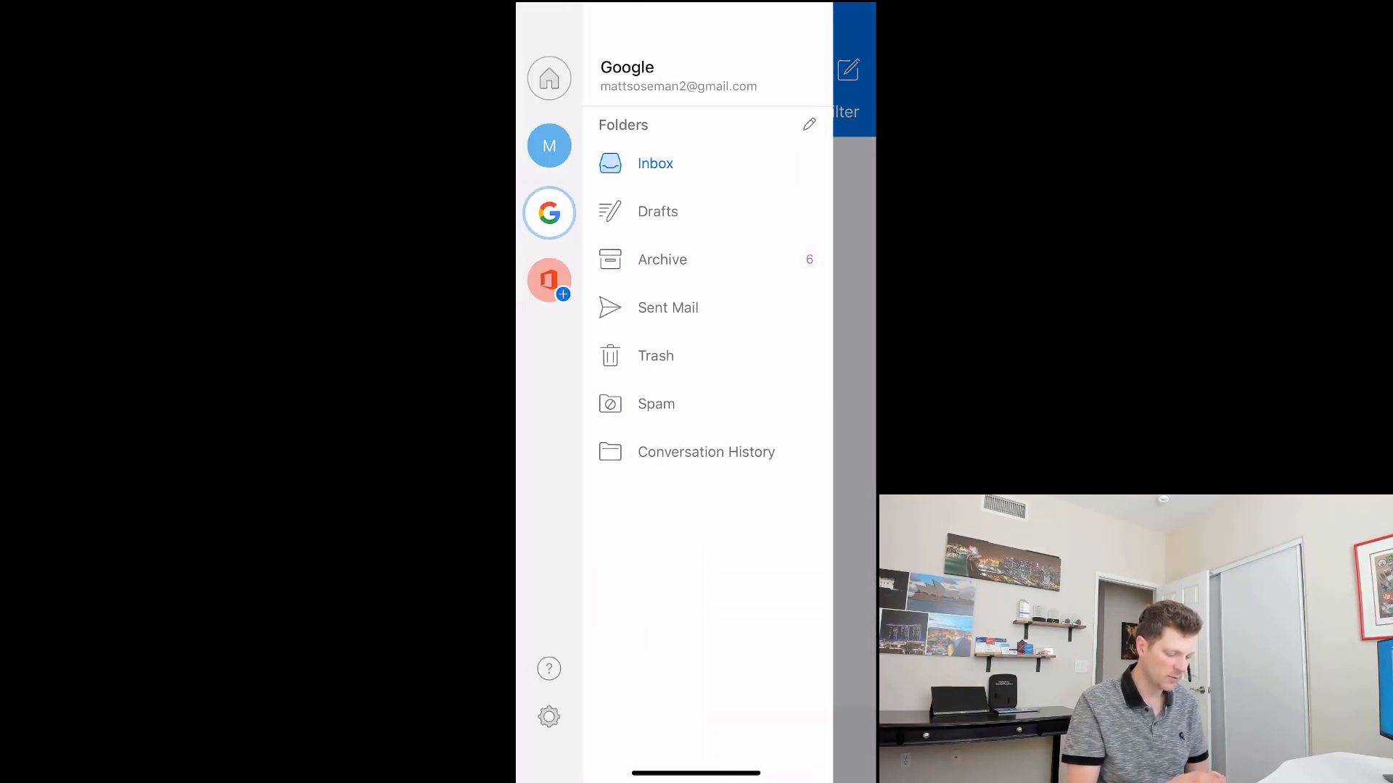
pyautogui.click(549, 716)
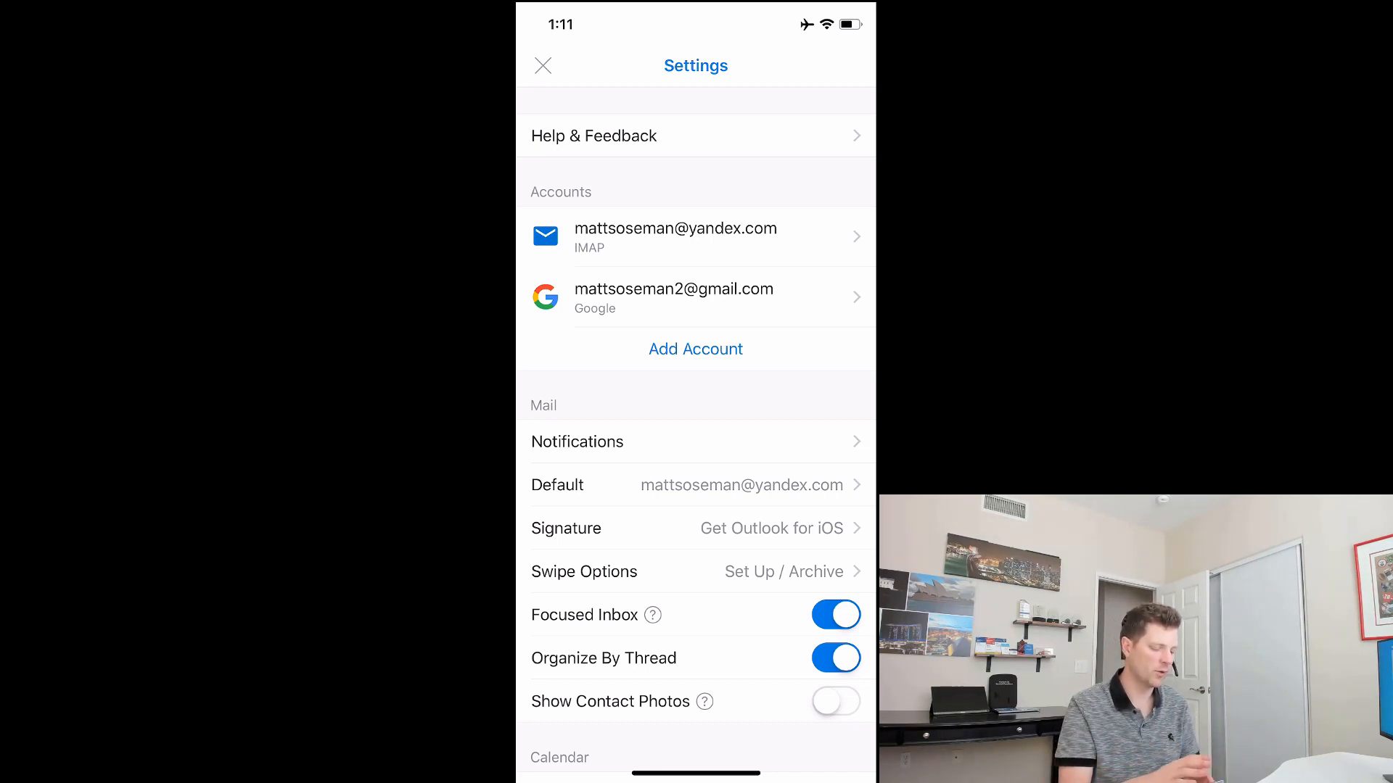
pyautogui.click(542, 65)
pyautogui.click(546, 68)
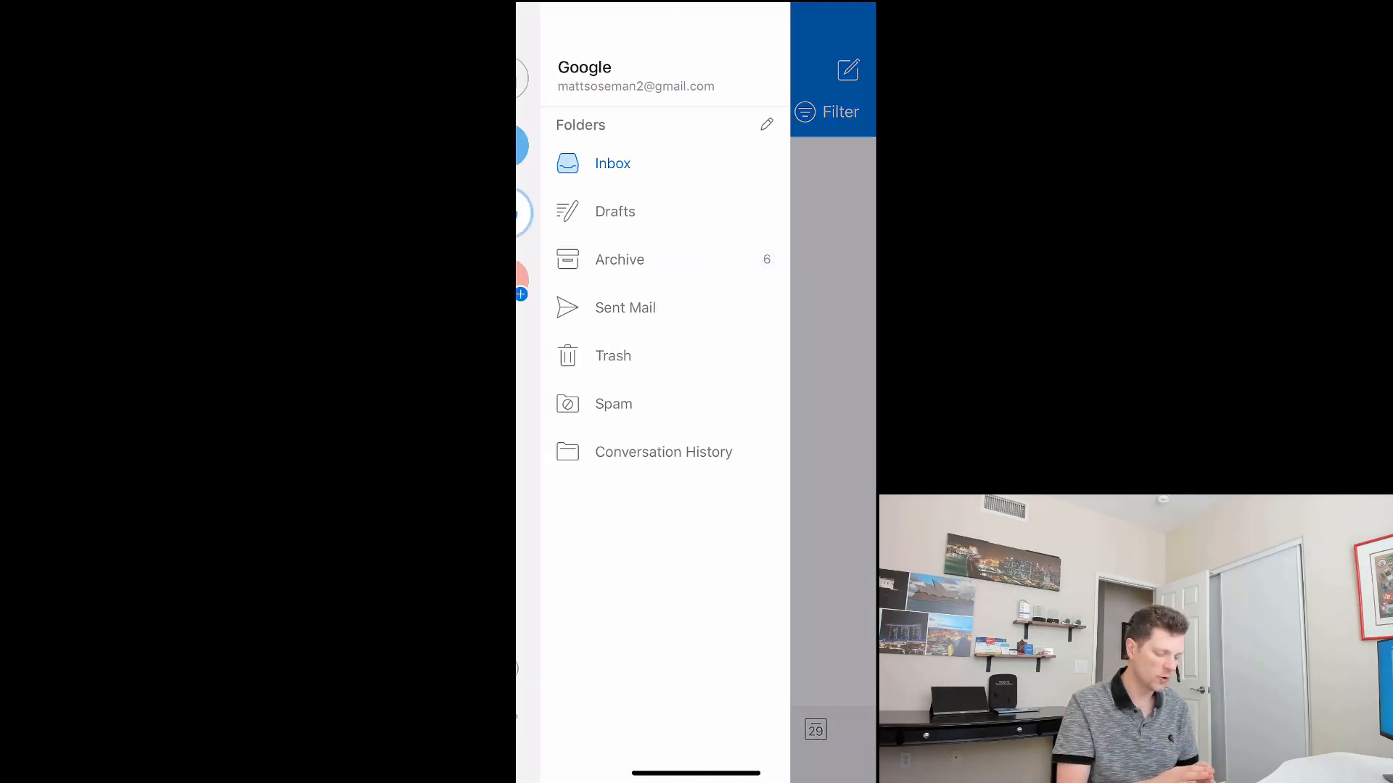
pyautogui.click(549, 79)
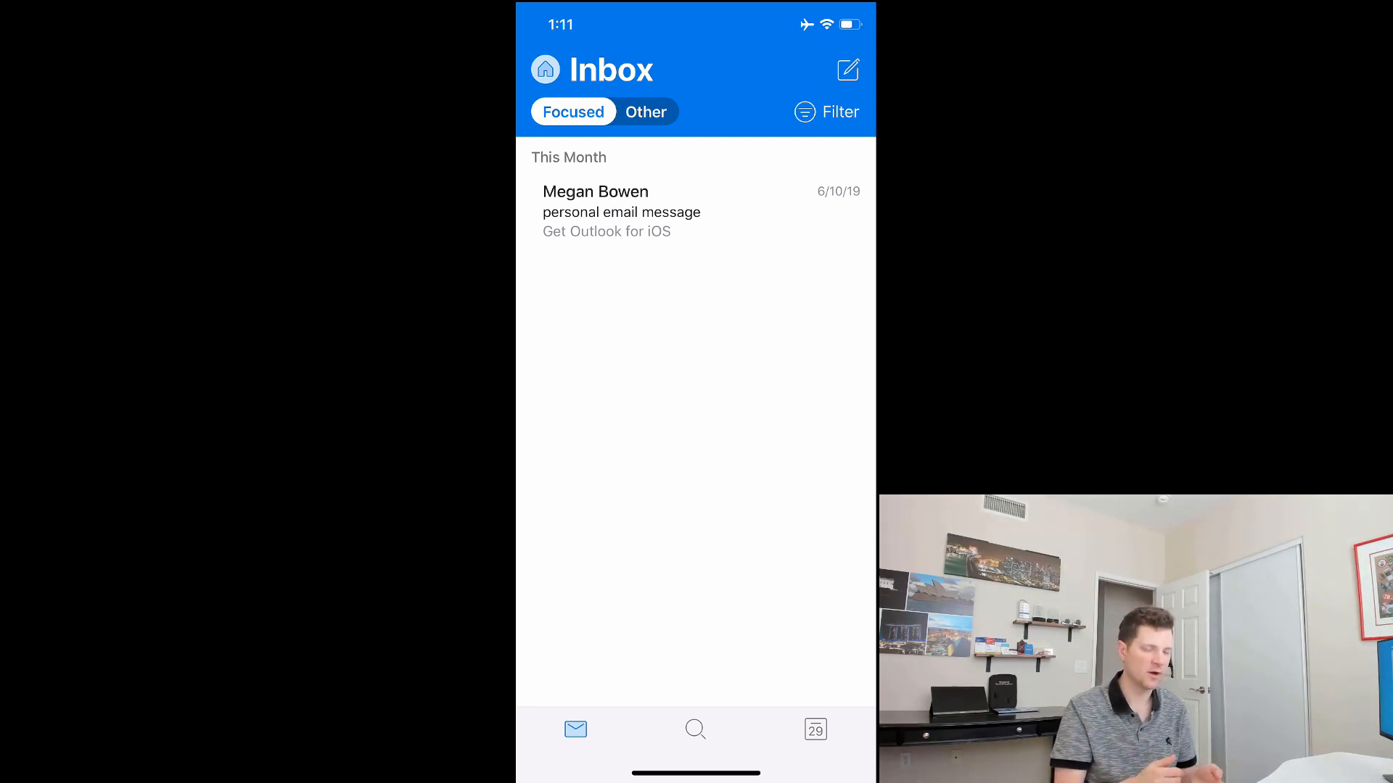
# Step: Pull down the Outlook inbox to refresh it
pyautogui.scroll(1, 696, 421)
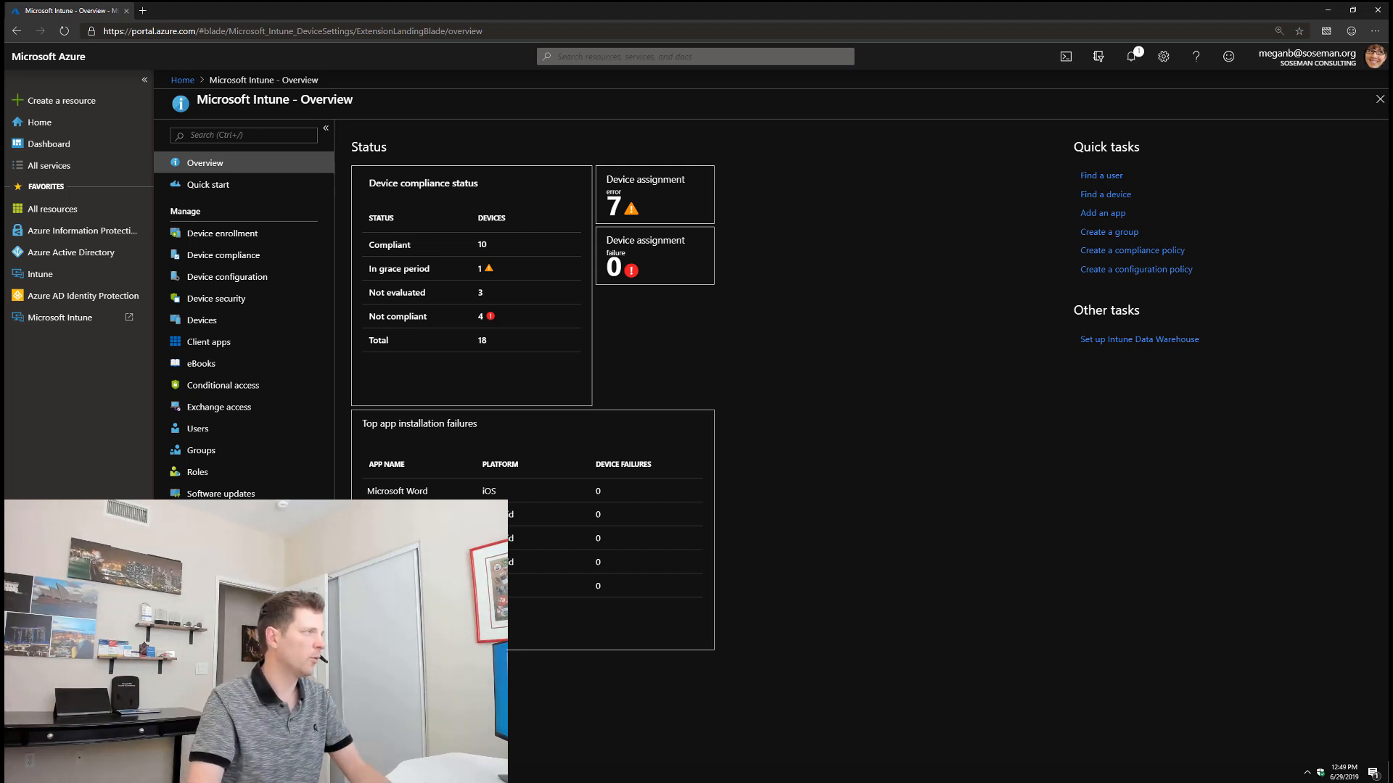
# Step: Review the Apple MDM push certificate under Apple enrollment, then open Device compliance
pyautogui.click(283, 235)
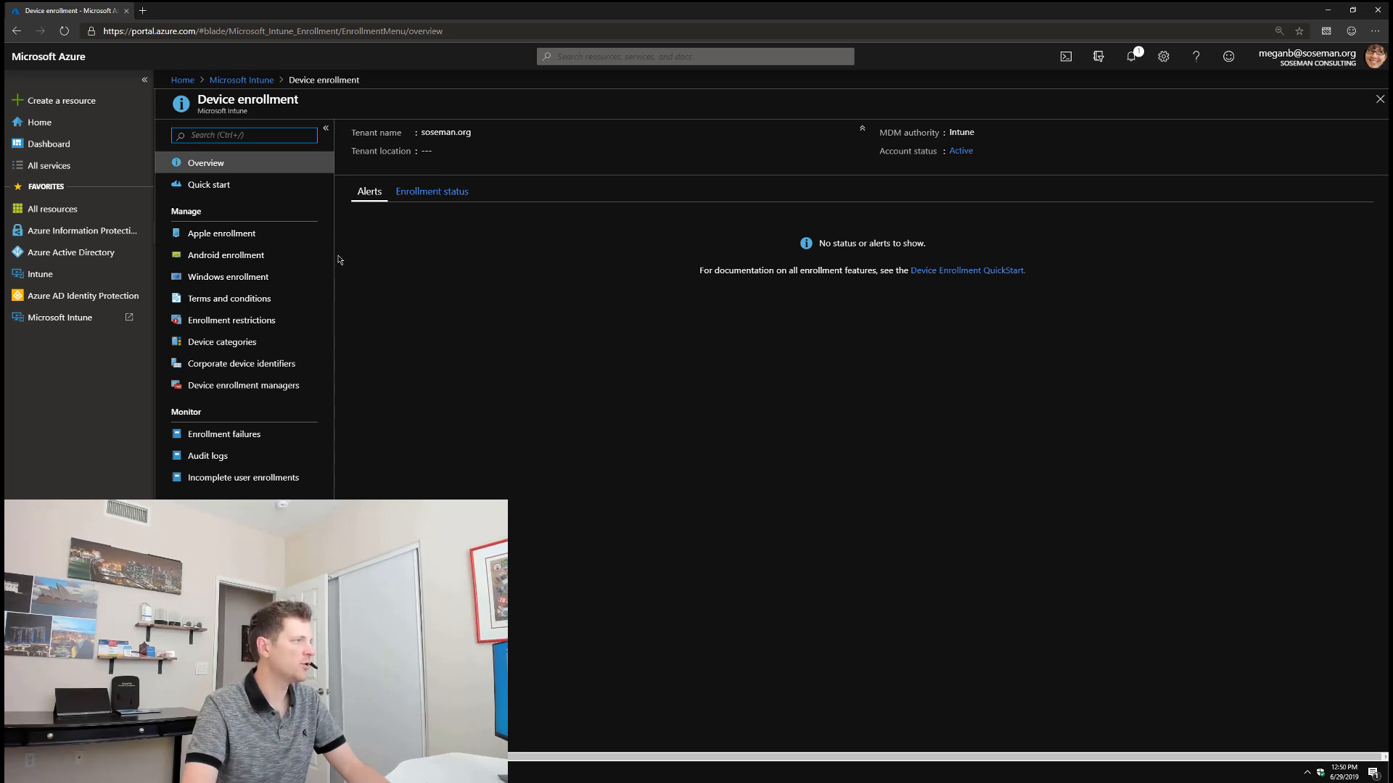
pyautogui.click(283, 239)
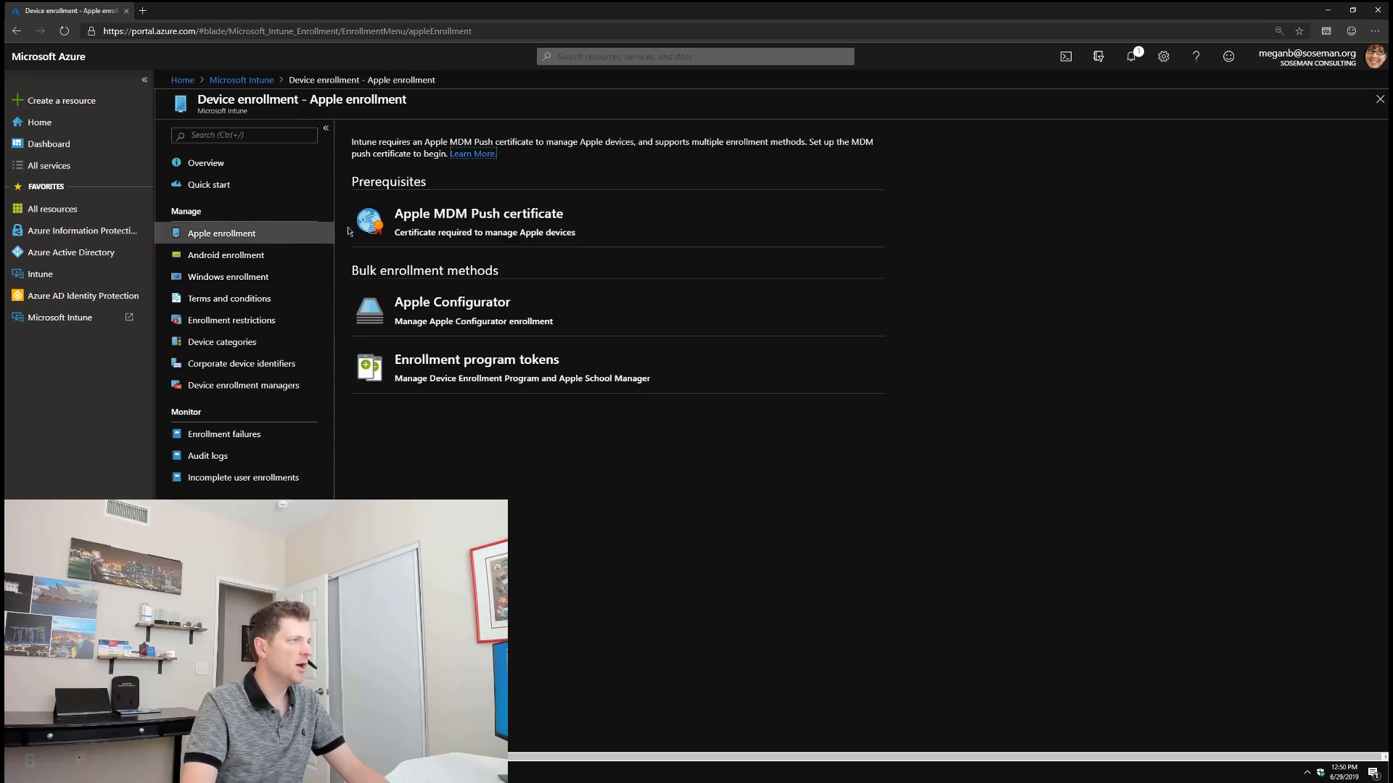
pyautogui.click(601, 221)
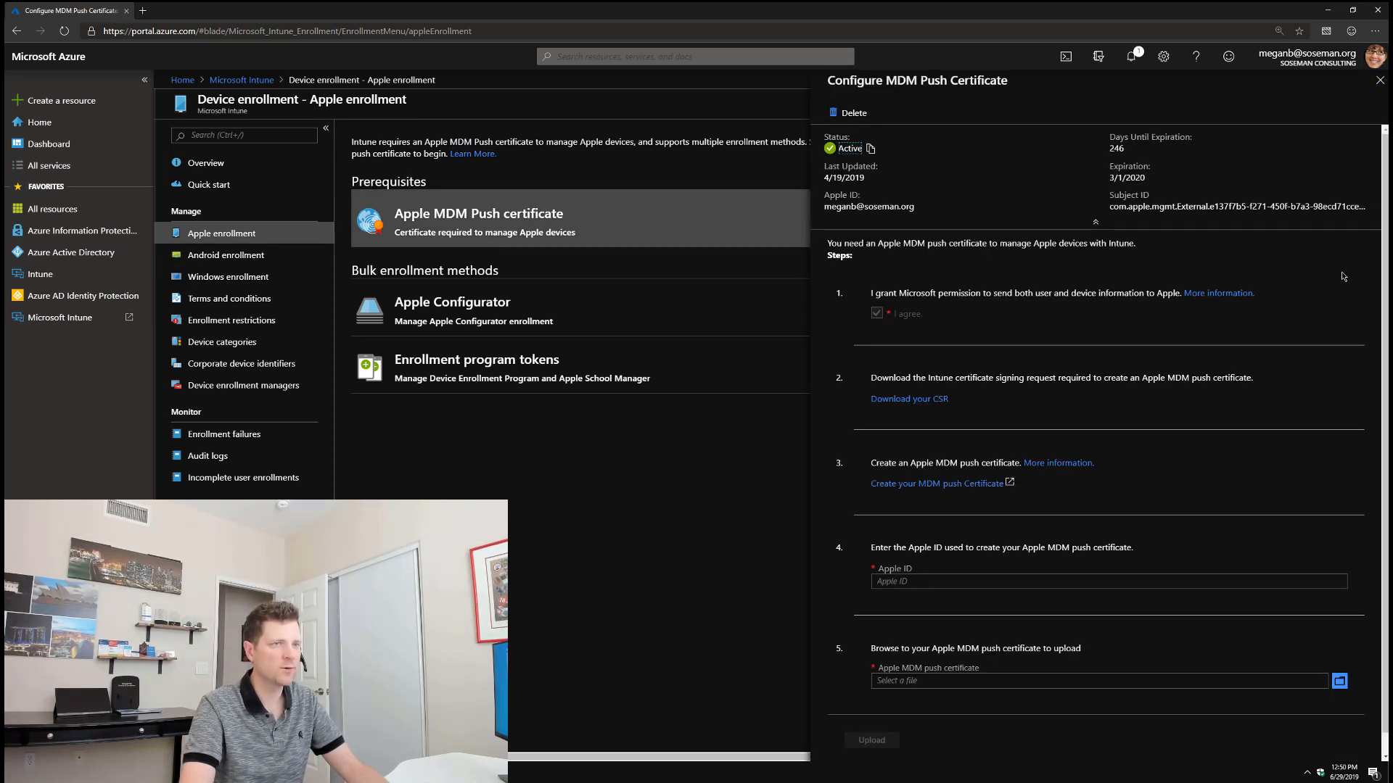
pyautogui.scroll(-2, 1166, 382)
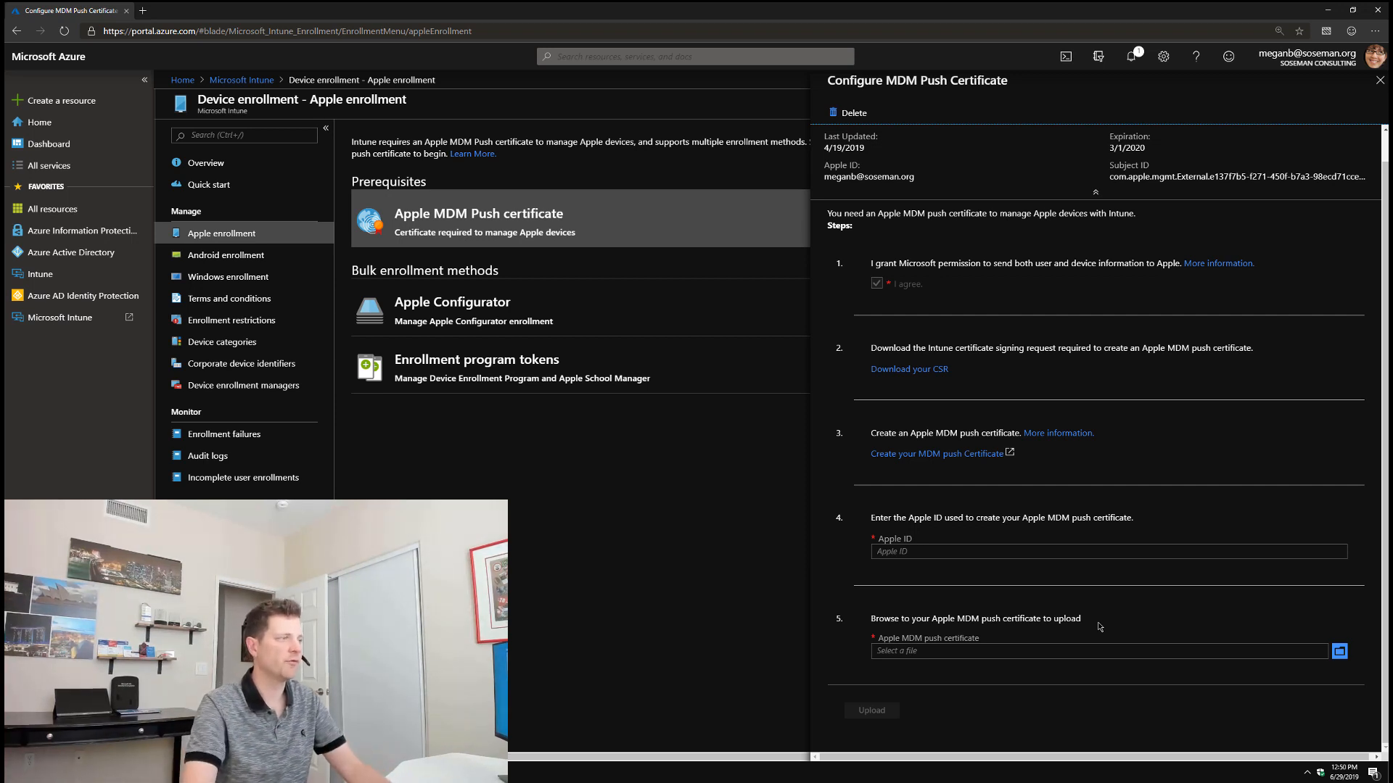
pyautogui.click(1379, 80)
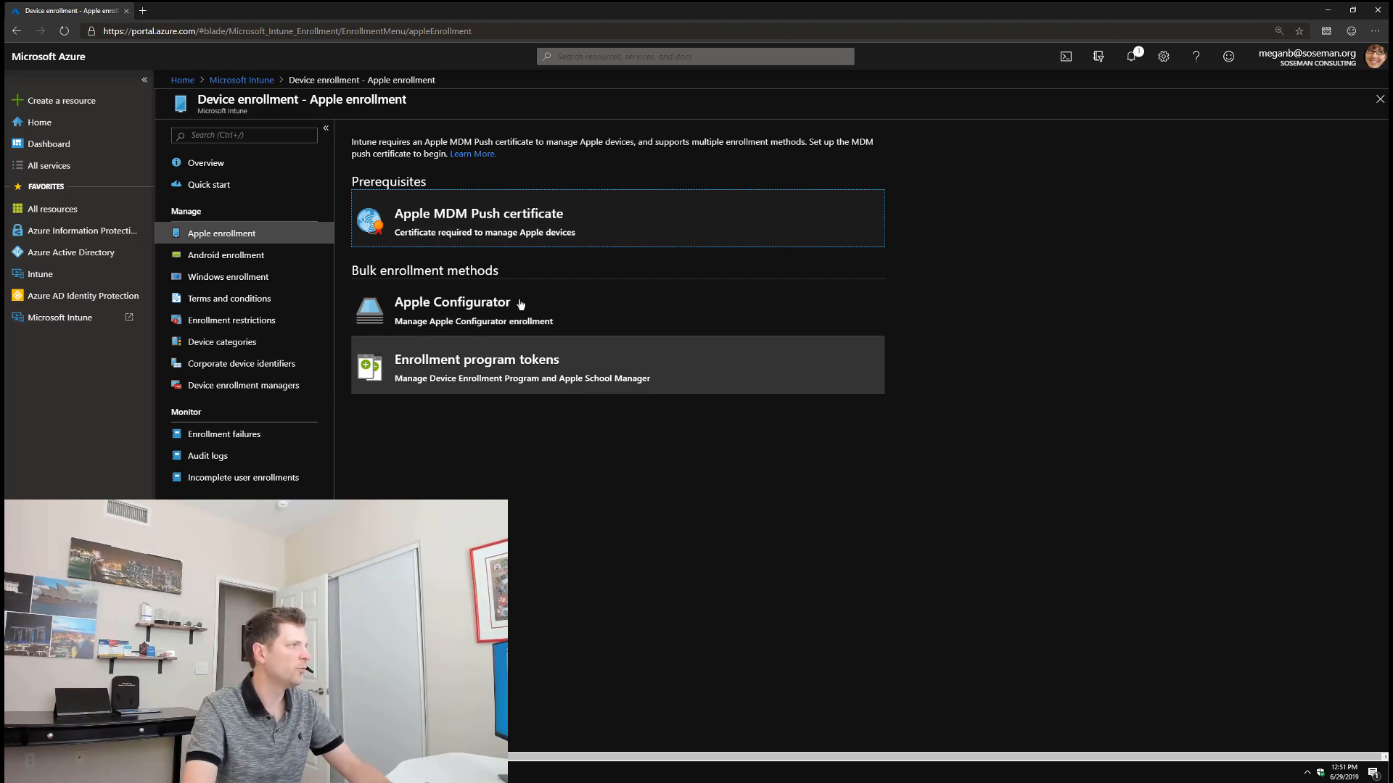
pyautogui.click(242, 80)
pyautogui.click(221, 255)
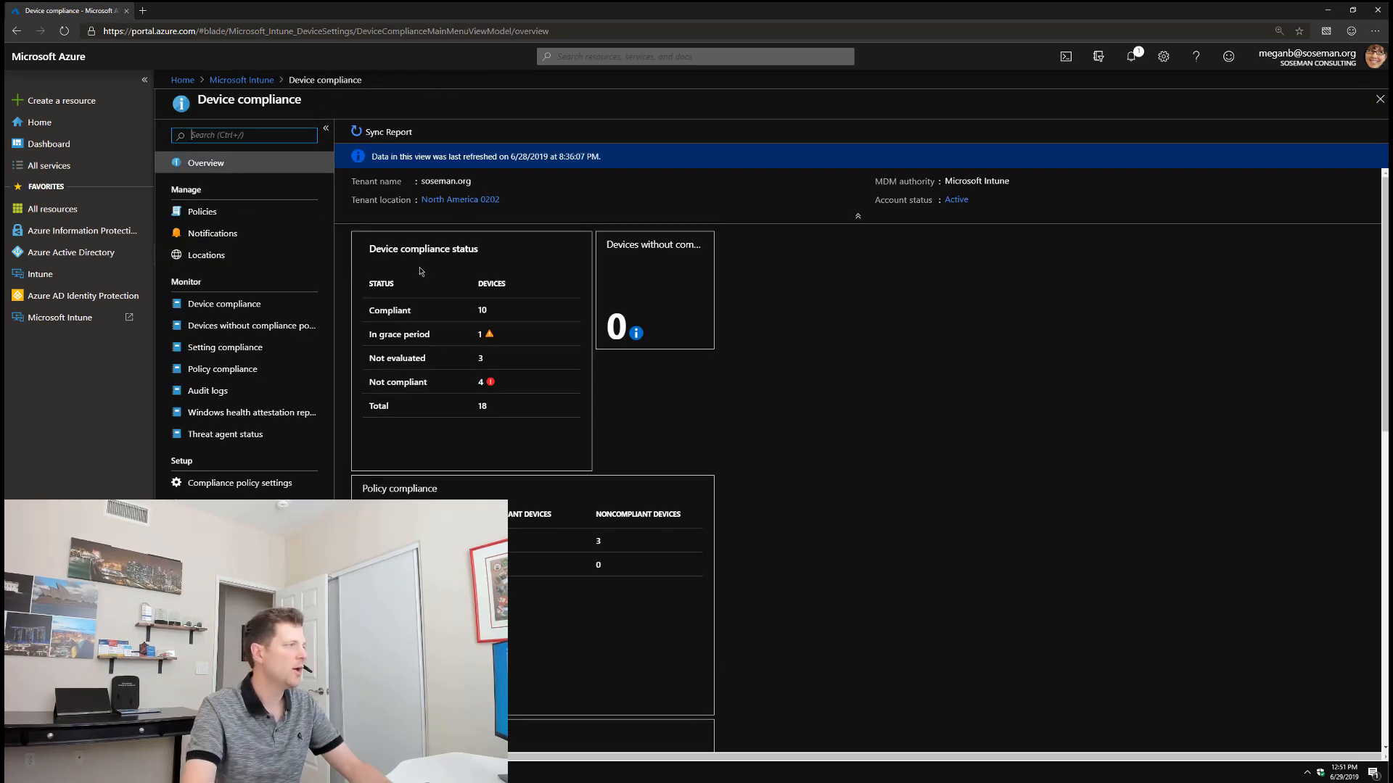
# Step: Start a new iOS compliance policy and view its Email settings
pyautogui.click(253, 212)
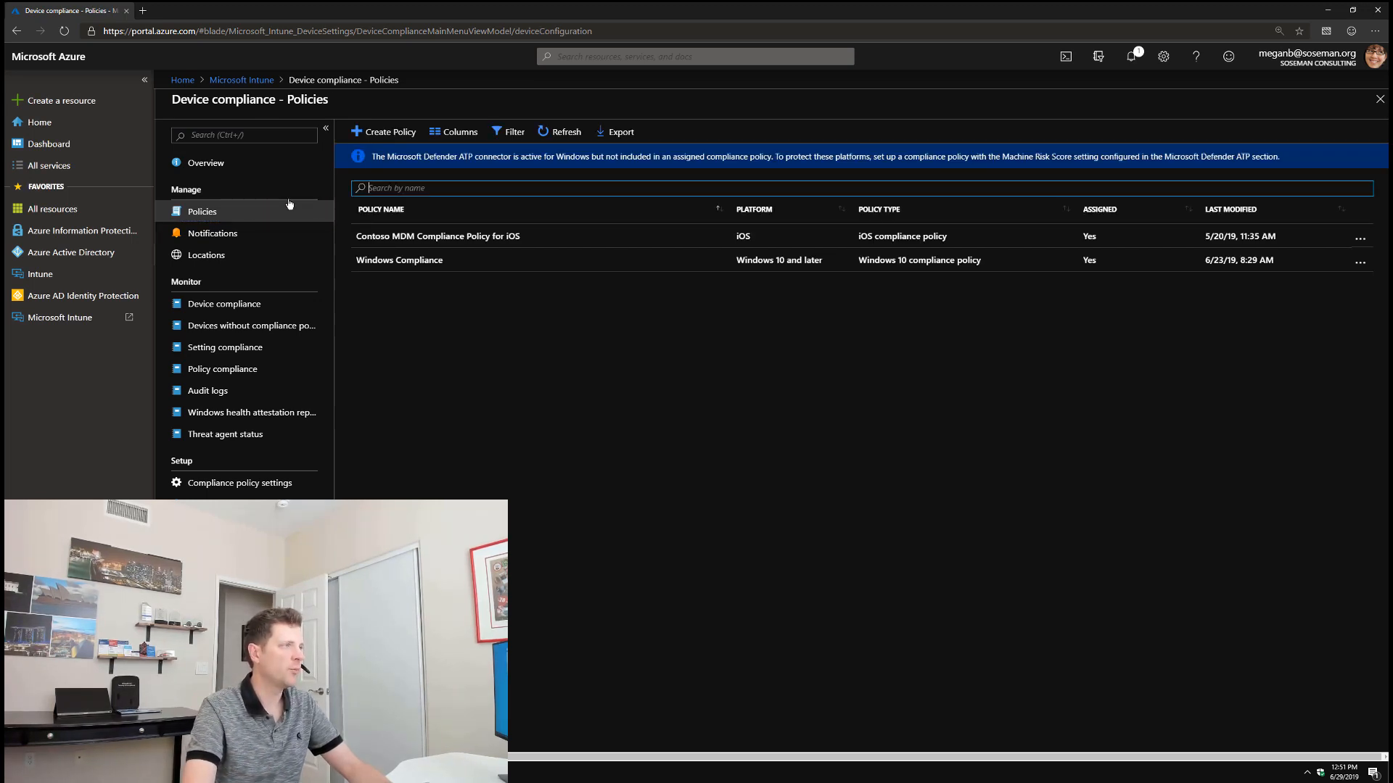
pyautogui.click(364, 136)
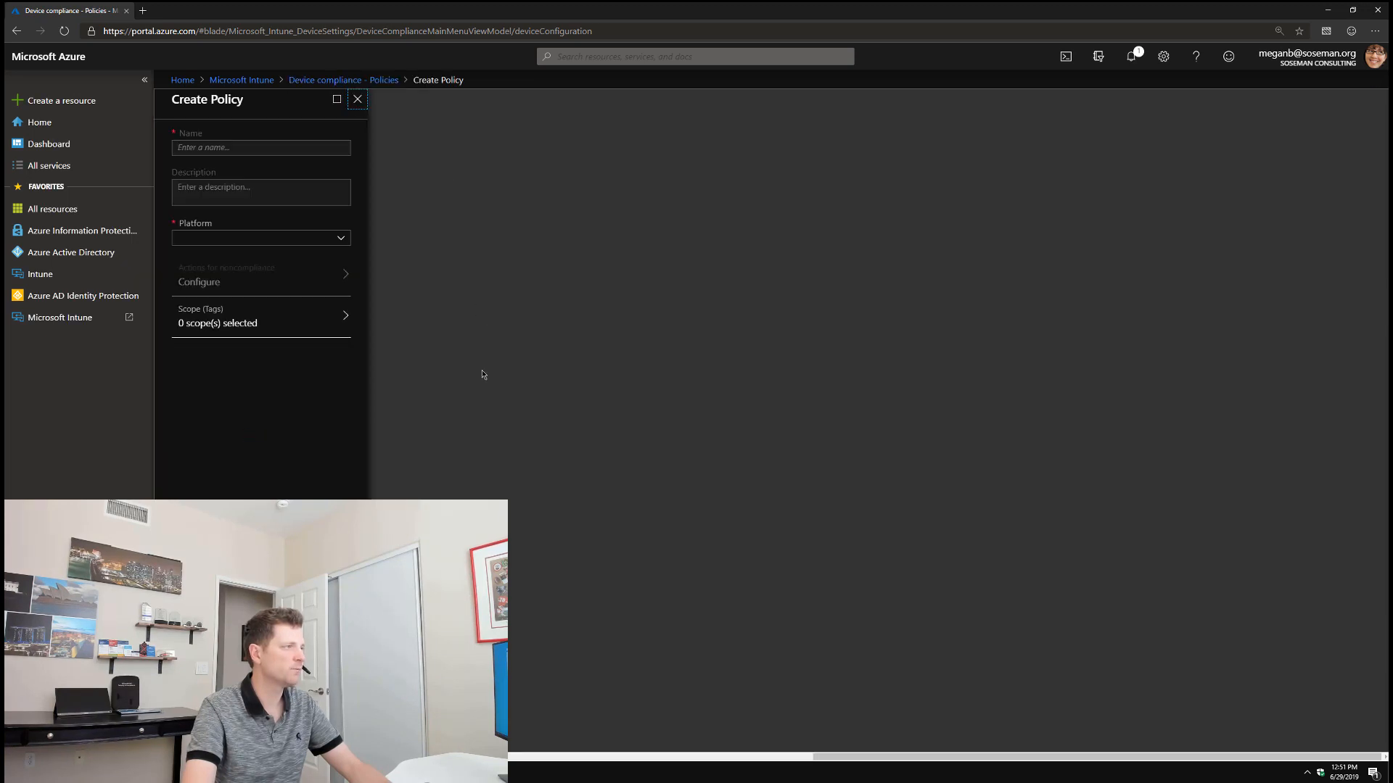
pyautogui.click(310, 239)
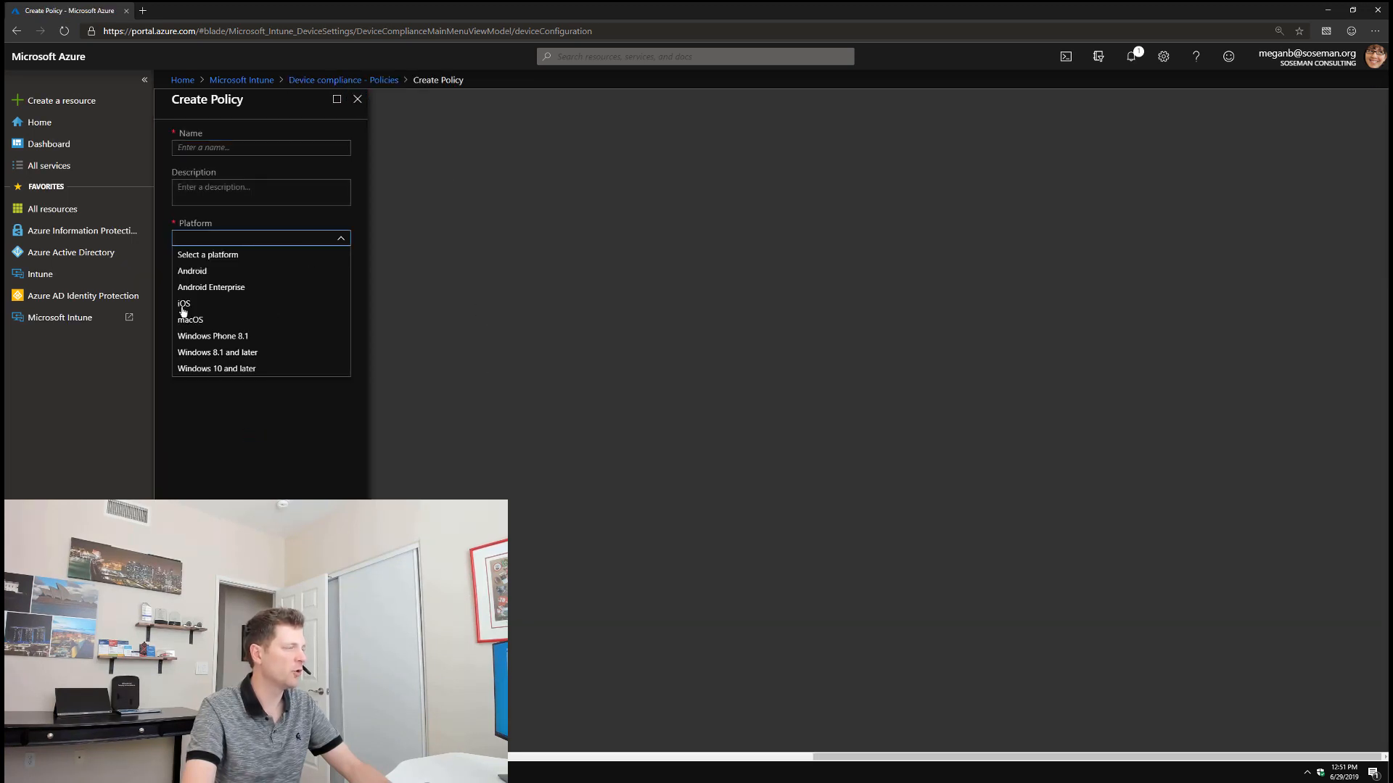
pyautogui.click(206, 306)
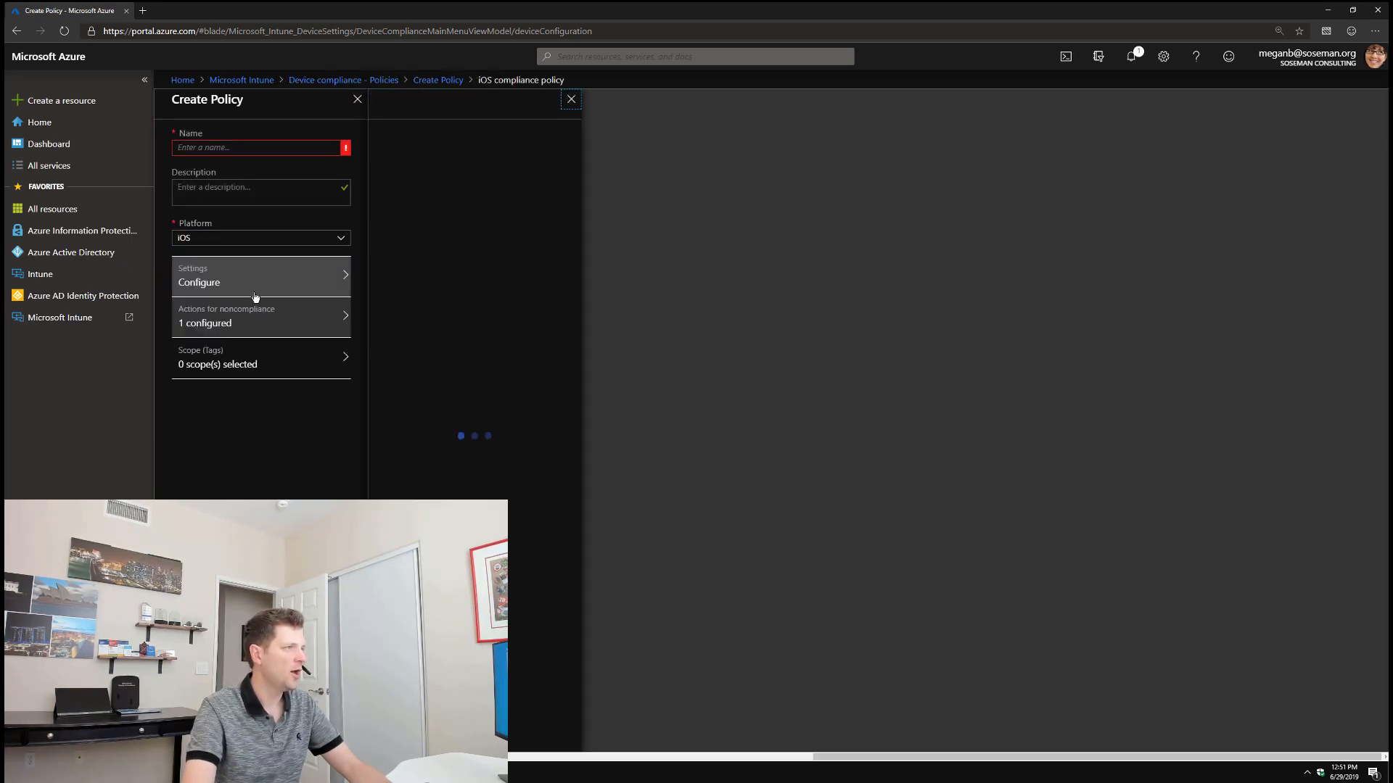
pyautogui.click(468, 168)
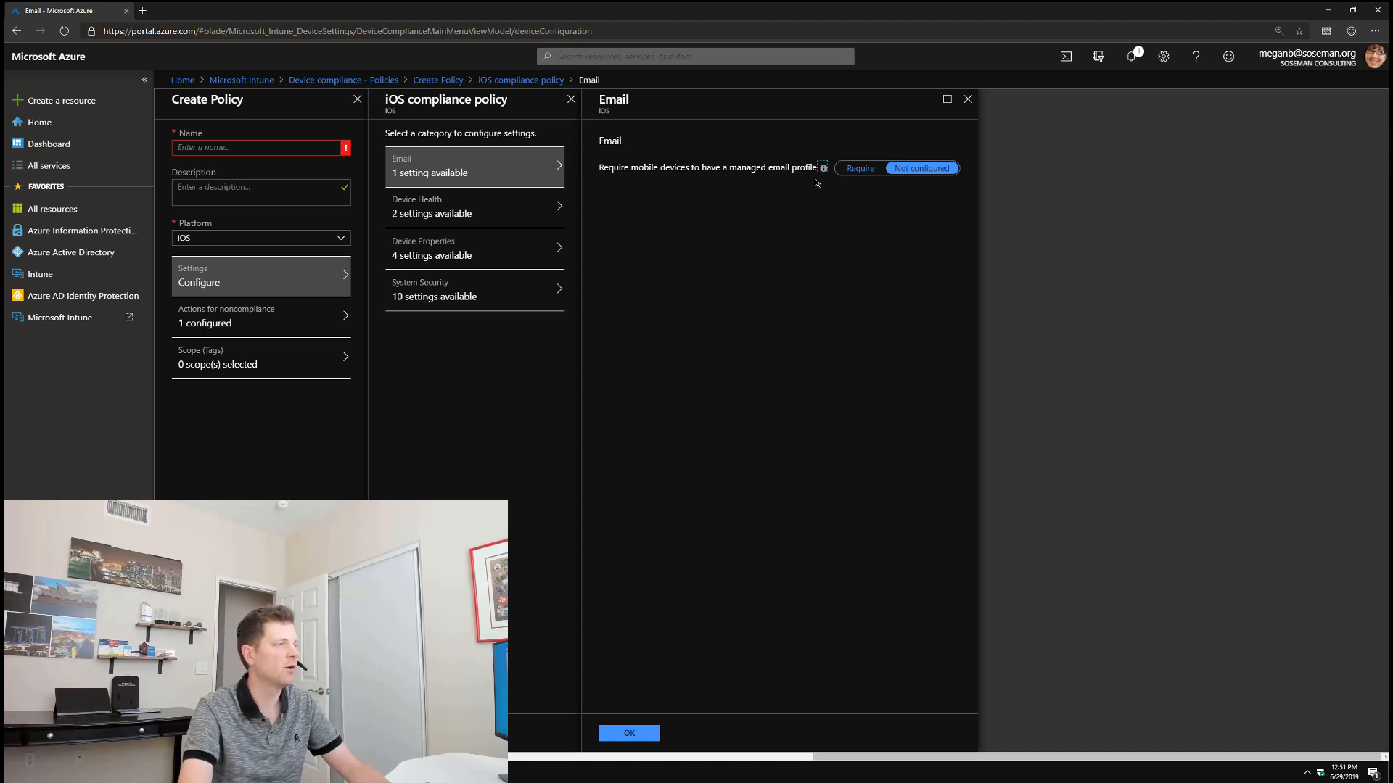
# Step: Try blocking jailbroken devices and review threat levels in Device Health, then discard the edits
pyautogui.click(478, 200)
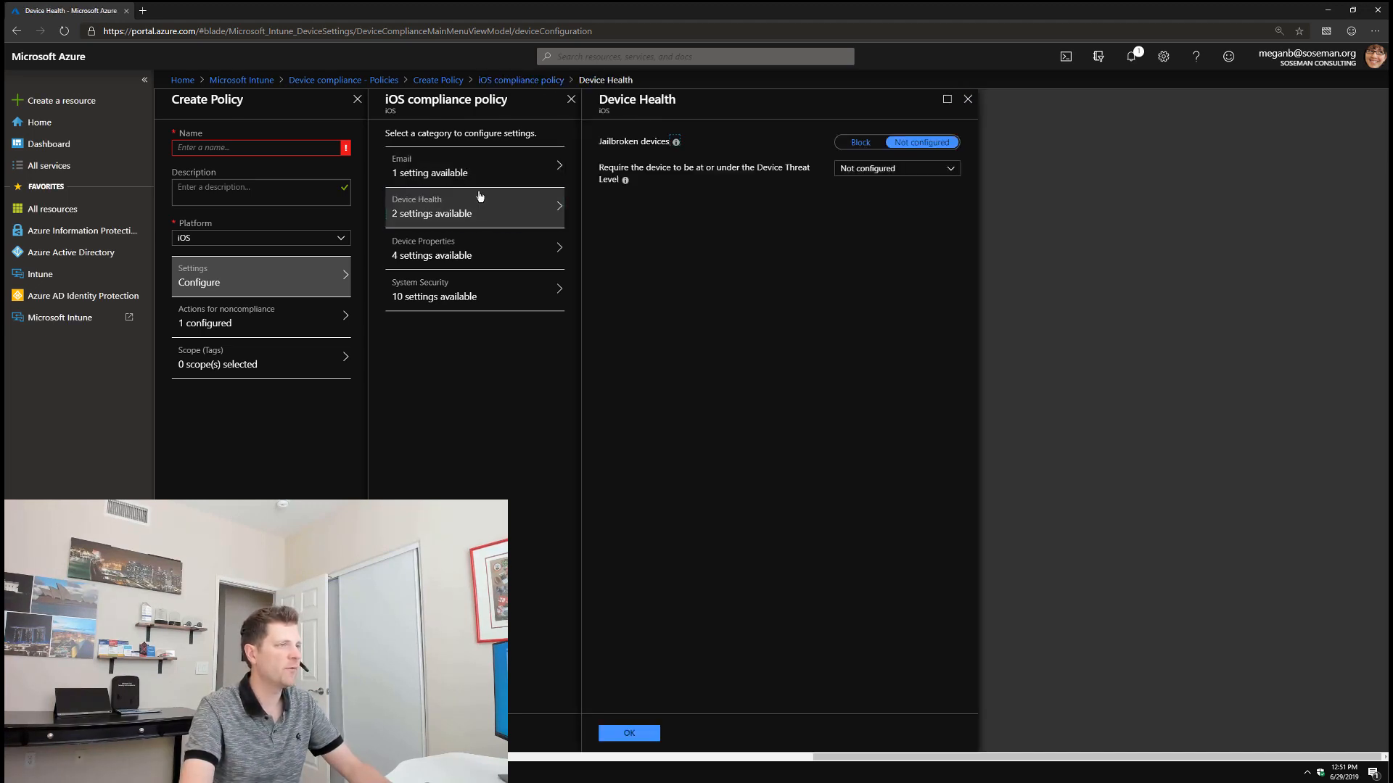
pyautogui.click(860, 142)
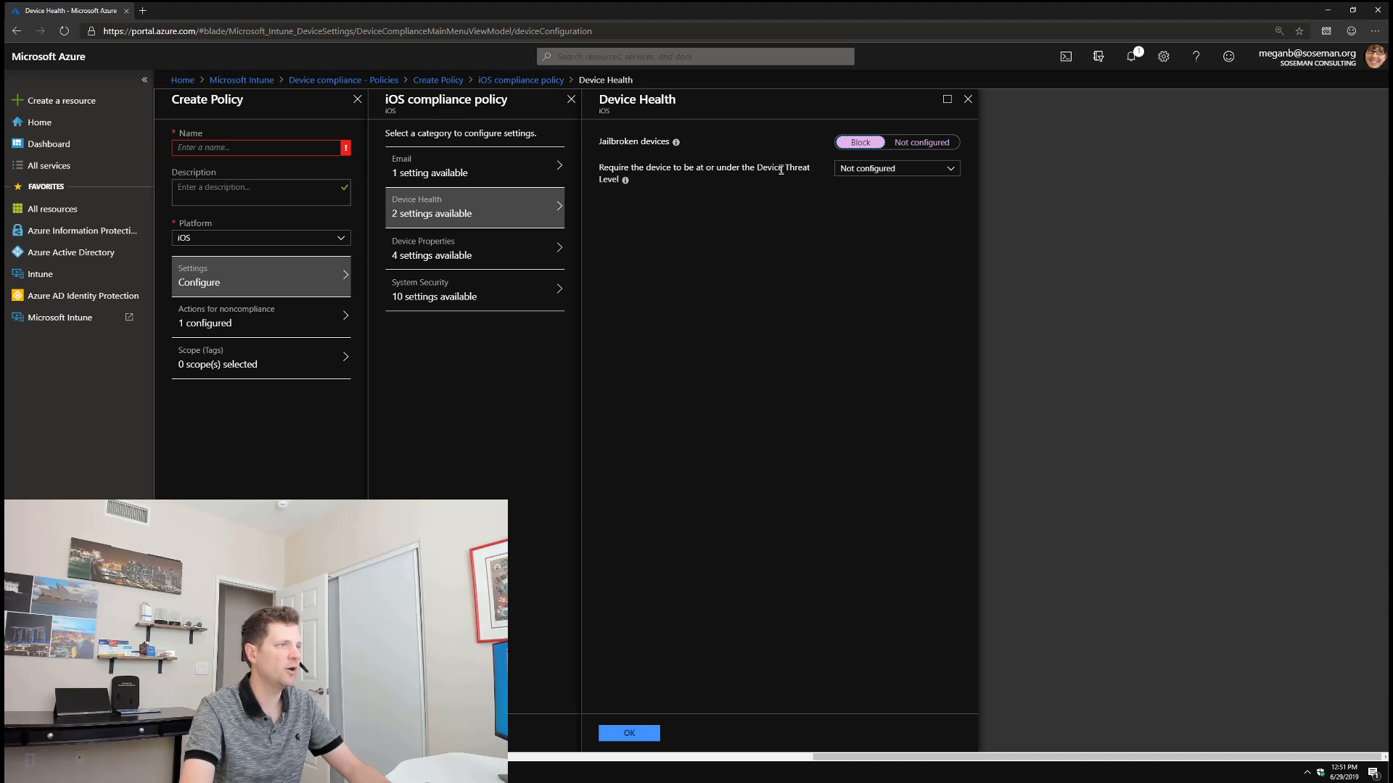
pyautogui.moveTo(756, 168); pyautogui.dragTo(809, 194)
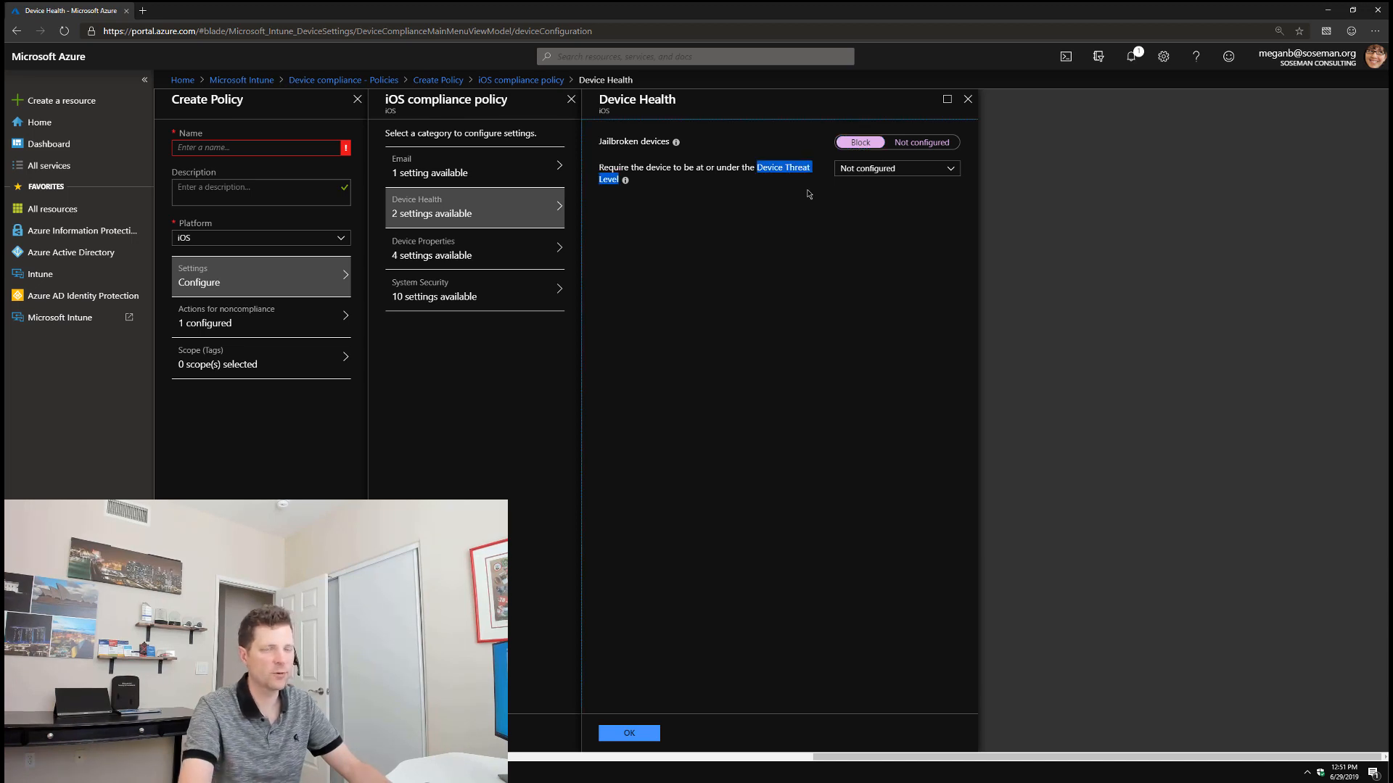
pyautogui.click(937, 170)
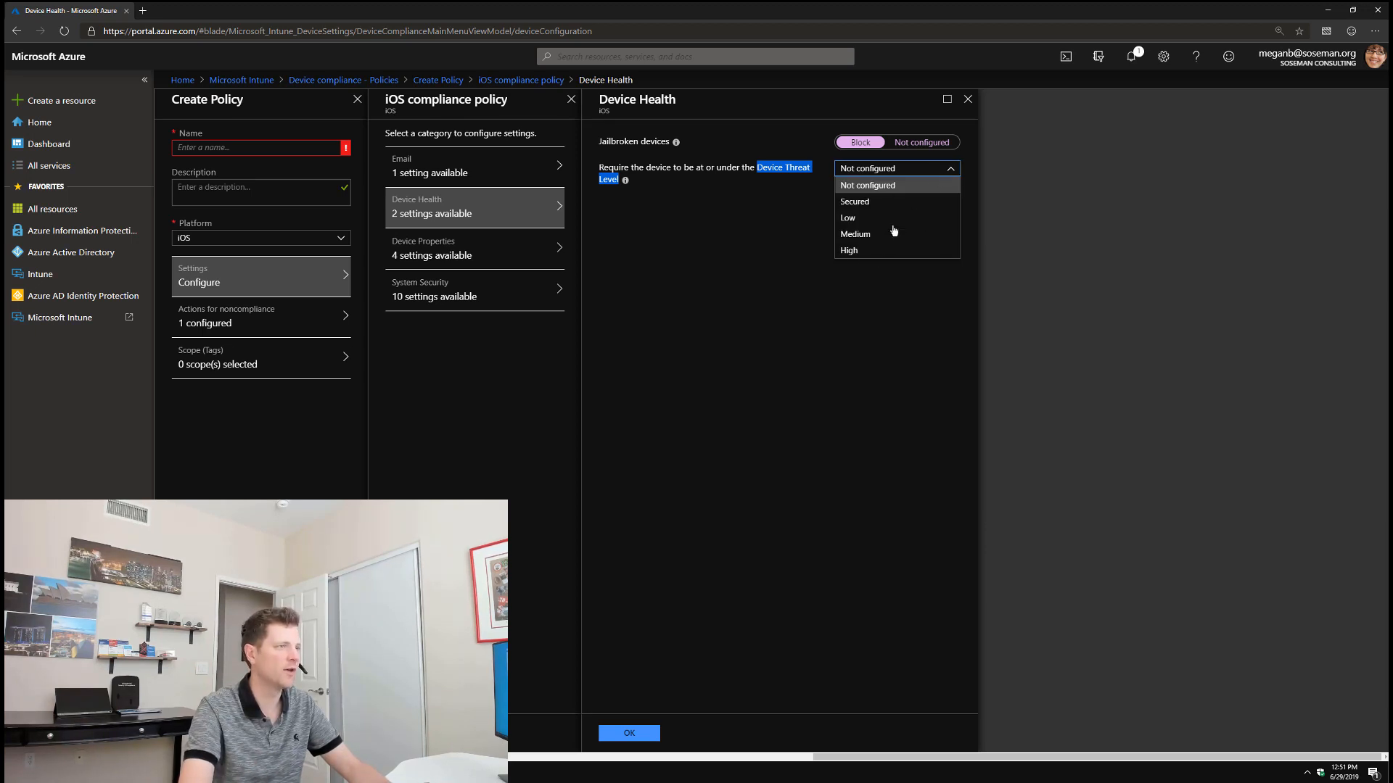
pyautogui.click(783, 229)
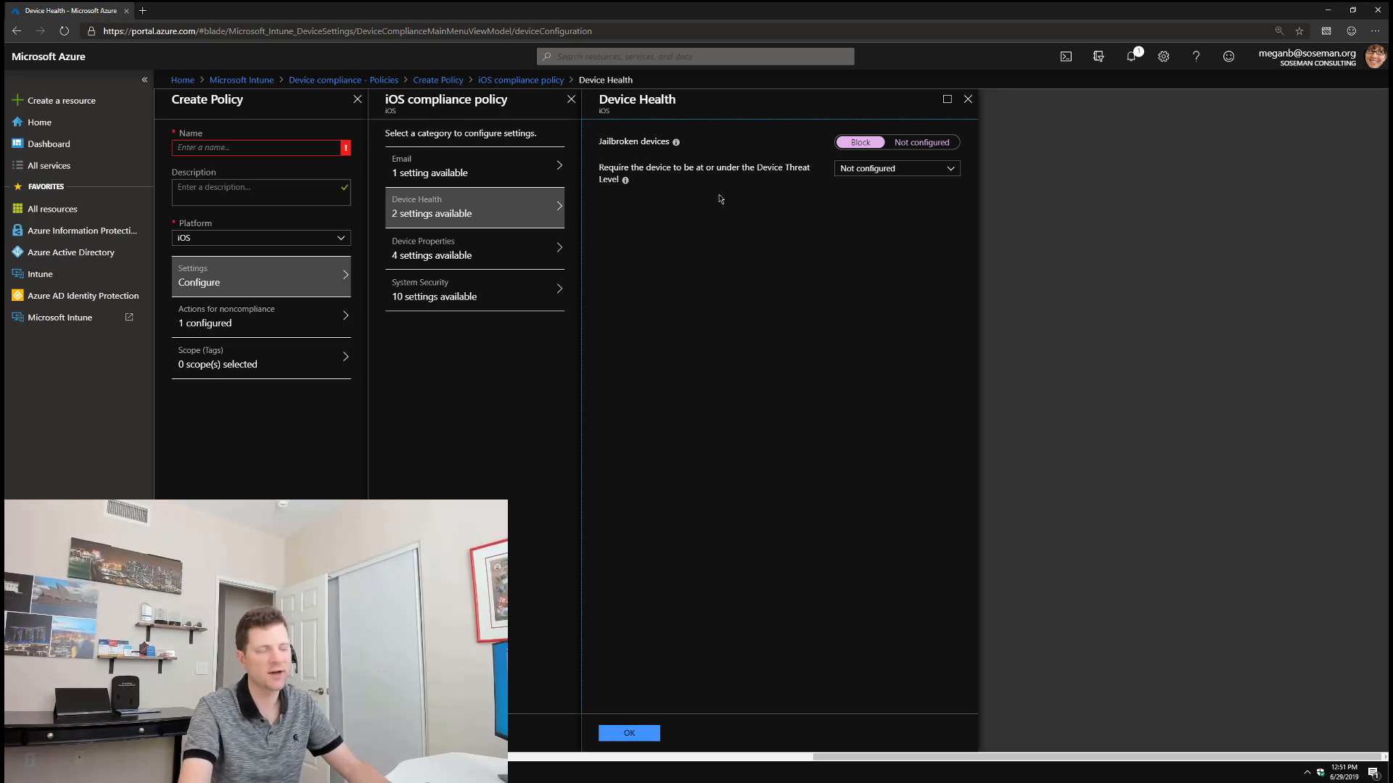
pyautogui.click(968, 99)
pyautogui.click(747, 92)
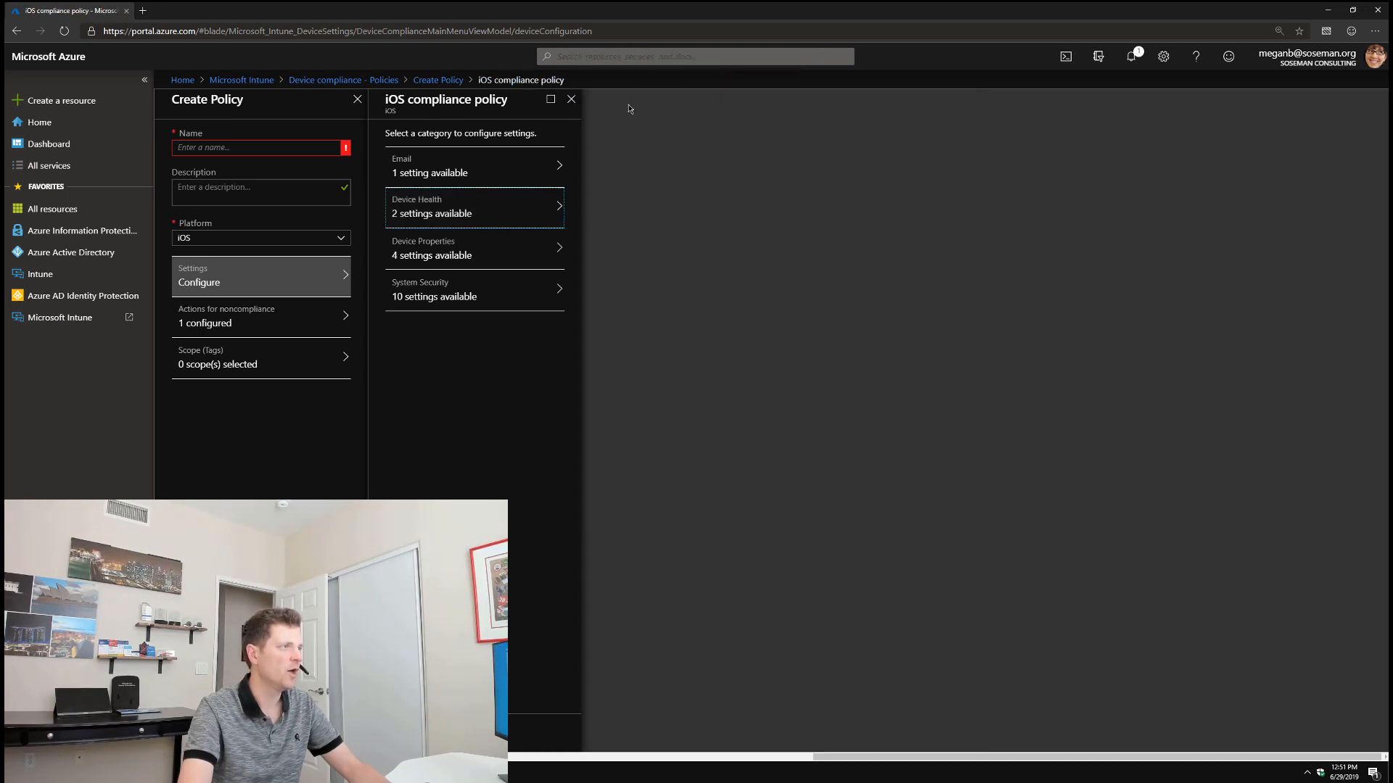
pyautogui.click(488, 275)
# Step: Review the Device Properties and System Security settings, then close the compliance settings blades
pyautogui.click(485, 258)
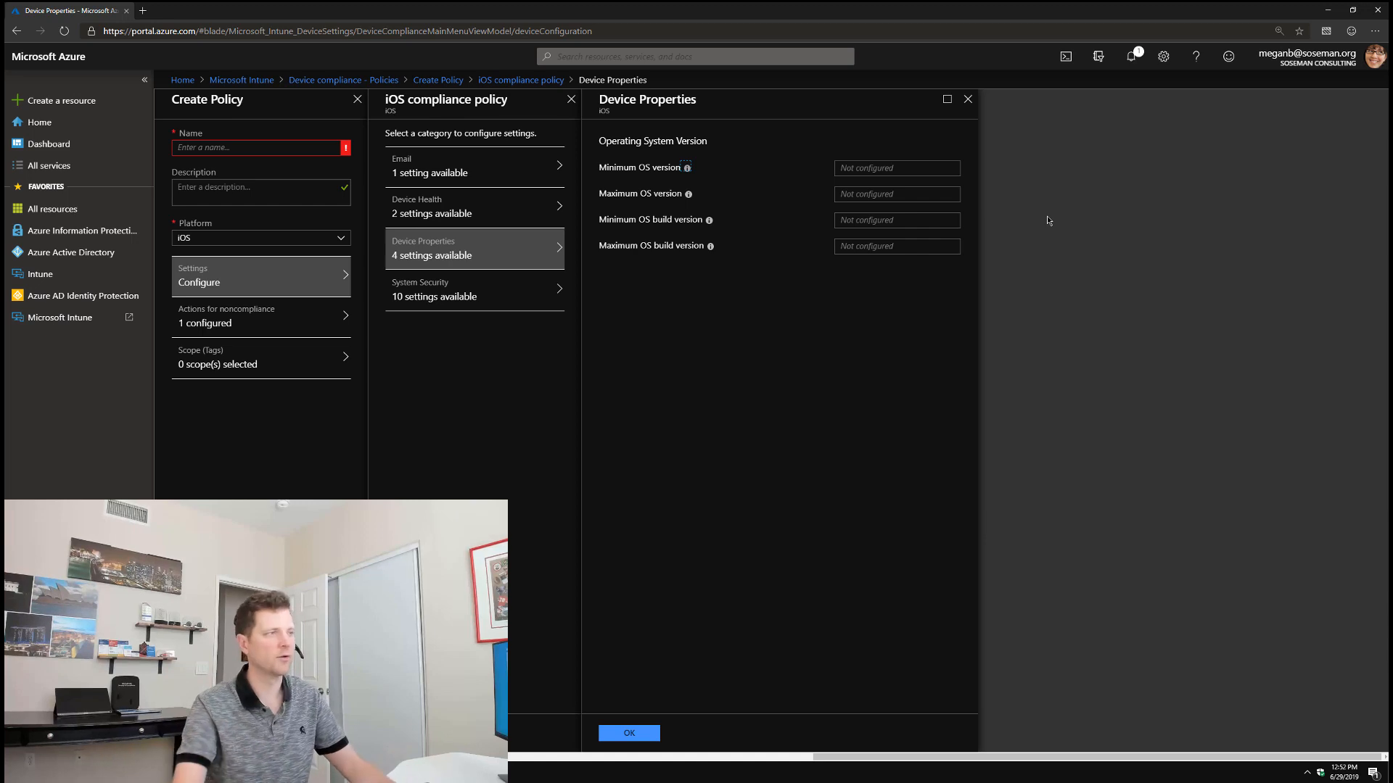
pyautogui.click(555, 297)
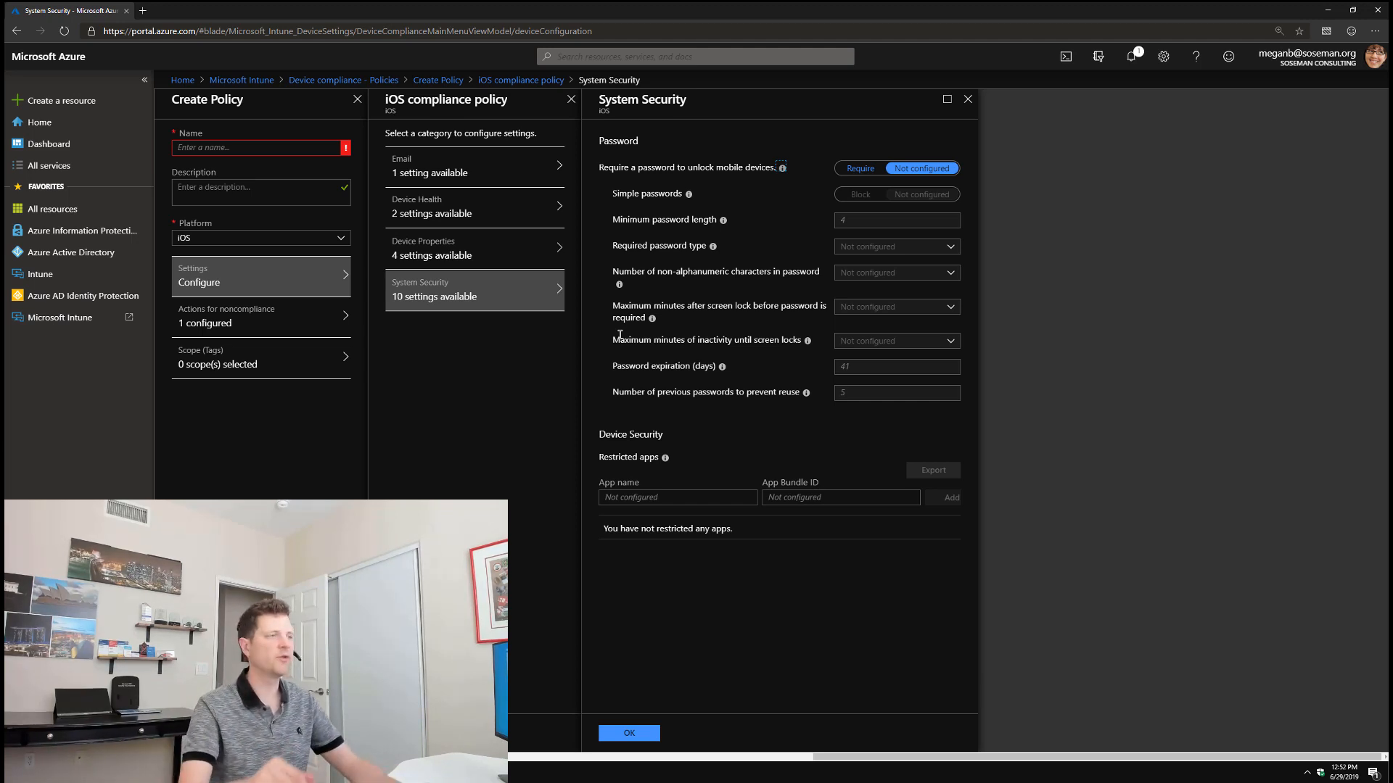
pyautogui.click(968, 99)
pyautogui.click(572, 101)
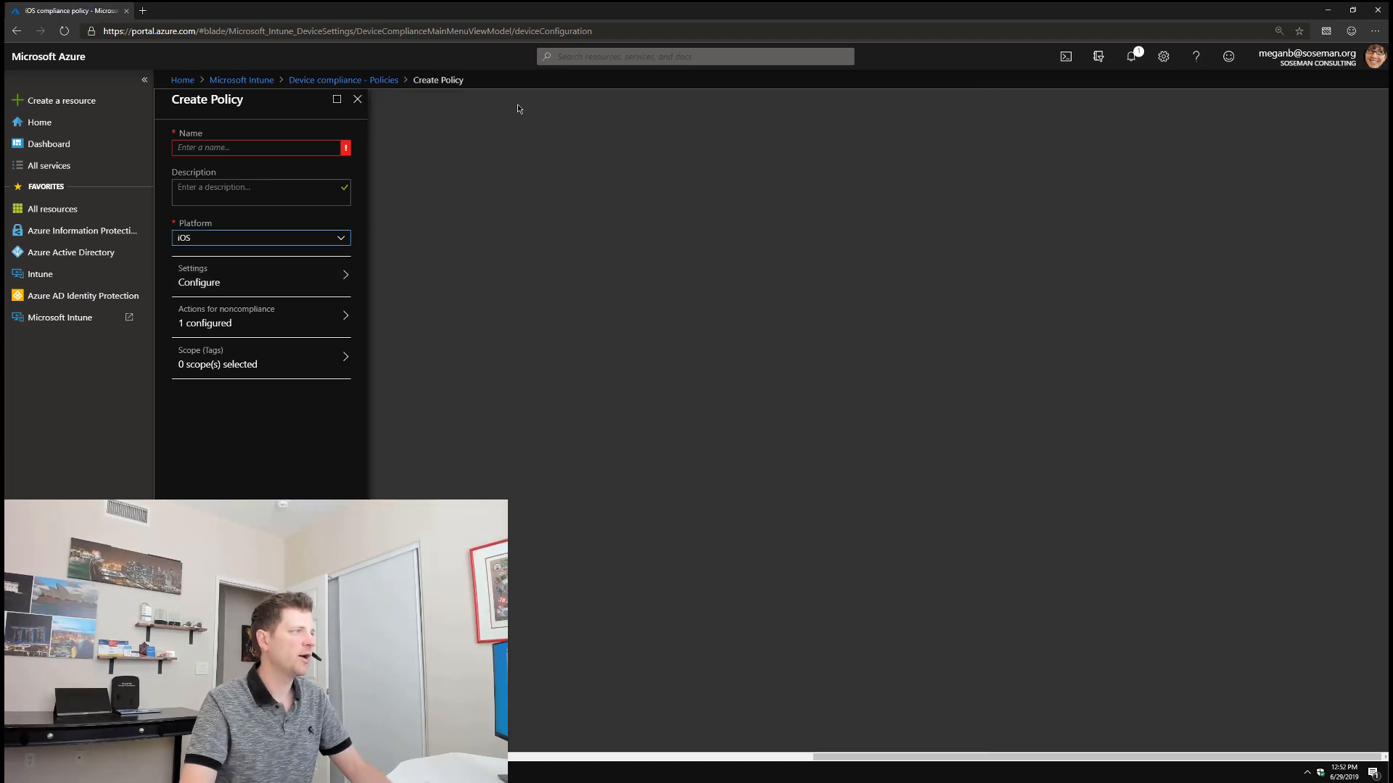
# Step: Discard the unsaved policy draft and go to the Device configuration profiles list
pyautogui.click(358, 100)
pyautogui.click(747, 92)
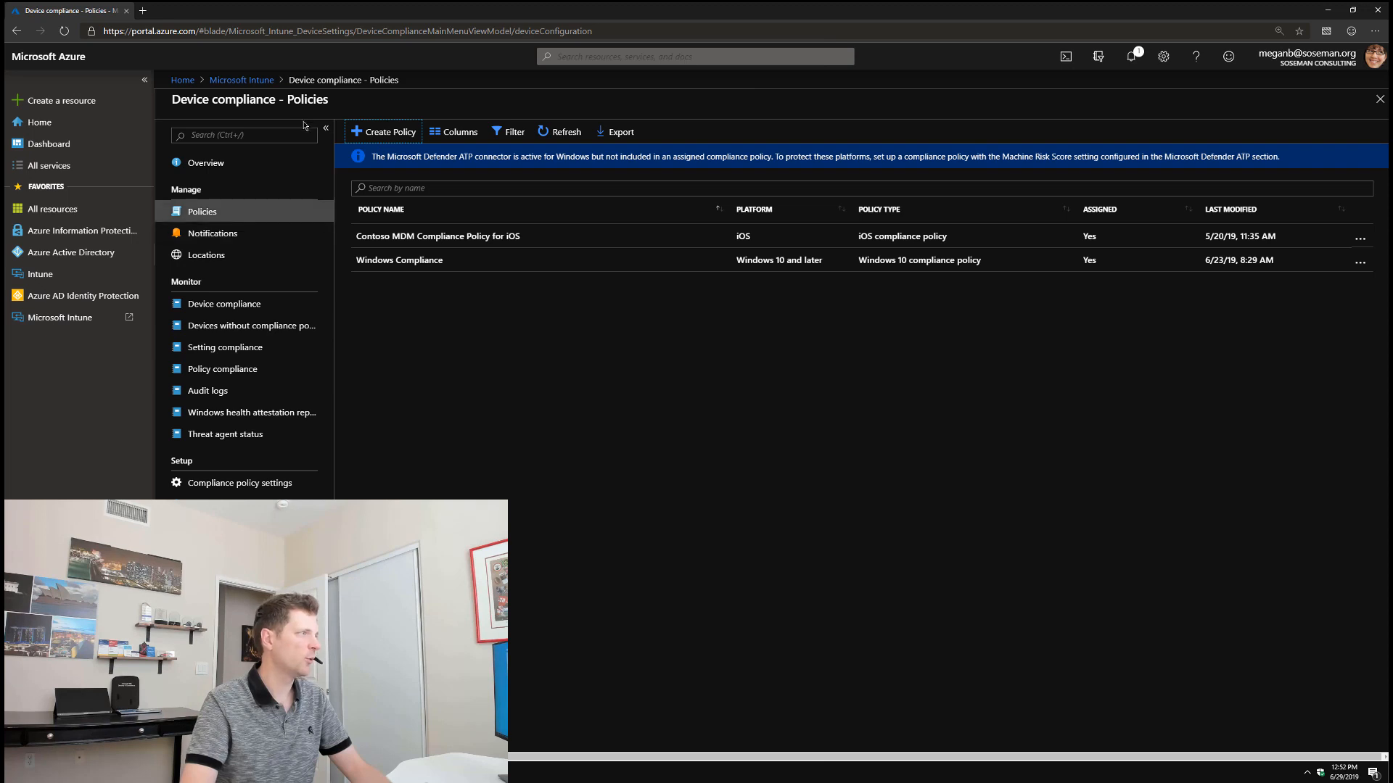
pyautogui.click(241, 80)
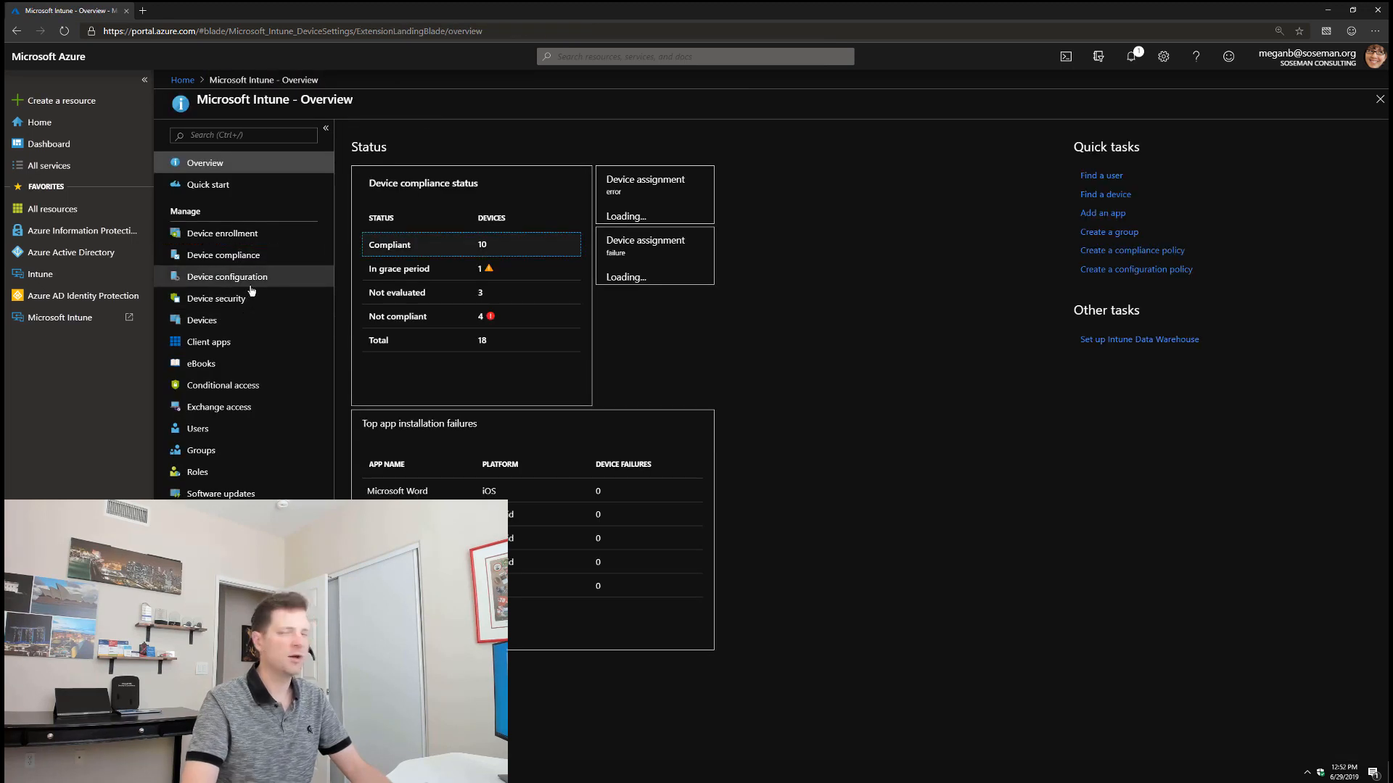
pyautogui.click(247, 277)
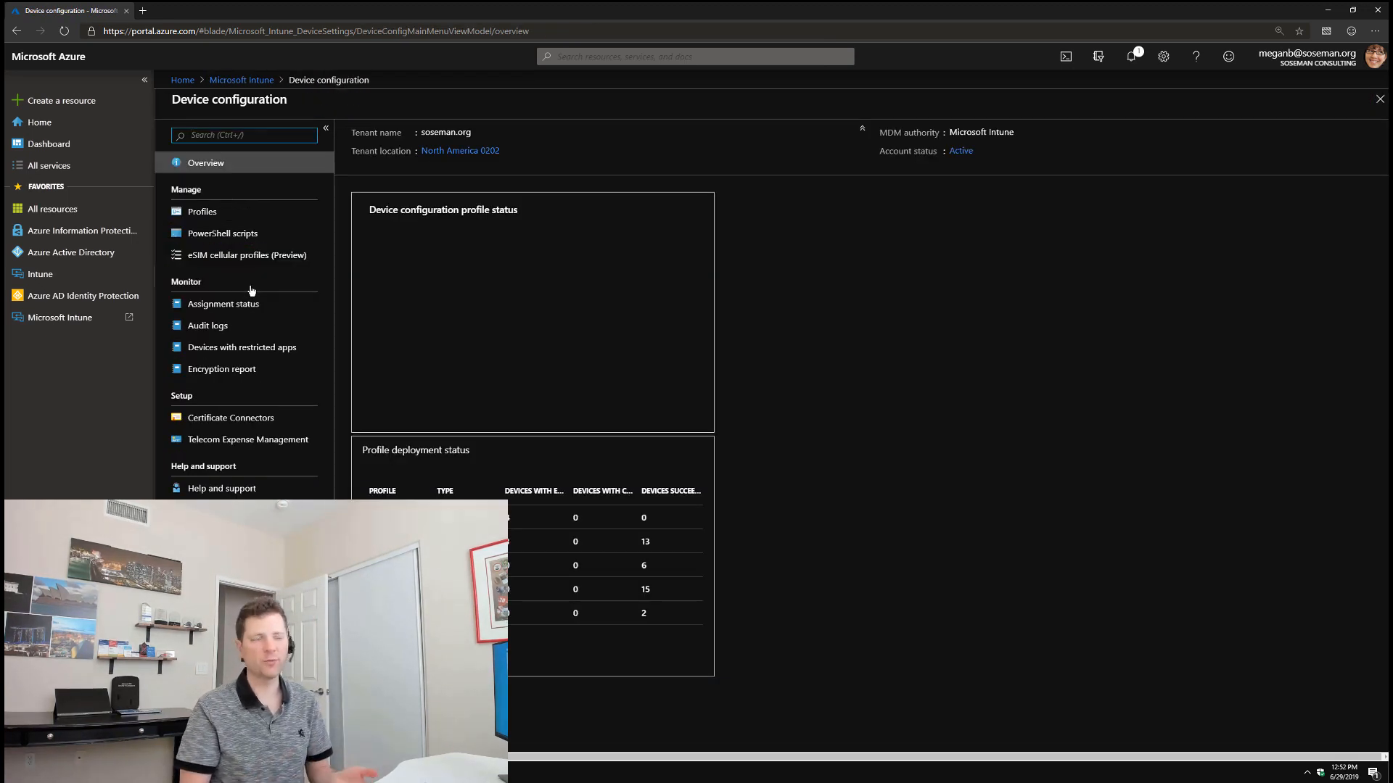
pyautogui.click(236, 212)
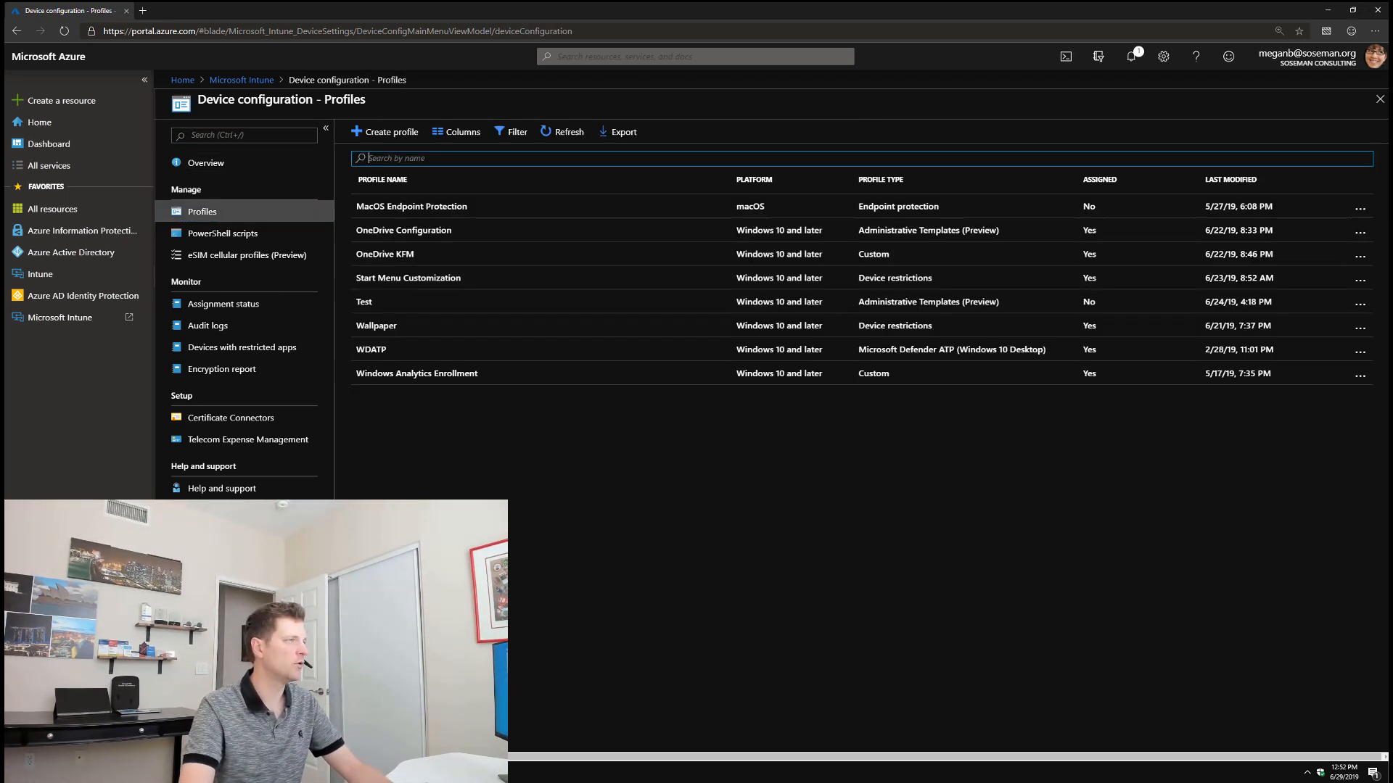
pyautogui.click(385, 132)
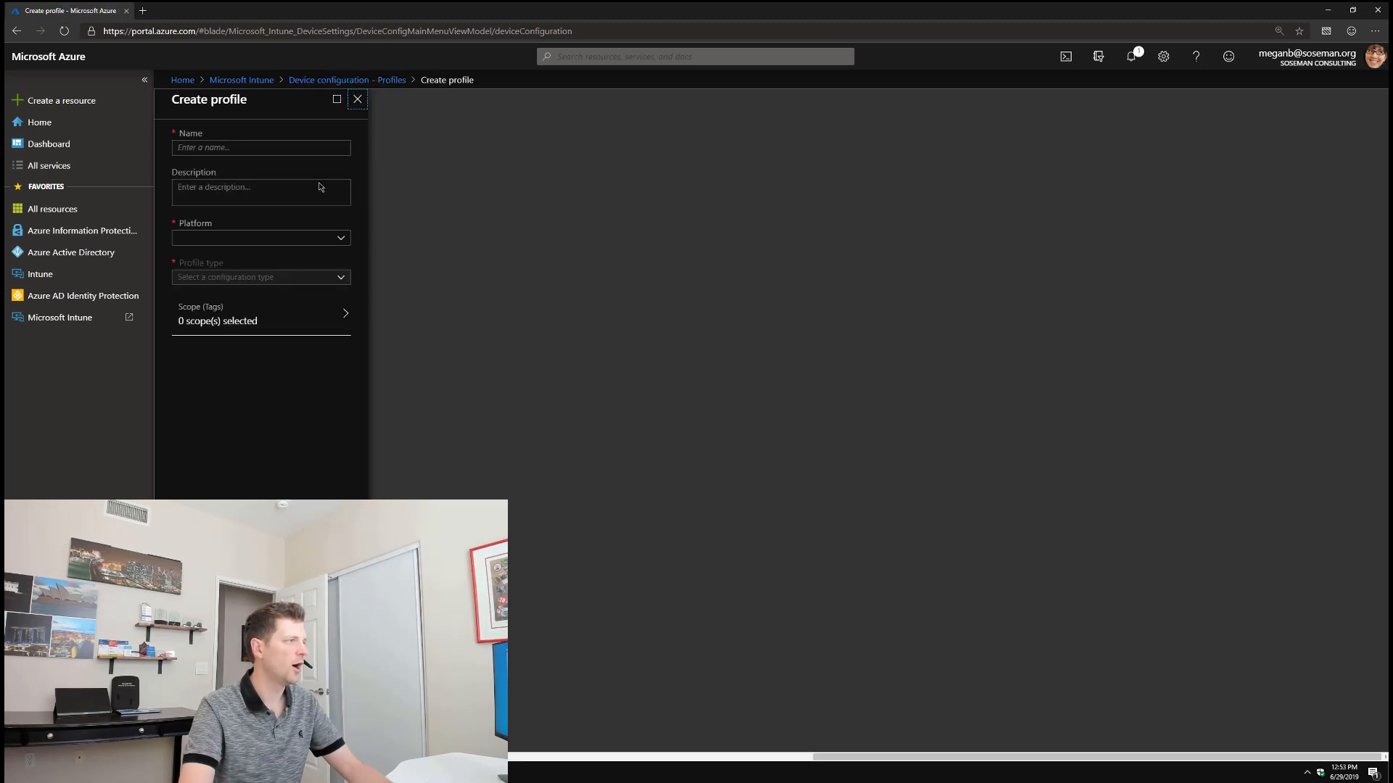
pyautogui.click(290, 239)
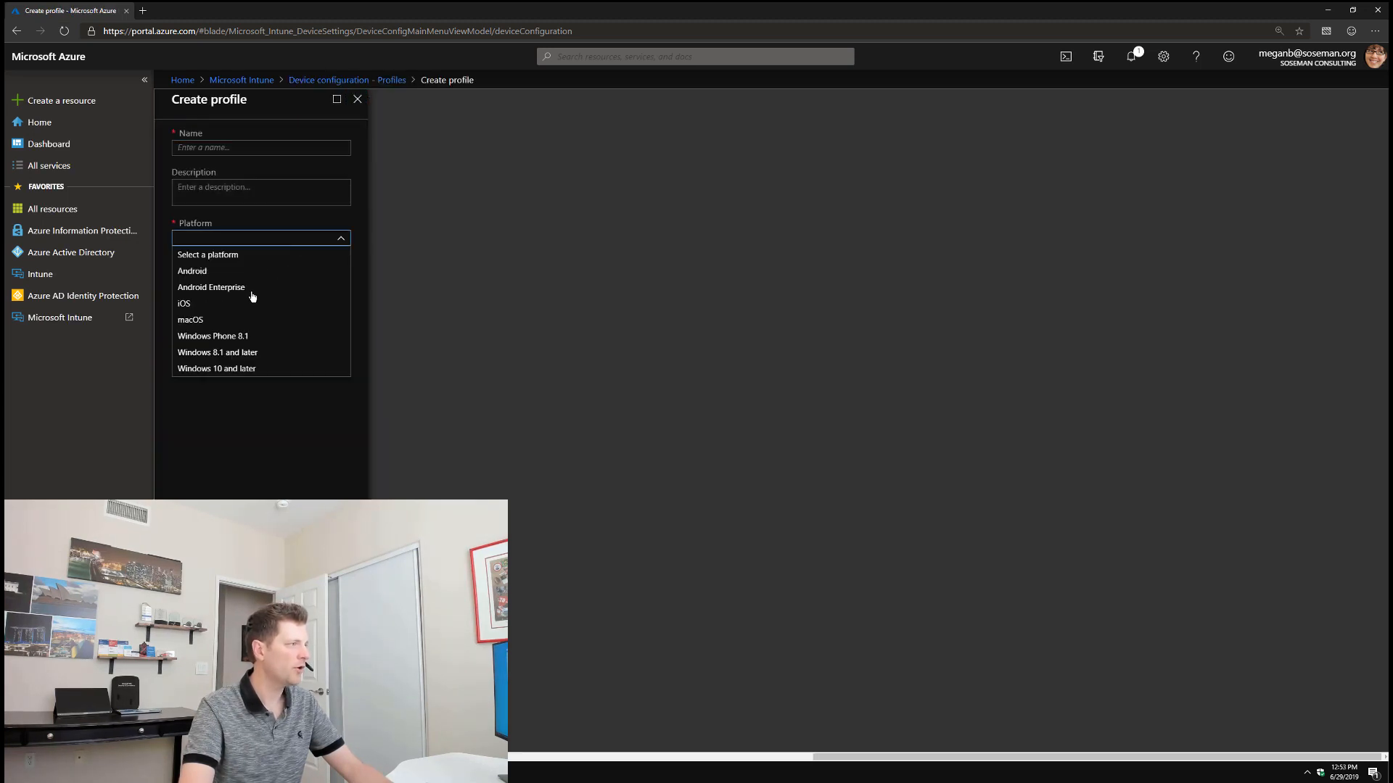
pyautogui.click(203, 303)
pyautogui.click(238, 278)
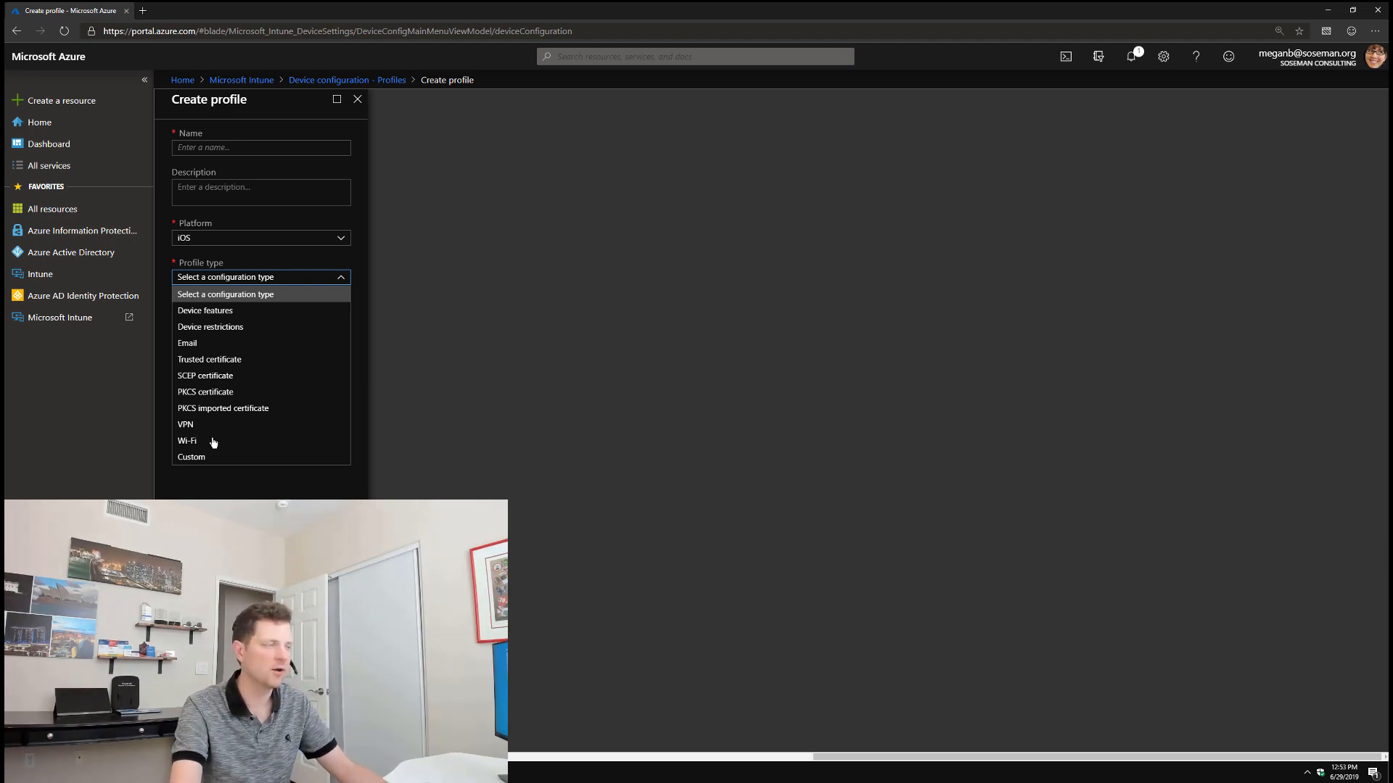
pyautogui.click(232, 327)
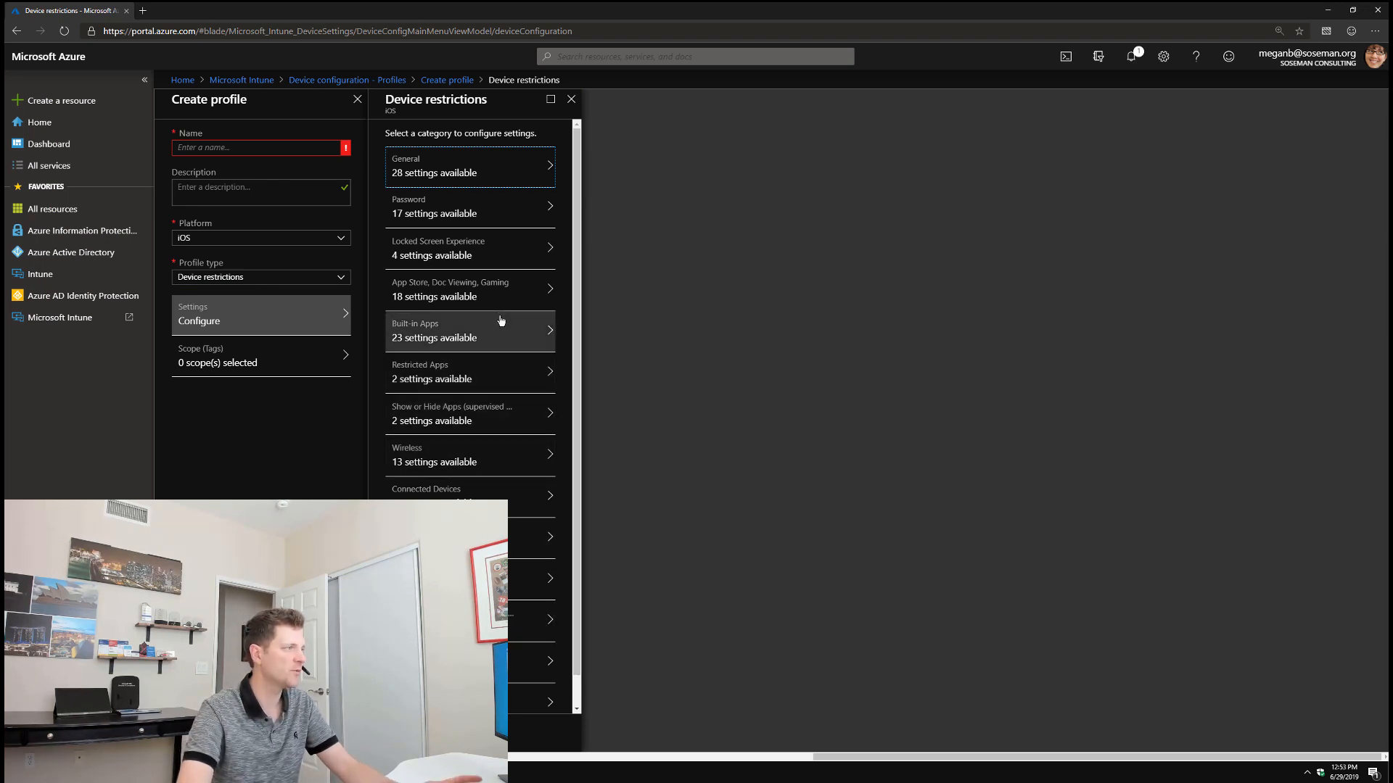
pyautogui.click(305, 278)
pyautogui.click(262, 313)
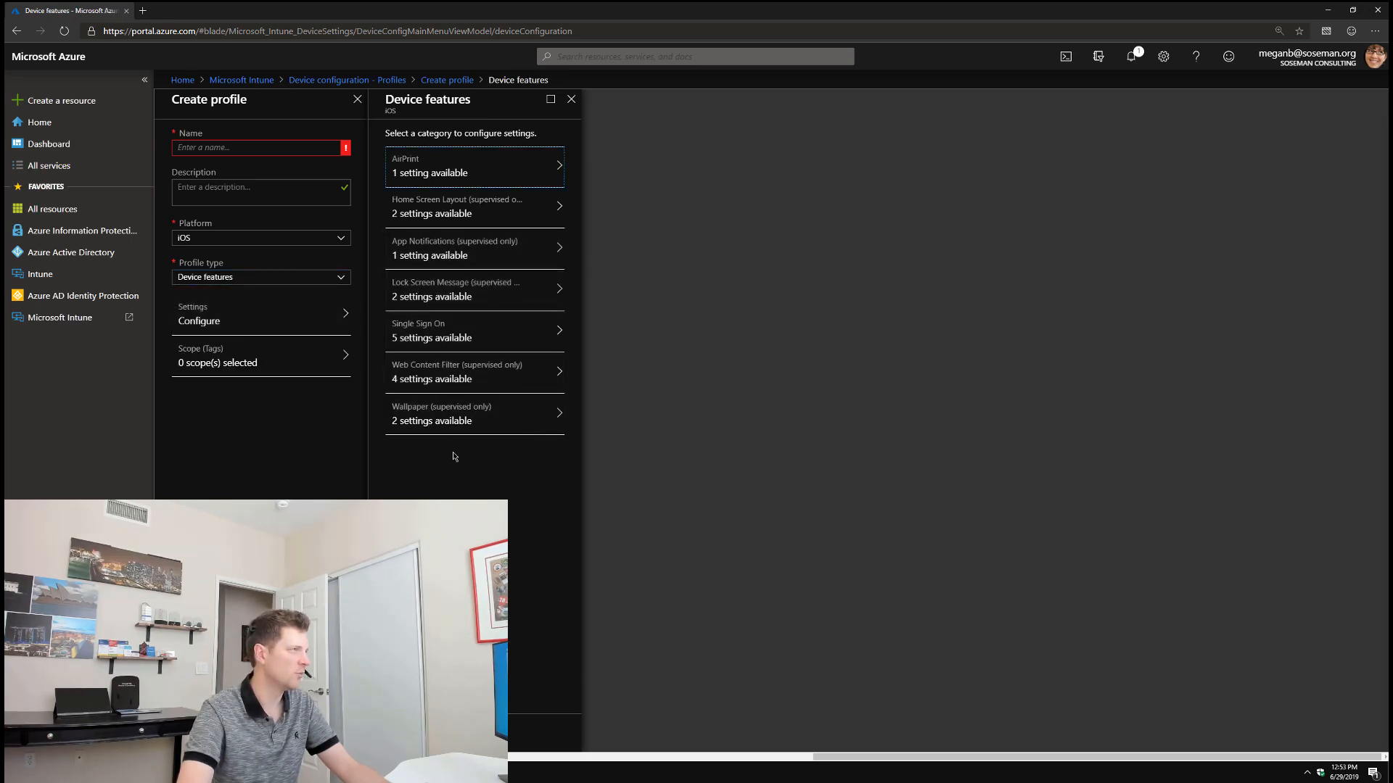
pyautogui.click(571, 99)
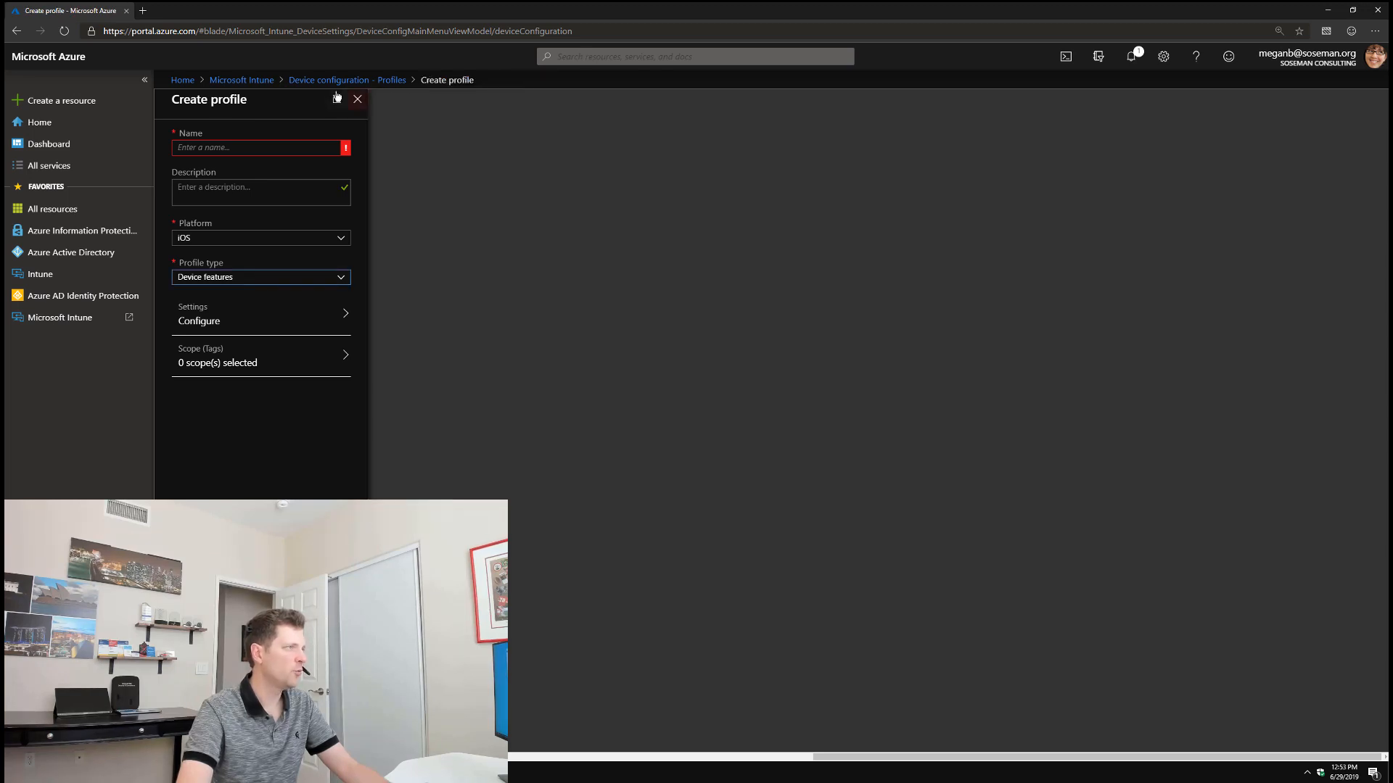
pyautogui.click(358, 100)
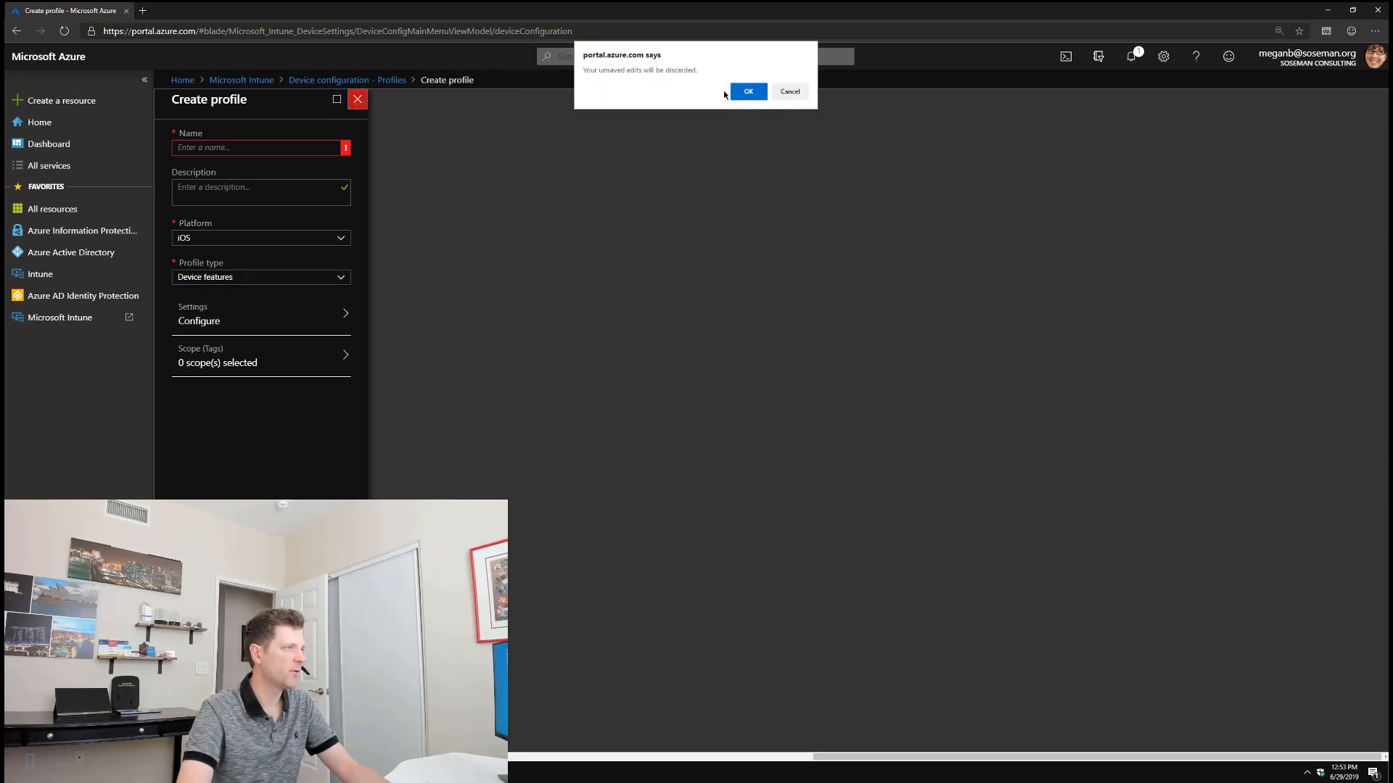
pyautogui.click(736, 89)
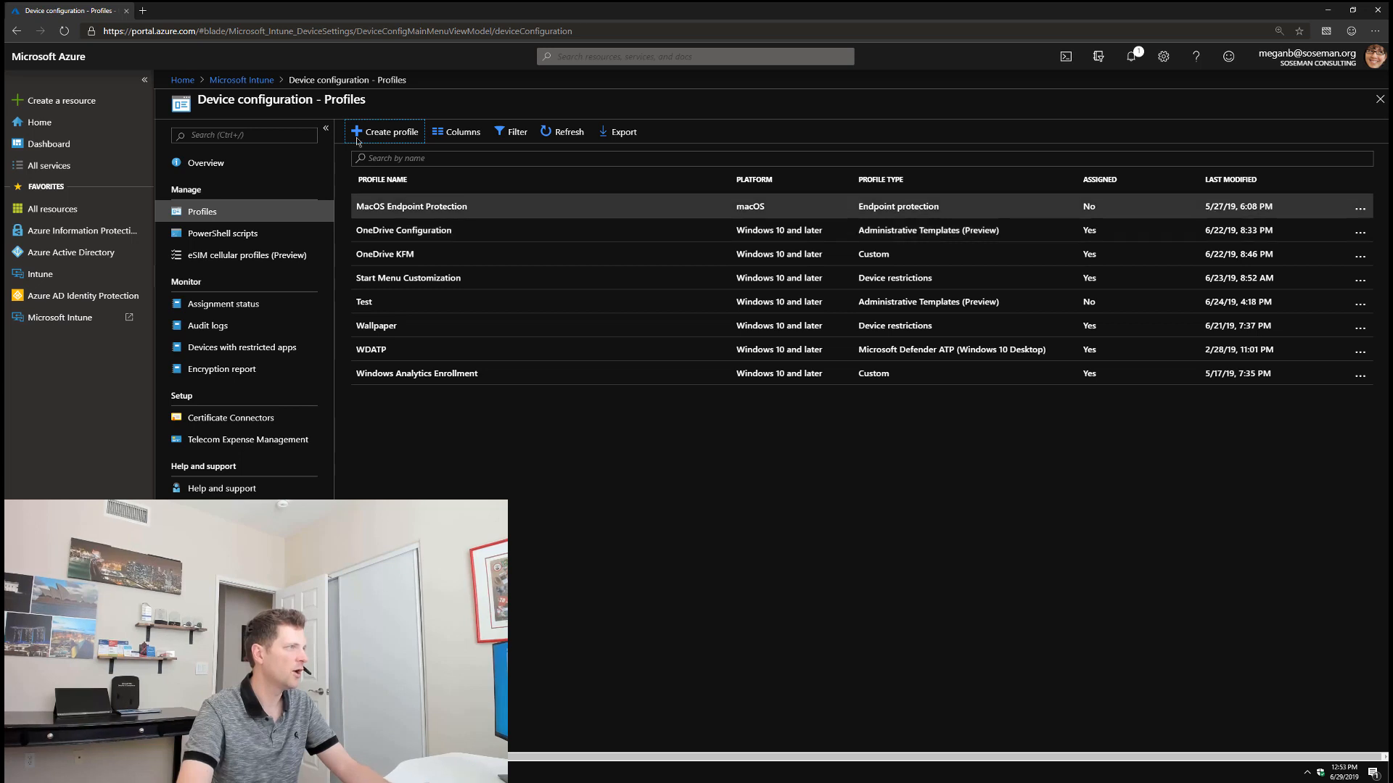
pyautogui.click(250, 79)
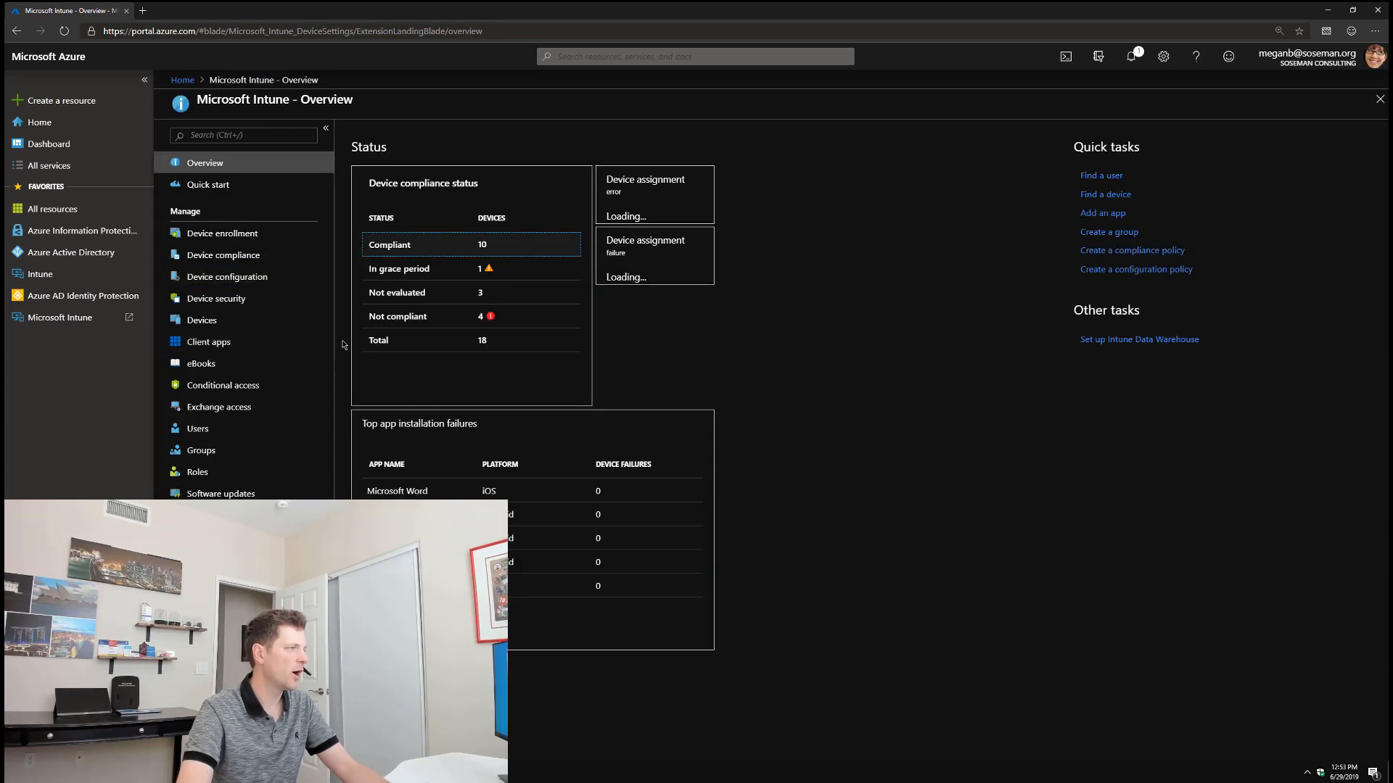
pyautogui.click(320, 348)
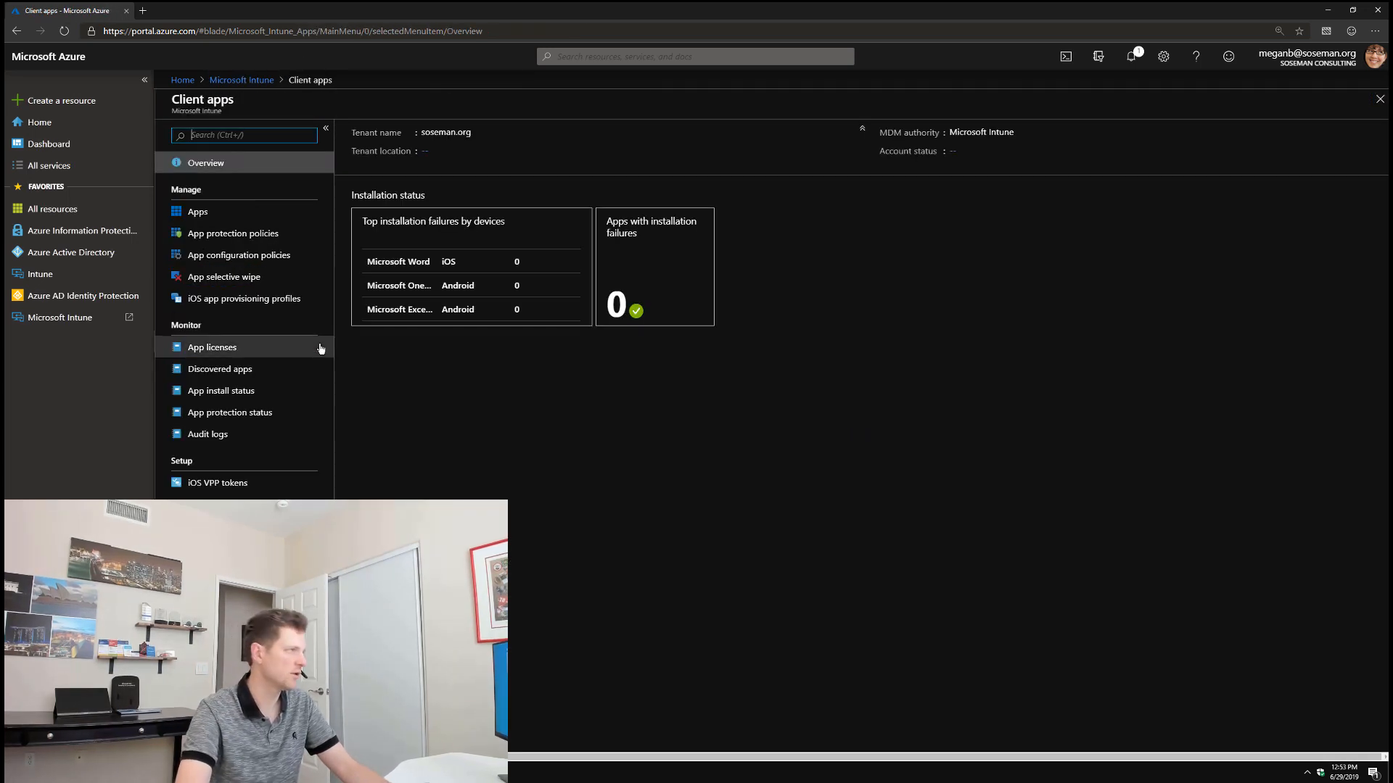
pyautogui.click(264, 212)
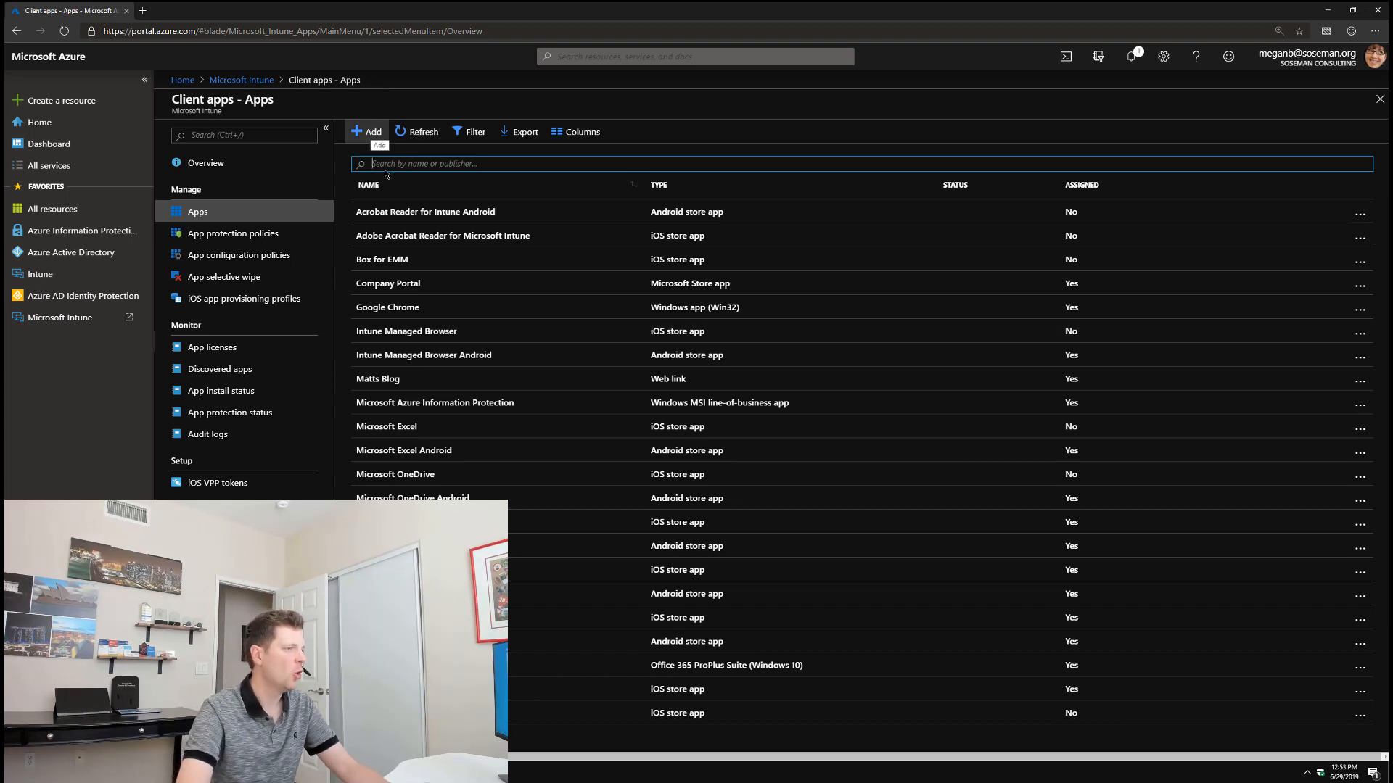
pyautogui.click(537, 522)
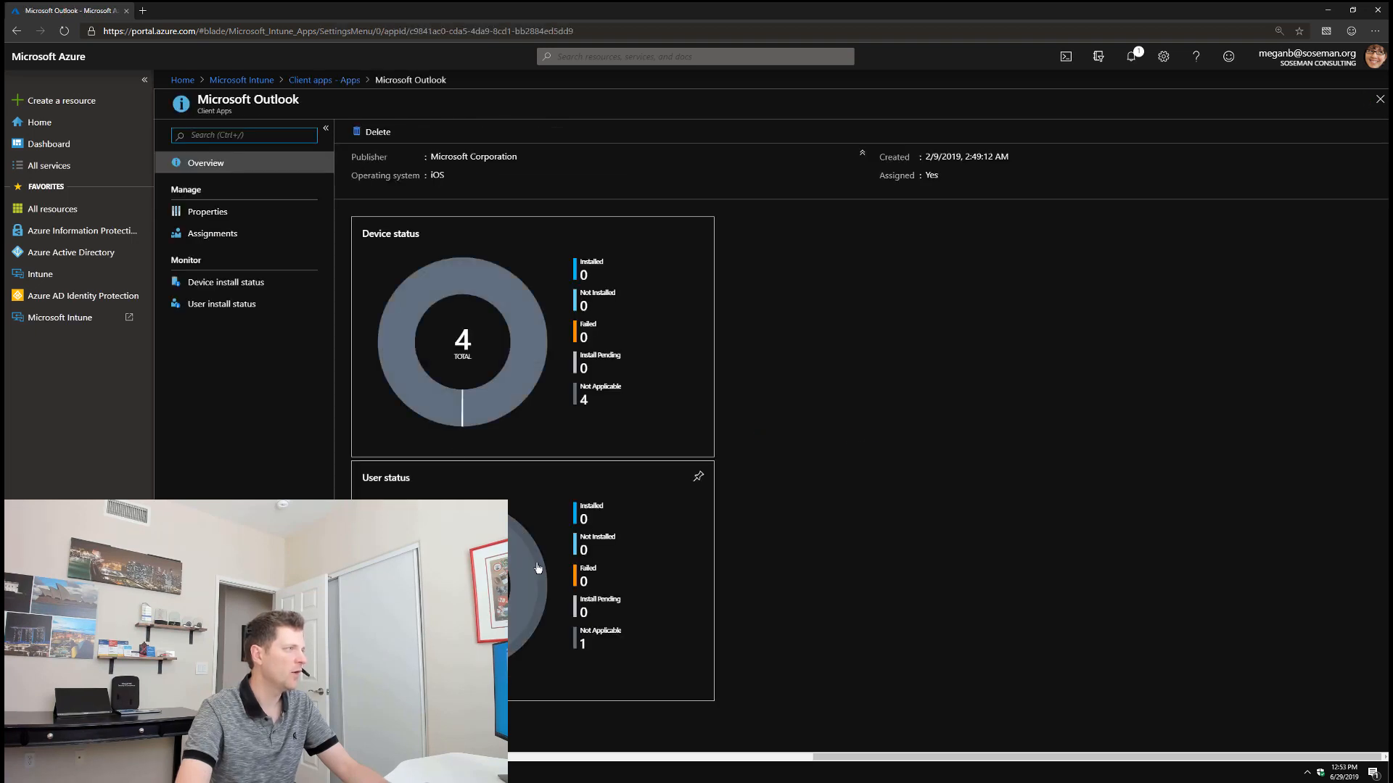
pyautogui.click(276, 233)
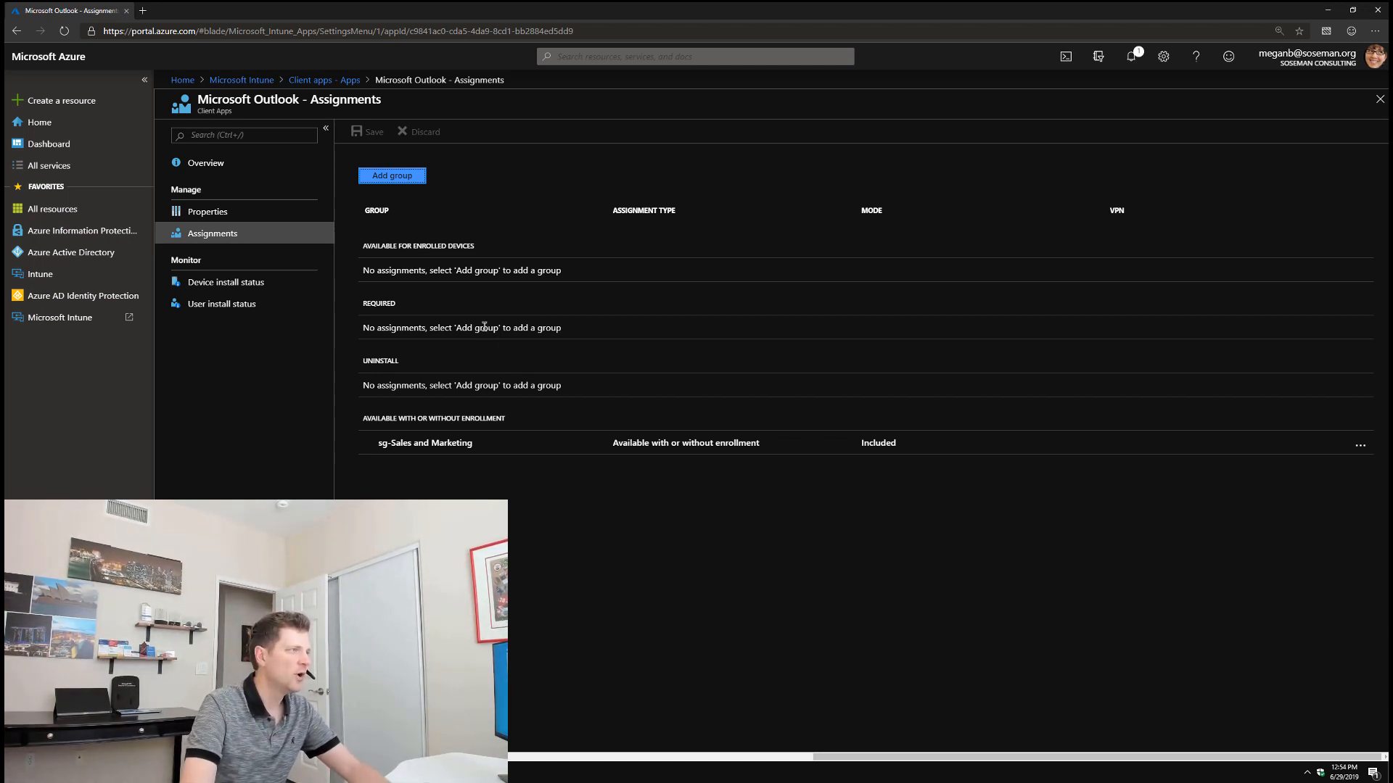
pyautogui.click(391, 175)
pyautogui.click(645, 275)
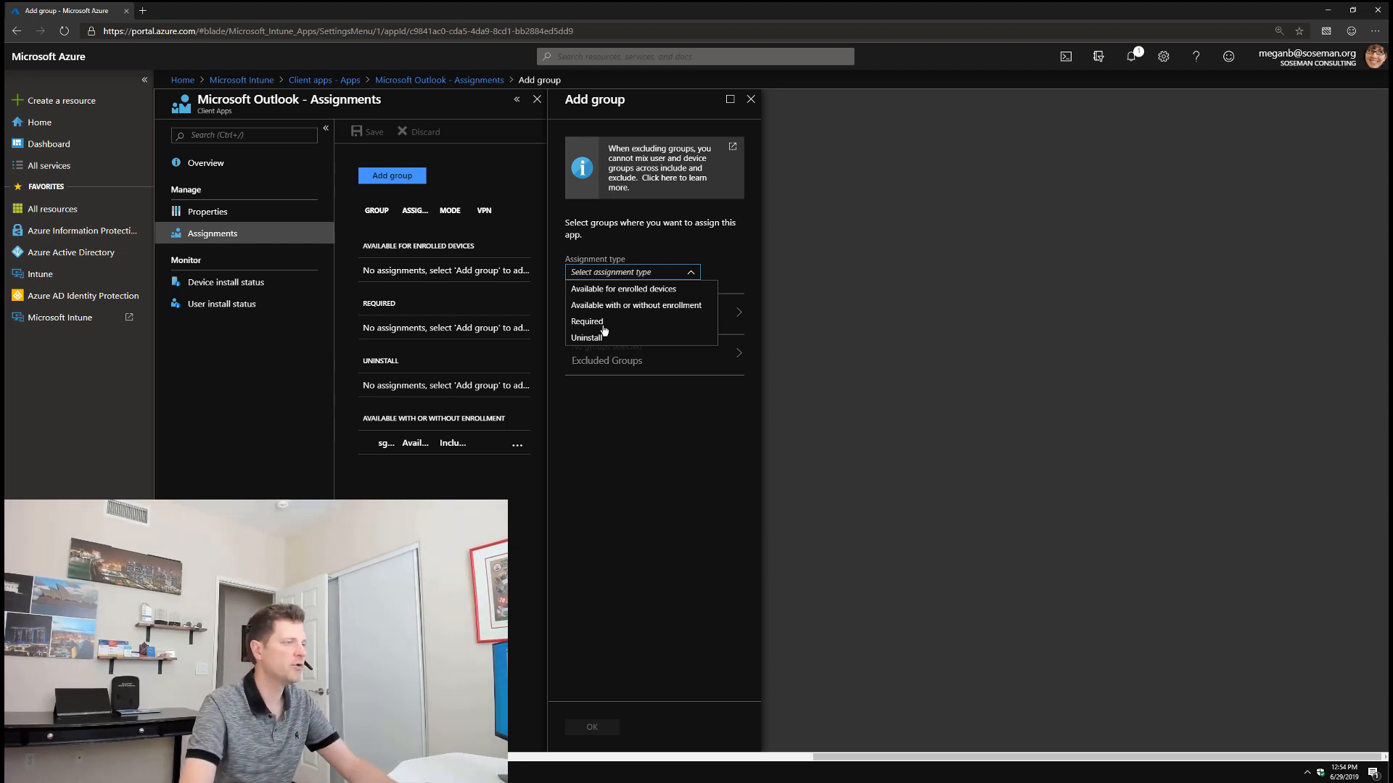
pyautogui.click(750, 99)
pyautogui.click(1377, 102)
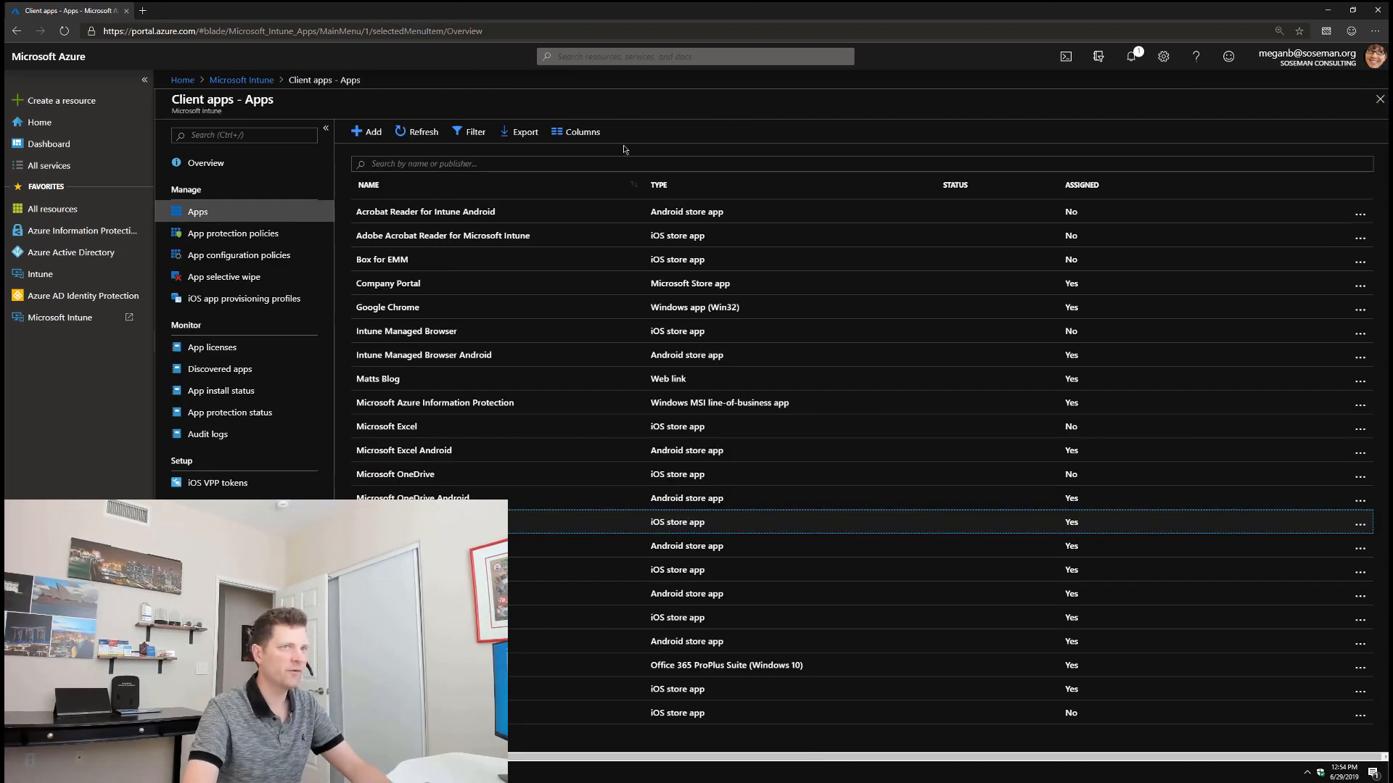
# Step: Close the Client apps list blade
pyautogui.click(1378, 99)
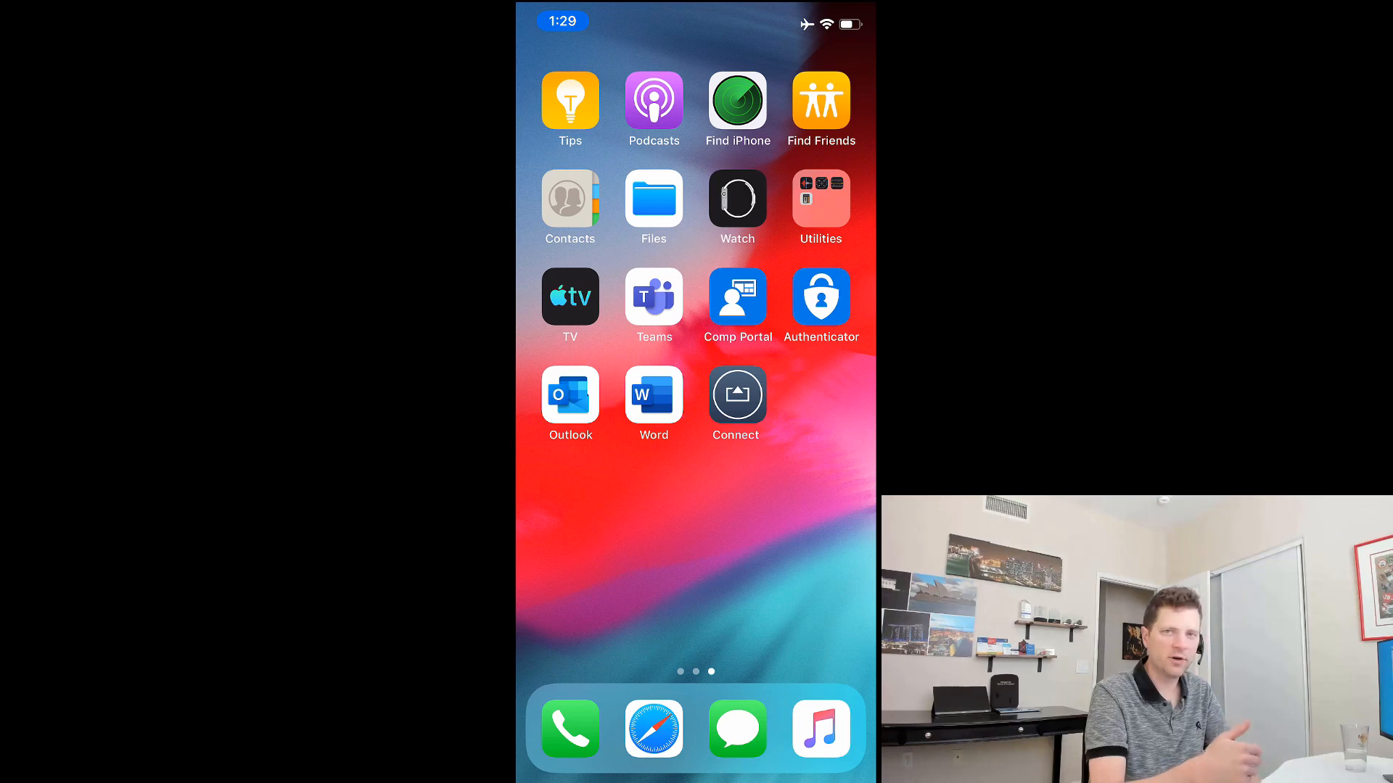
# Step: Begin enrolling this iPhone from Company Portal's Devices tab, continuing past the privacy and What's next screens
pyautogui.click(738, 296)
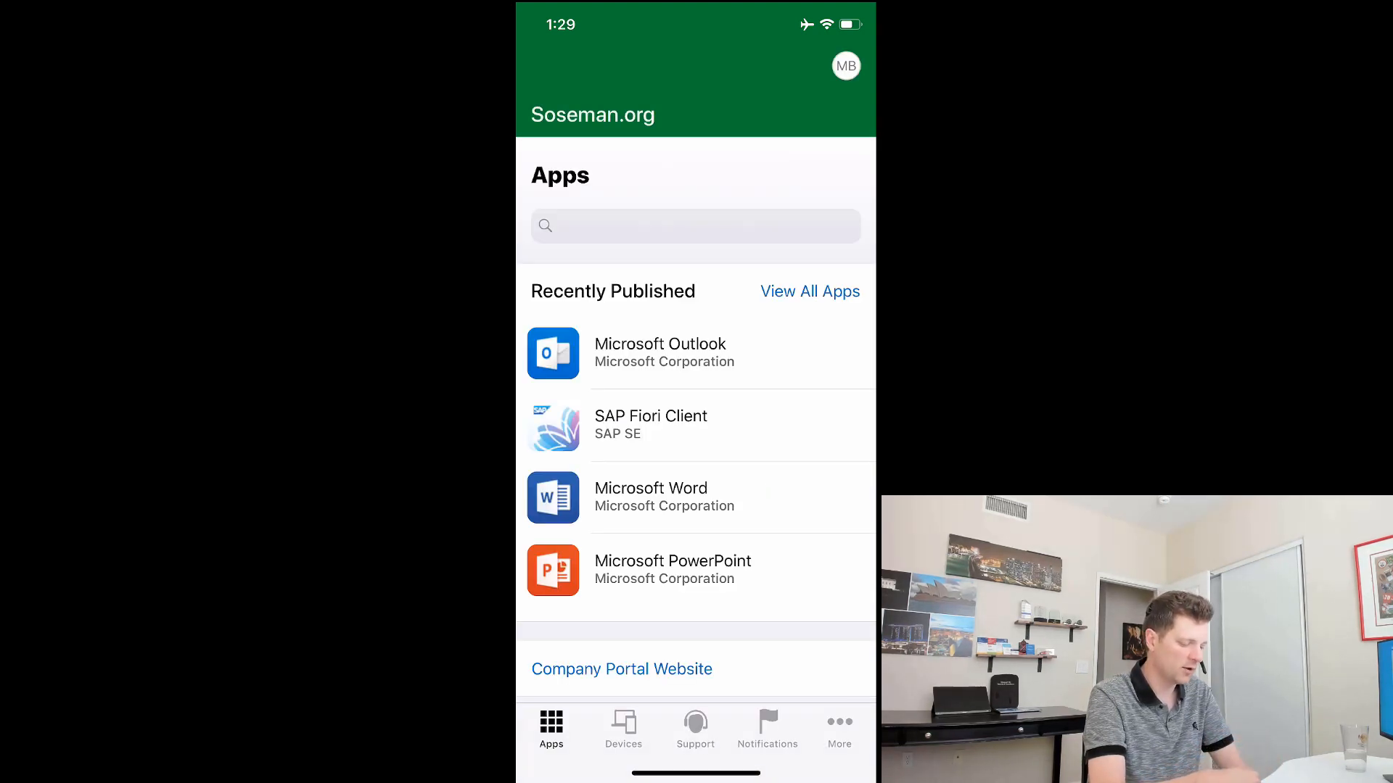
pyautogui.click(623, 728)
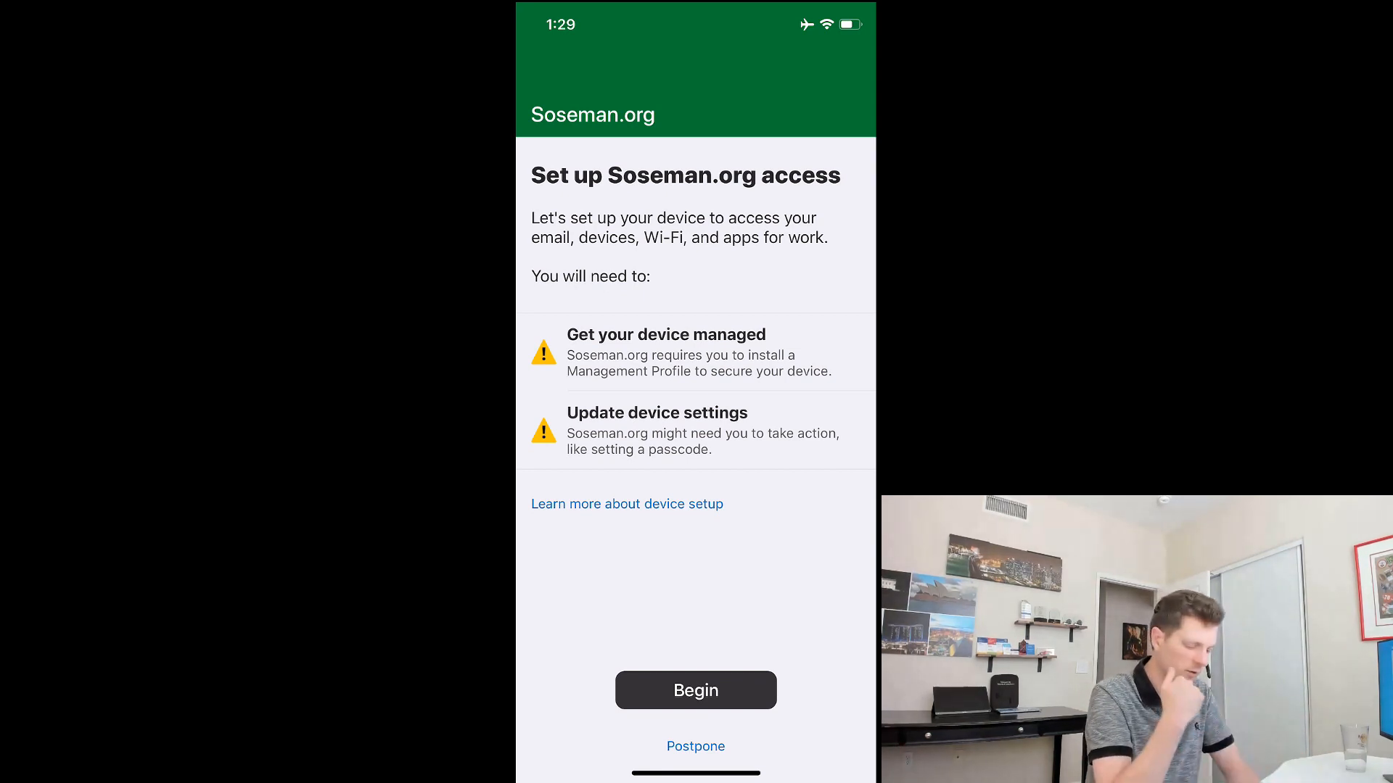
pyautogui.click(696, 691)
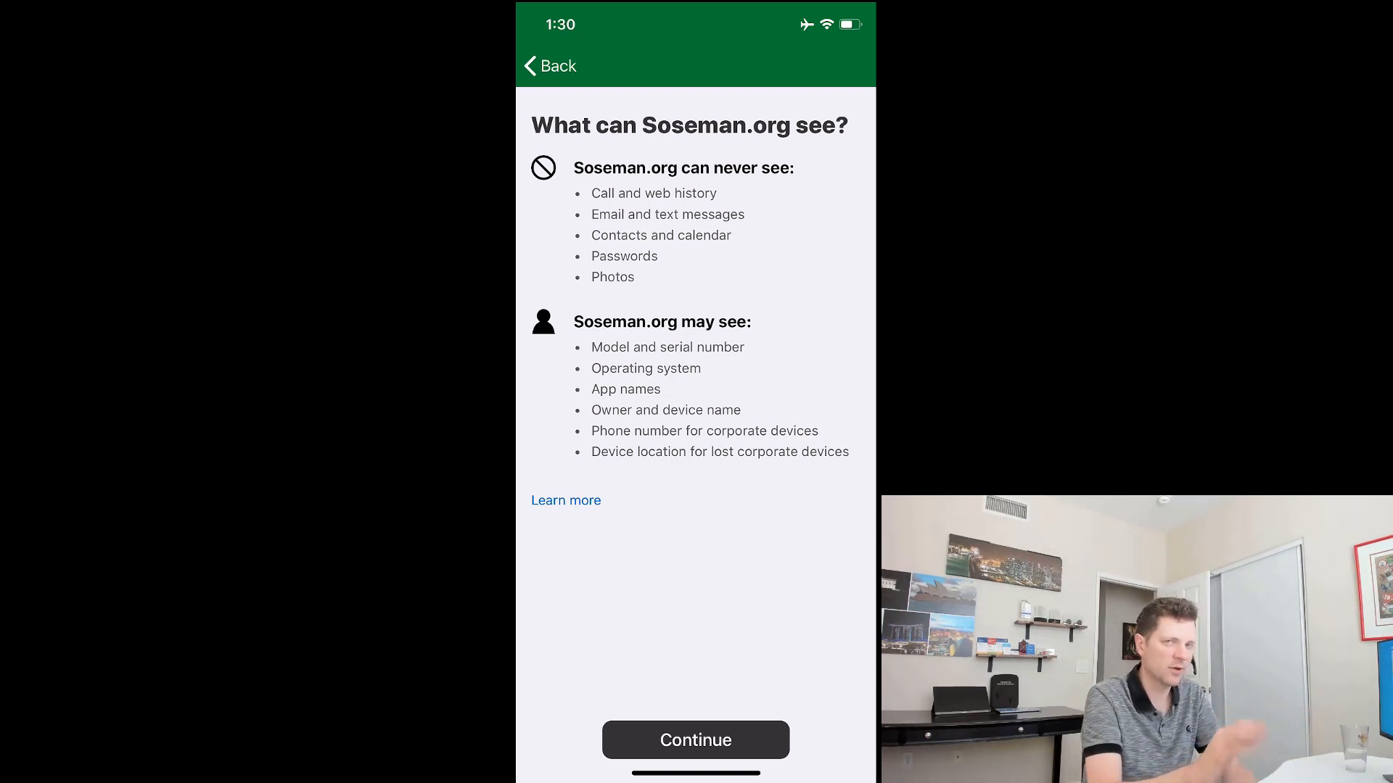
pyautogui.click(696, 740)
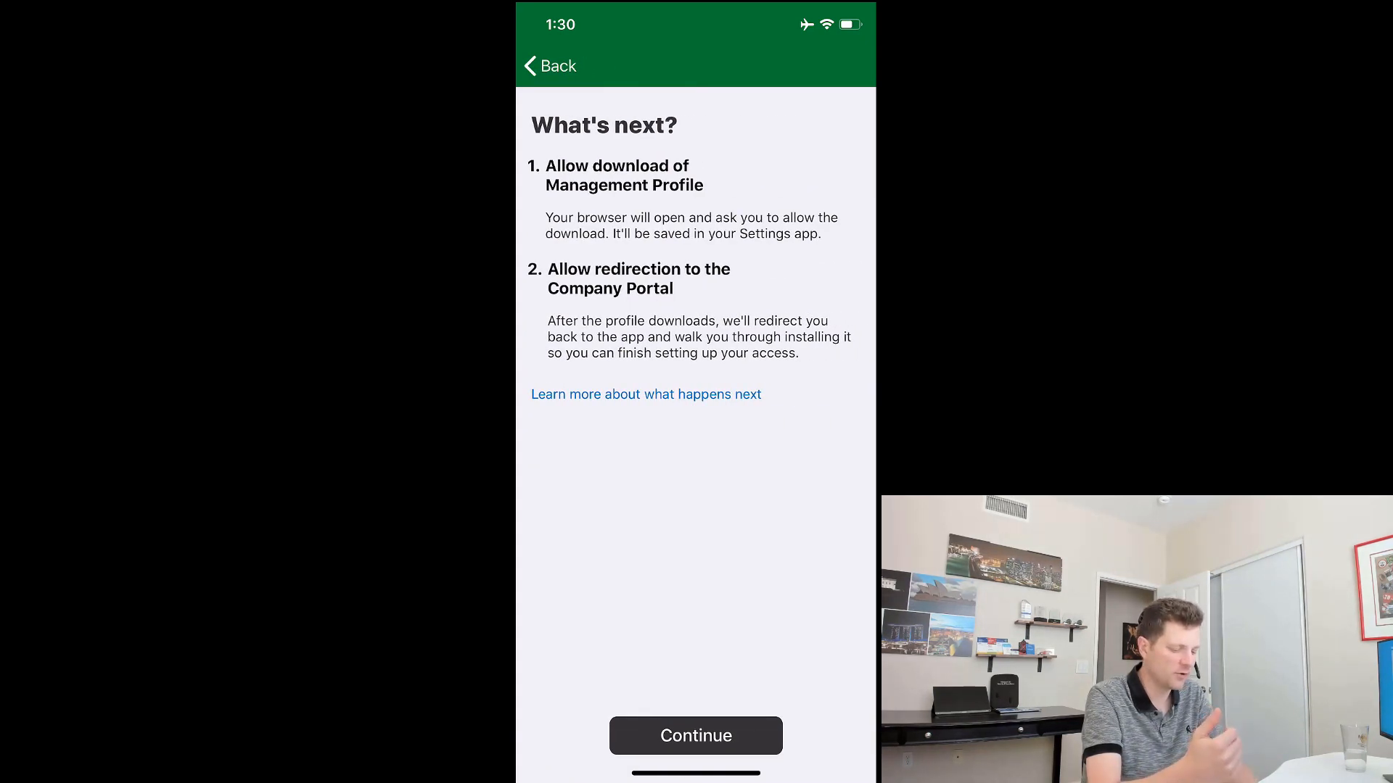
pyautogui.click(696, 736)
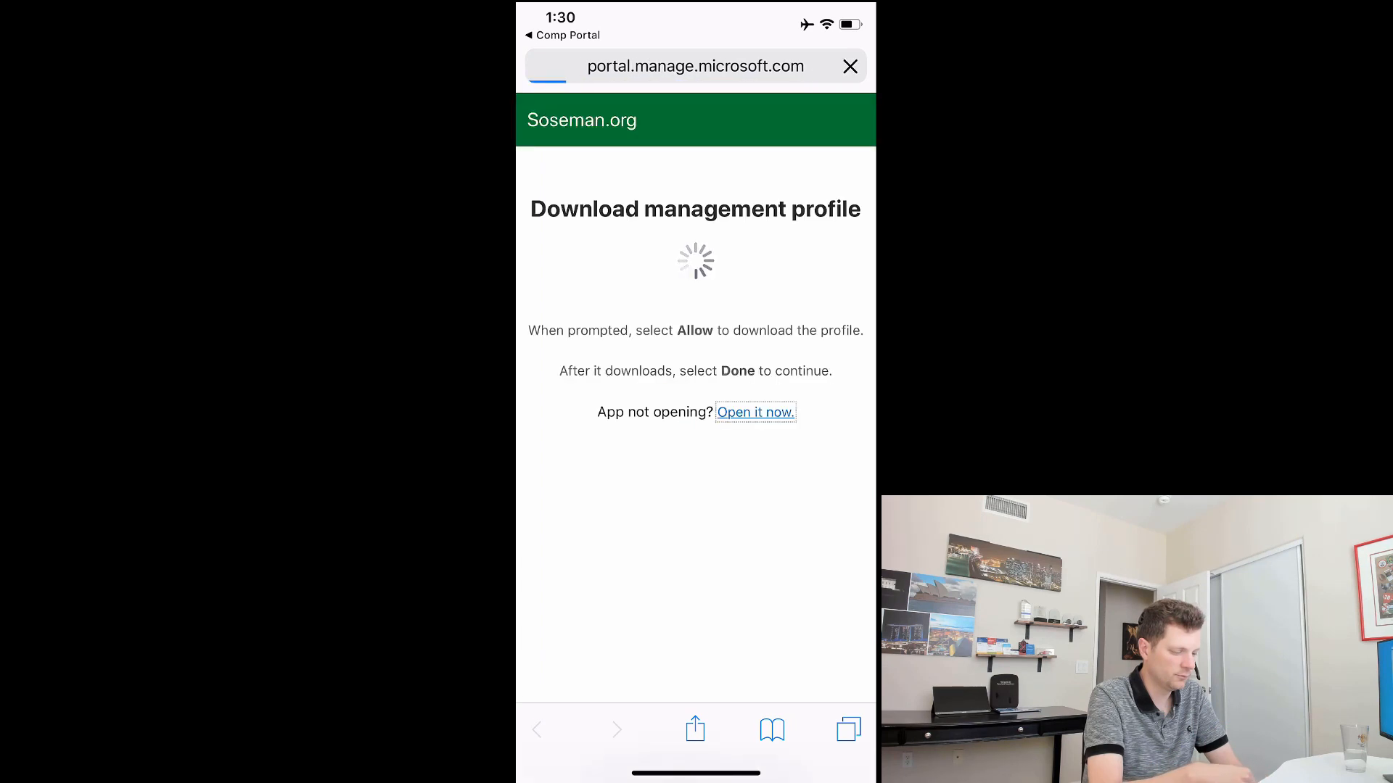
# Step: Allow the management profile to download and leave the browser for Settings
pyautogui.click(805, 438)
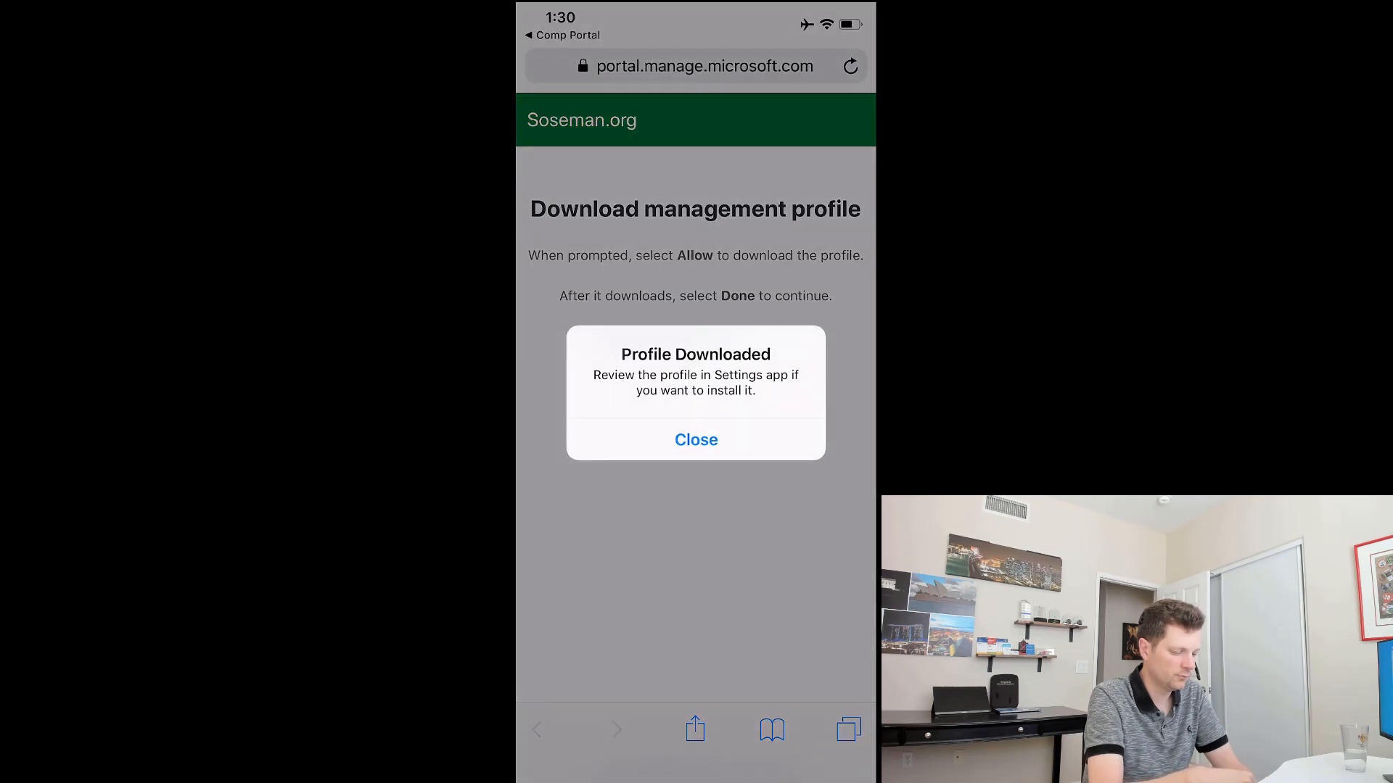
pyautogui.click(695, 439)
pyautogui.moveTo(696, 773); pyautogui.dragTo(812, 507)
pyautogui.click(737, 492)
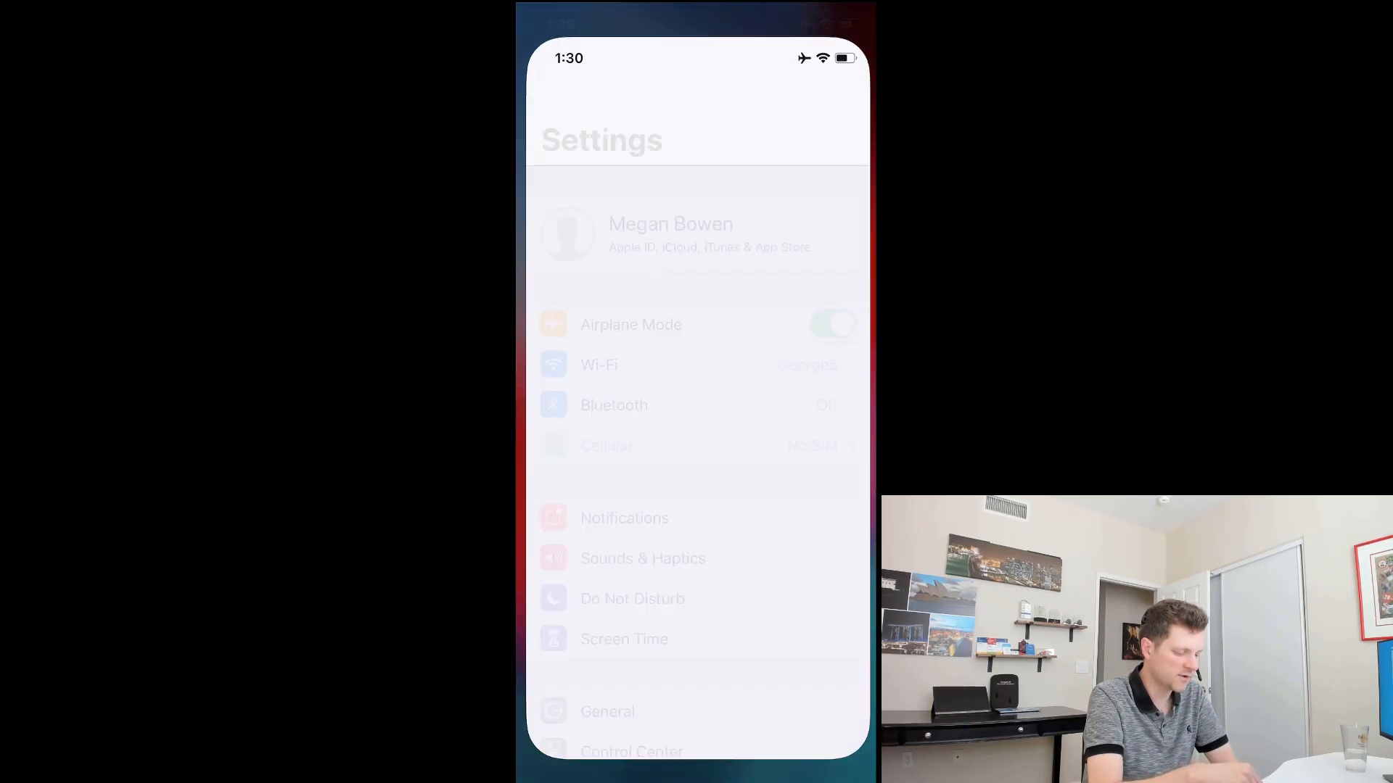
pyautogui.scroll(-6, 696, 435)
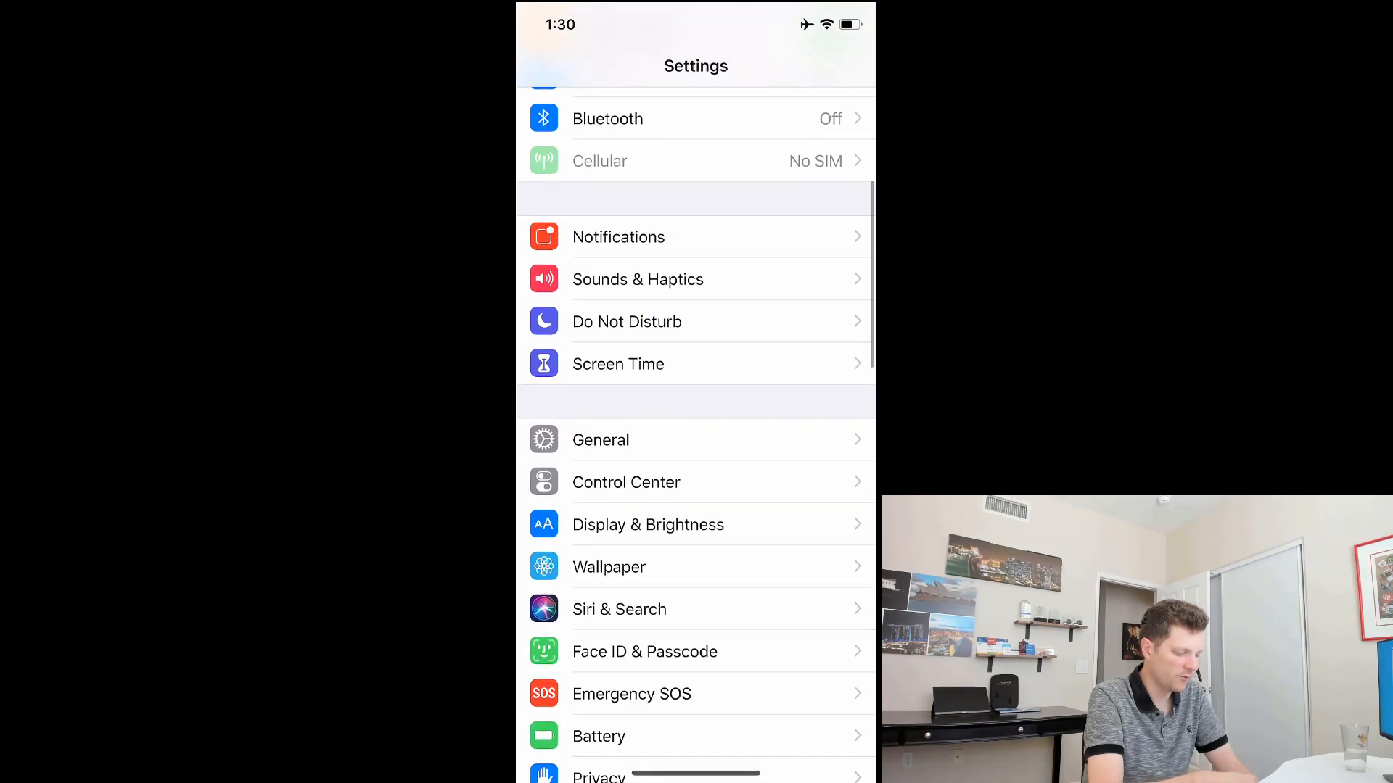
pyautogui.scroll(-4, 696, 436)
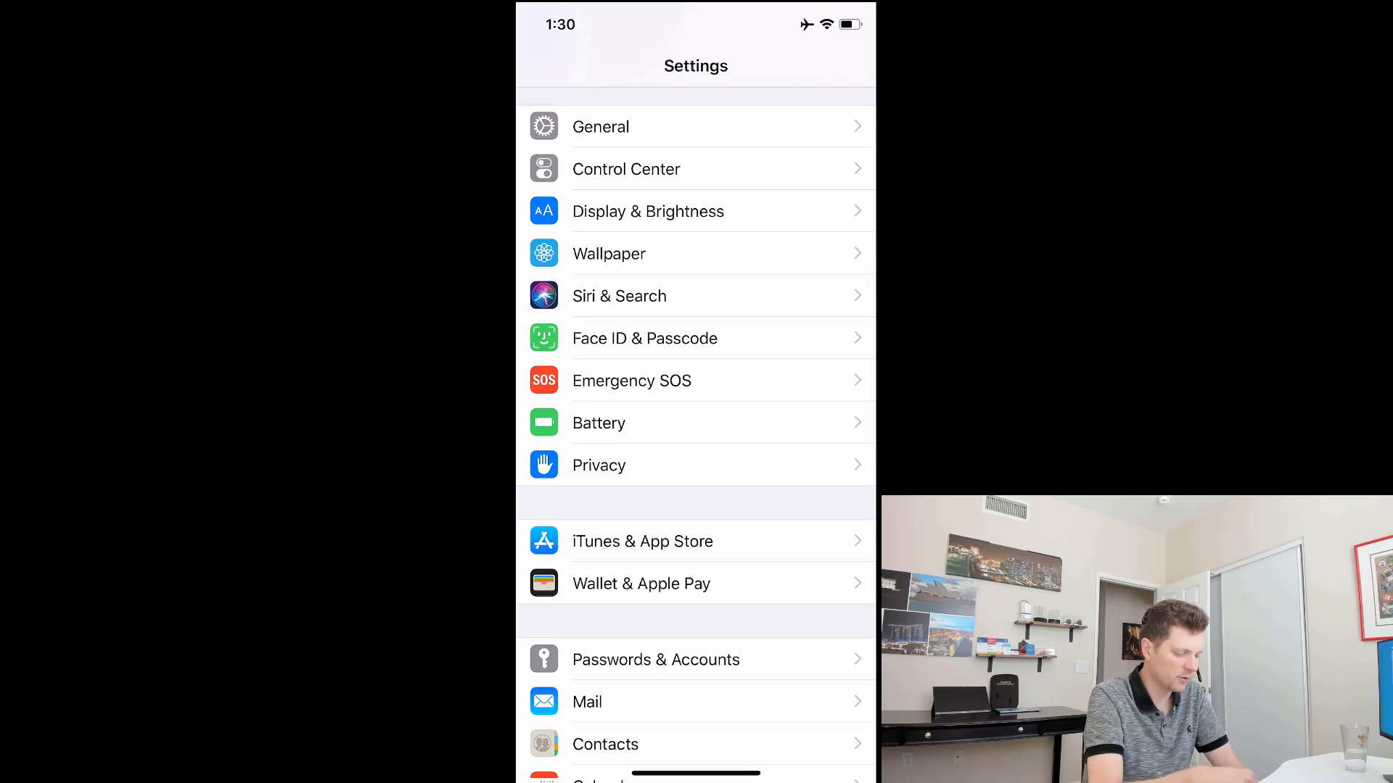
# Step: Install the downloaded Management Profile from General > Profile, entering the device passcode
pyautogui.click(600, 126)
pyautogui.scroll(-4, 695, 435)
pyautogui.click(602, 606)
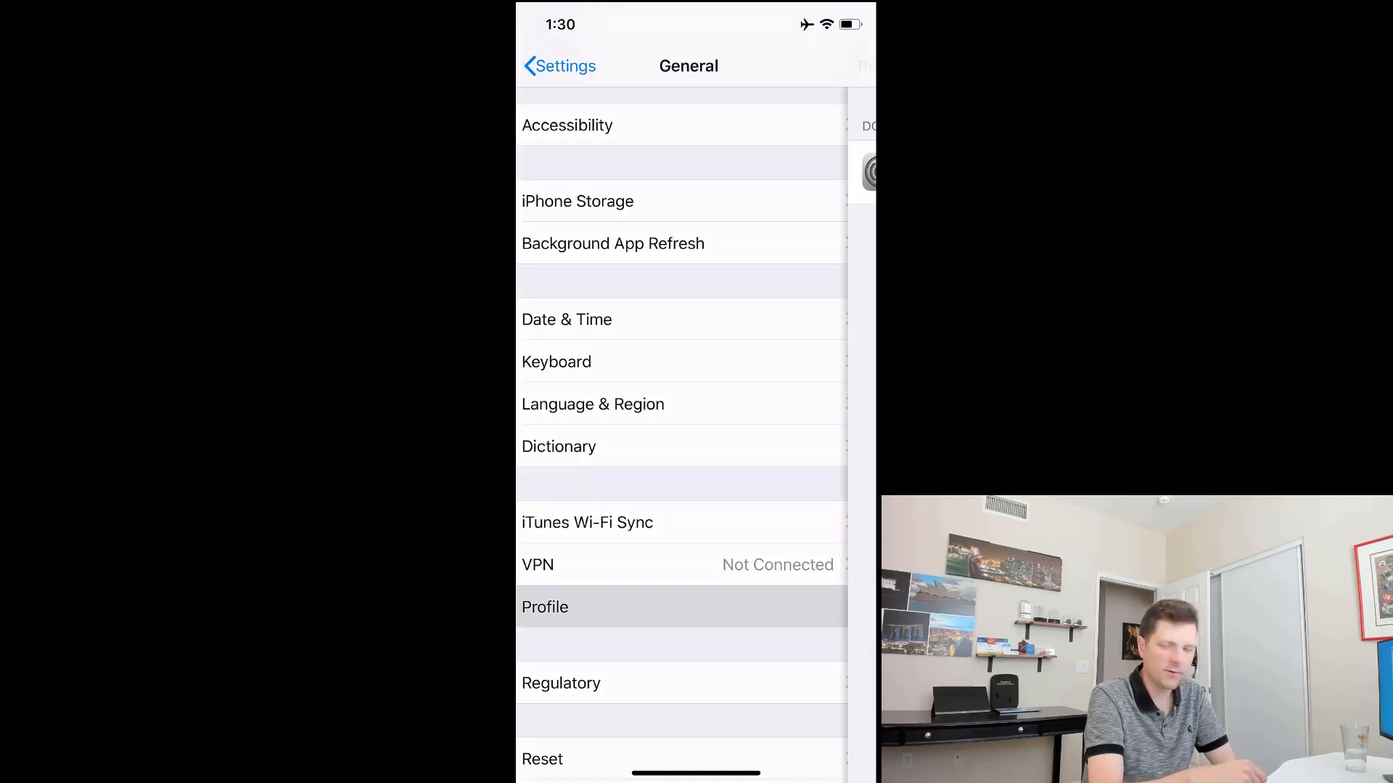
pyautogui.click(694, 172)
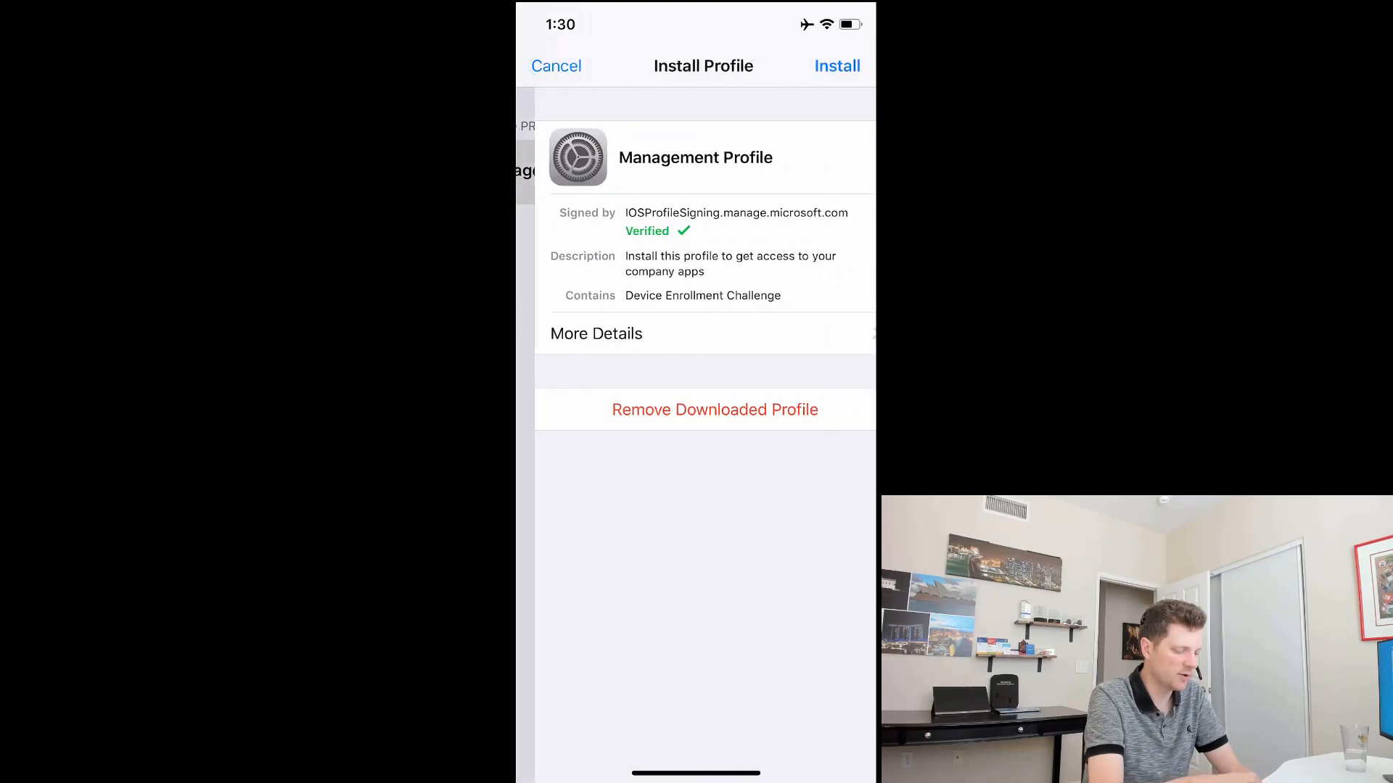
pyautogui.click(835, 65)
pyautogui.write('000000')
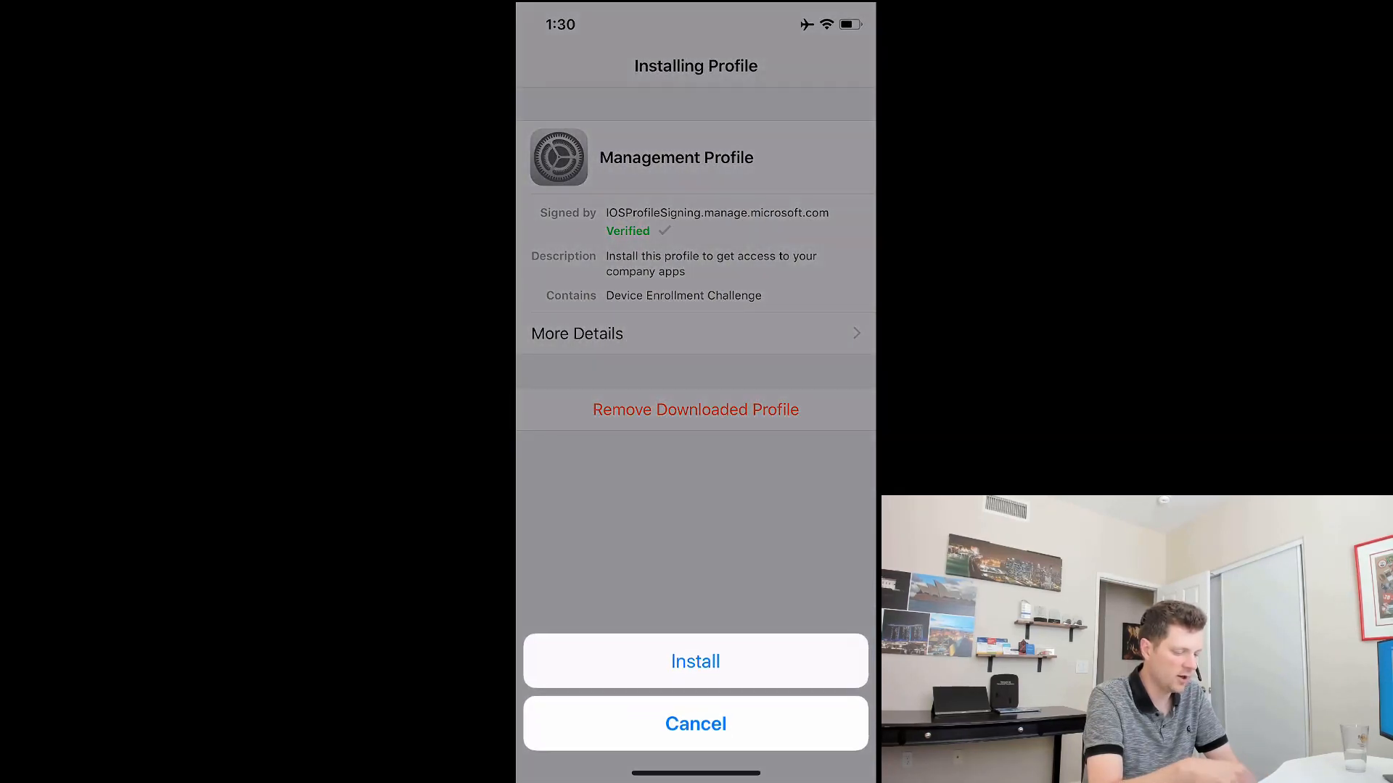
pyautogui.click(695, 660)
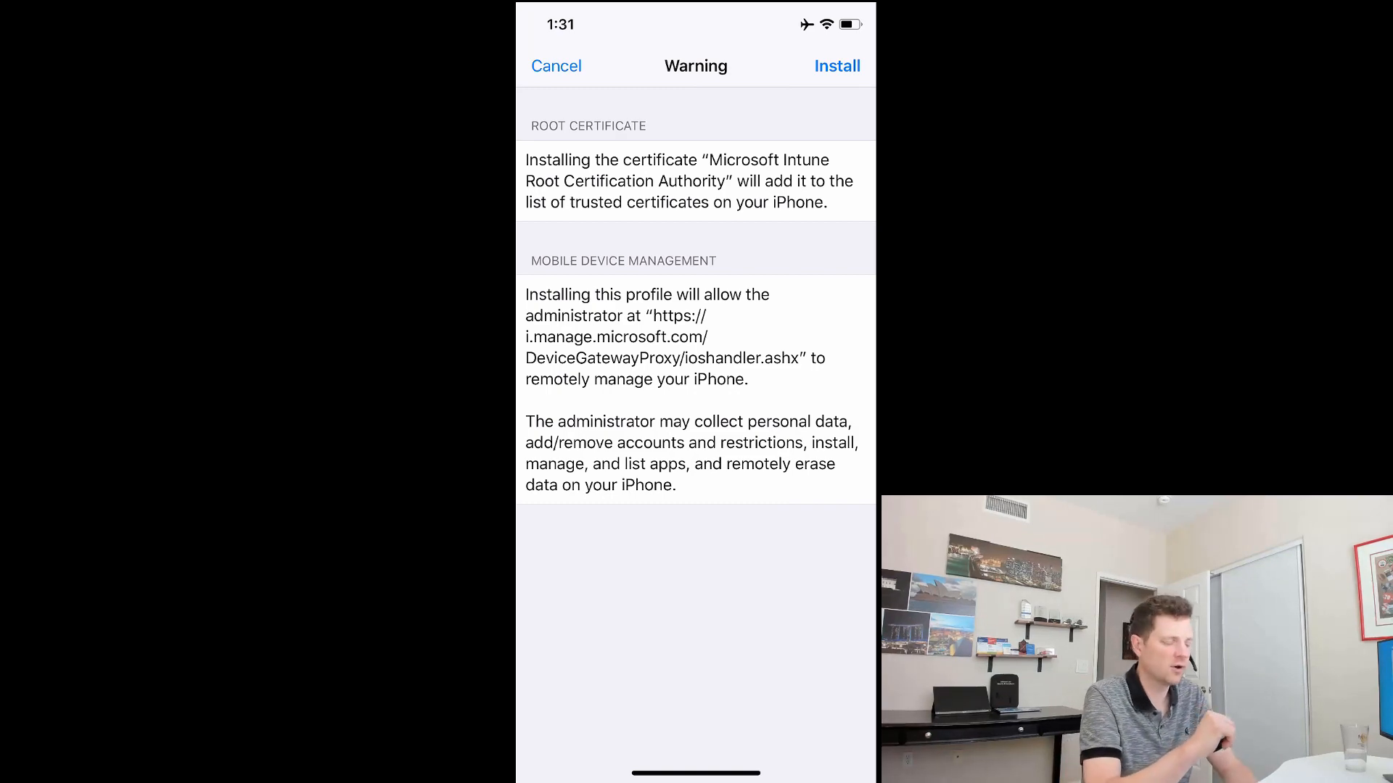
# Step: Accept the warning, trust remote management, and finish the profile installation
pyautogui.click(837, 66)
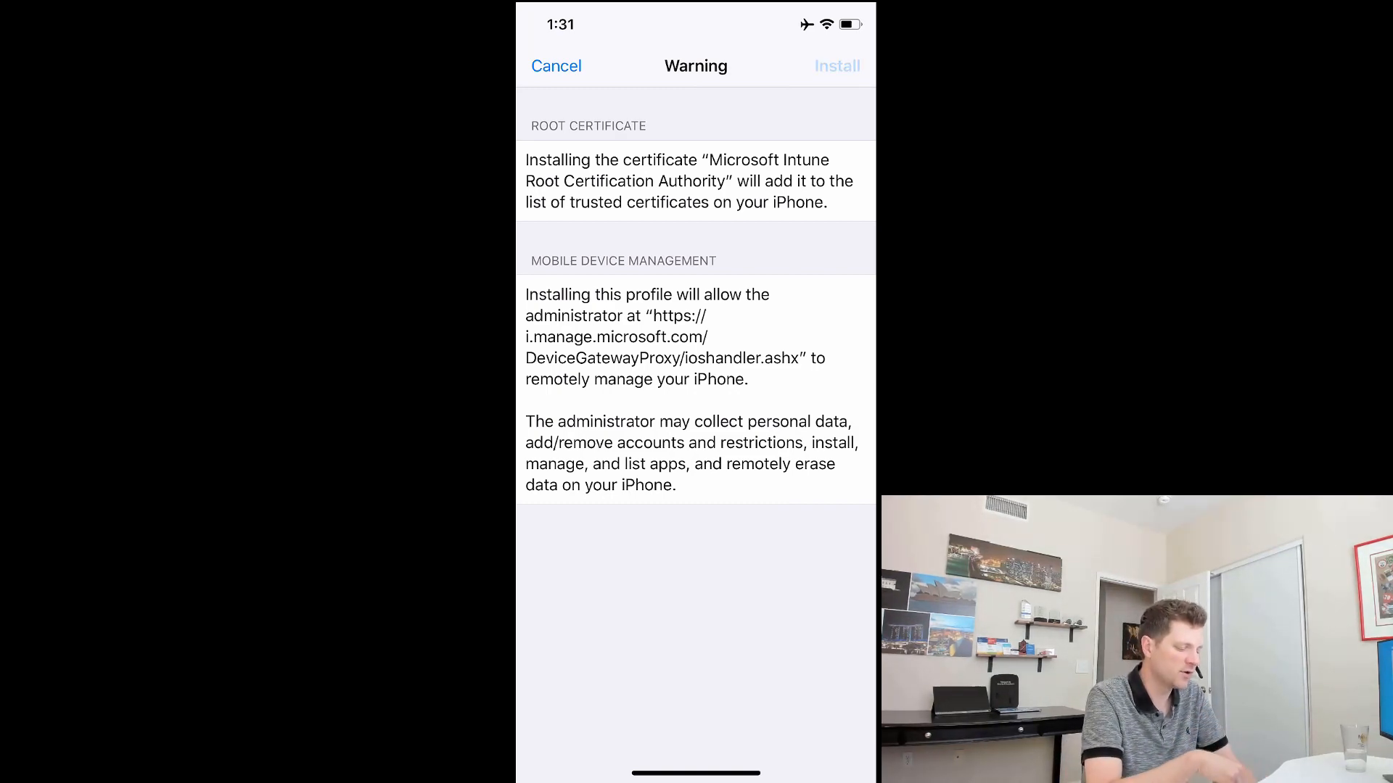
pyautogui.click(761, 447)
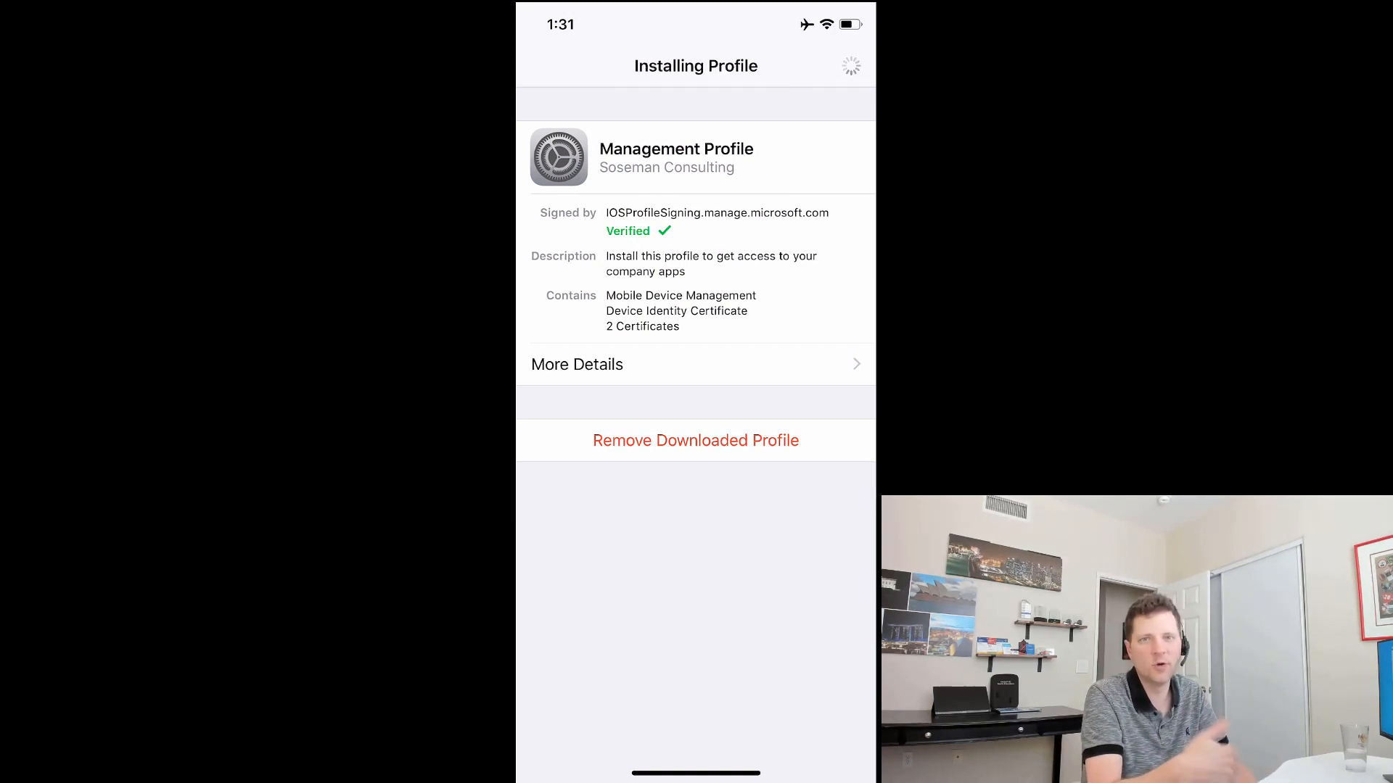
pyautogui.click(840, 66)
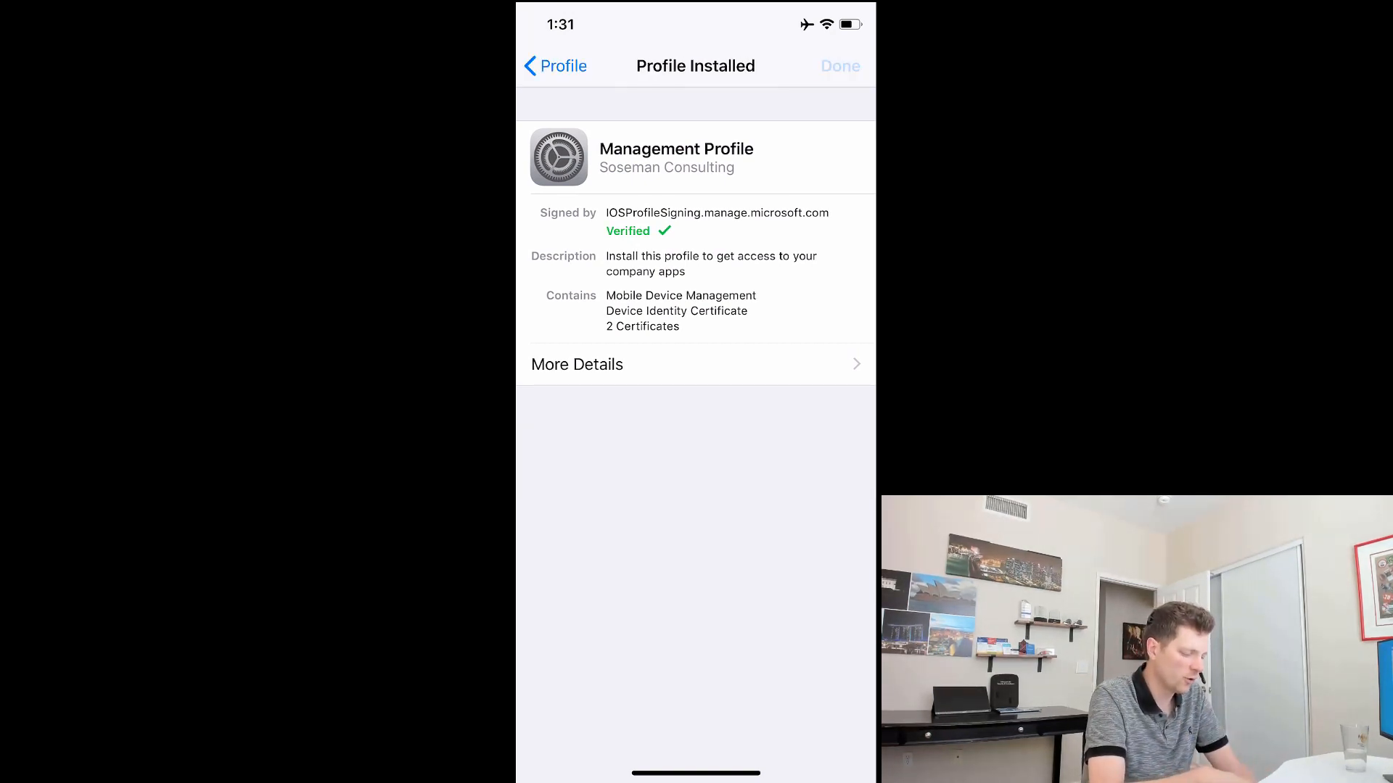
pyautogui.moveTo(695, 773); pyautogui.dragTo(696, 464)
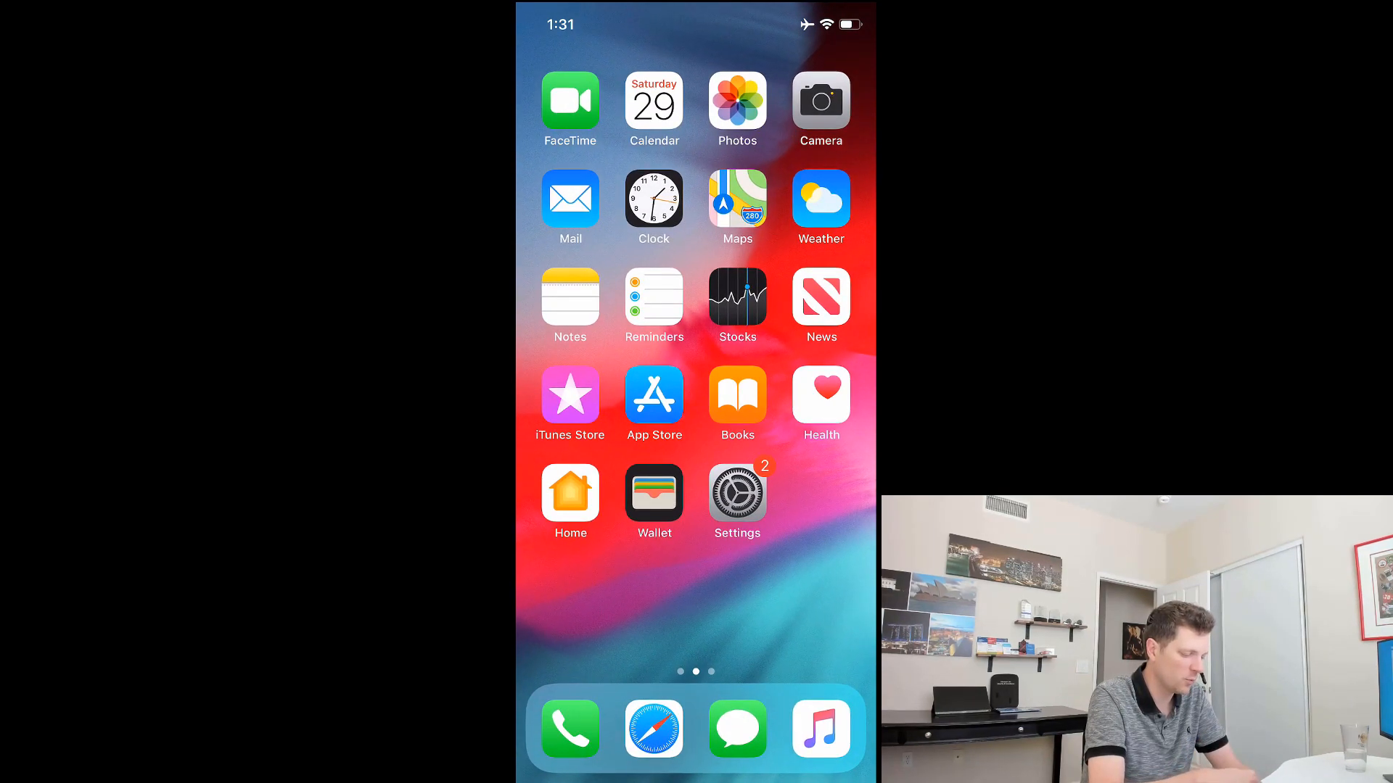
# Step: Continue enrollment in Company Portal and set the device category to personally owned
pyautogui.moveTo(797, 581); pyautogui.dragTo(580, 581)
pyautogui.click(737, 298)
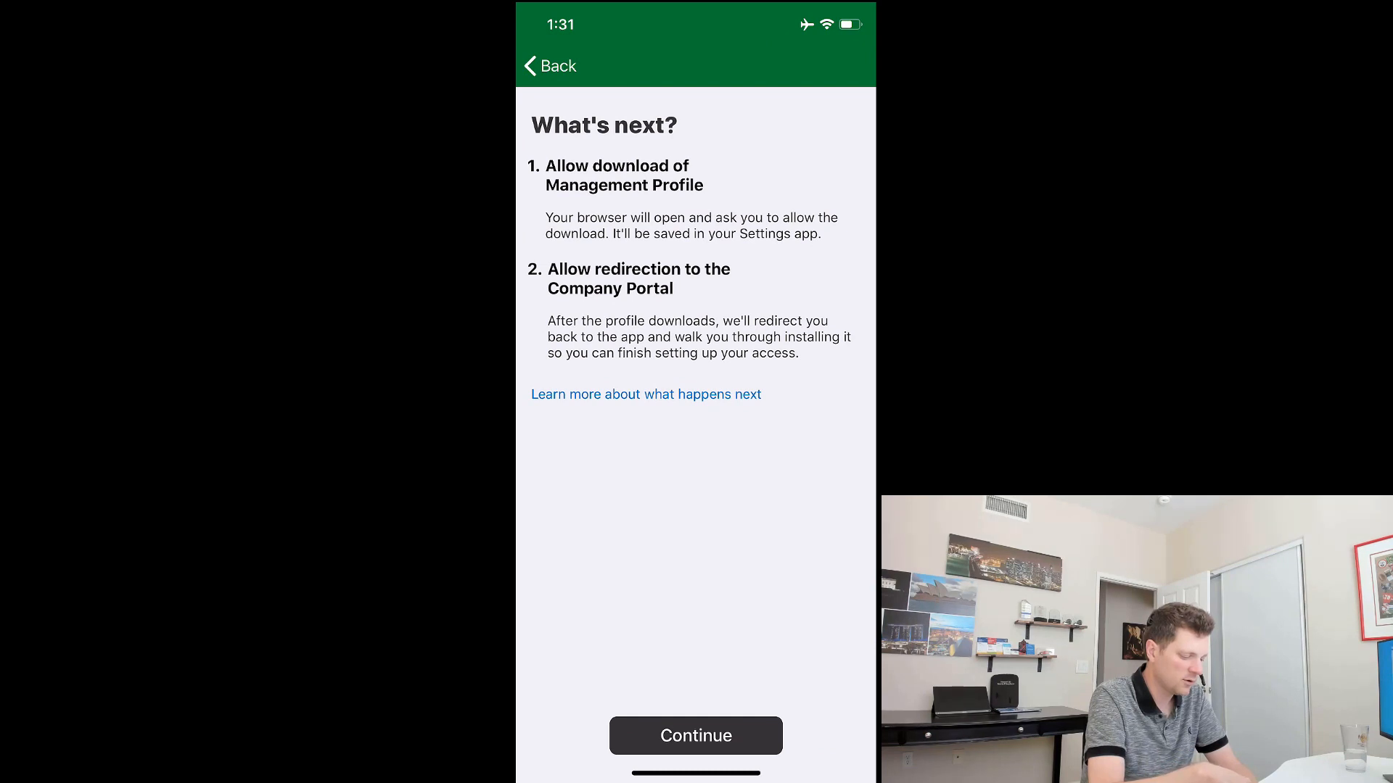
pyautogui.click(696, 735)
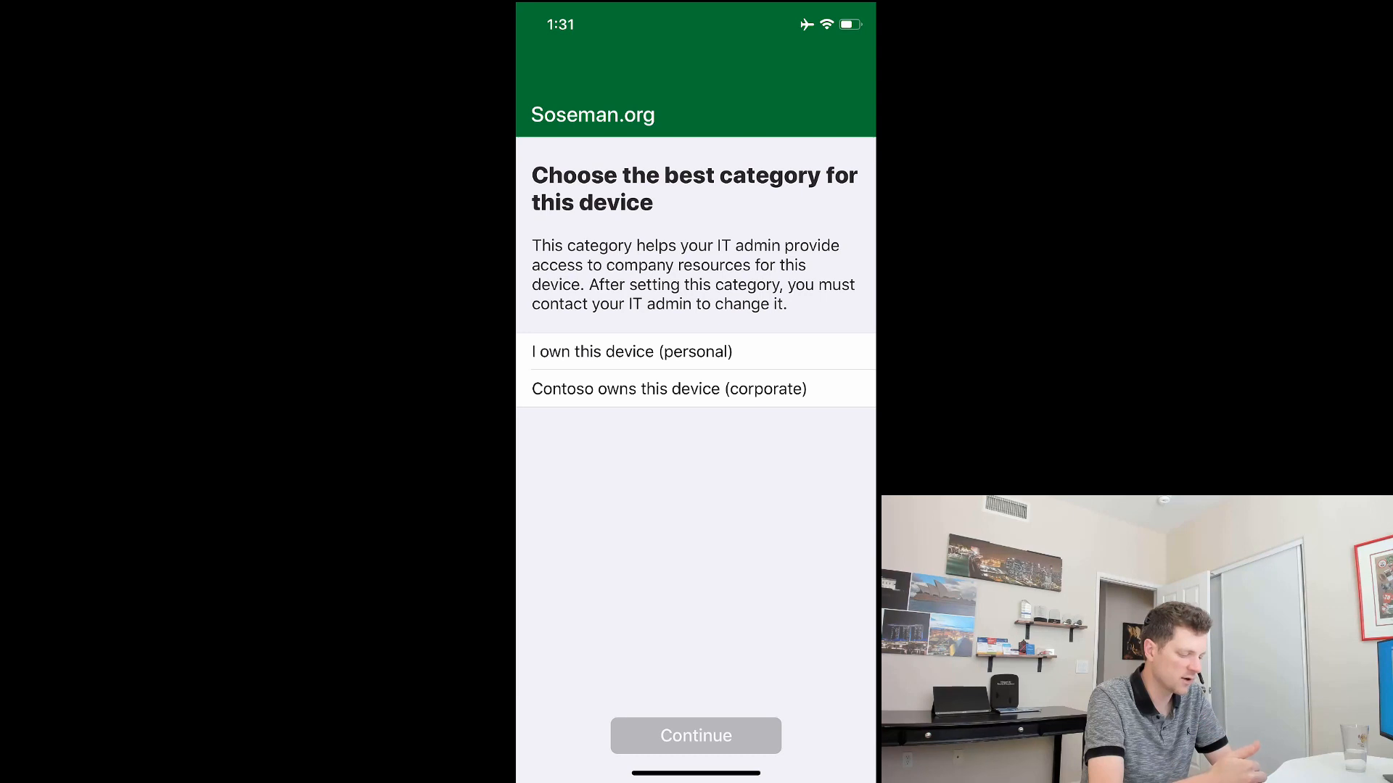
pyautogui.click(695, 352)
pyautogui.click(696, 736)
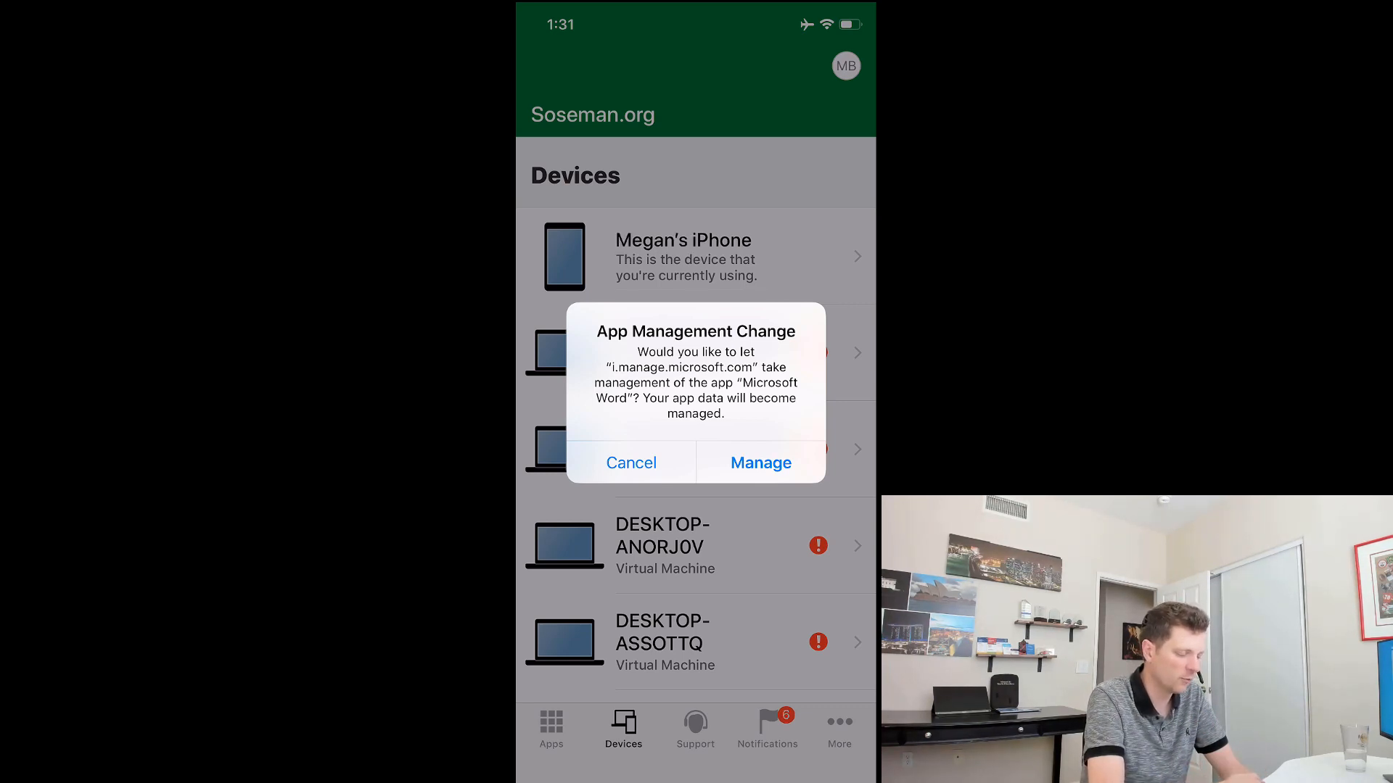
# Step: Approve managing Microsoft Word and installing PowerPoint, then scroll the Devices list to the end and back
pyautogui.click(761, 463)
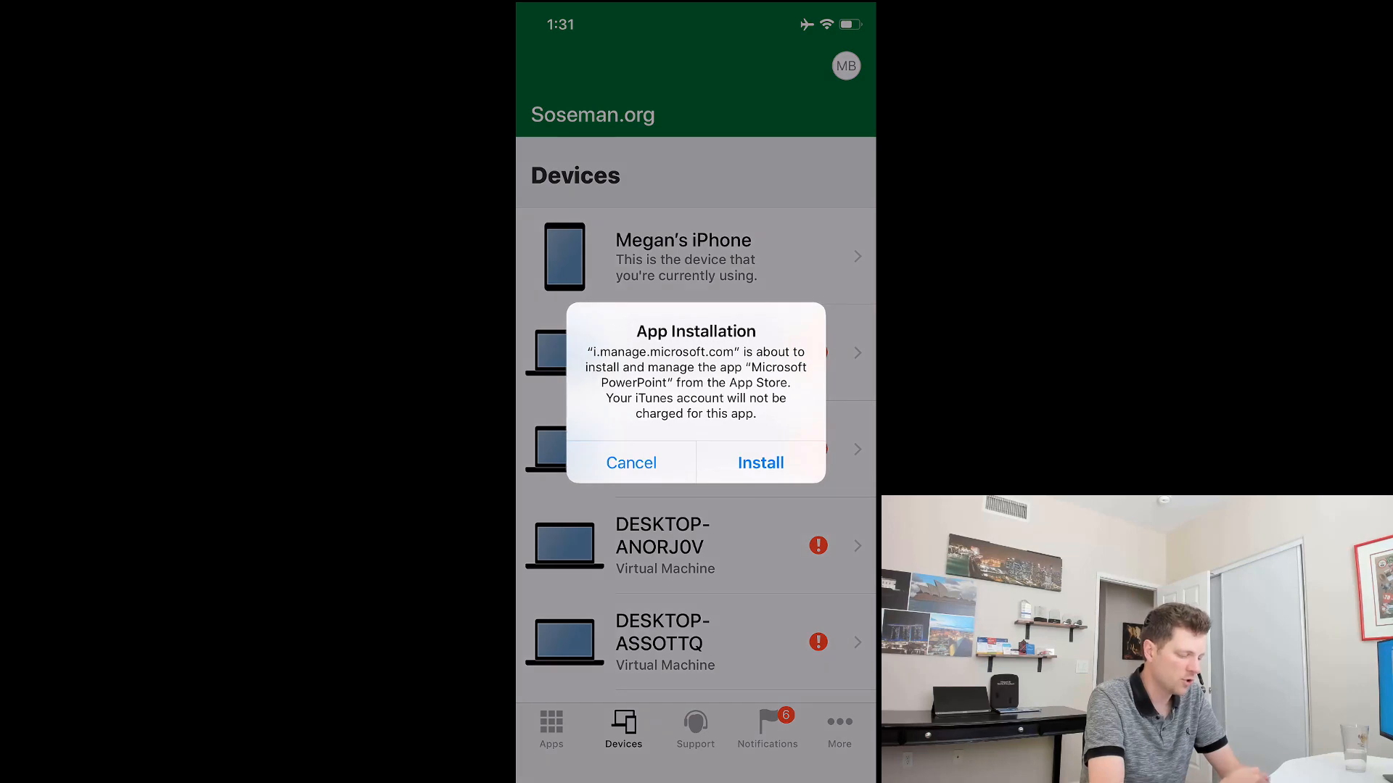
pyautogui.click(761, 463)
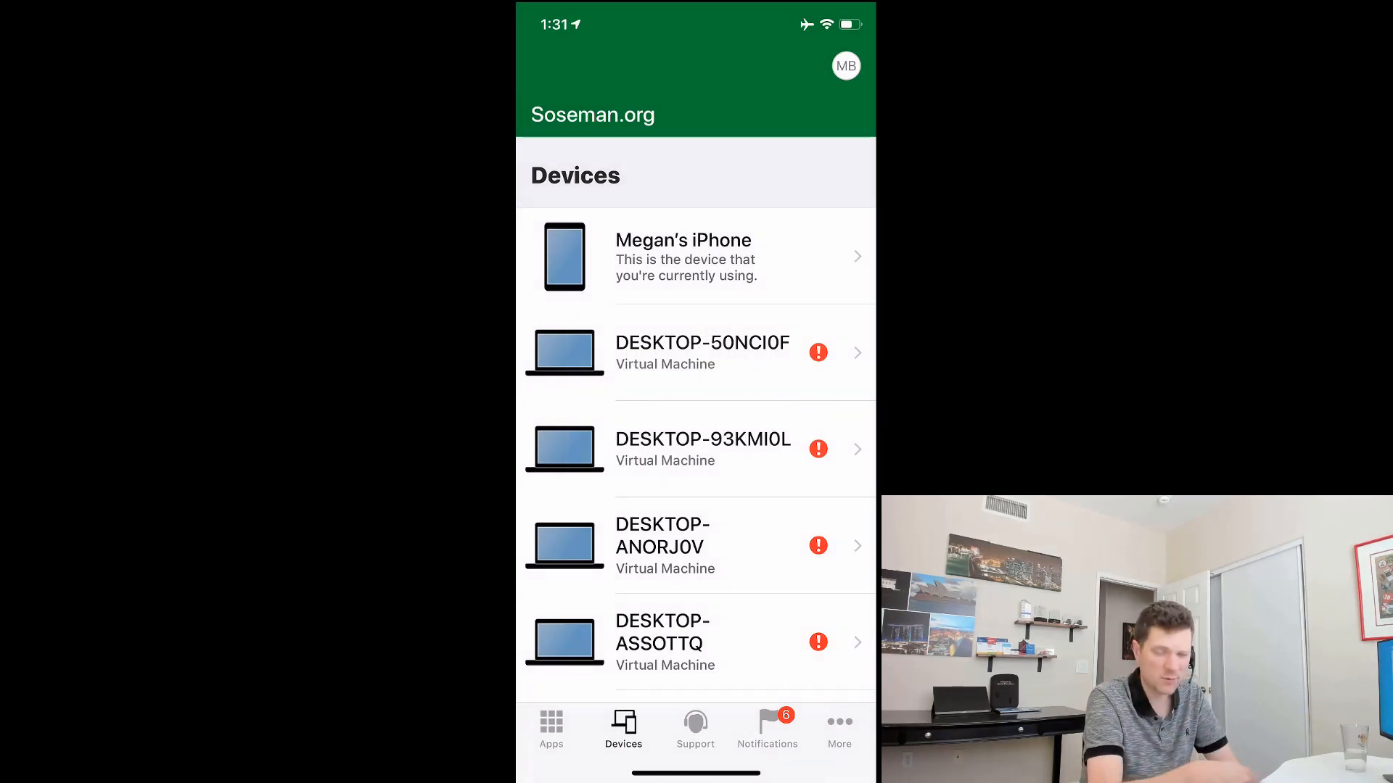
pyautogui.scroll(-3, 696, 436)
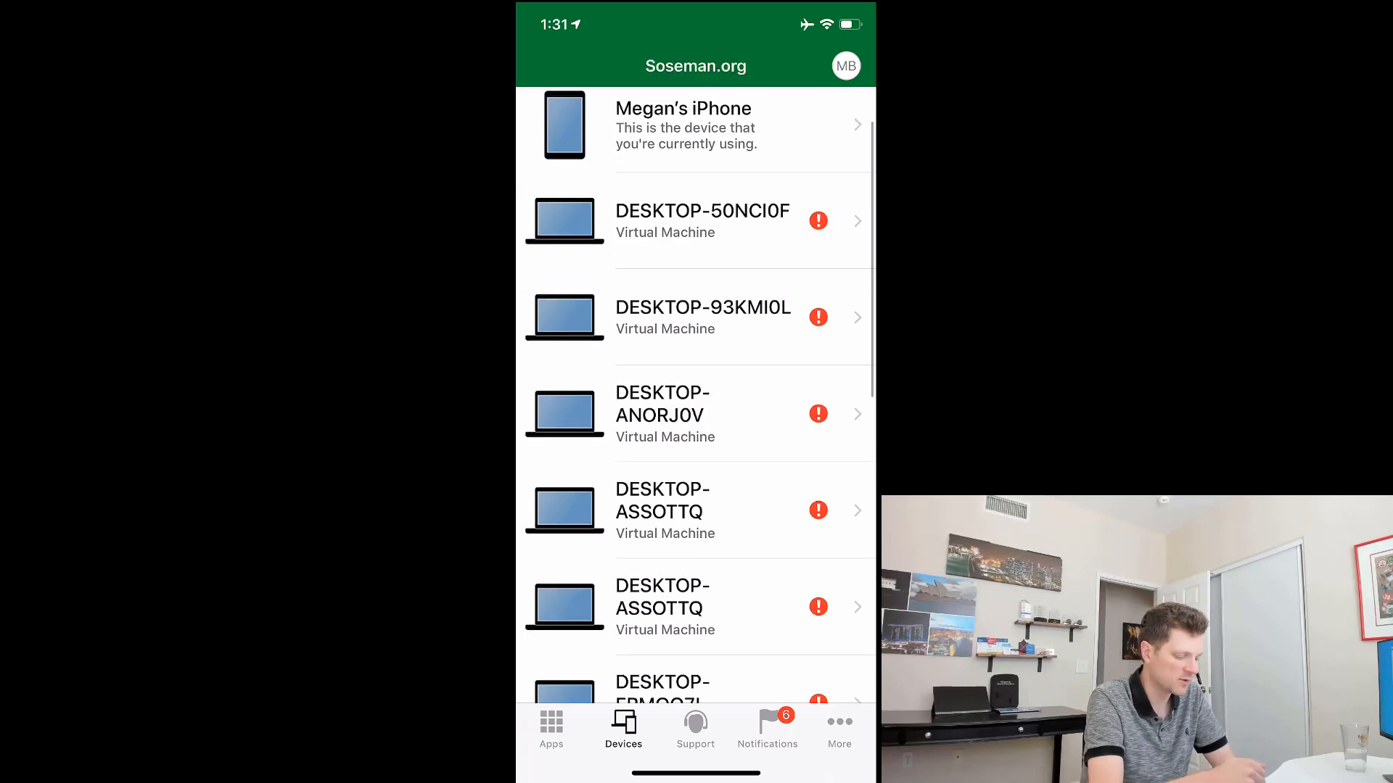
pyautogui.scroll(-10, 695, 395)
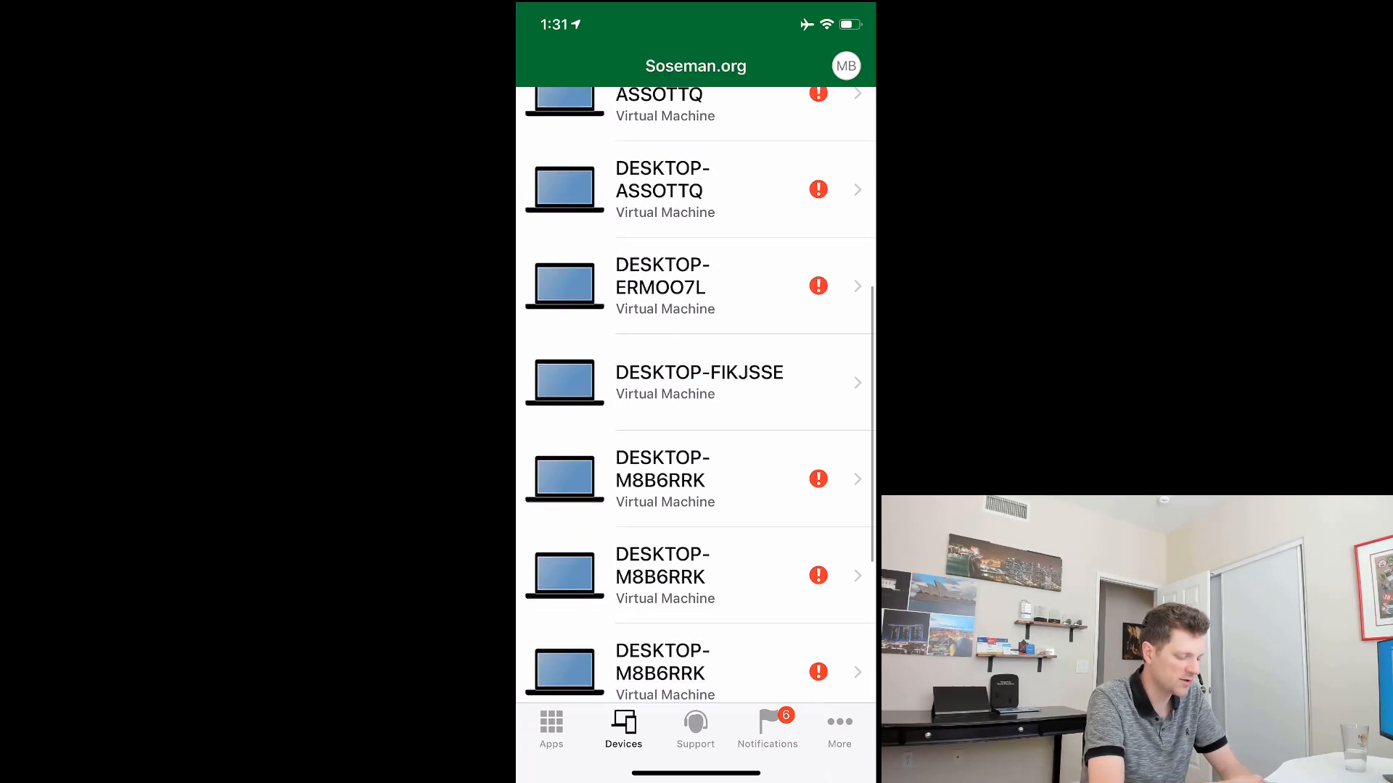
pyautogui.scroll(-5, 695, 395)
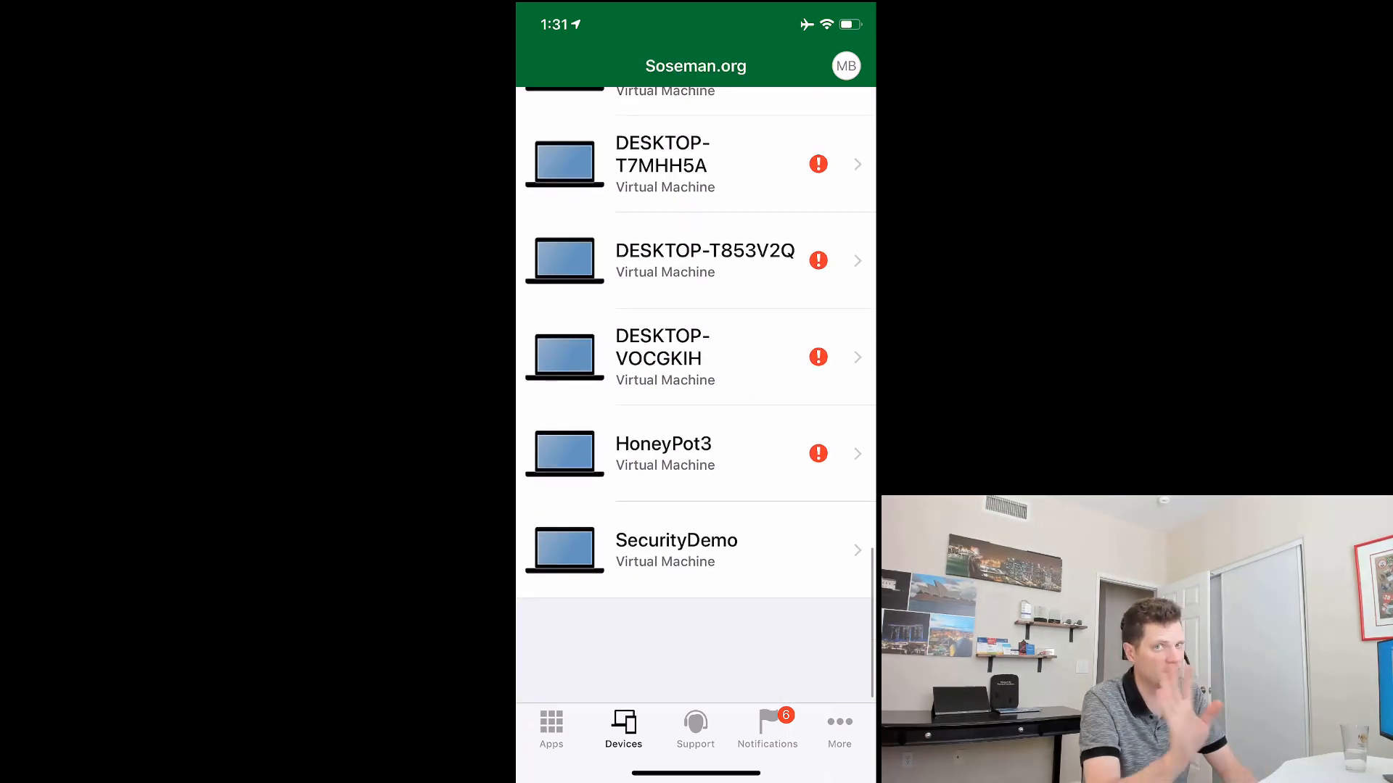
pyautogui.scroll(15, 695, 395)
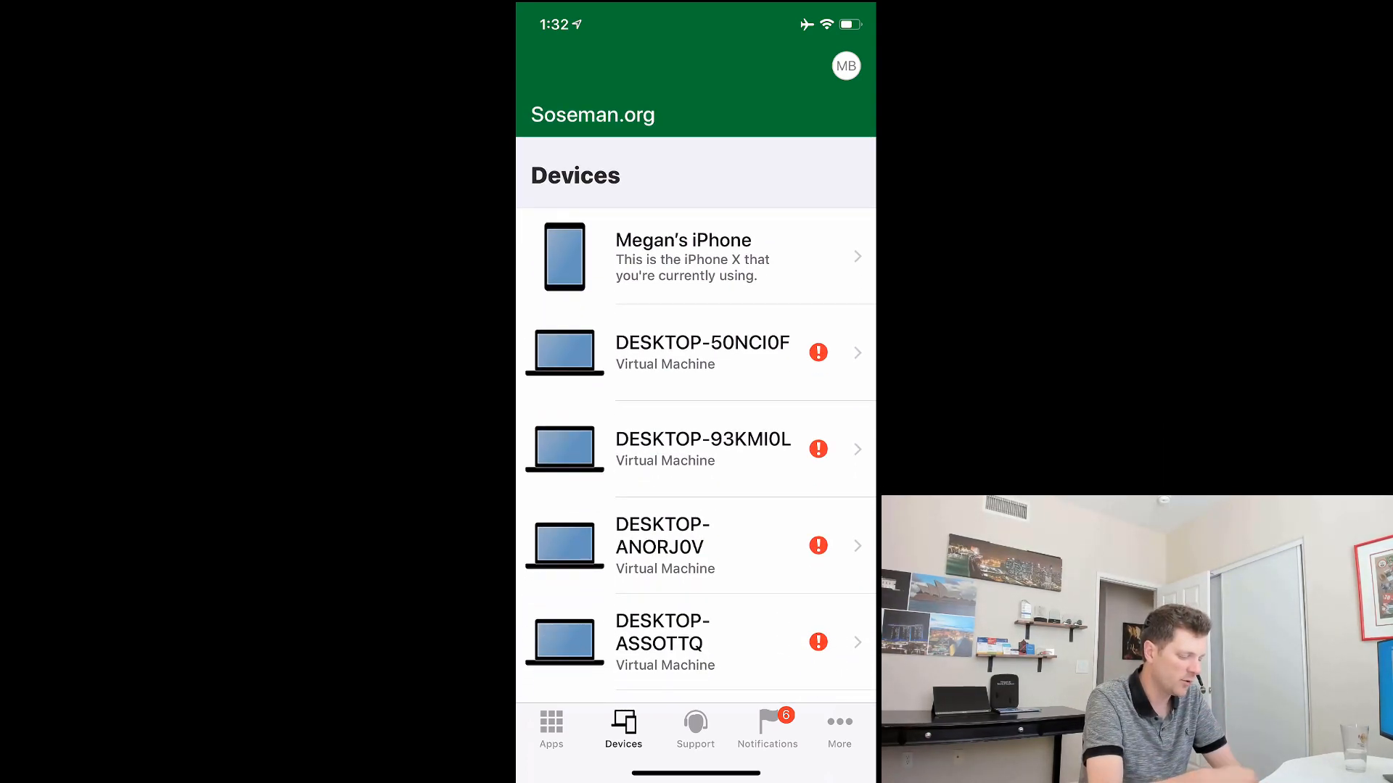
# Step: Browse Company Portal's Support, Apps and Notifications tabs
pyautogui.click(695, 729)
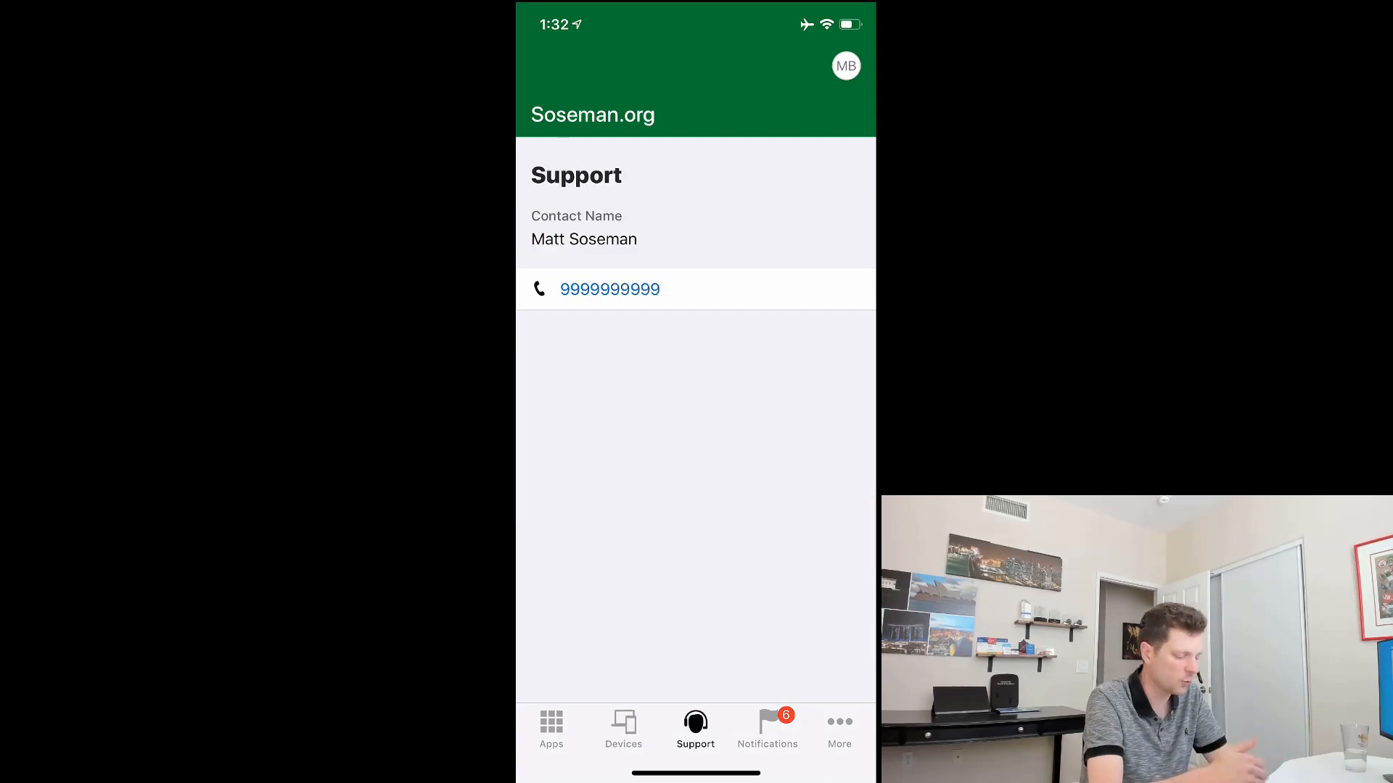
pyautogui.click(550, 729)
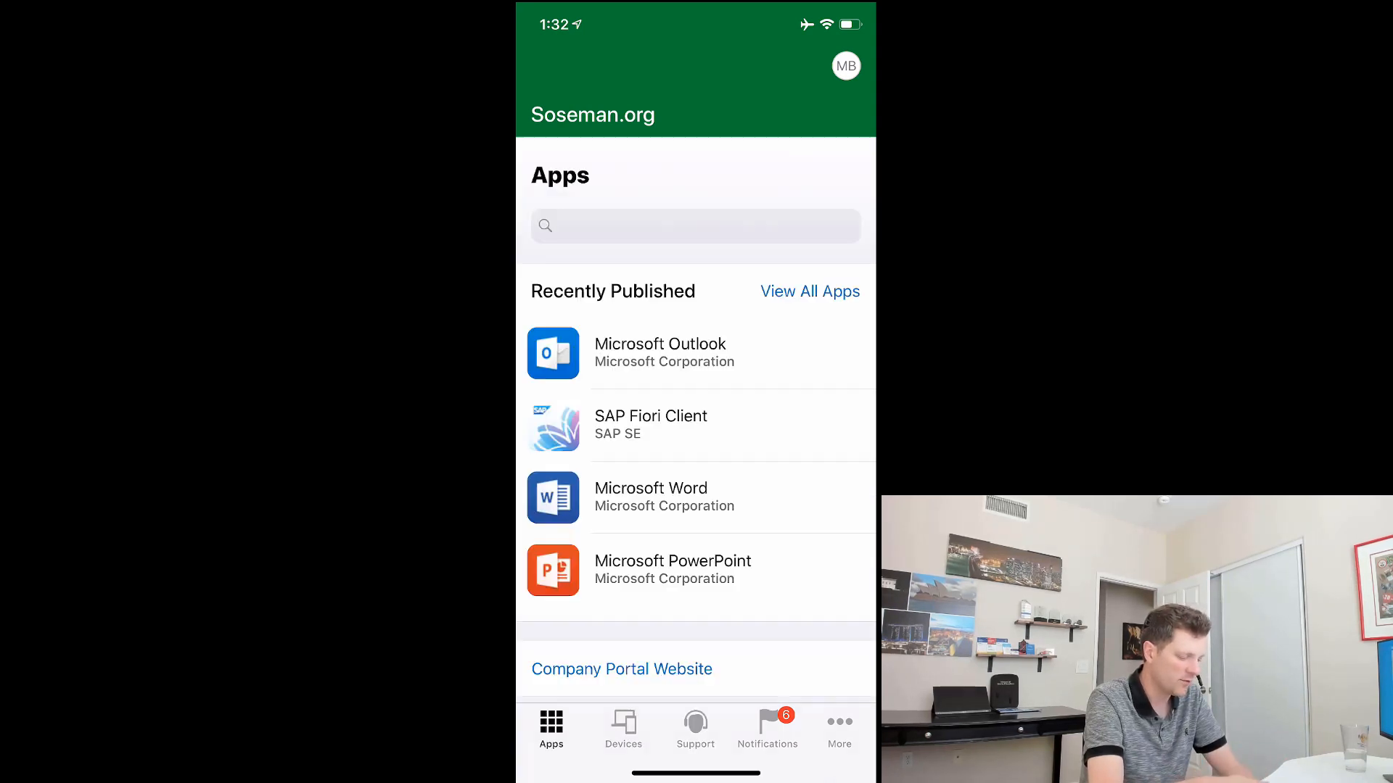
pyautogui.scroll(-3, 696, 435)
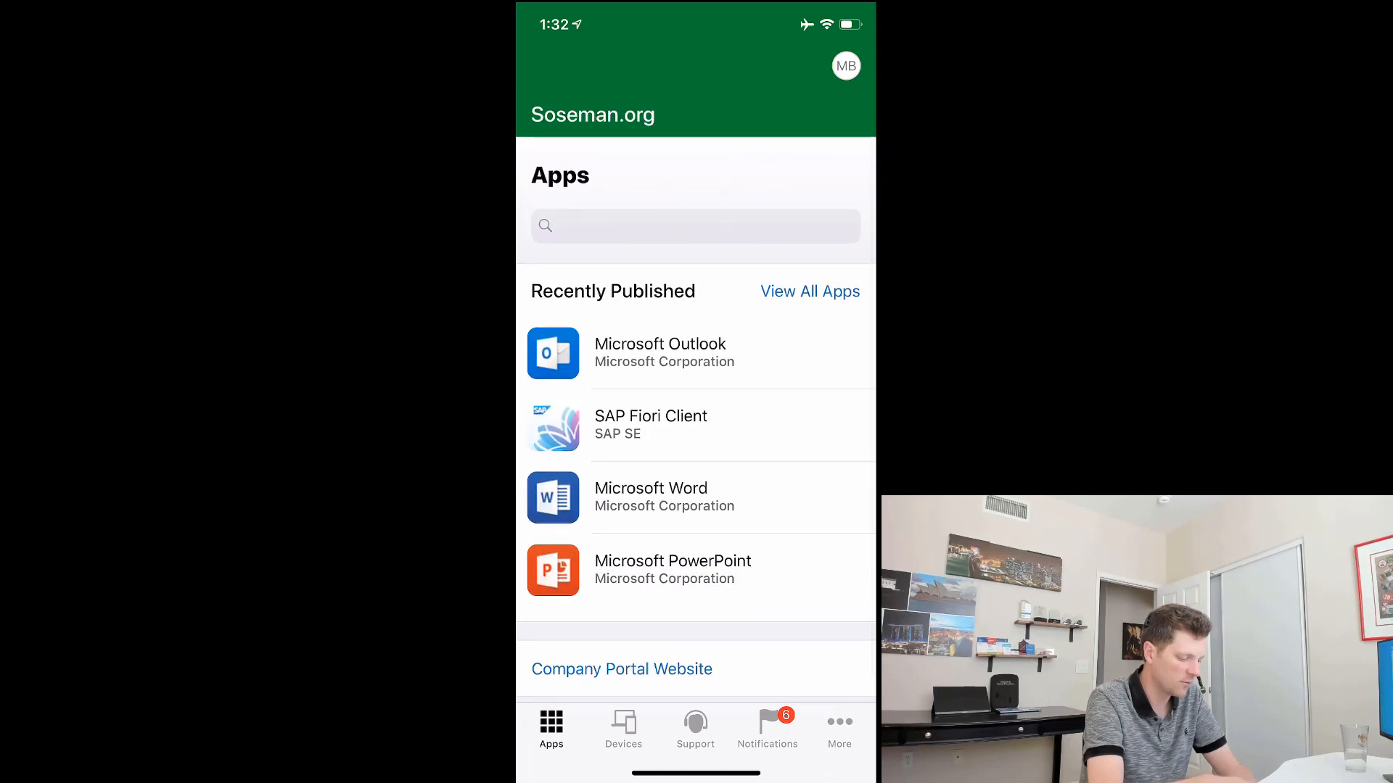
pyautogui.click(767, 728)
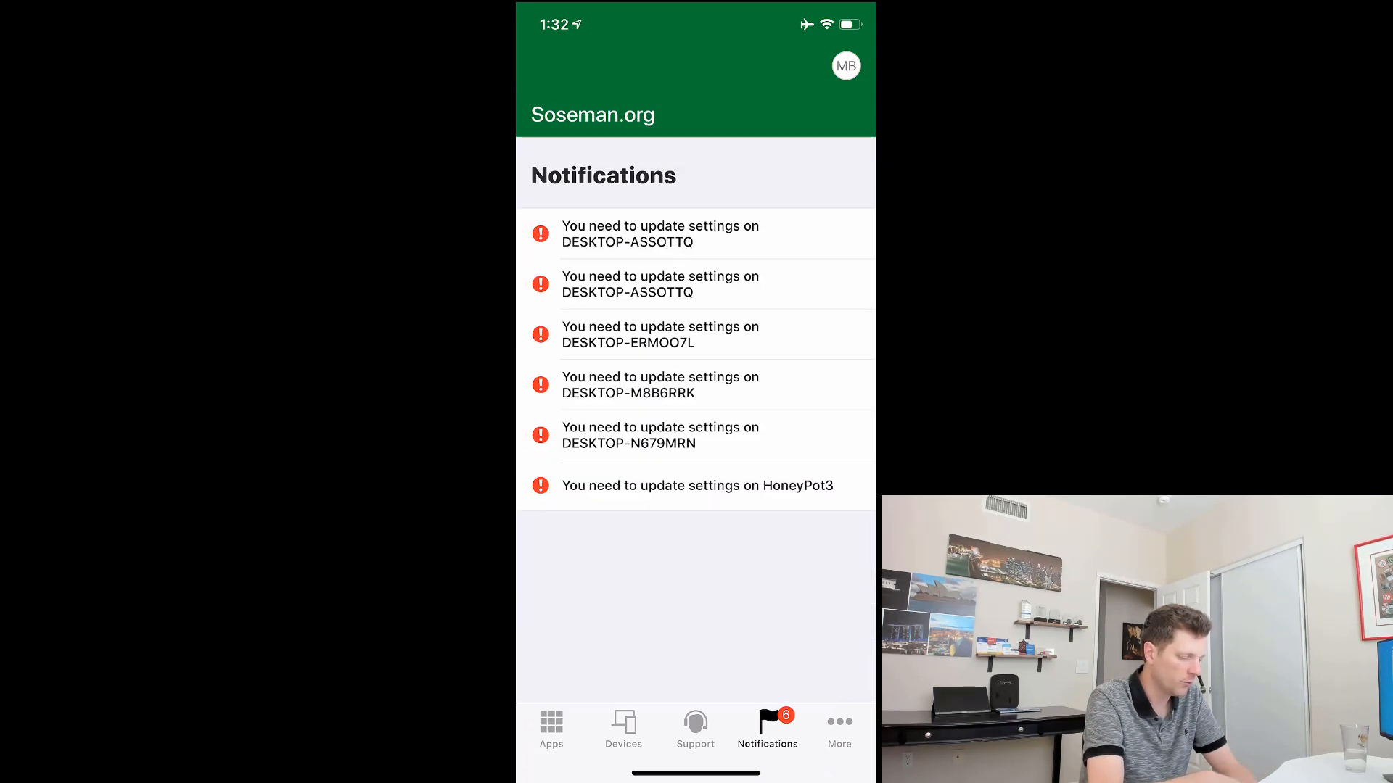
# Step: Close Company Portal and swipe between home screen pages to see PowerPoint beside Word
pyautogui.moveTo(696, 773); pyautogui.dragTo(696, 435)
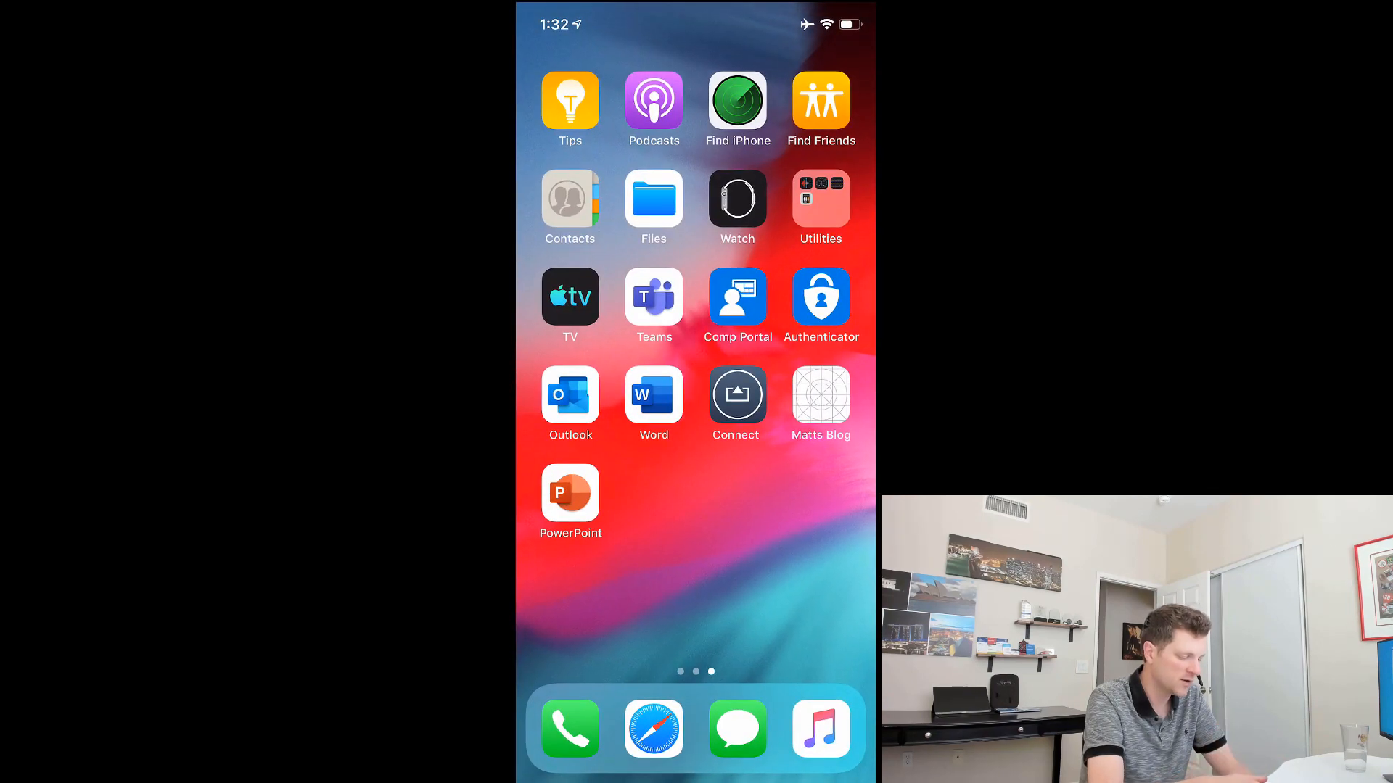
pyautogui.moveTo(581, 580); pyautogui.dragTo(834, 580)
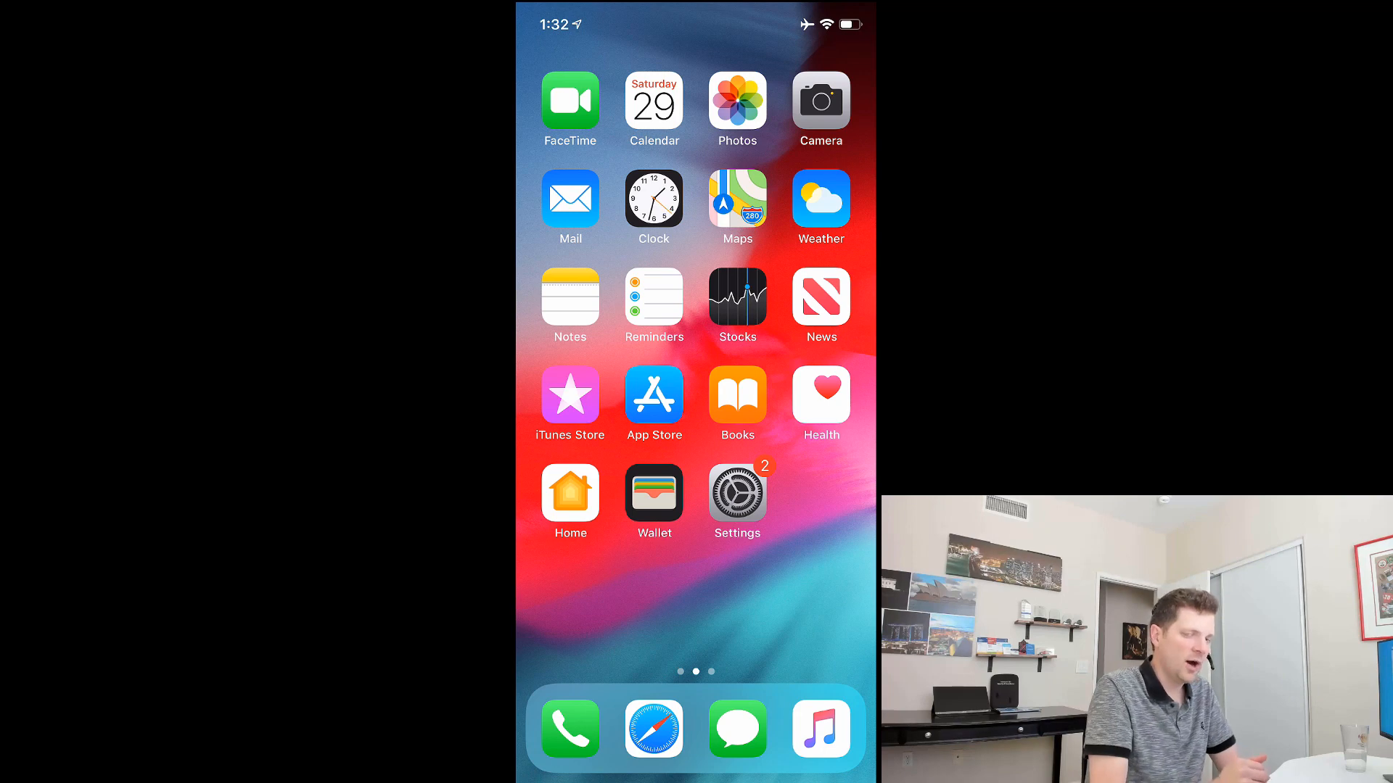
pyautogui.moveTo(834, 580); pyautogui.dragTo(580, 580)
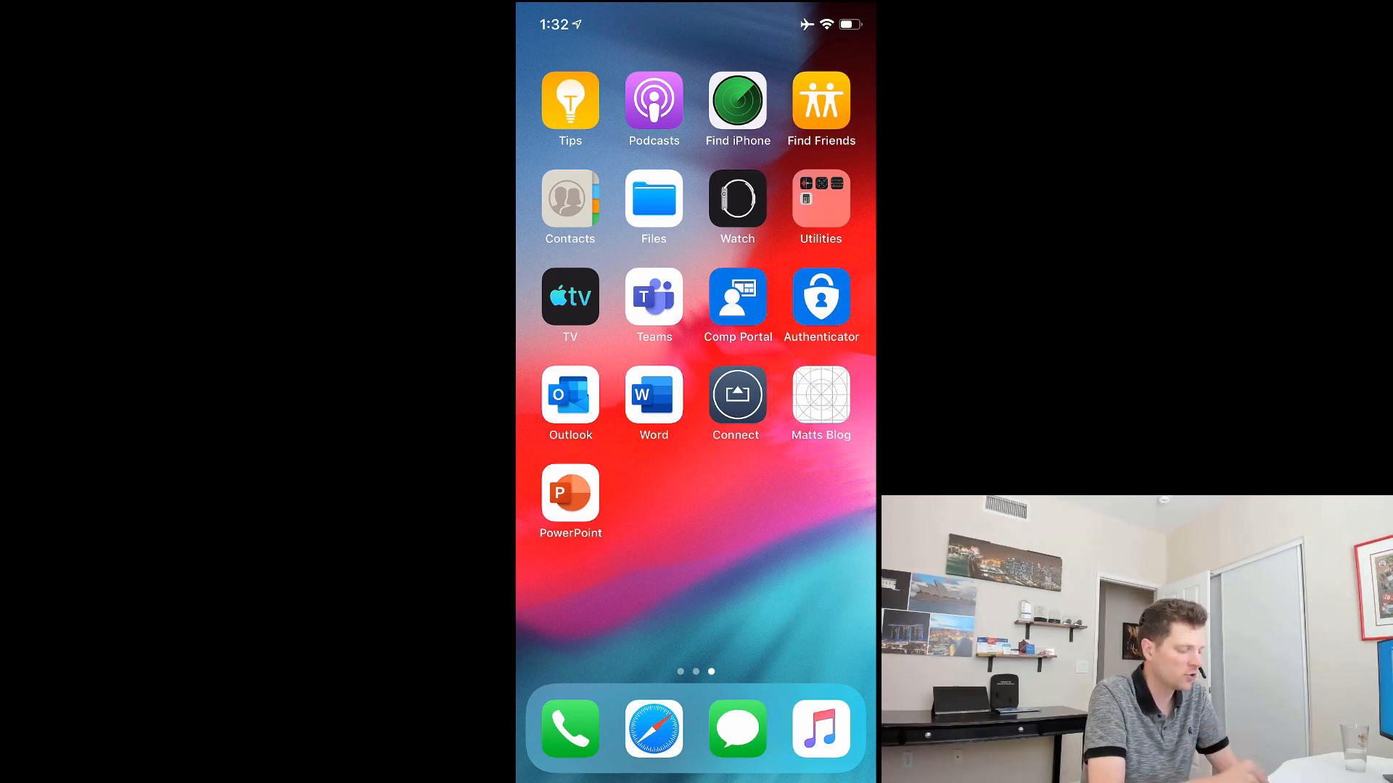
pyautogui.moveTo(580, 580); pyautogui.dragTo(835, 581)
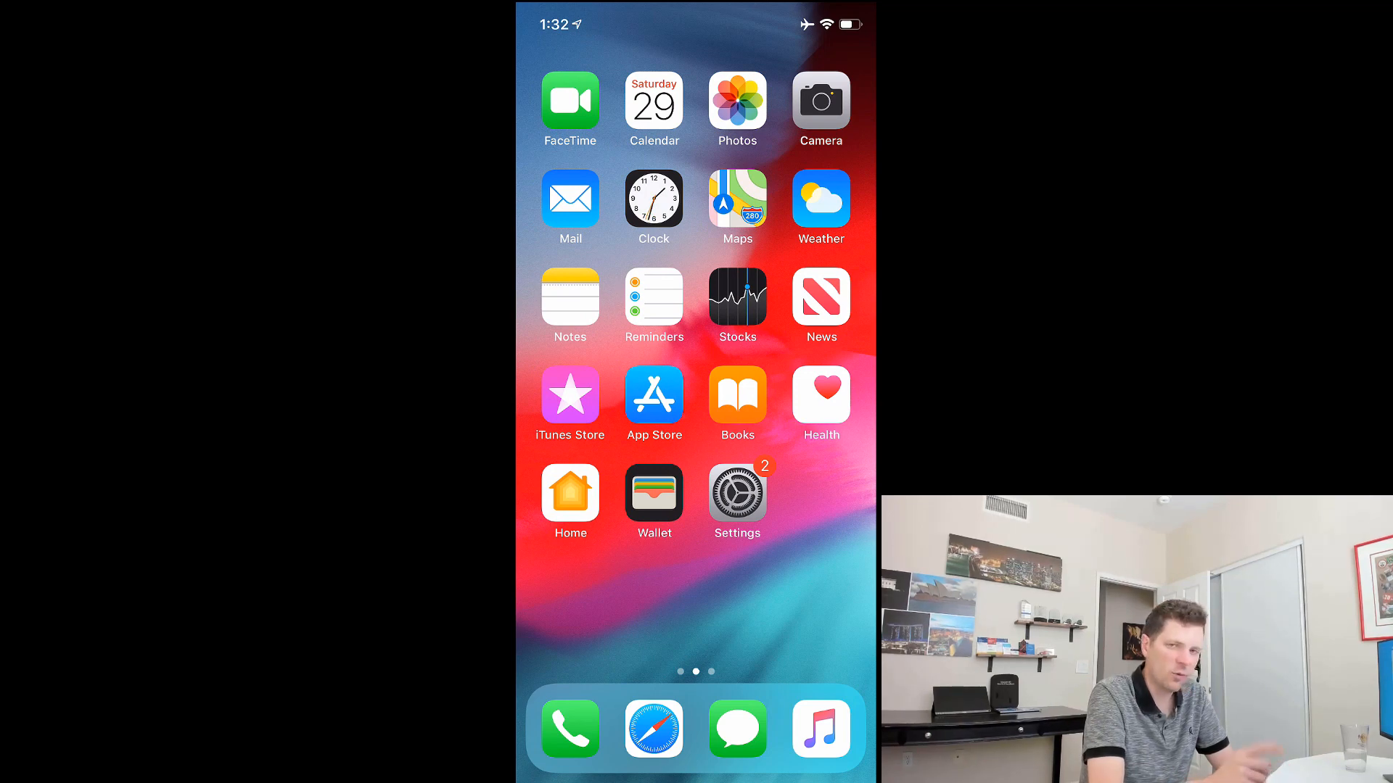
pyautogui.moveTo(834, 580); pyautogui.dragTo(581, 580)
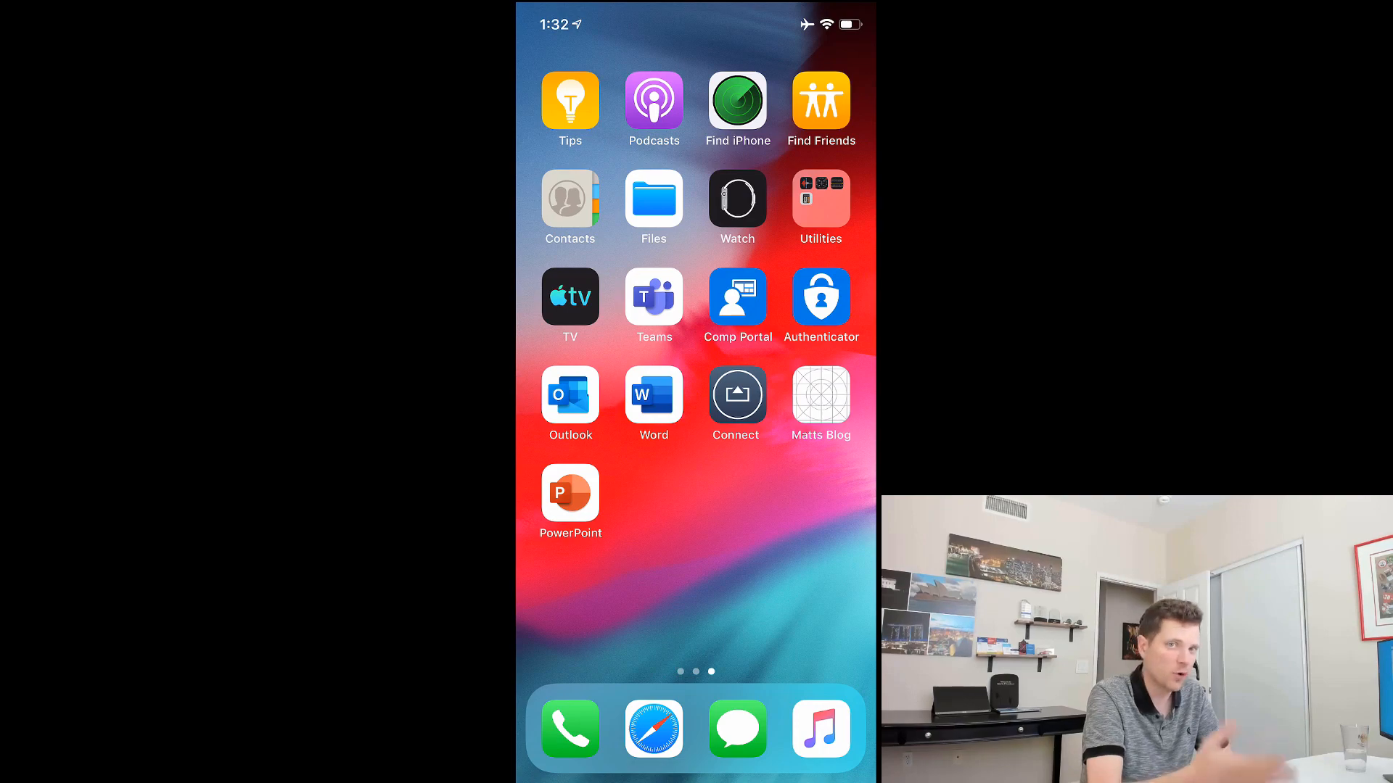
# Step: Remove the current iPhone via Devices > ••• > Remove Device in Company Portal, then return home
pyautogui.click(738, 297)
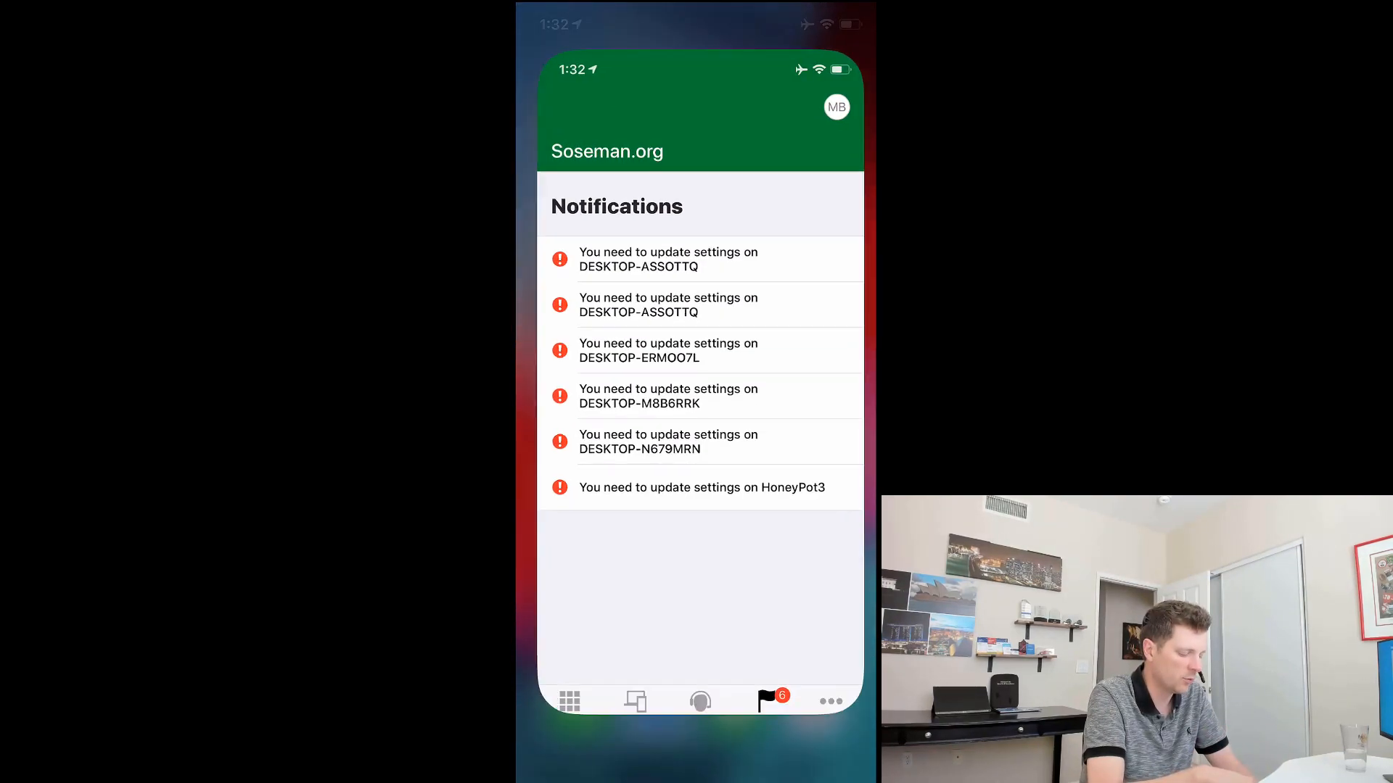
pyautogui.click(623, 727)
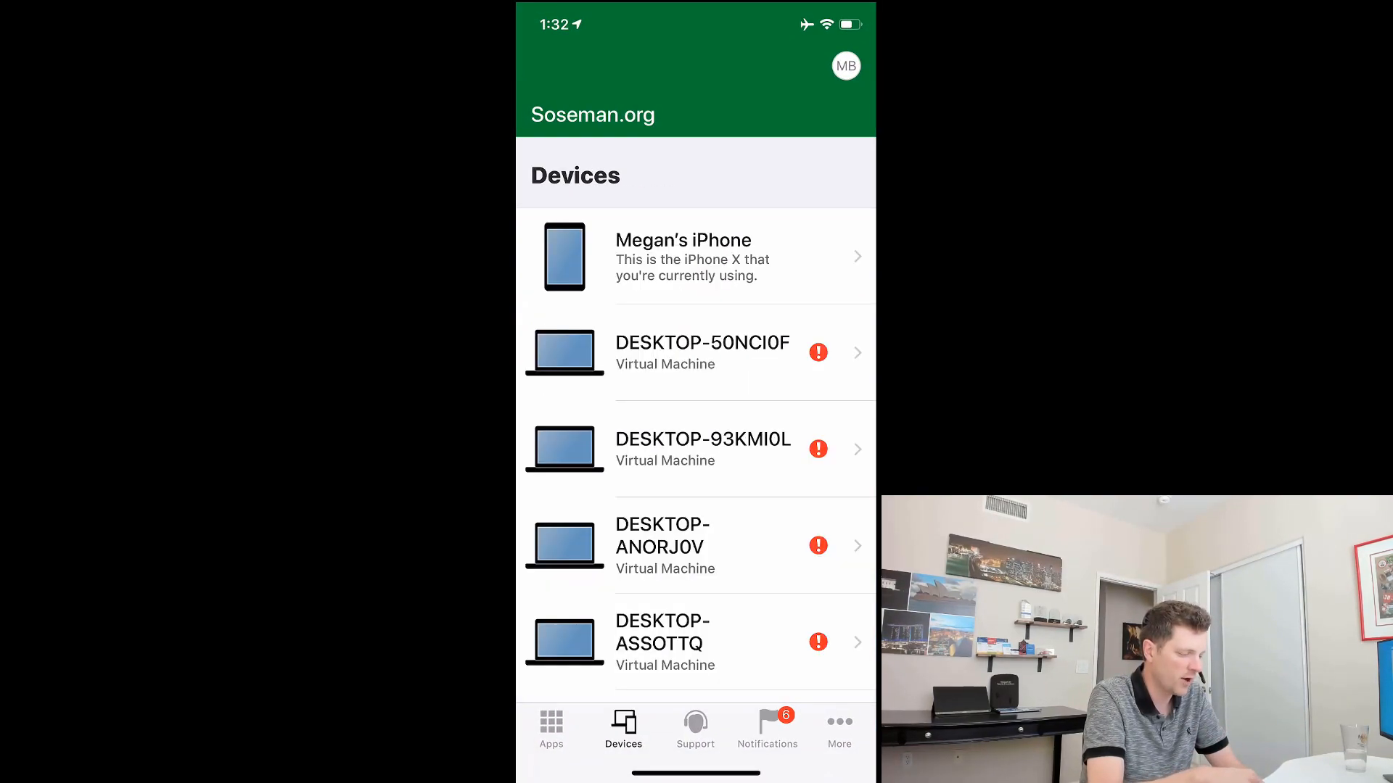
pyautogui.click(693, 256)
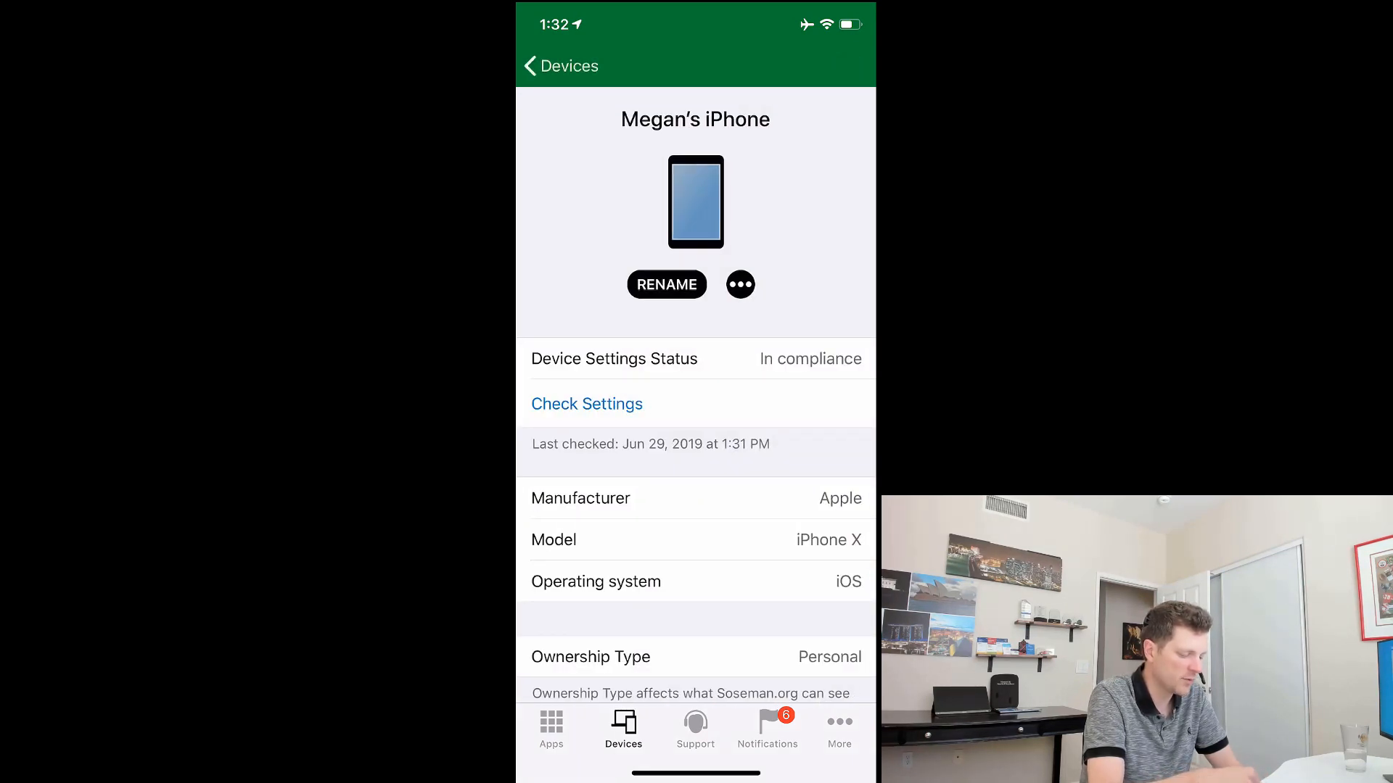
pyautogui.click(740, 284)
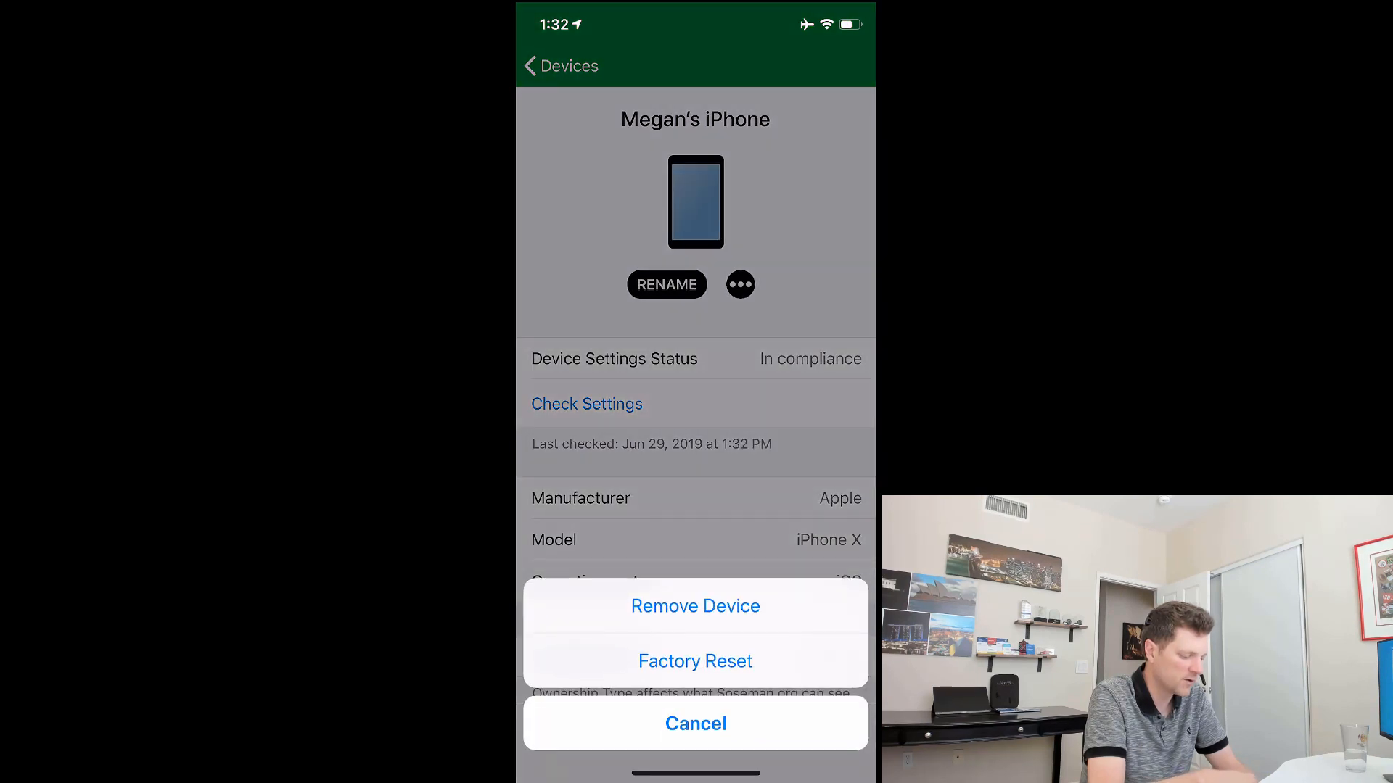
pyautogui.click(695, 606)
pyautogui.click(696, 419)
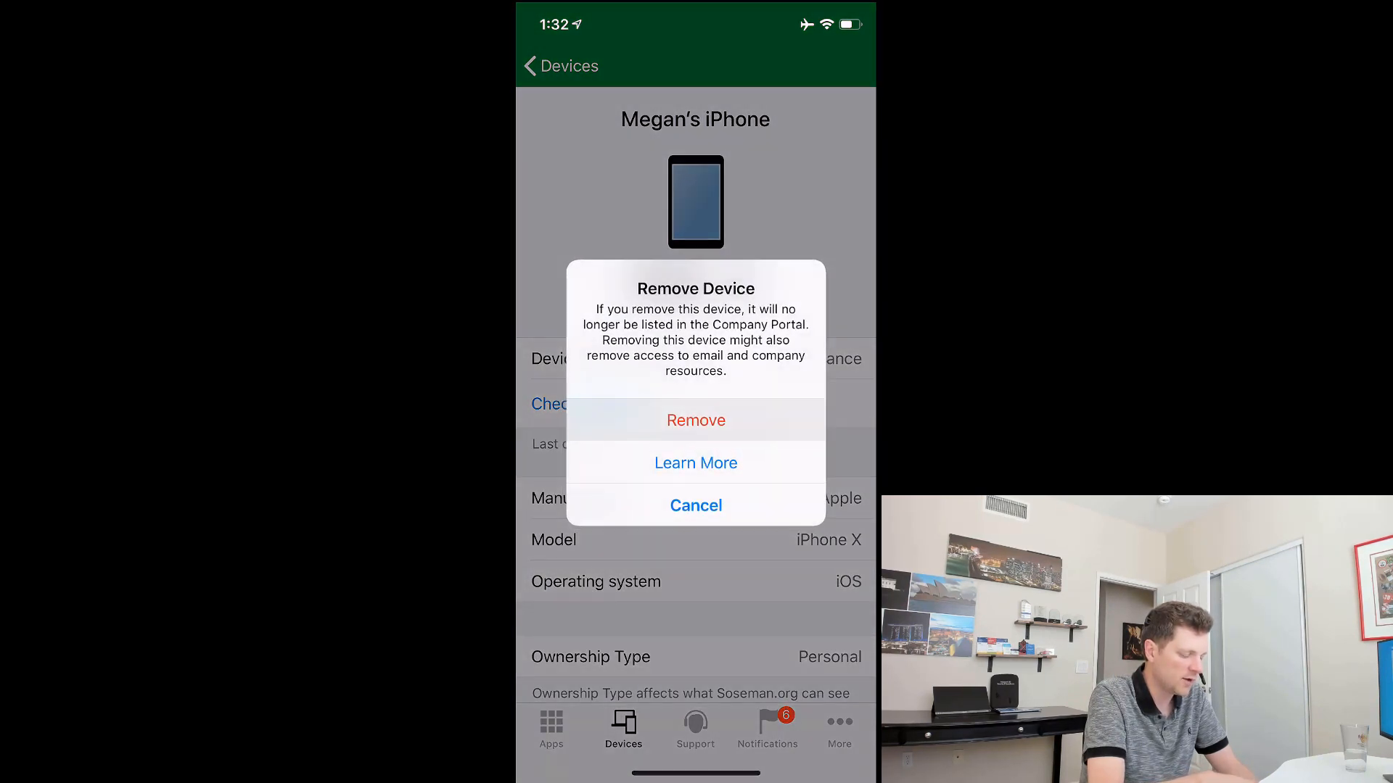
pyautogui.moveTo(696, 773); pyautogui.dragTo(696, 435)
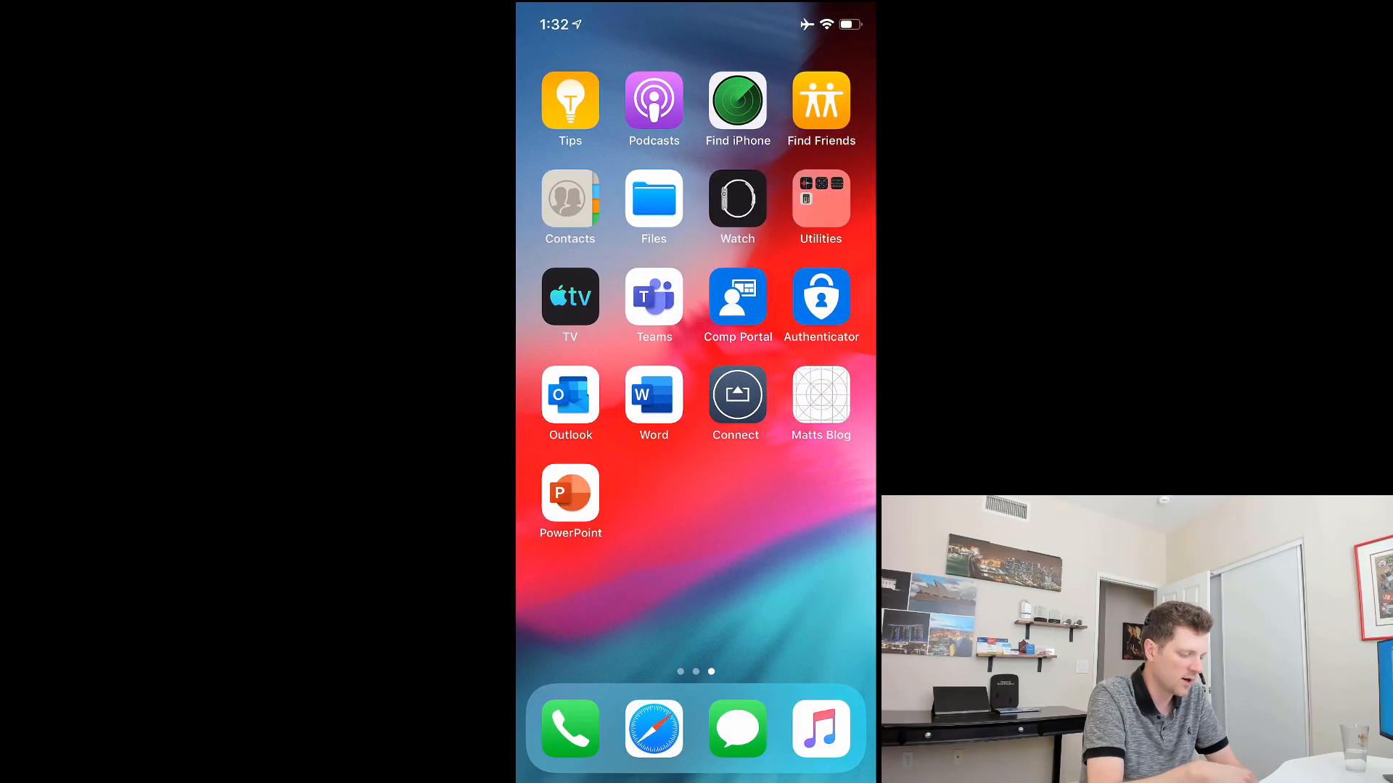
# Step: Confirm Word and PowerPoint are gone and Settings > General > Profiles lists no profiles
pyautogui.moveTo(602, 580)
pyautogui.mouseDown()
pyautogui.moveTo(805, 580)
pyautogui.moveTo(602, 580)
pyautogui.mouseUp()
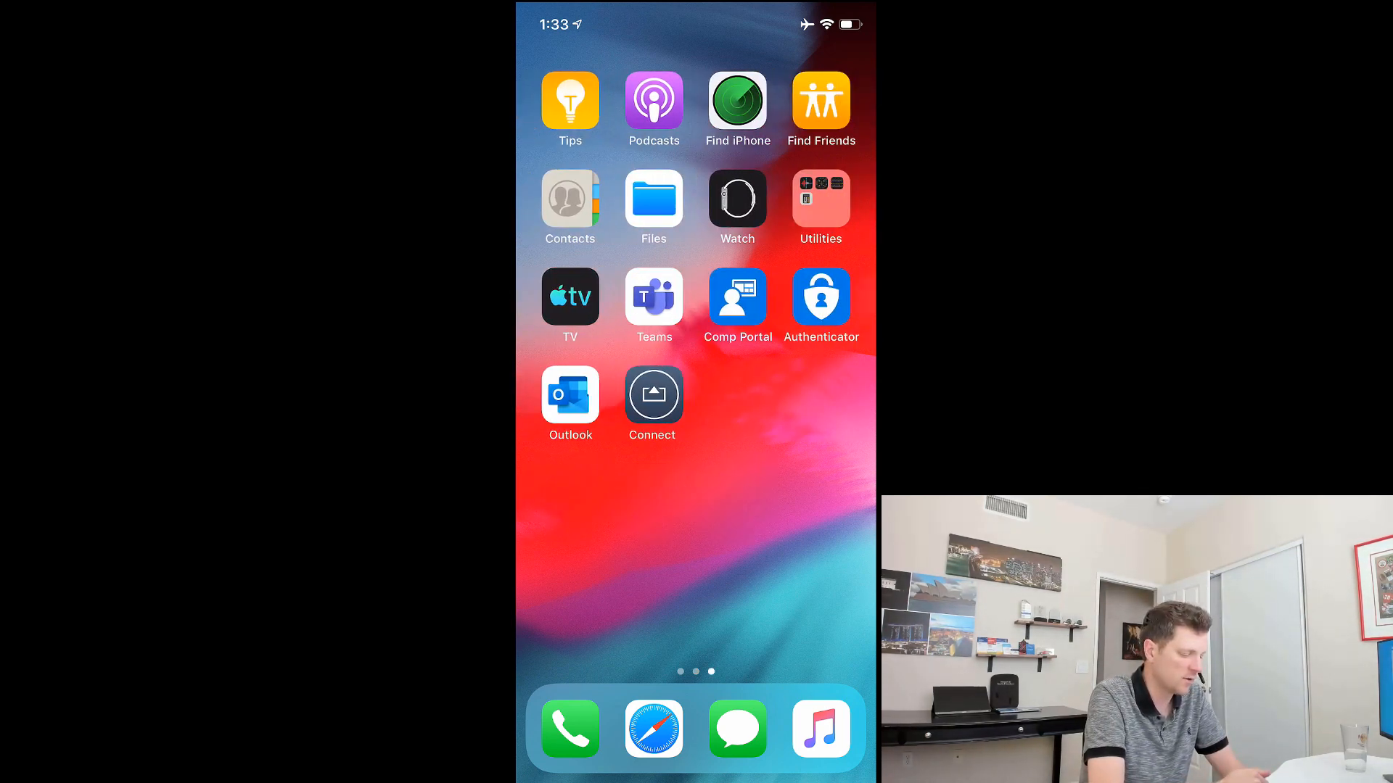
pyautogui.moveTo(602, 580); pyautogui.dragTo(805, 580)
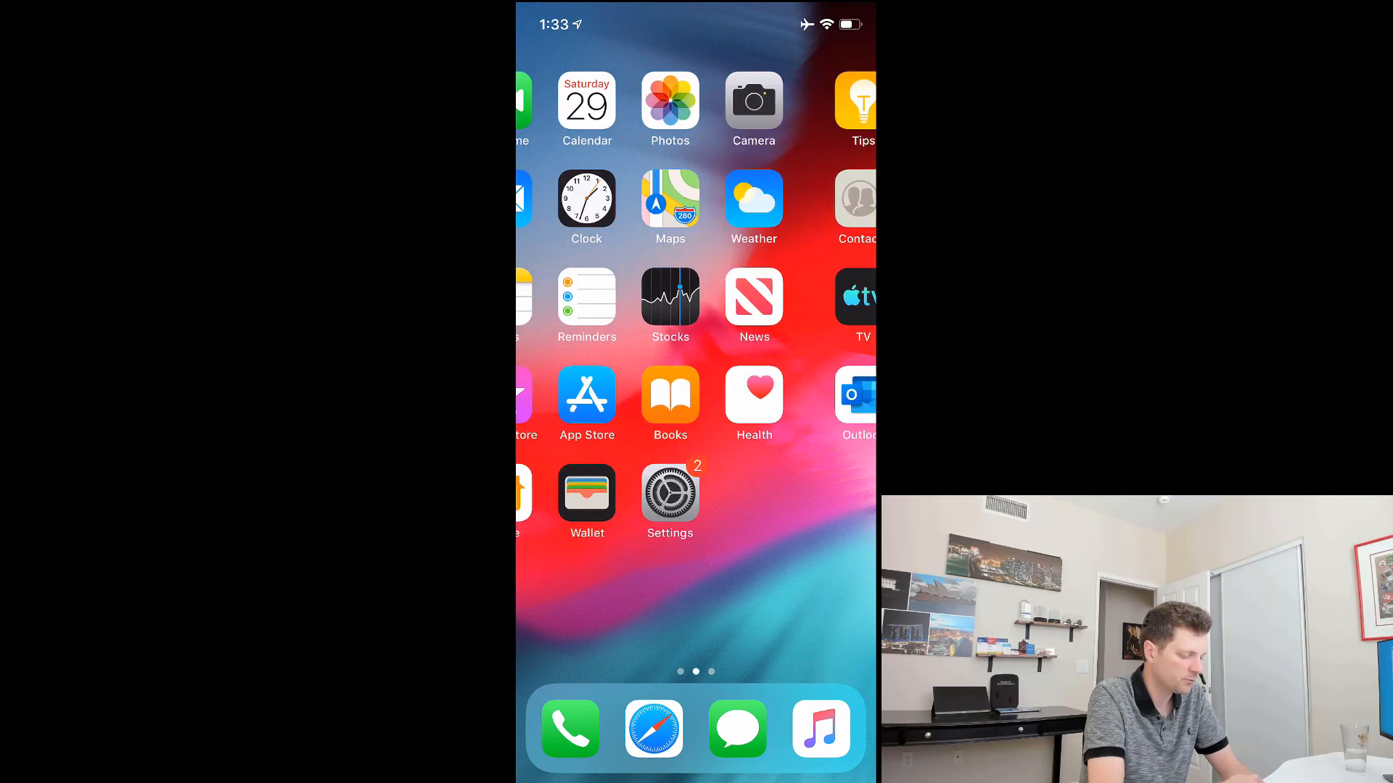
pyautogui.click(737, 493)
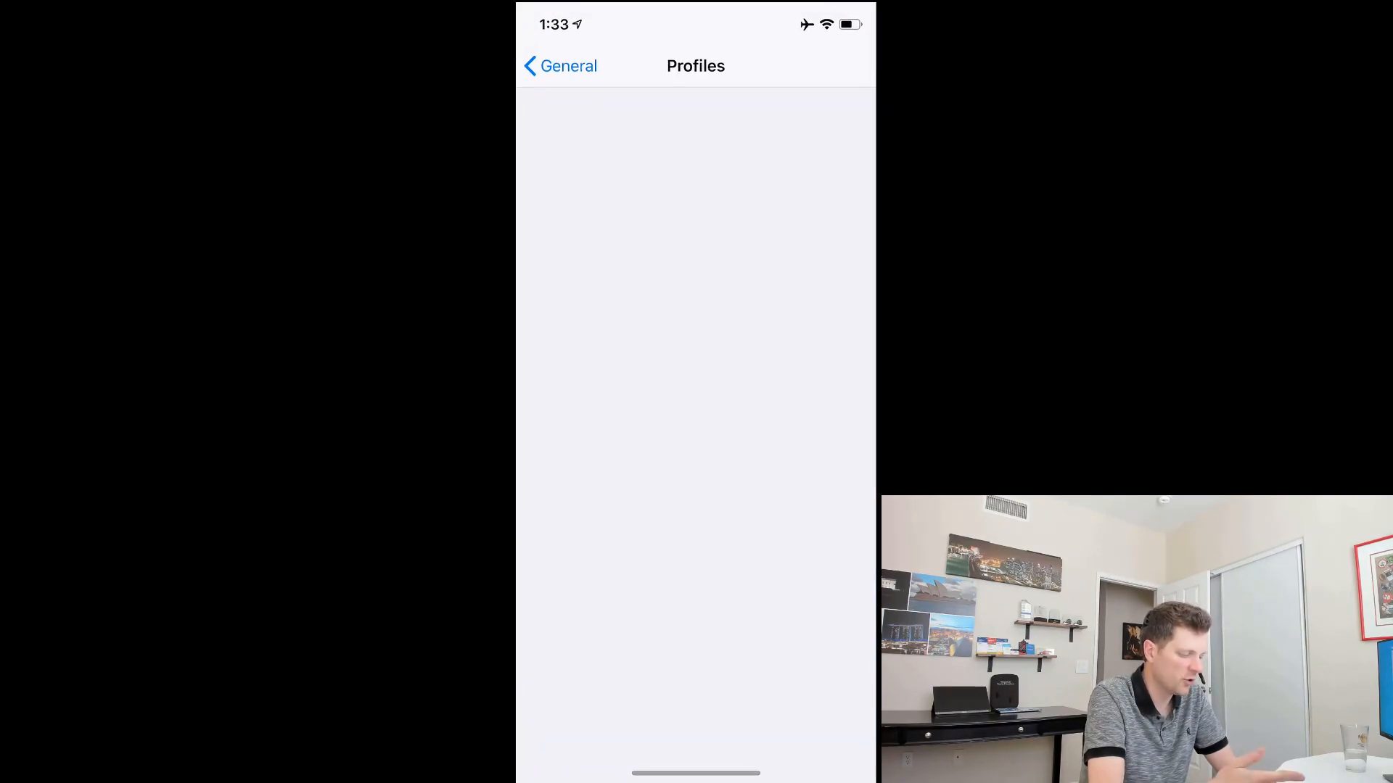
pyautogui.click(561, 66)
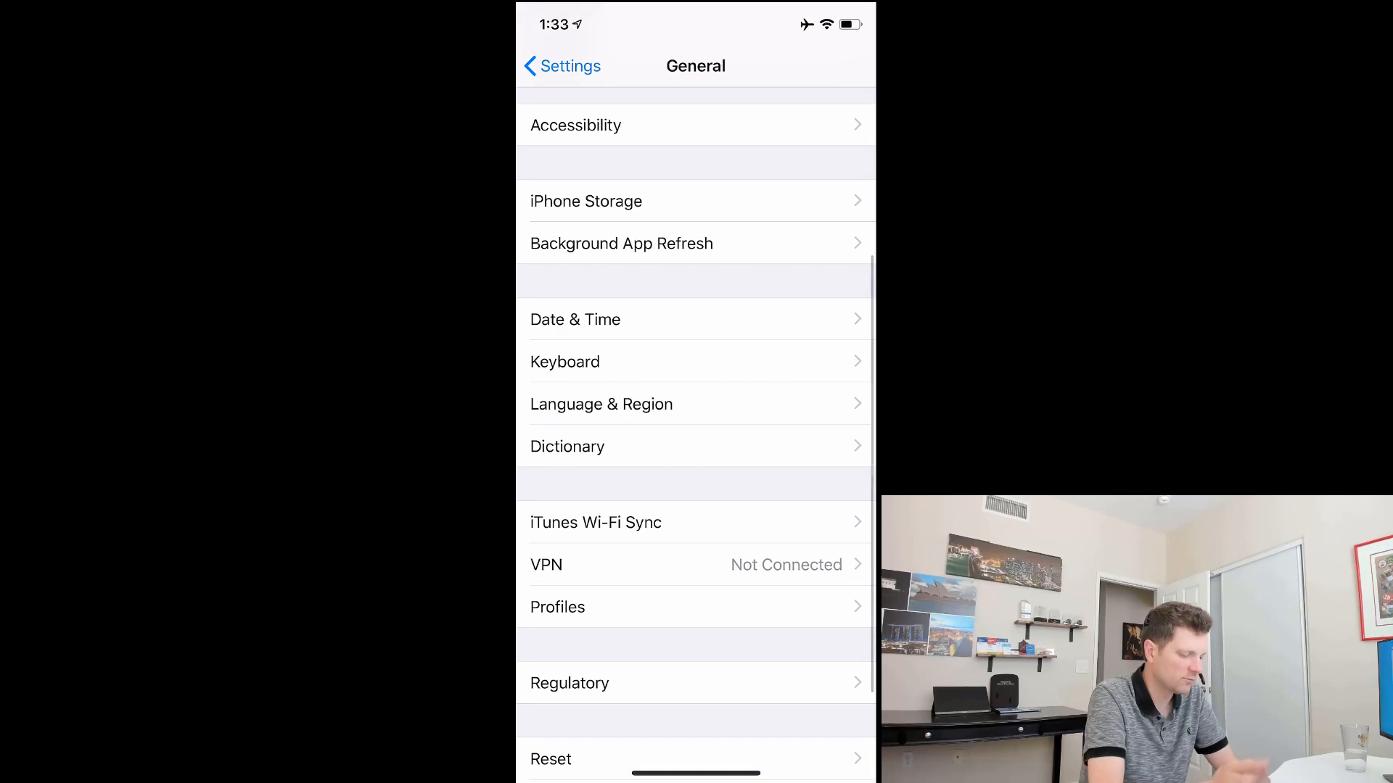
pyautogui.click(695, 606)
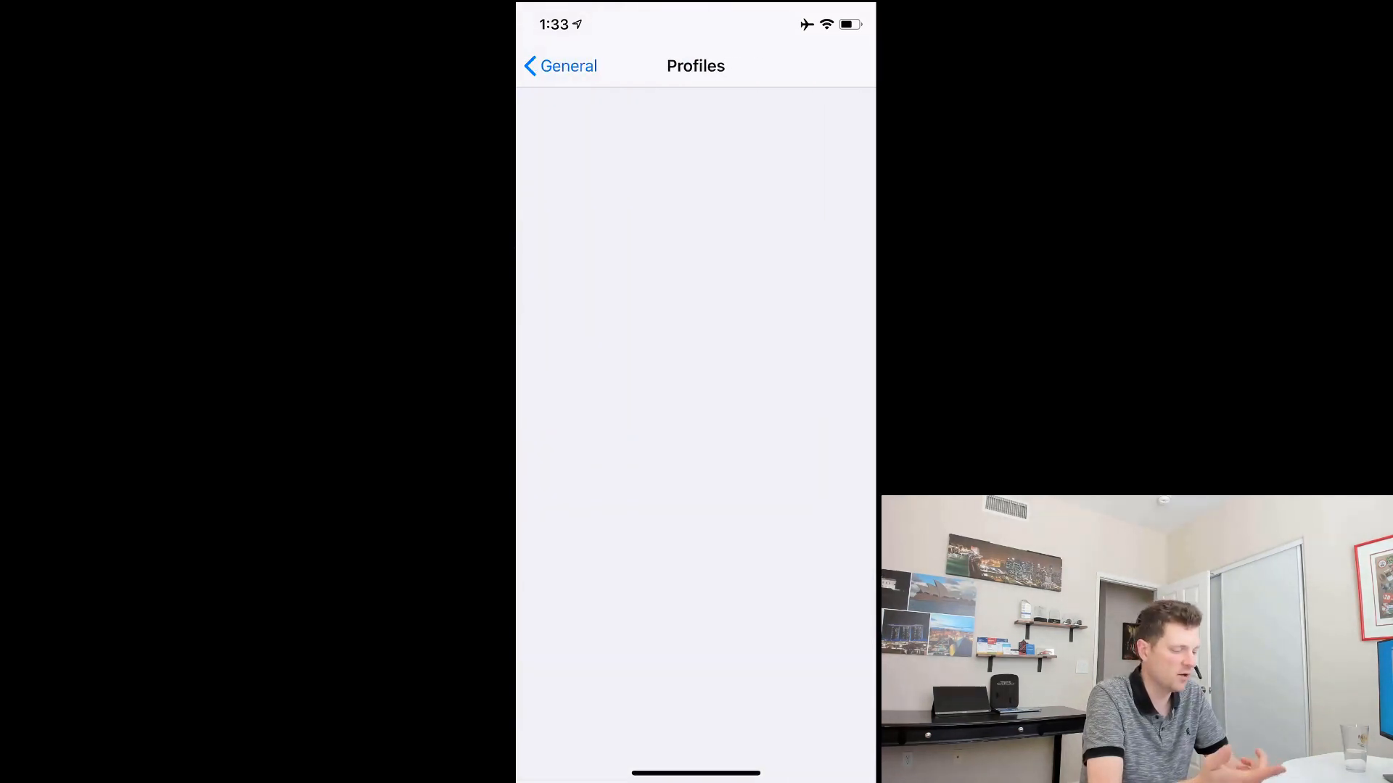
pyautogui.moveTo(695, 773); pyautogui.dragTo(695, 435)
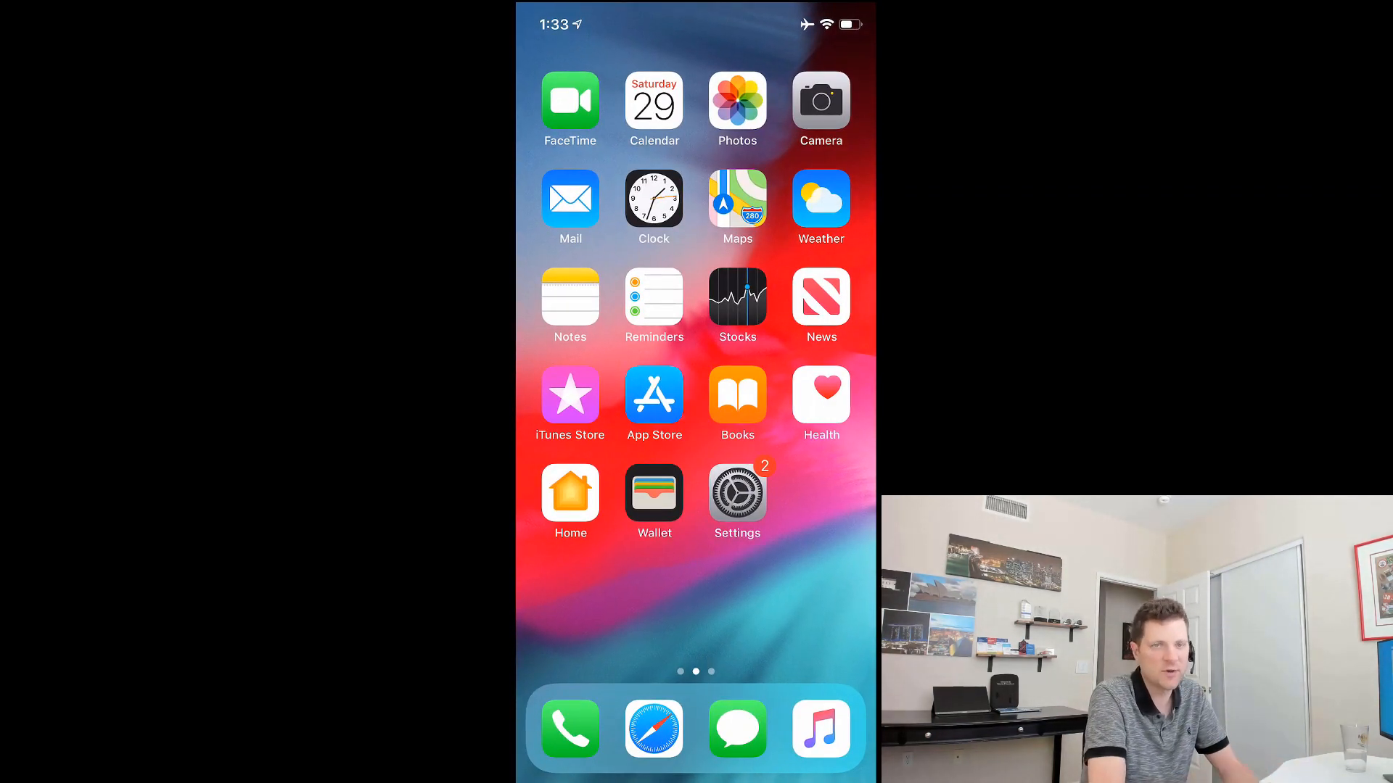
pyautogui.moveTo(805, 450)
pyautogui.mouseDown()
pyautogui.moveTo(587, 449)
pyautogui.moveTo(805, 450)
pyautogui.mouseUp()
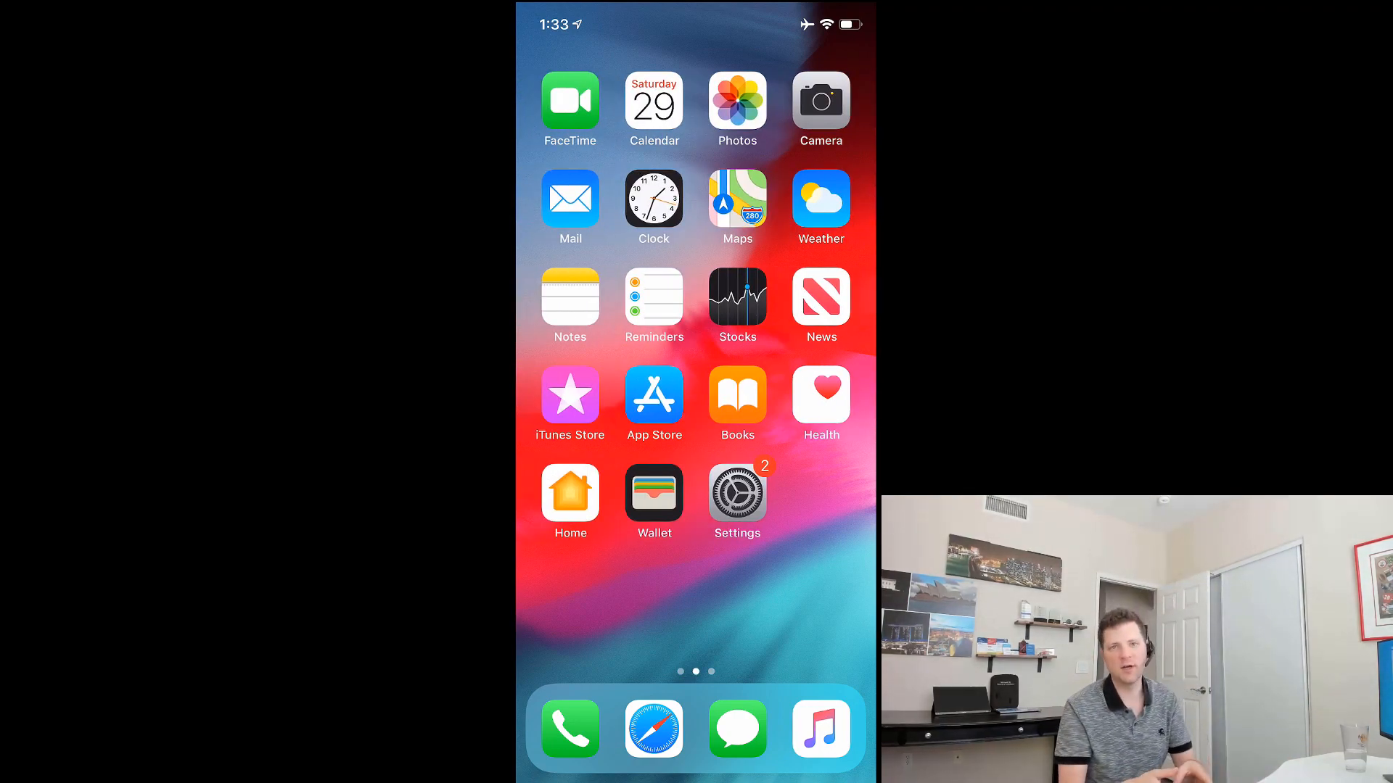